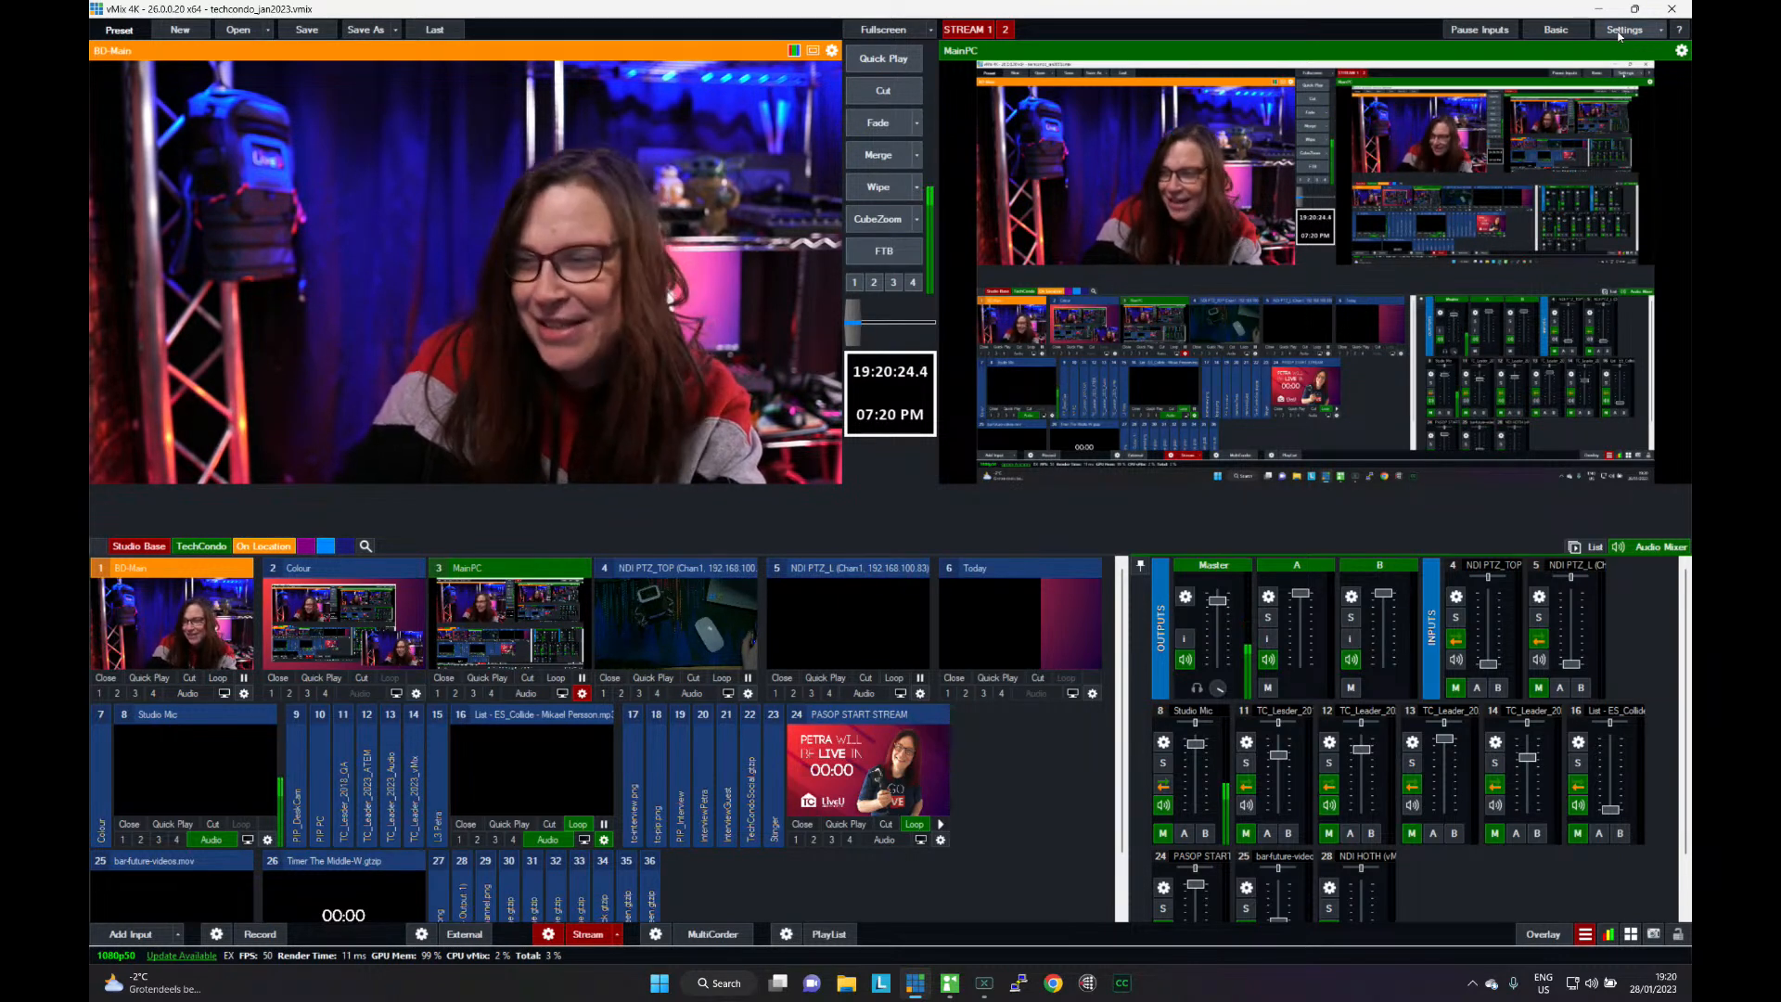
- Open the shortcut settings and review the definition of the "main" Stream Deck shortcut, leaving it unedited
left_click(1619, 36)
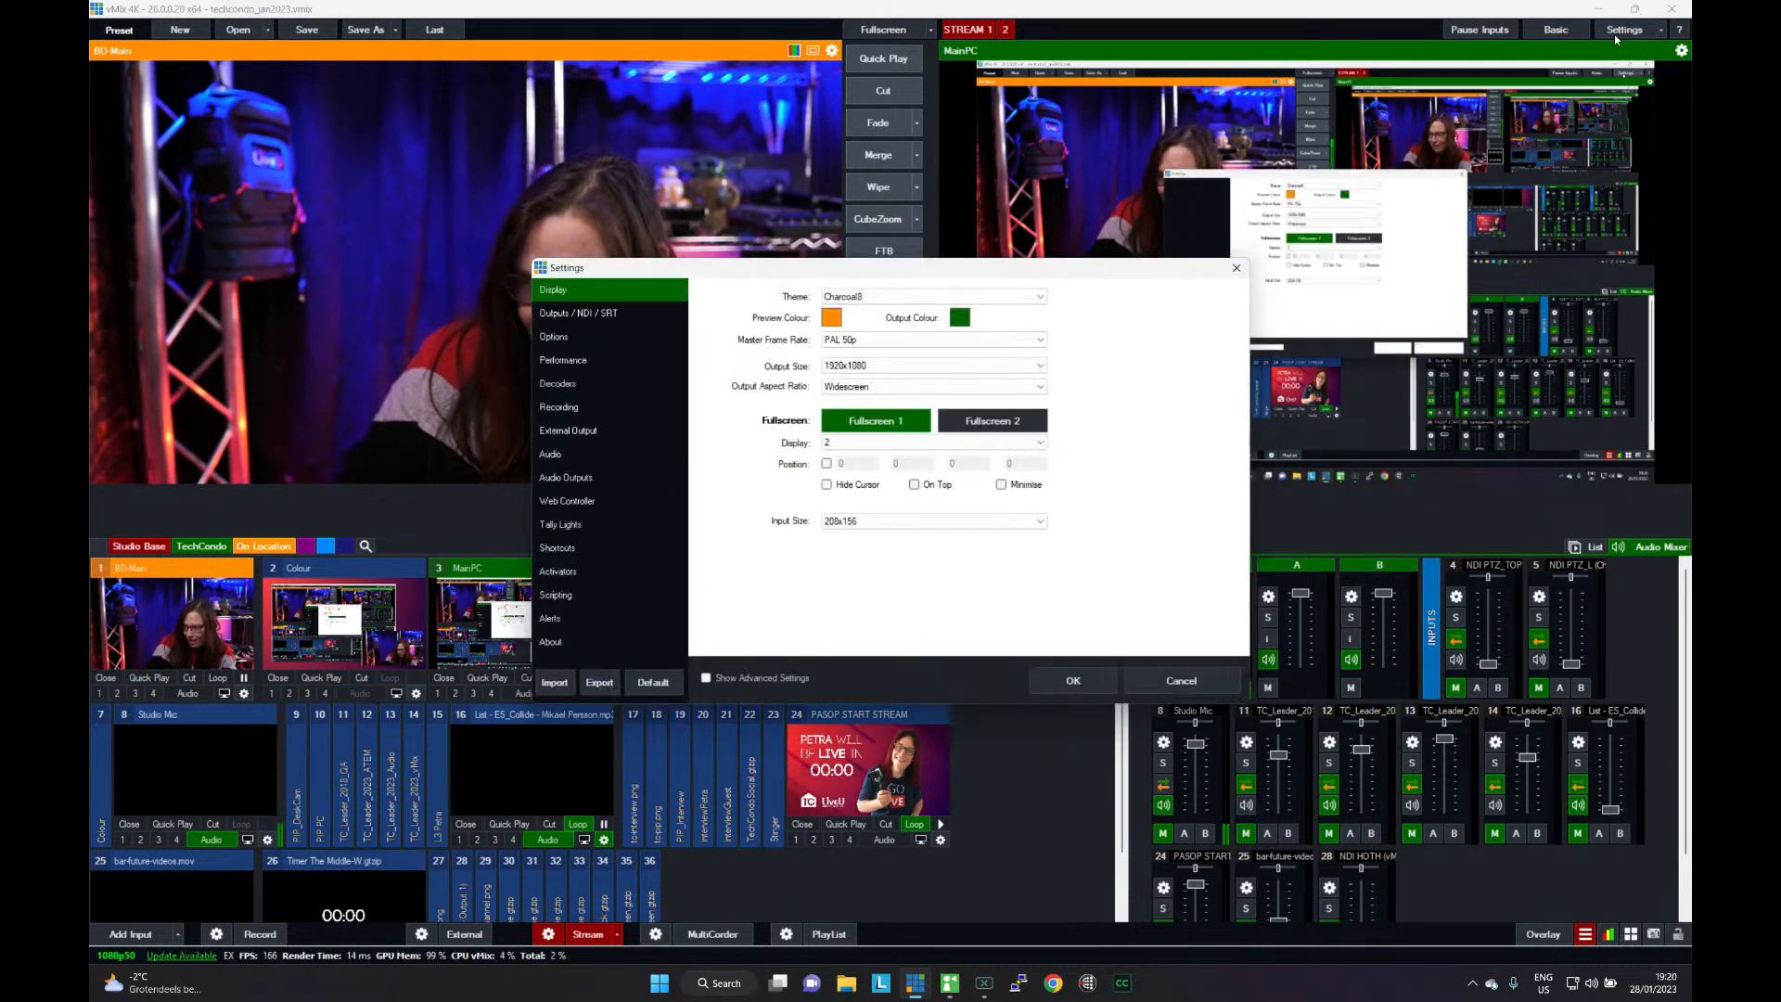
left_click_drag(1048, 269, 1413, 74)
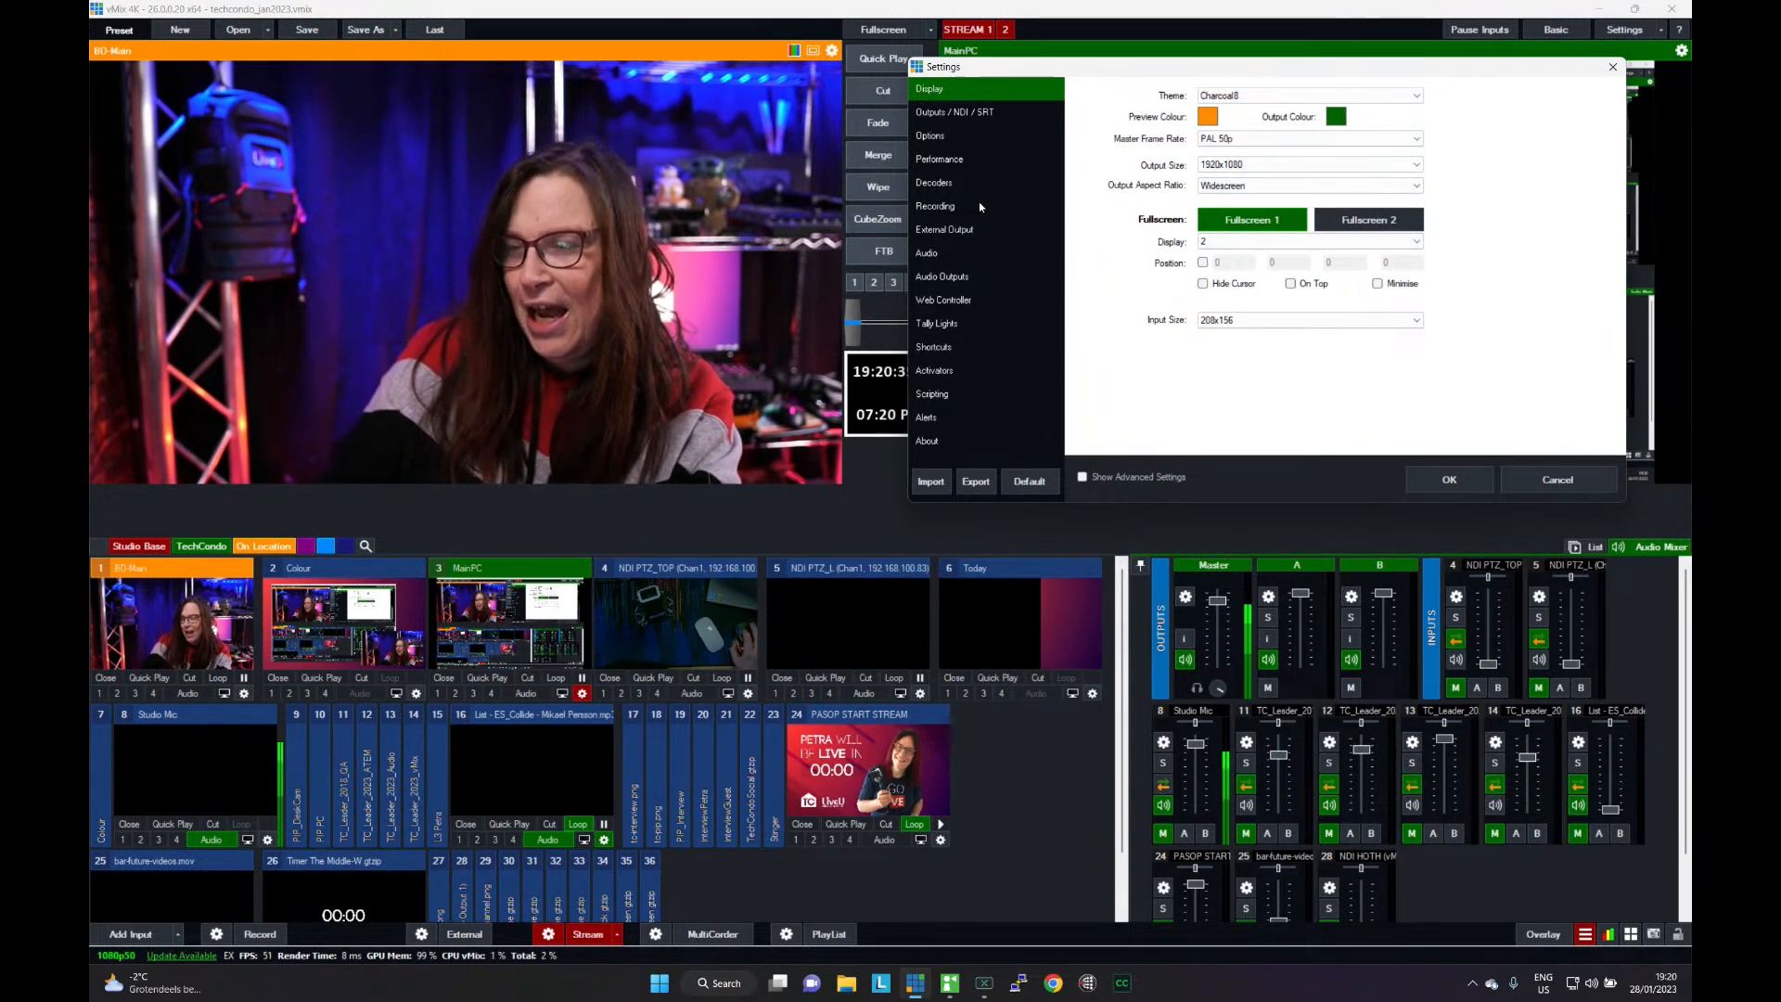
left_click(941, 347)
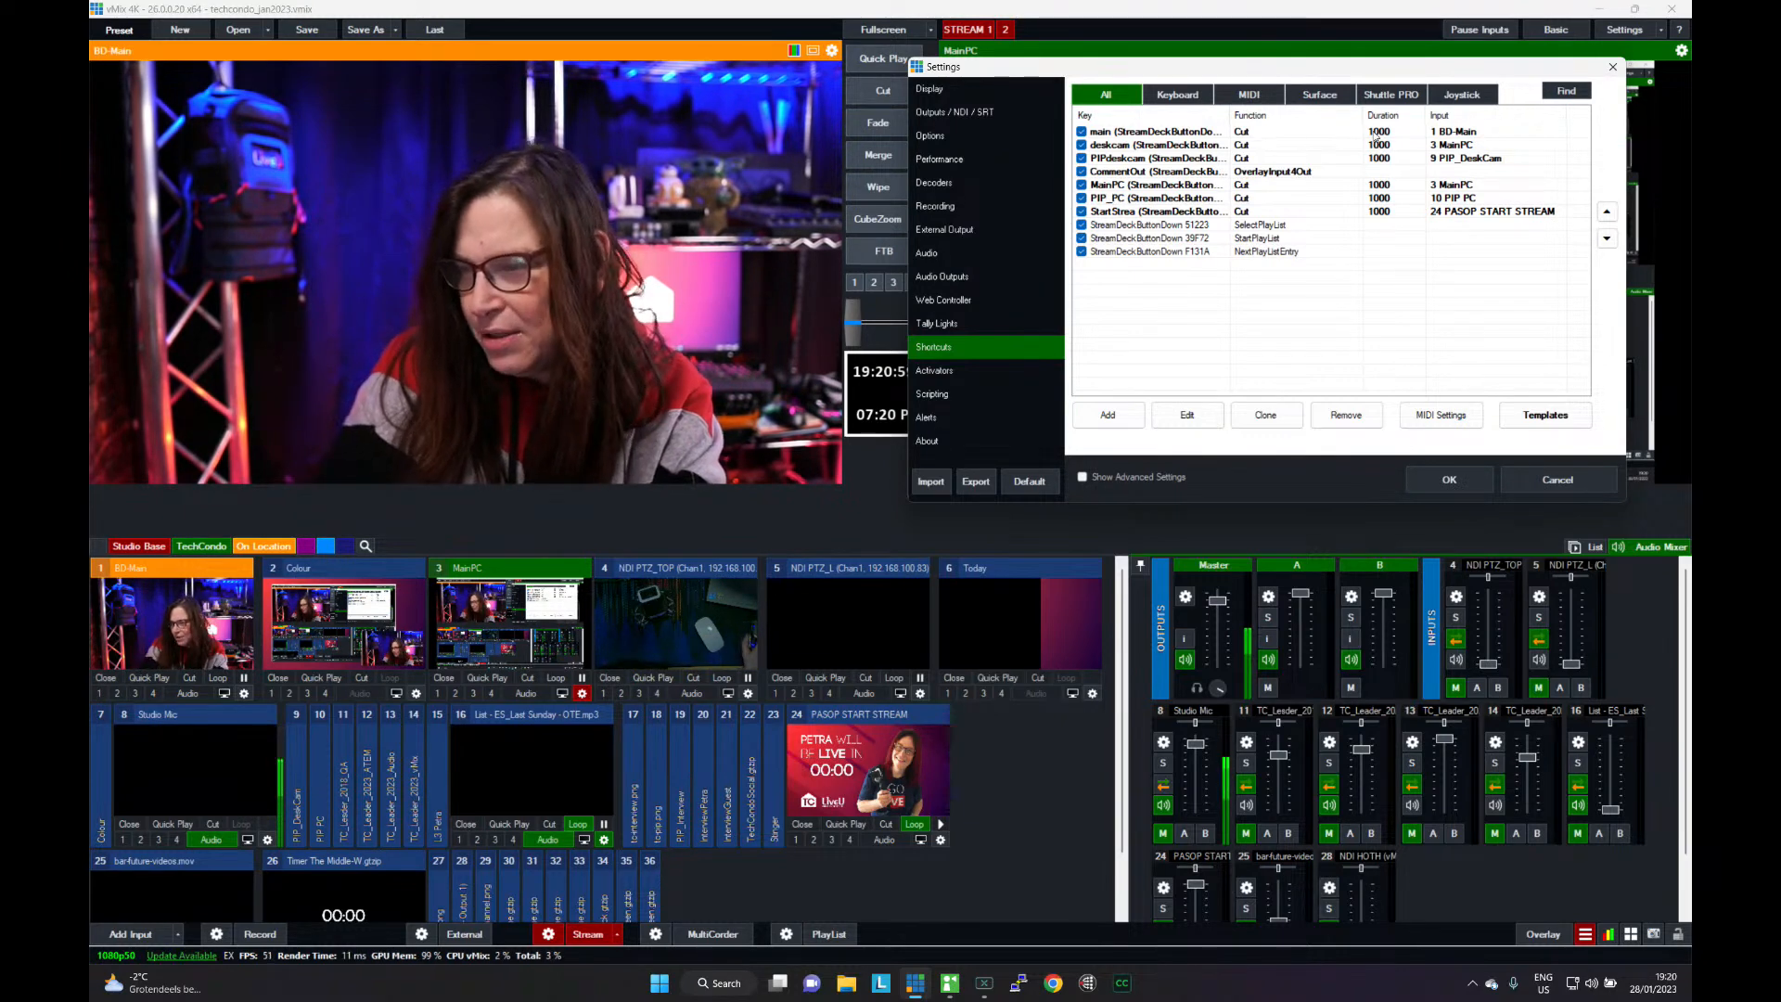
left_click(1167, 132)
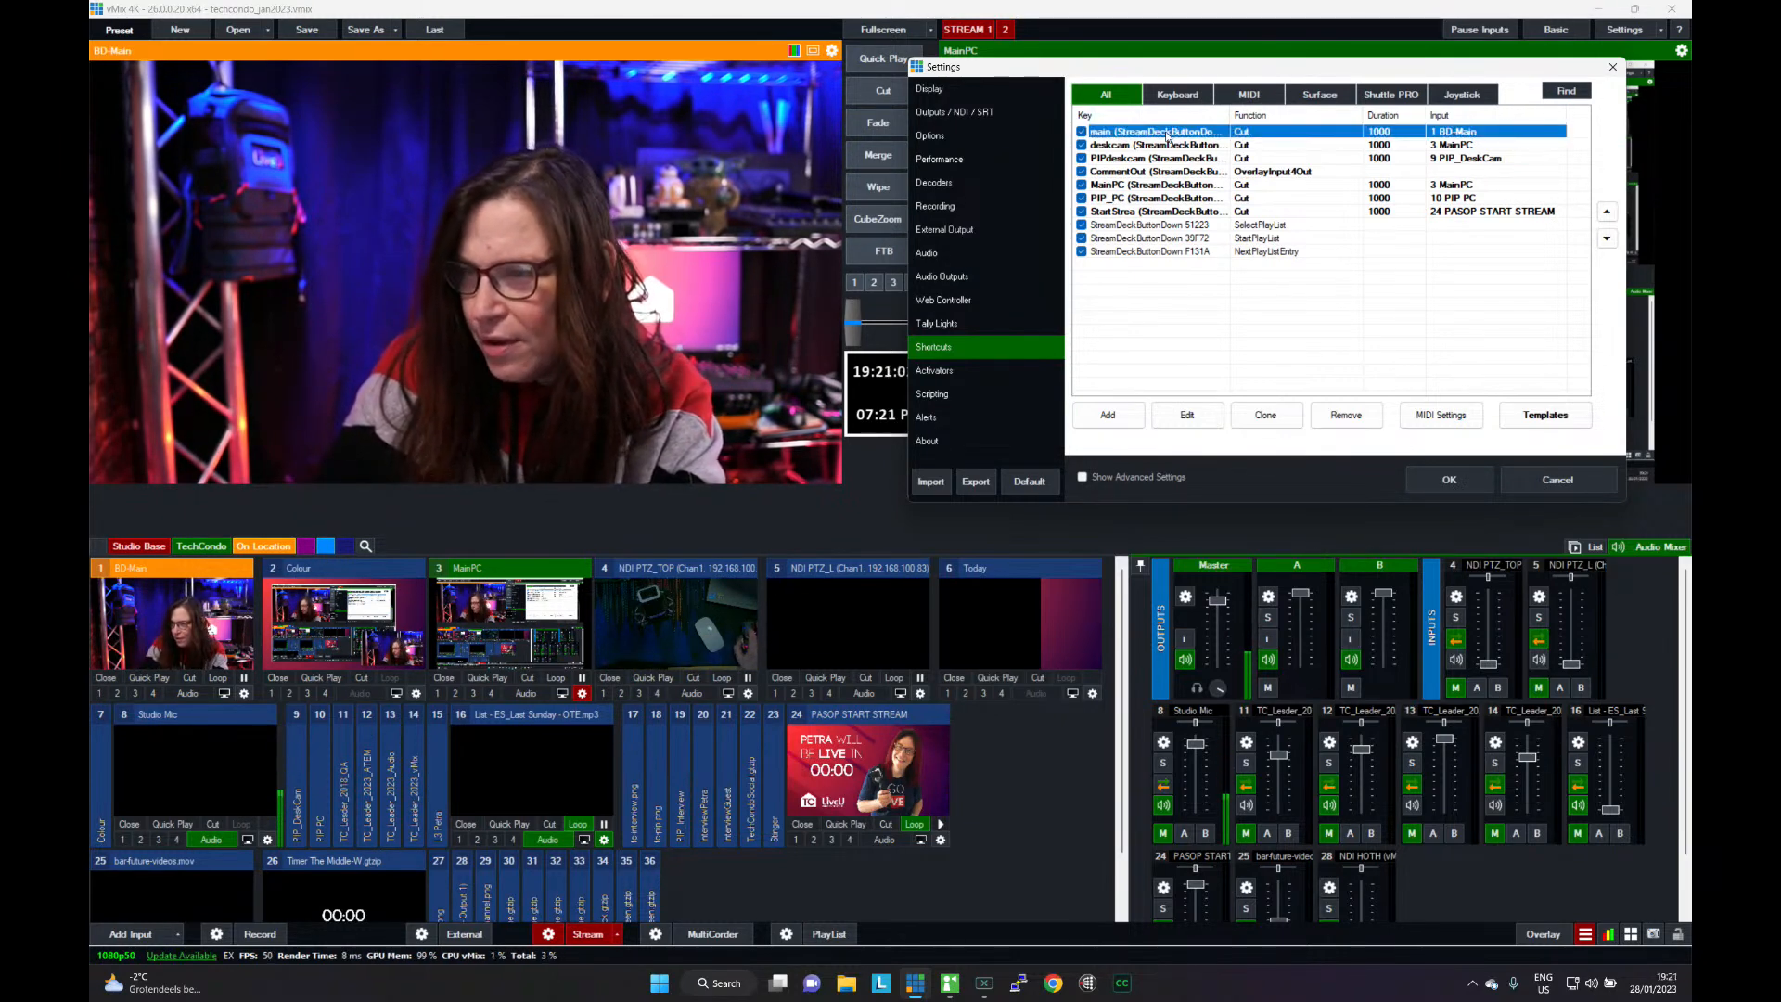
left_click(1186, 413)
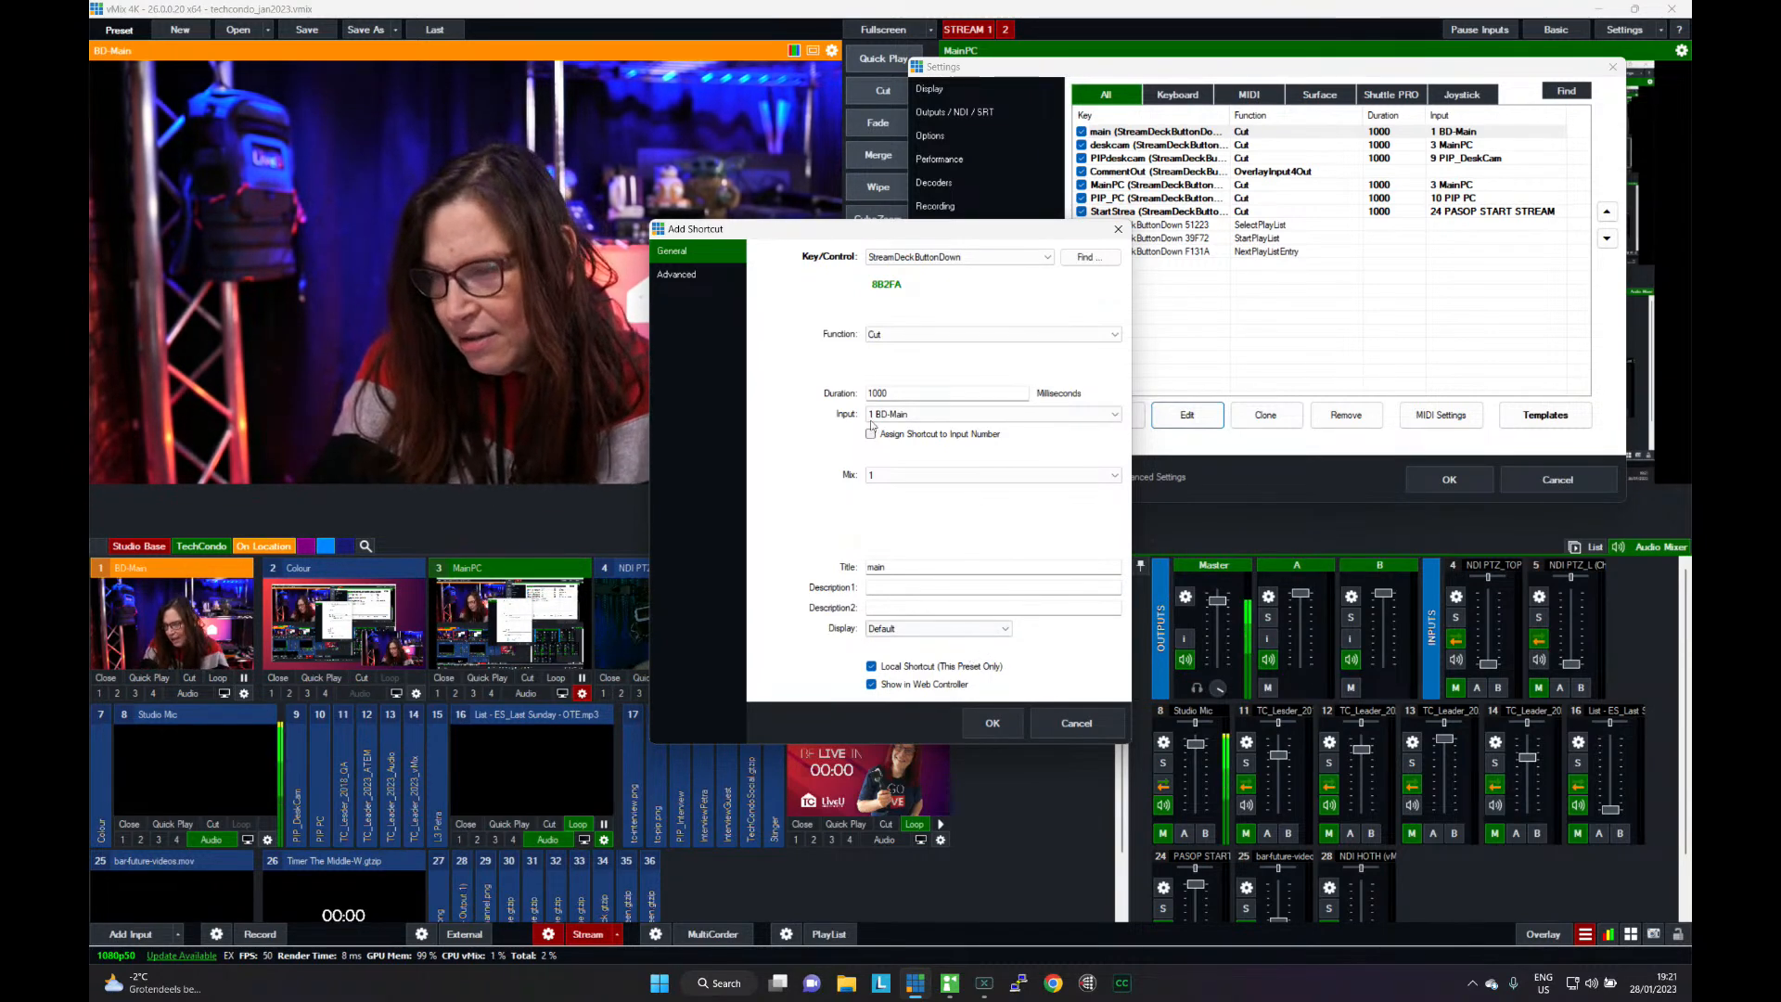
left_click(1076, 723)
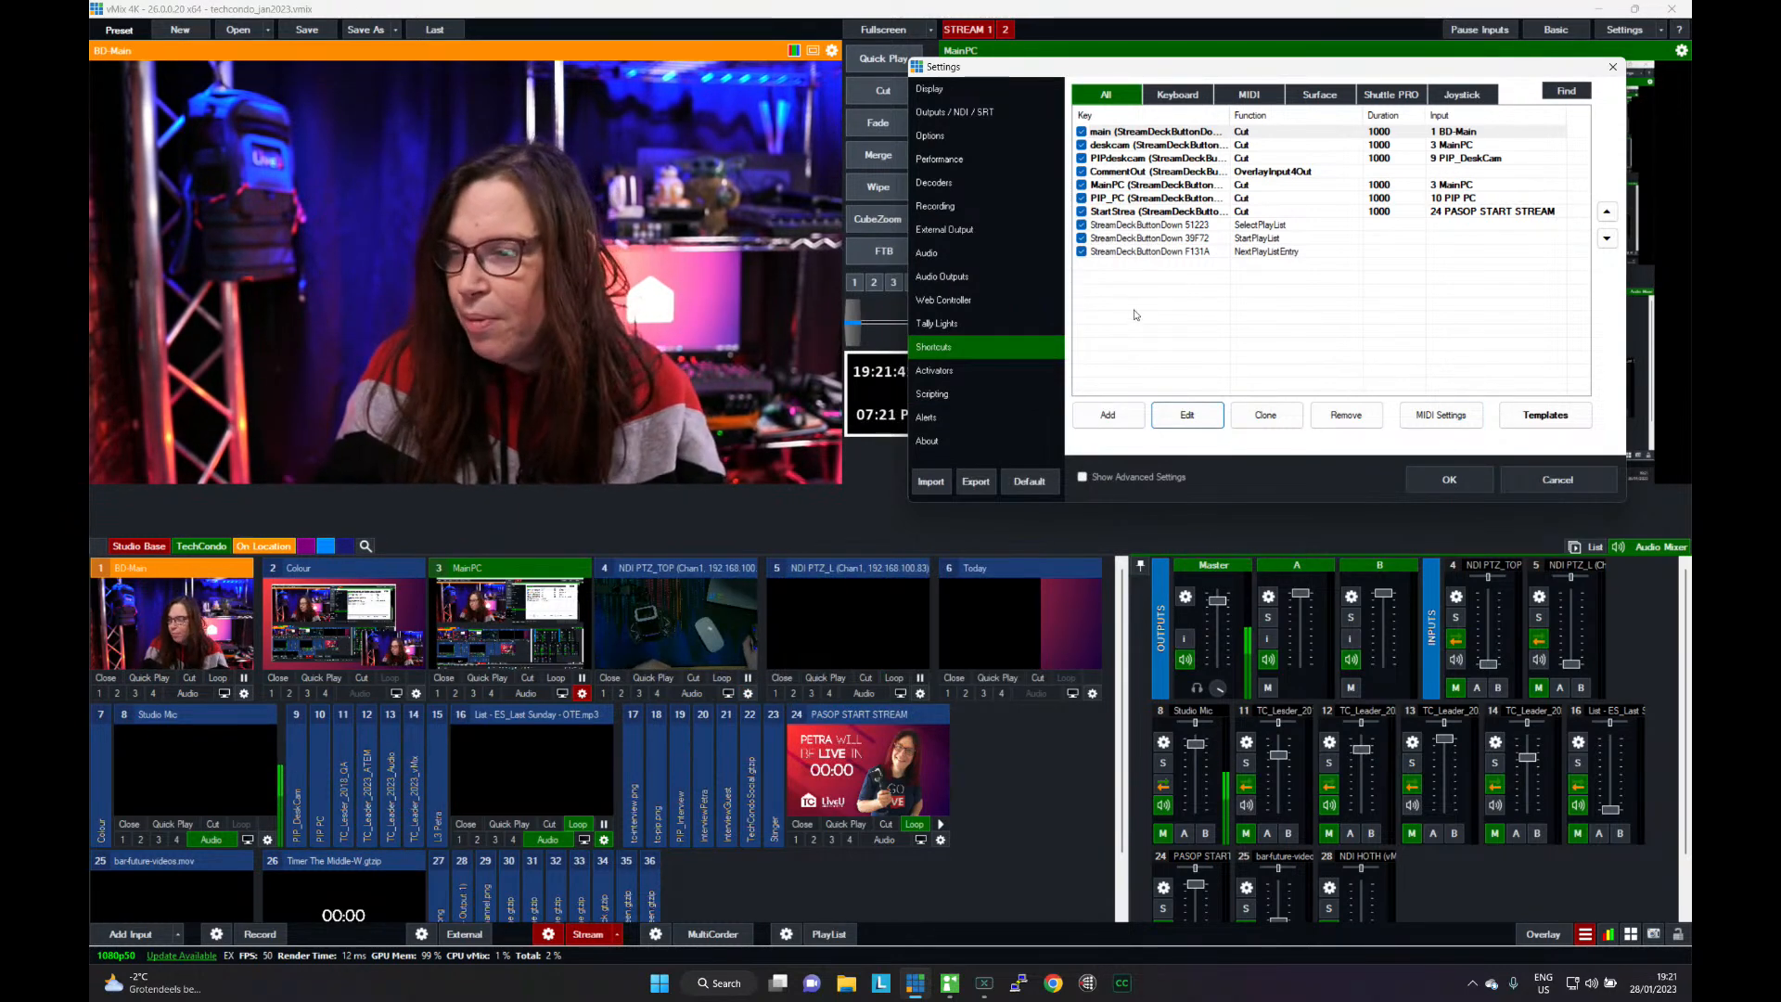
- Remove the three Stream Deck playlist shortcuts: SelectPlayList, StartPlayList and NextPlayListEntry
left_click(1155, 227)
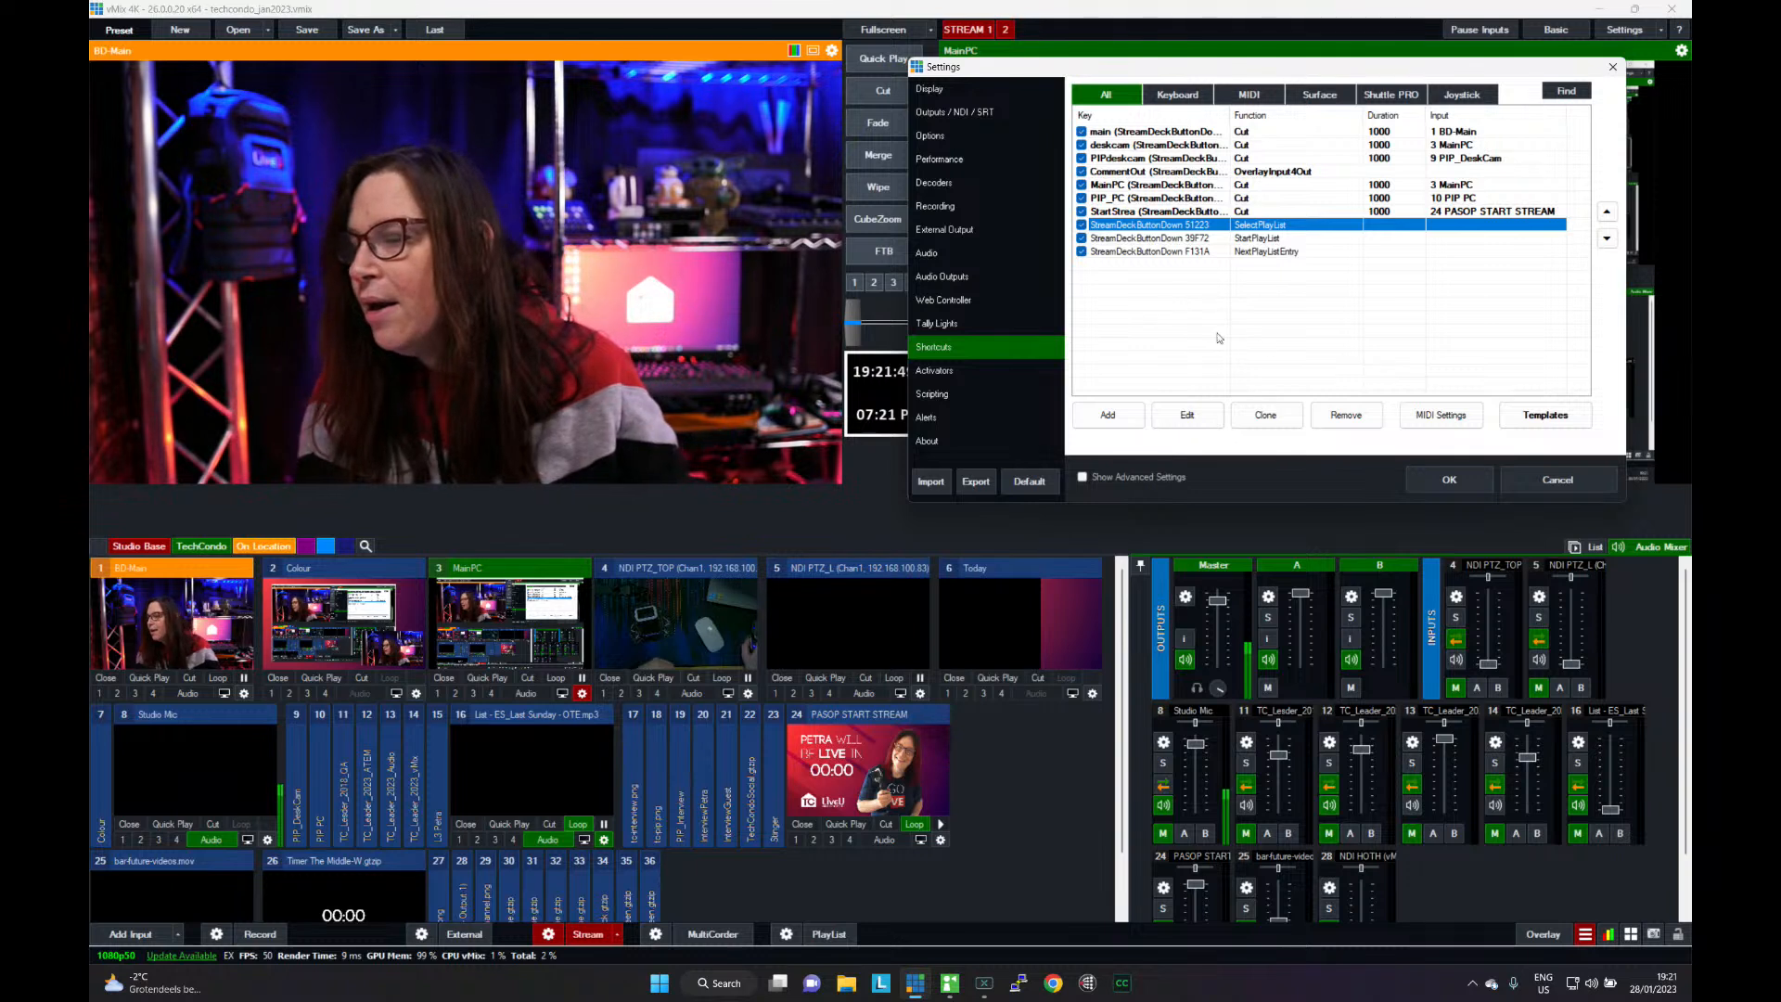
left_click(1347, 414)
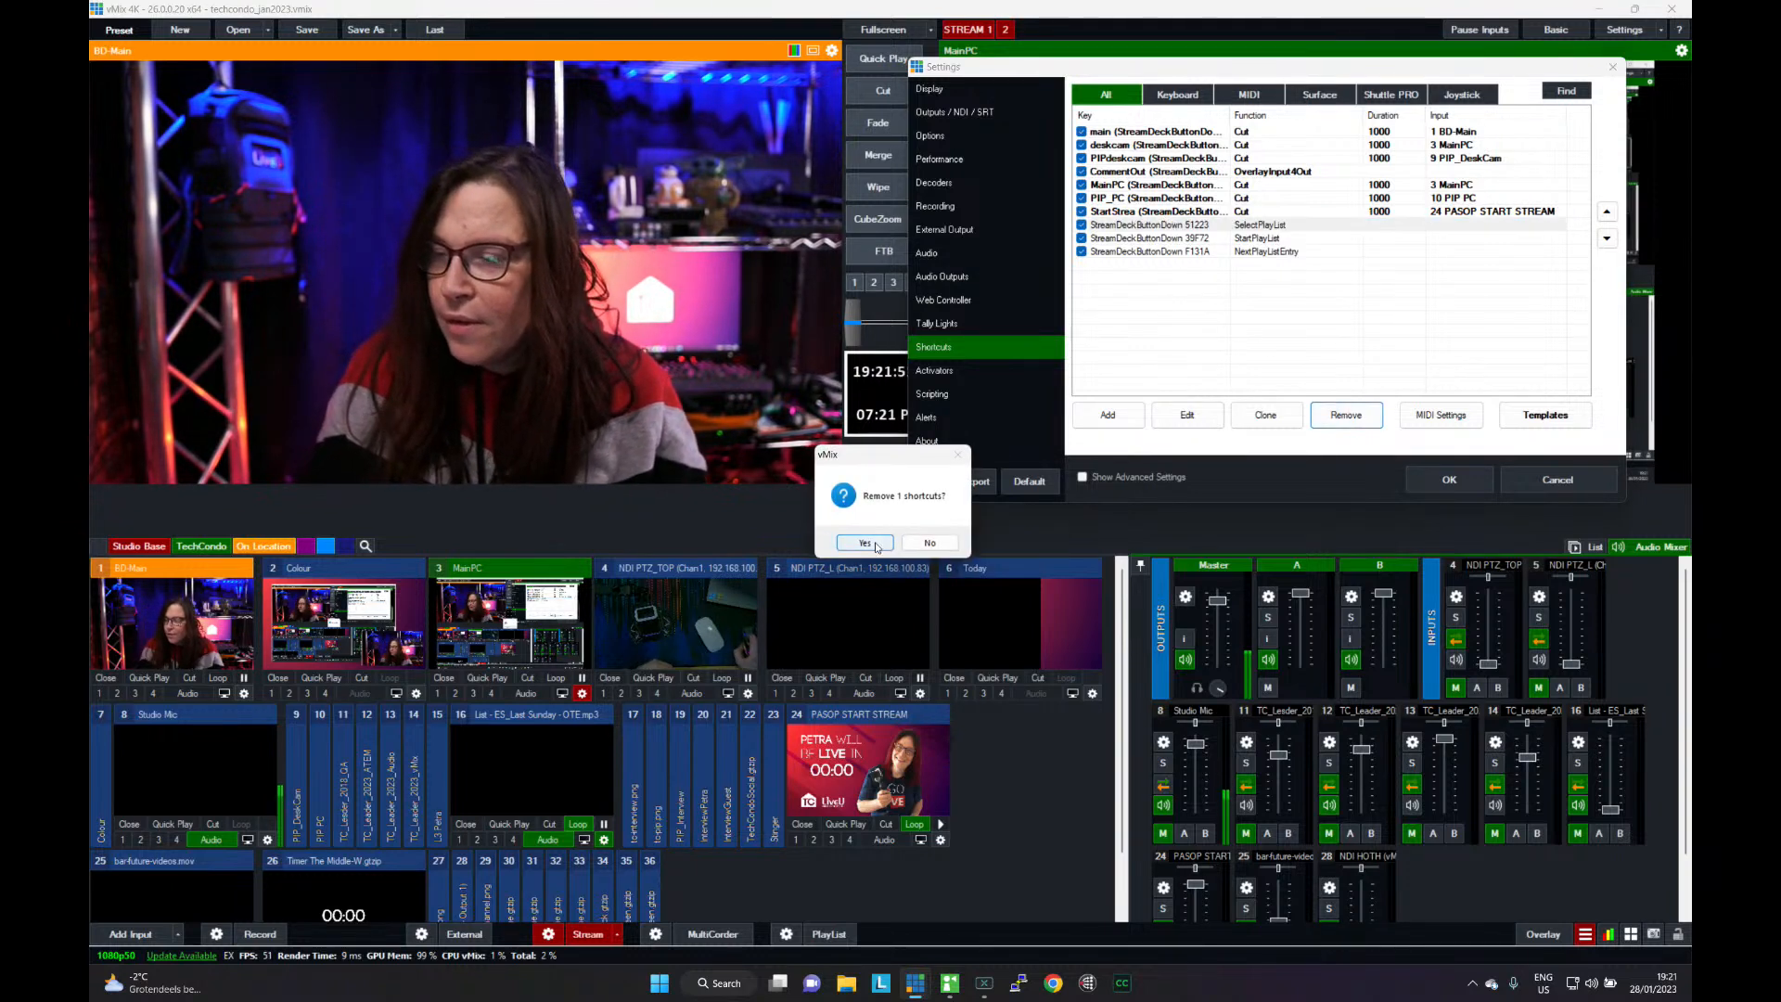
left_click(864, 542)
left_click(1149, 227)
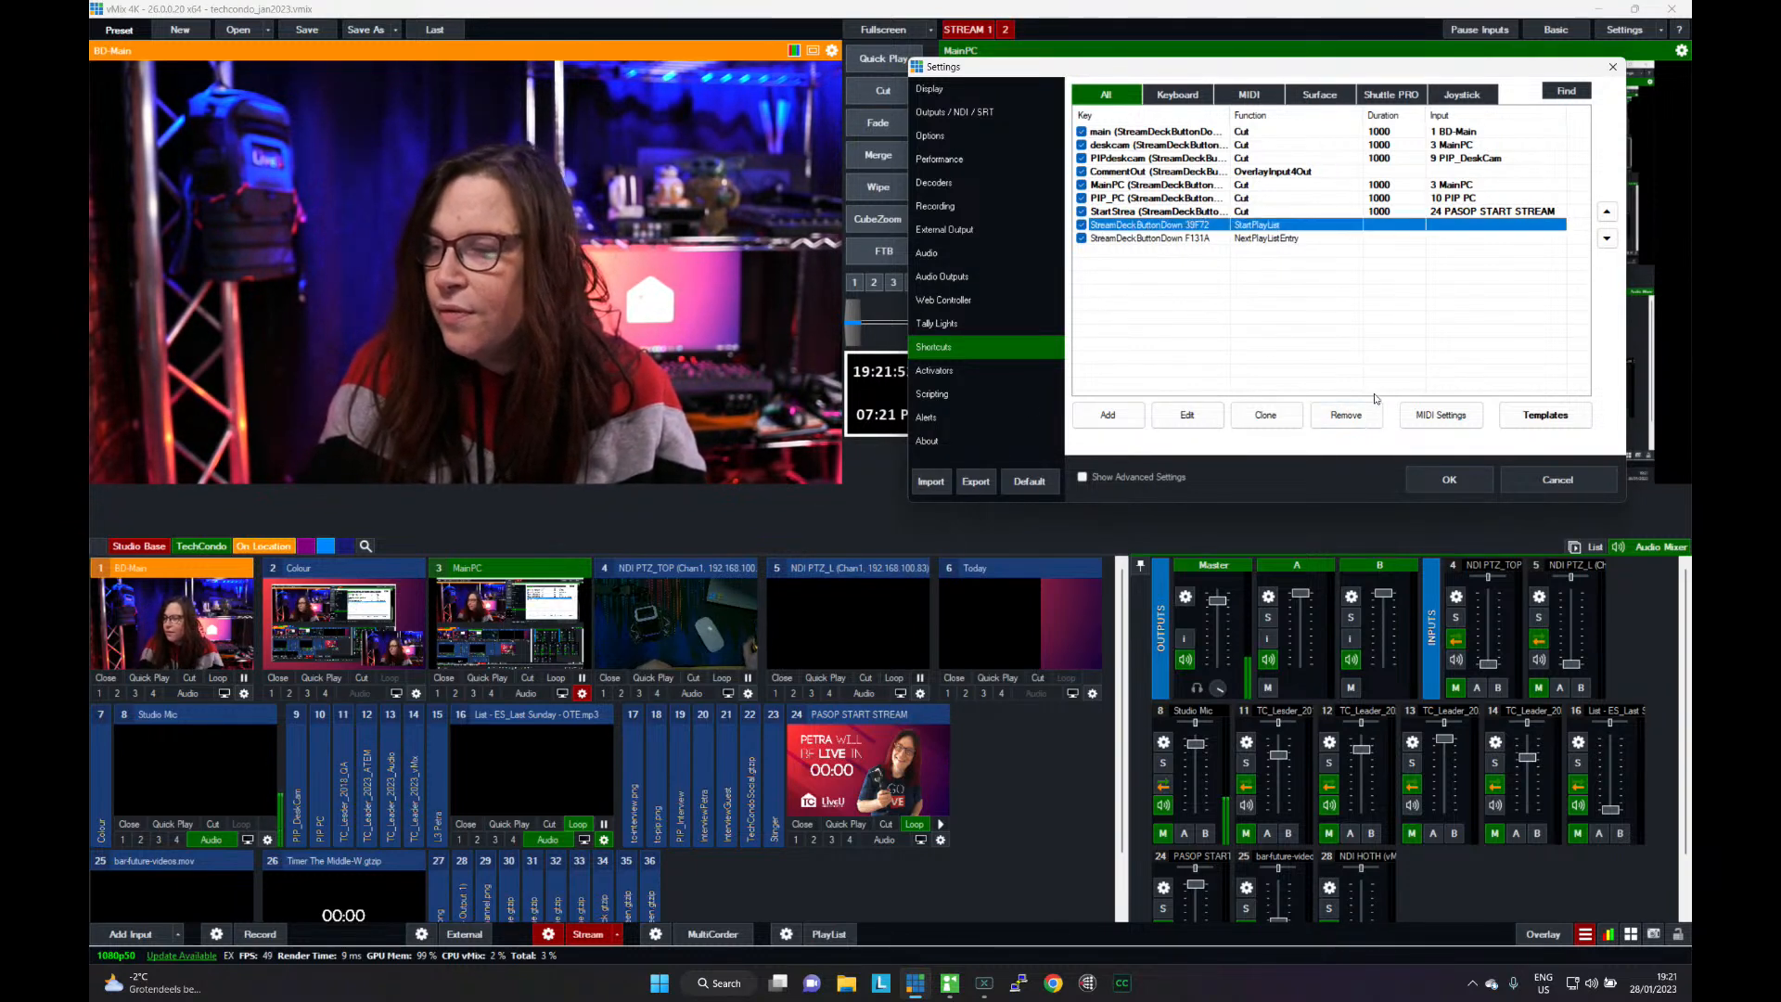
left_click(1346, 414)
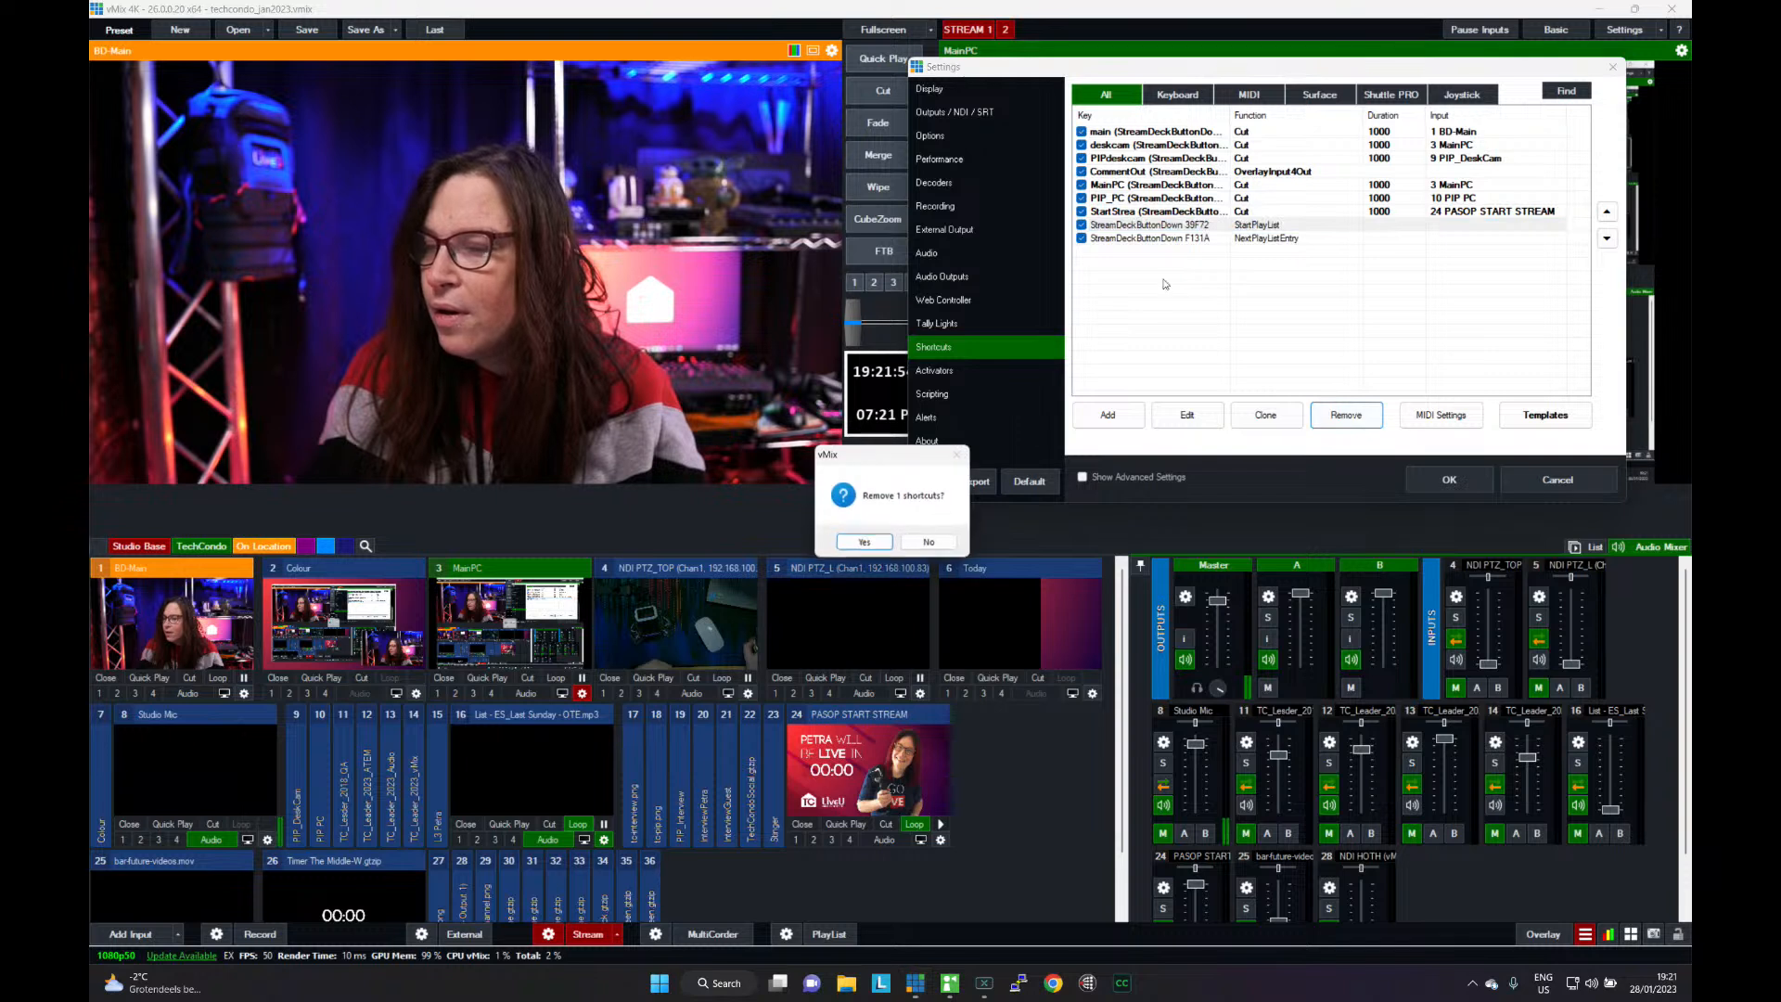
left_click(863, 543)
left_click(1137, 226)
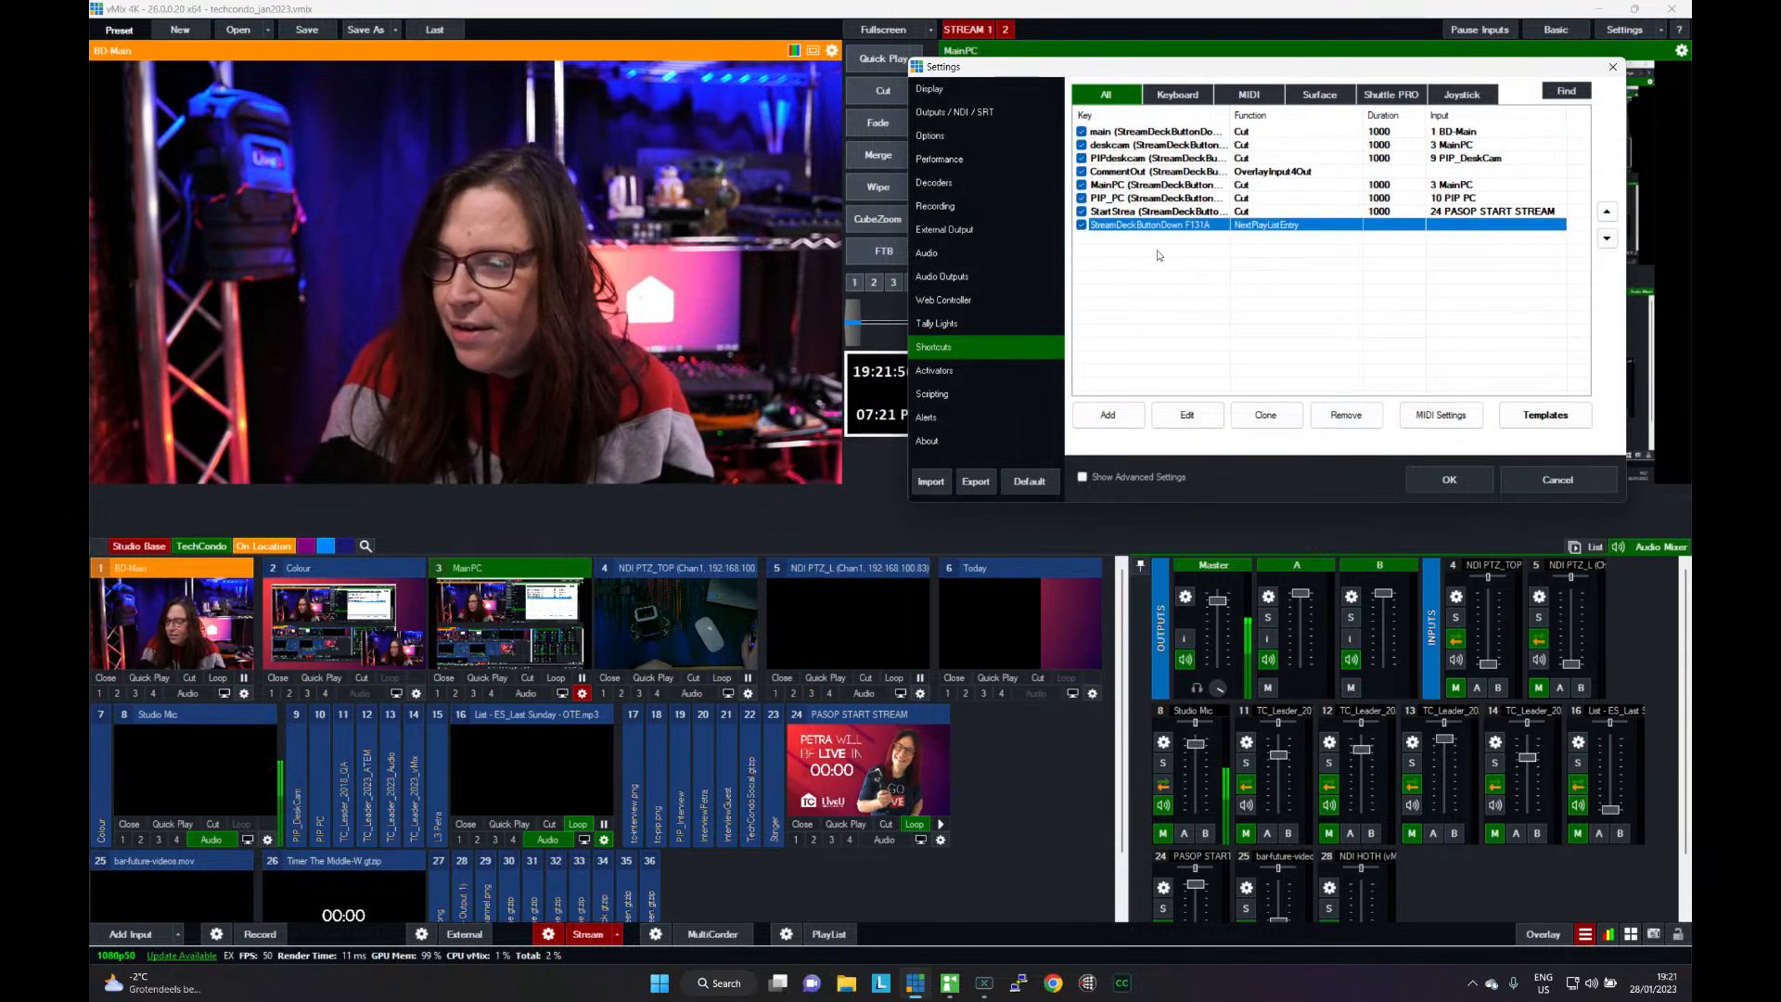
left_click(1347, 425)
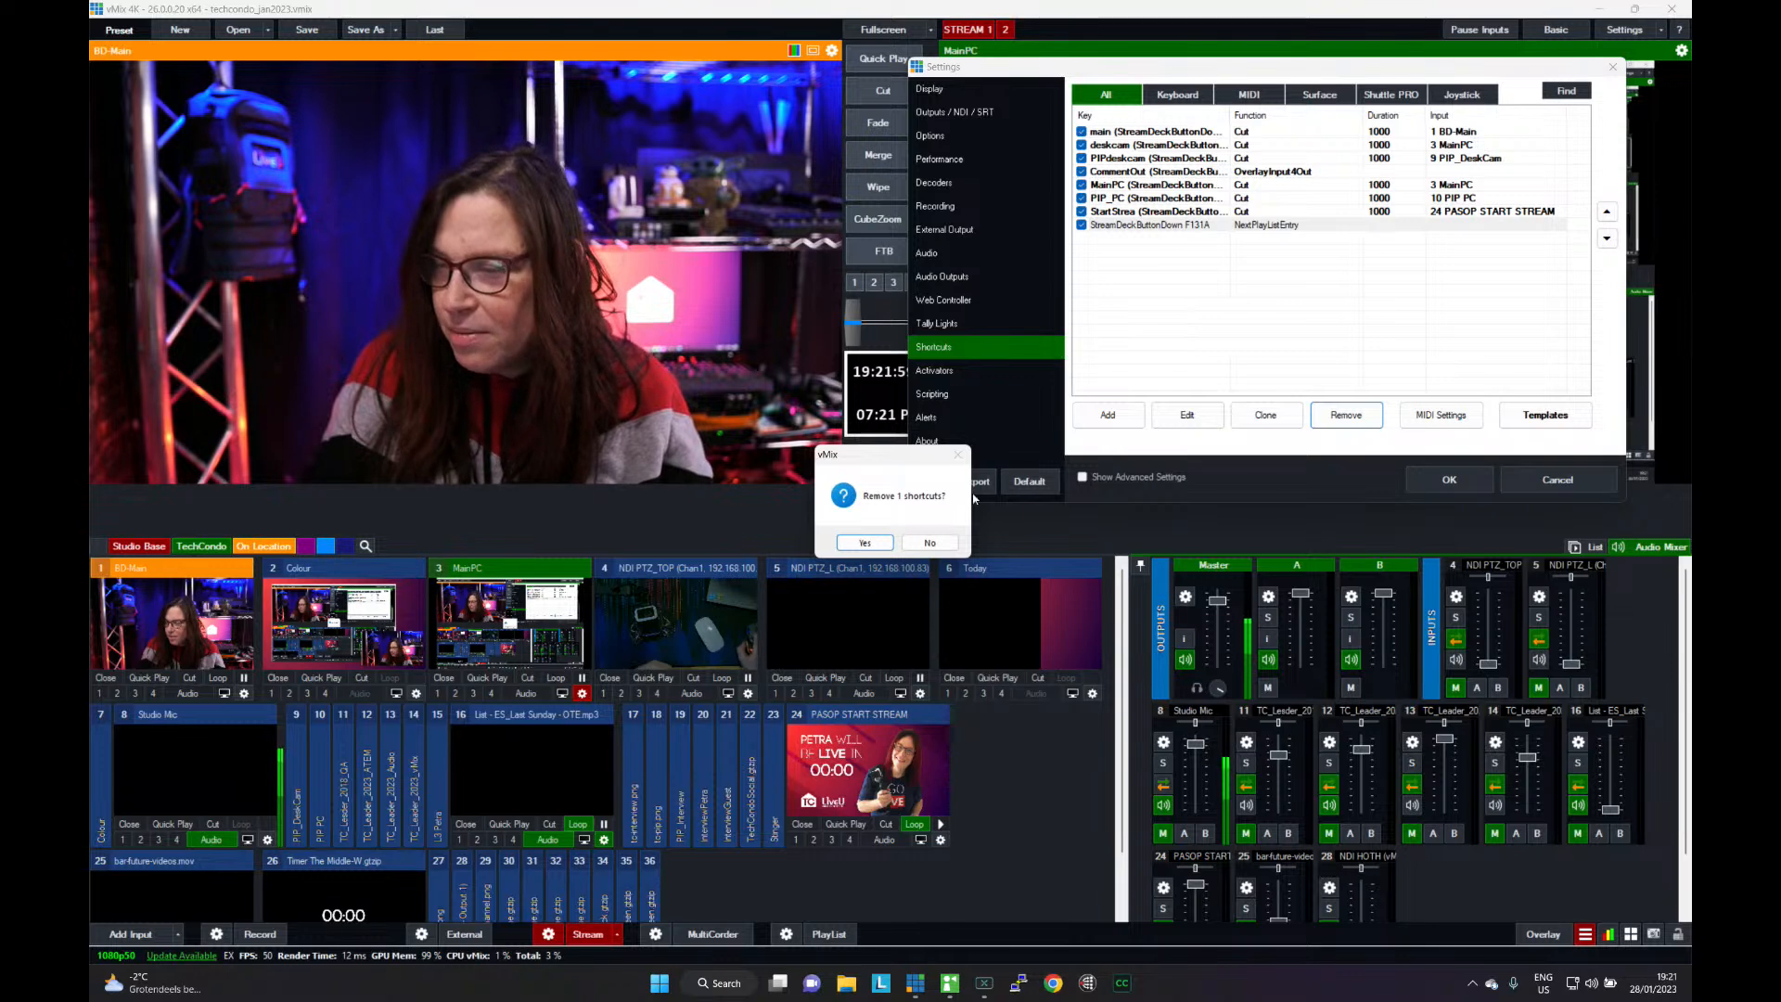
left_click(868, 545)
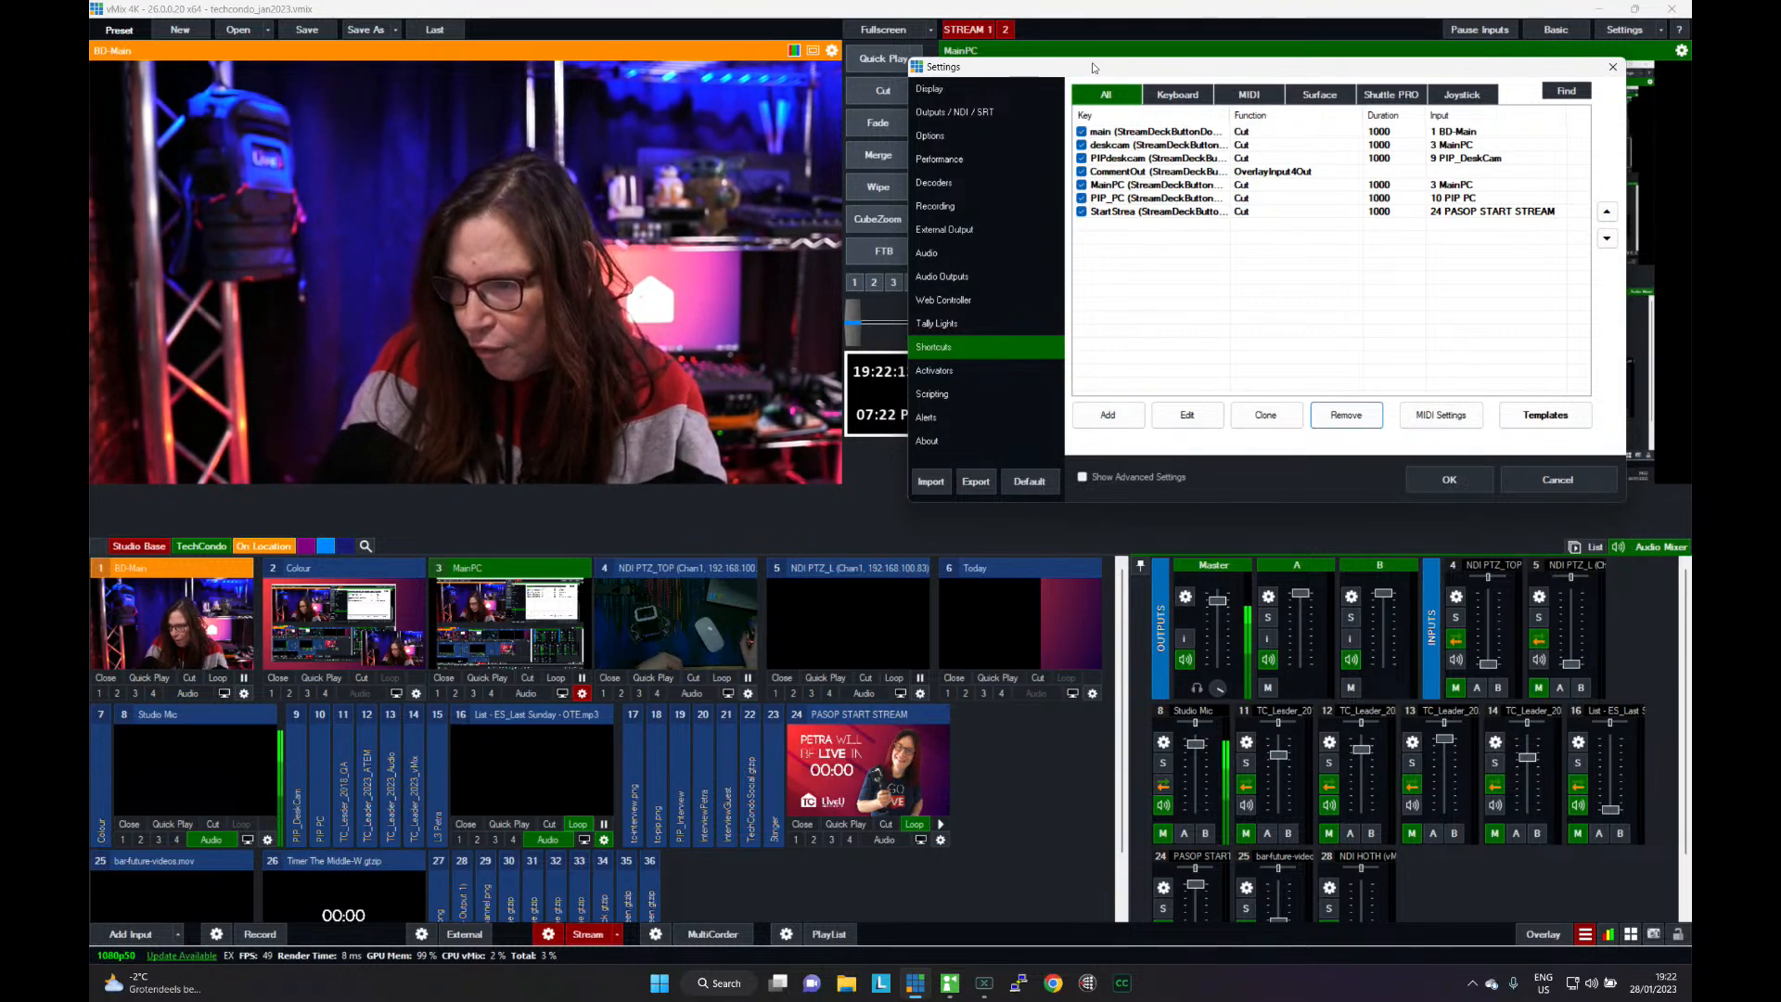
- Start a new shortcut and assign the keyboard key X to it by detecting the key
left_click_drag(1092, 63, 1082, 466)
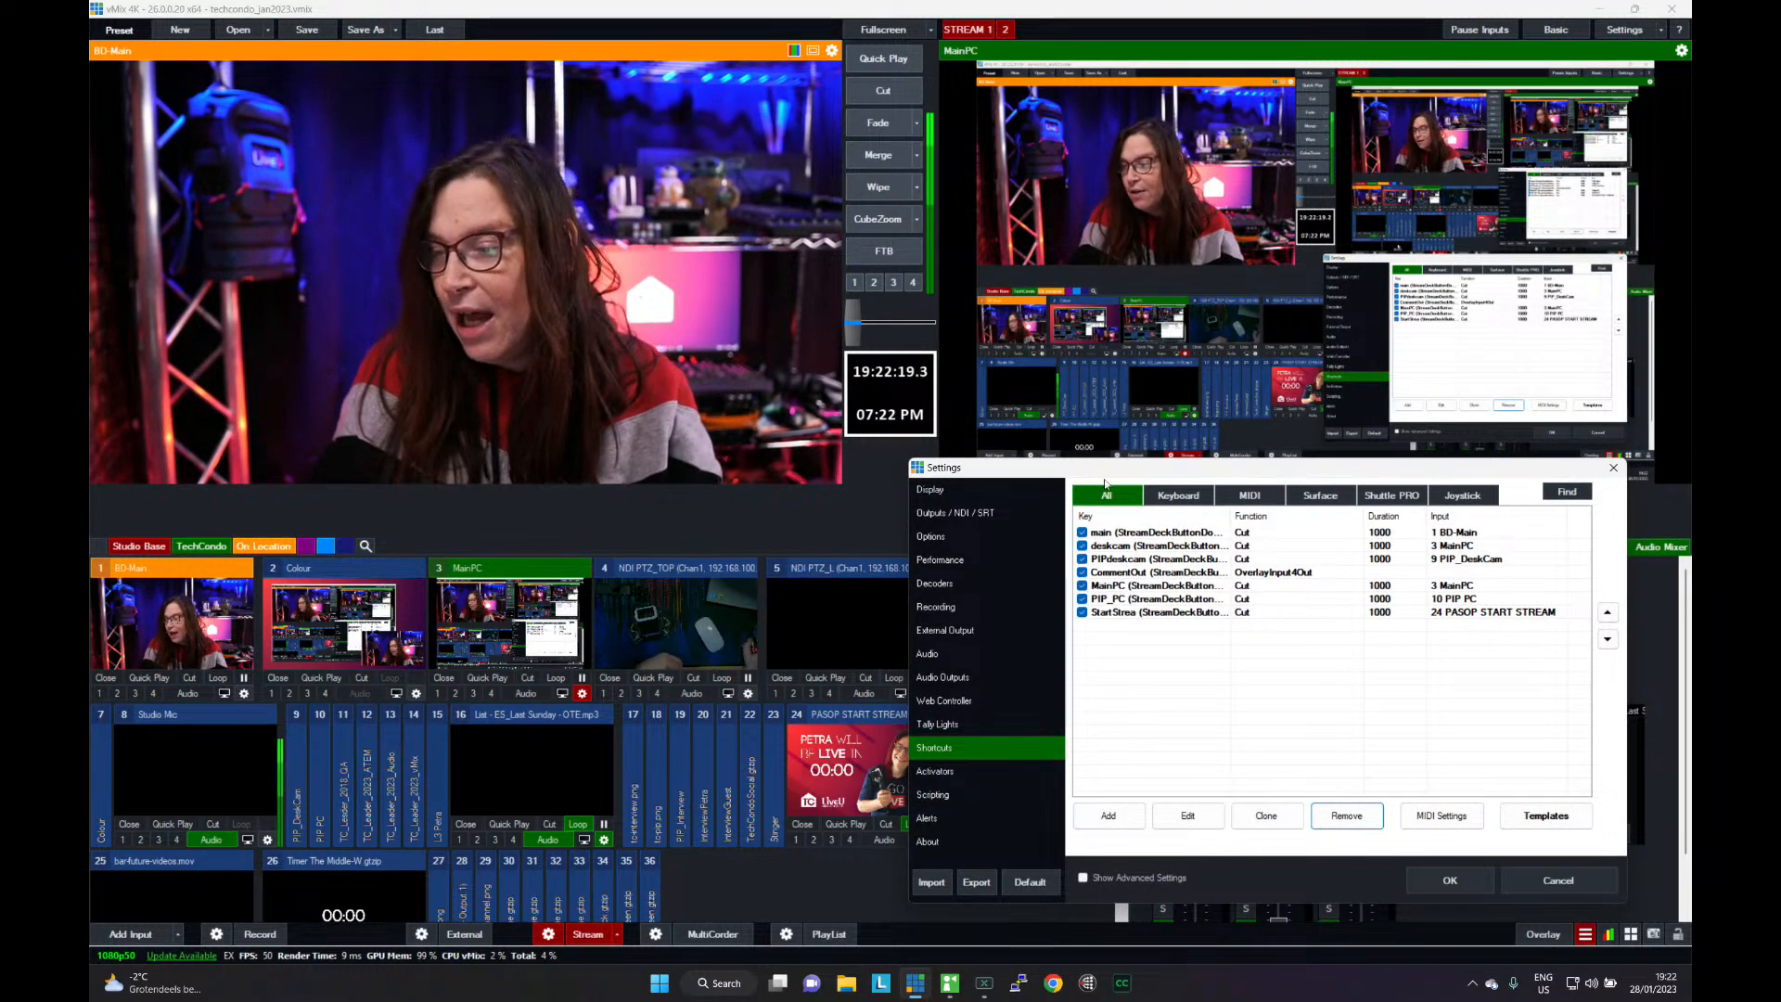
left_click_drag(1109, 475, 1110, 86)
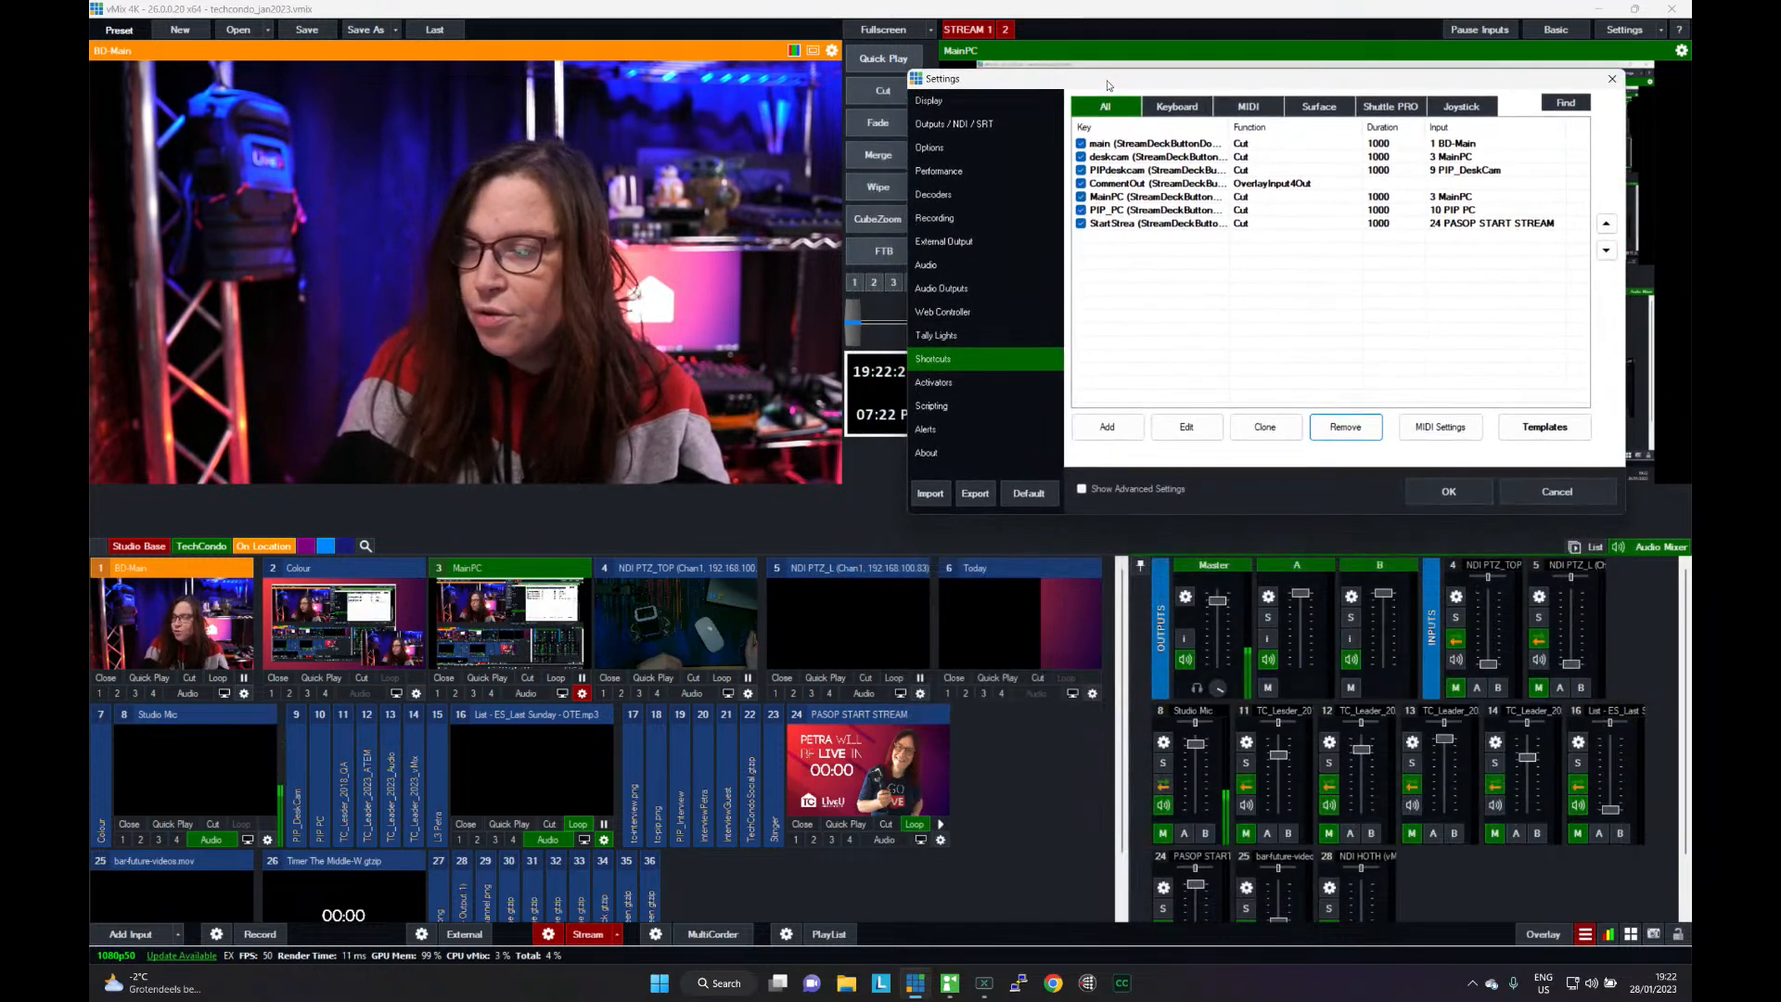
left_click(1107, 428)
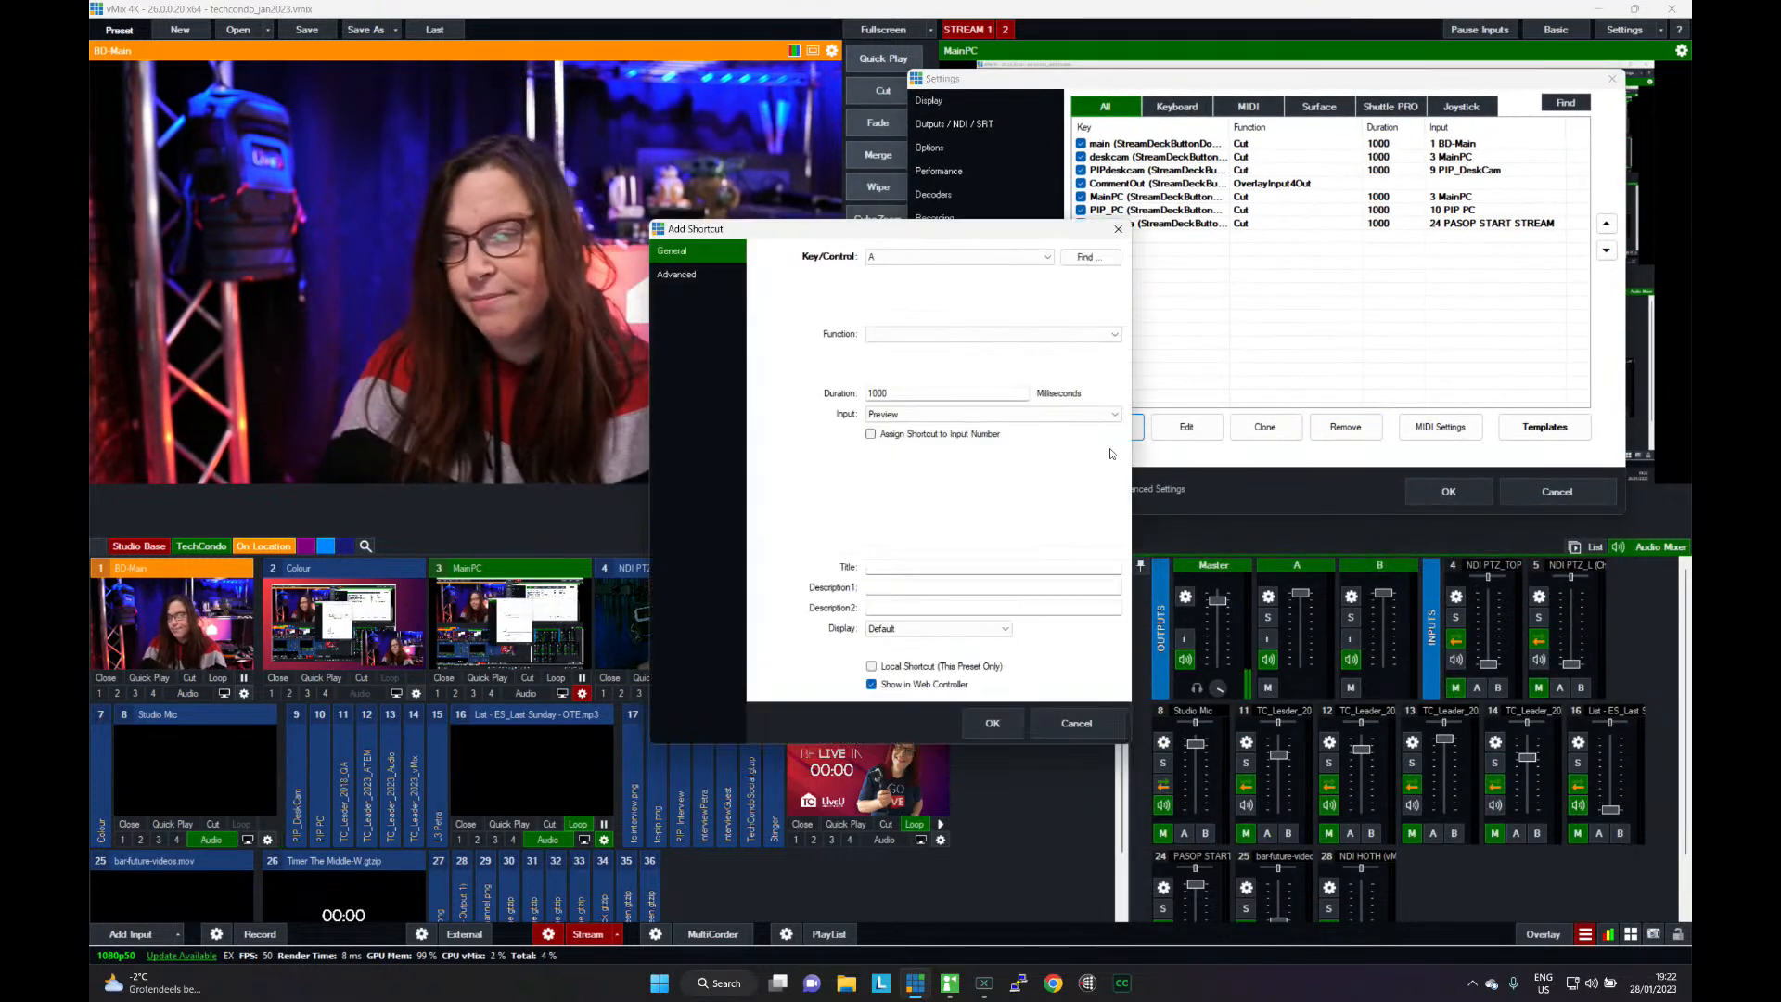
left_click(966, 258)
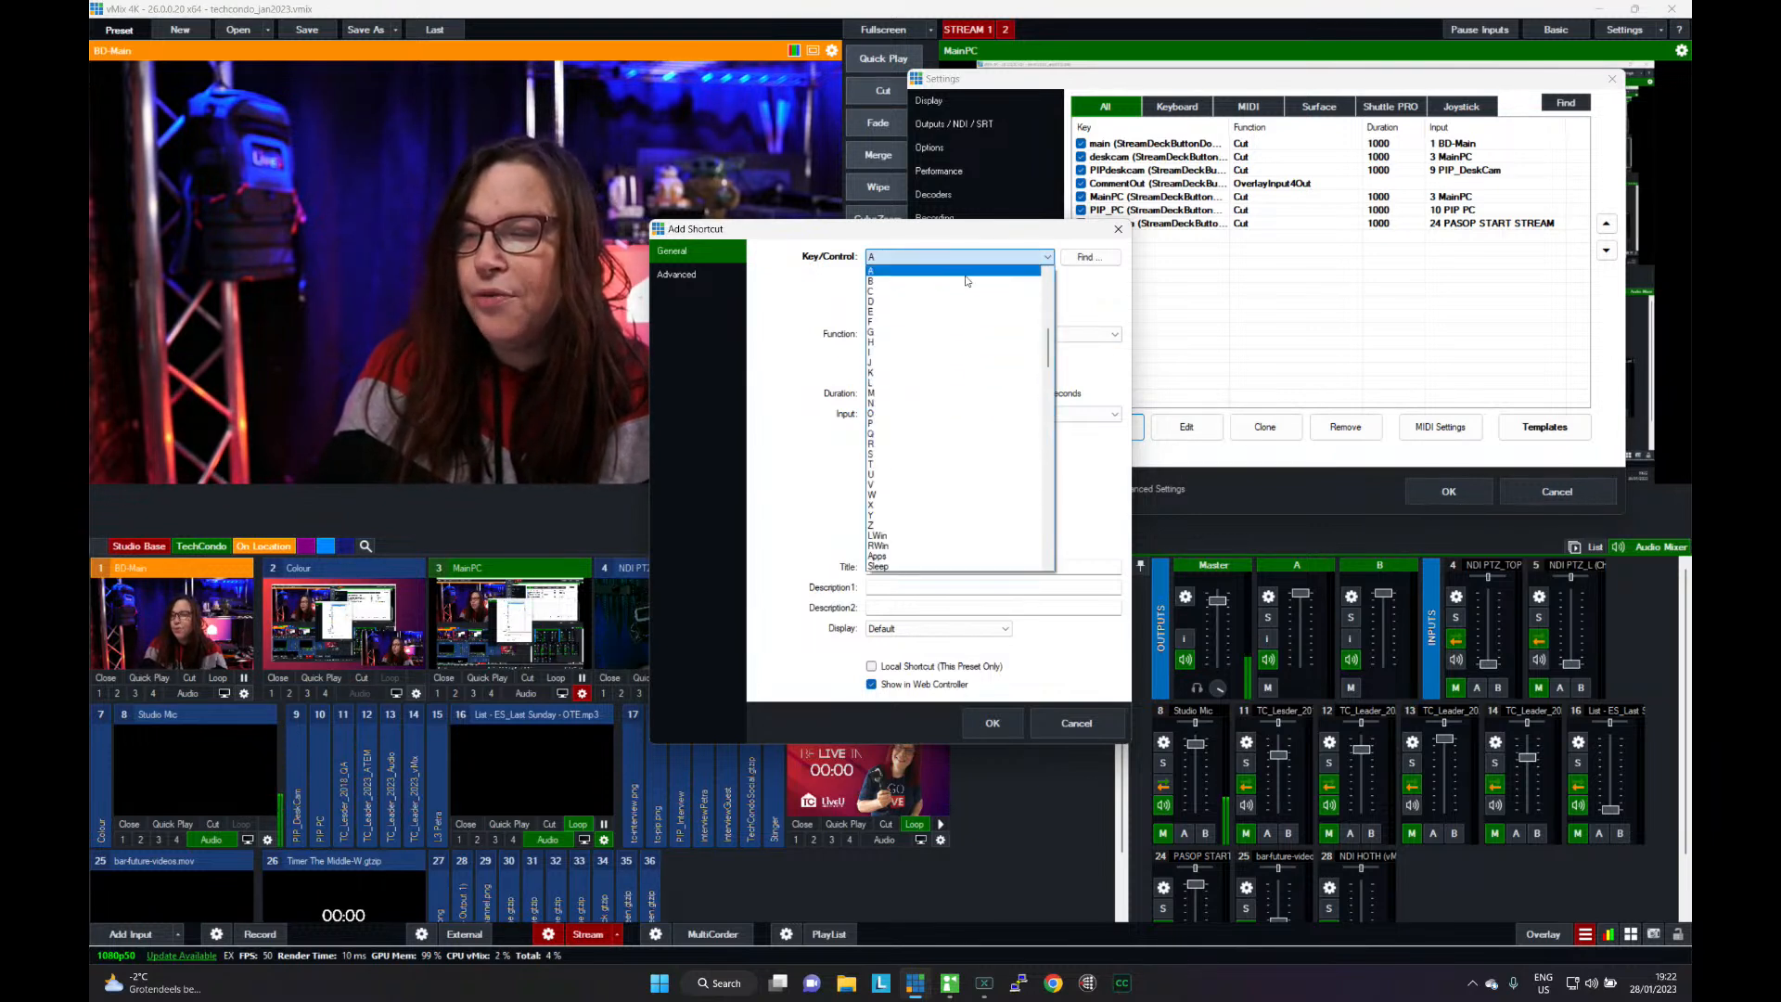
left_click_drag(1049, 356, 1061, 314)
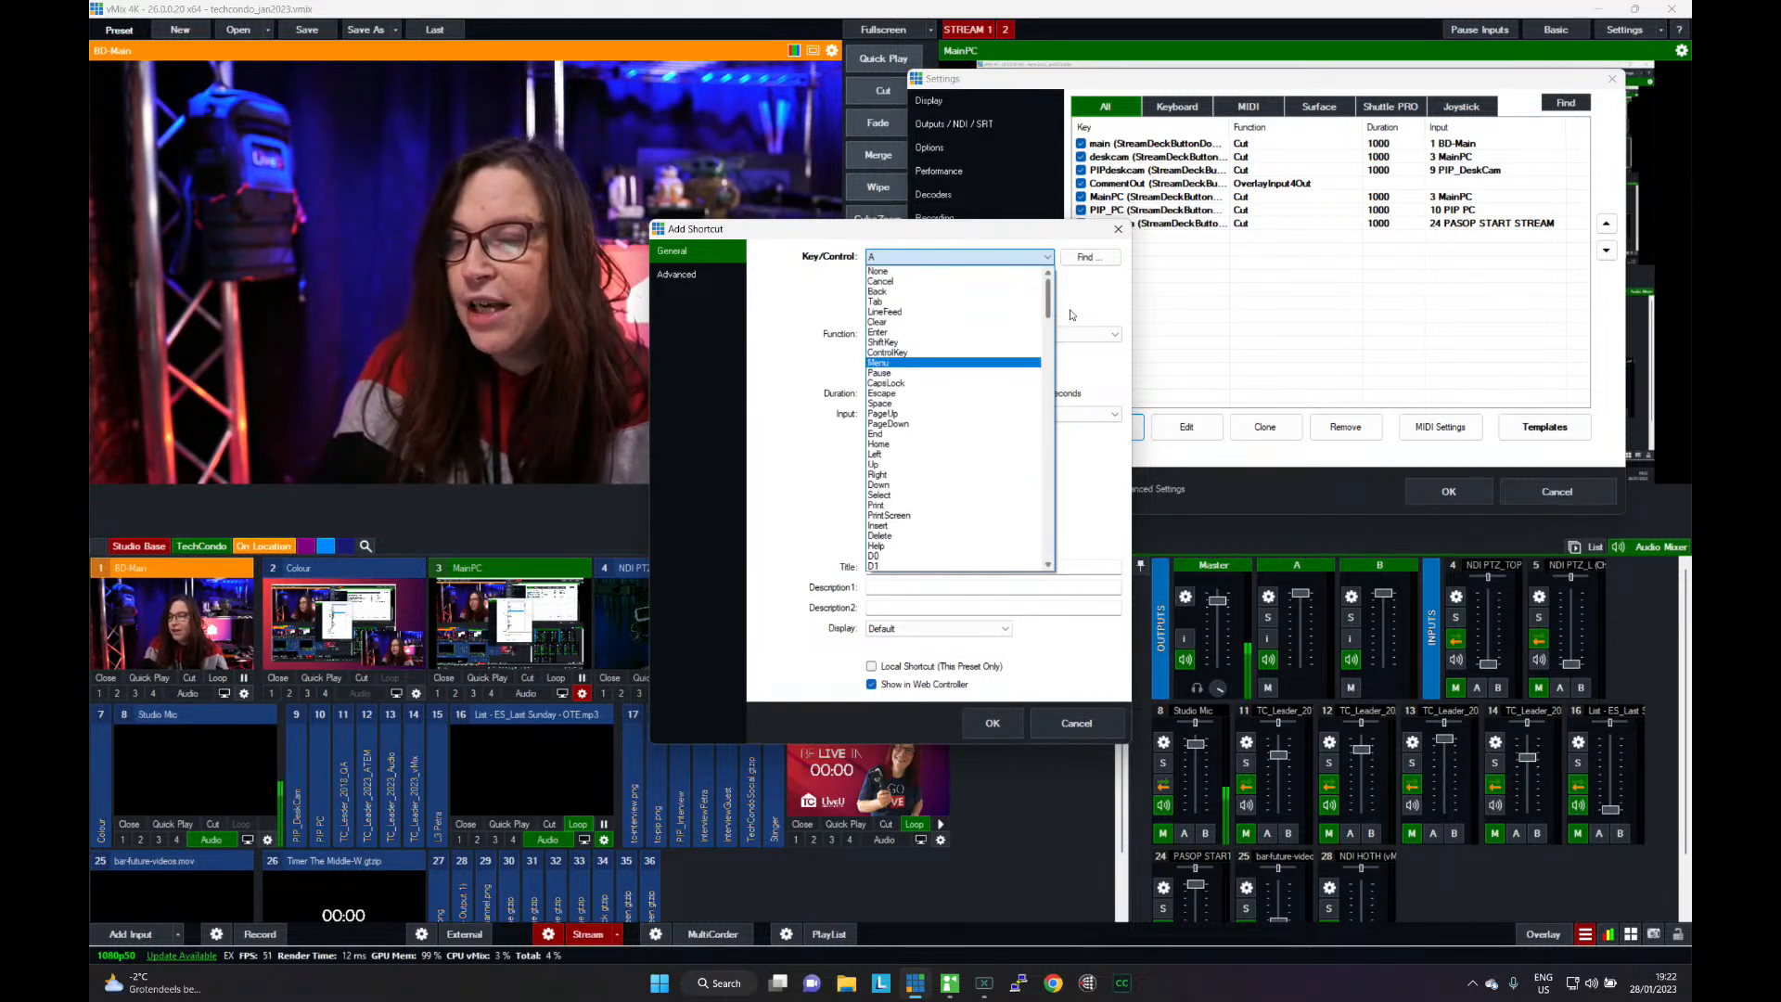
left_click(1074, 296)
left_click(1081, 264)
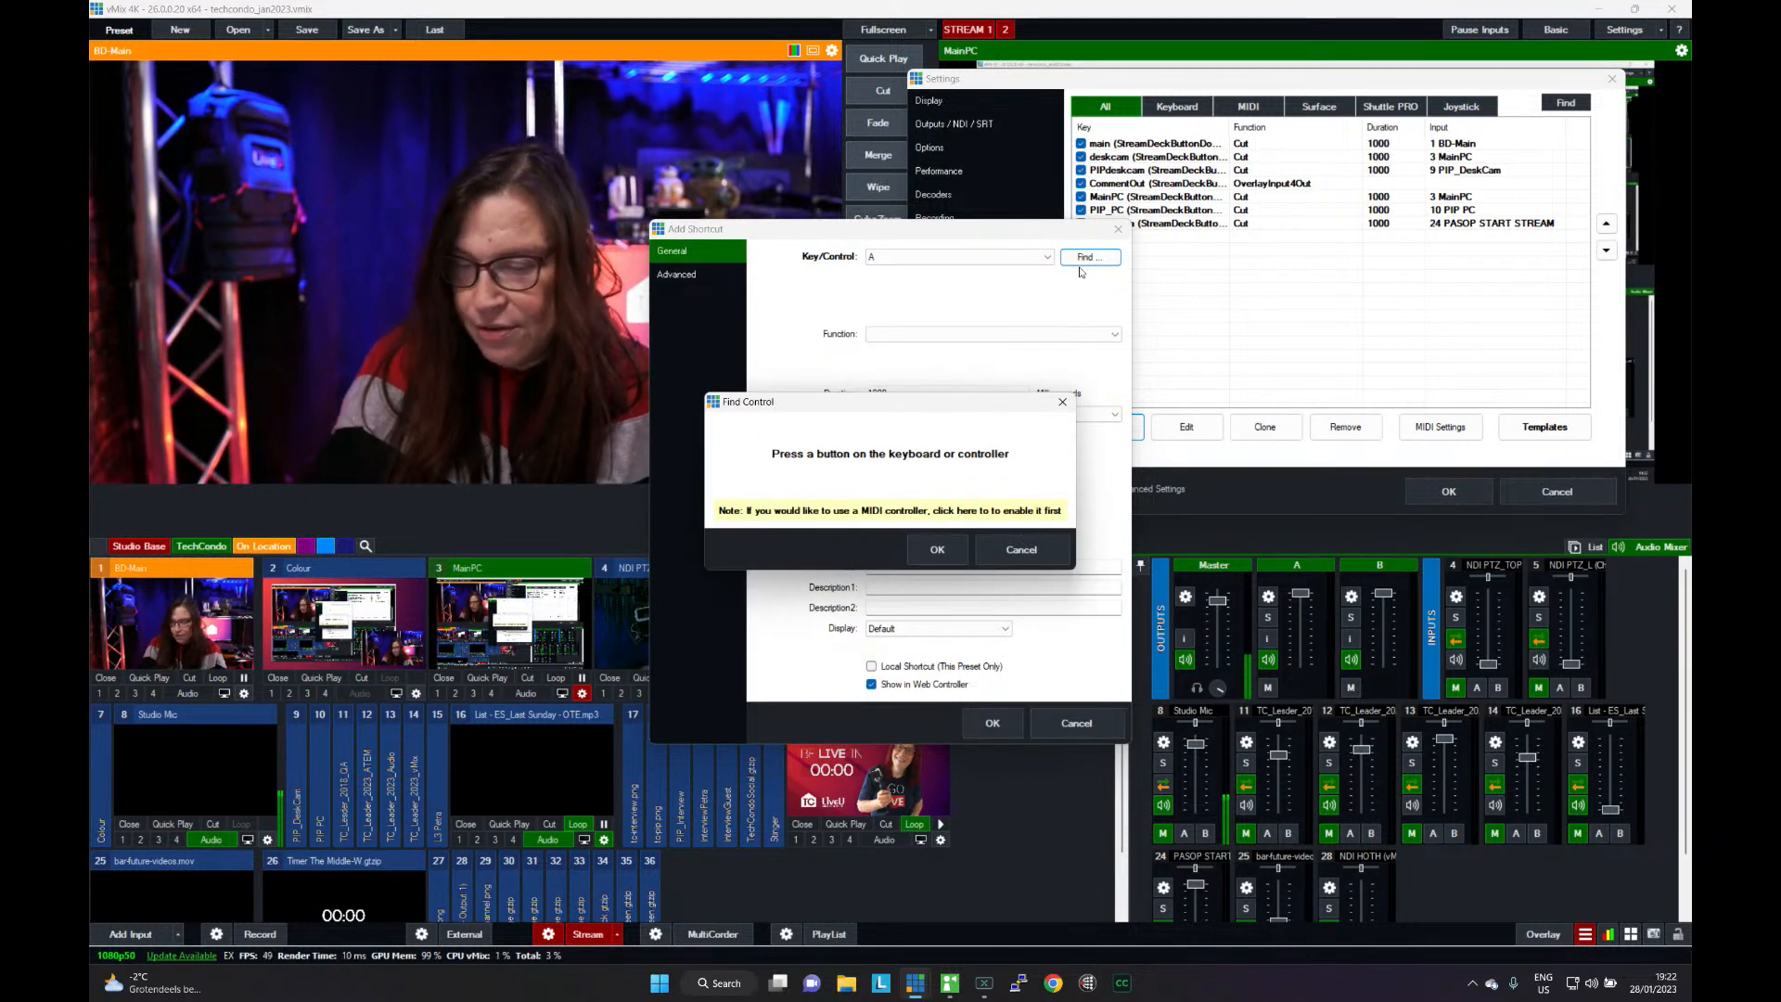
key("x")
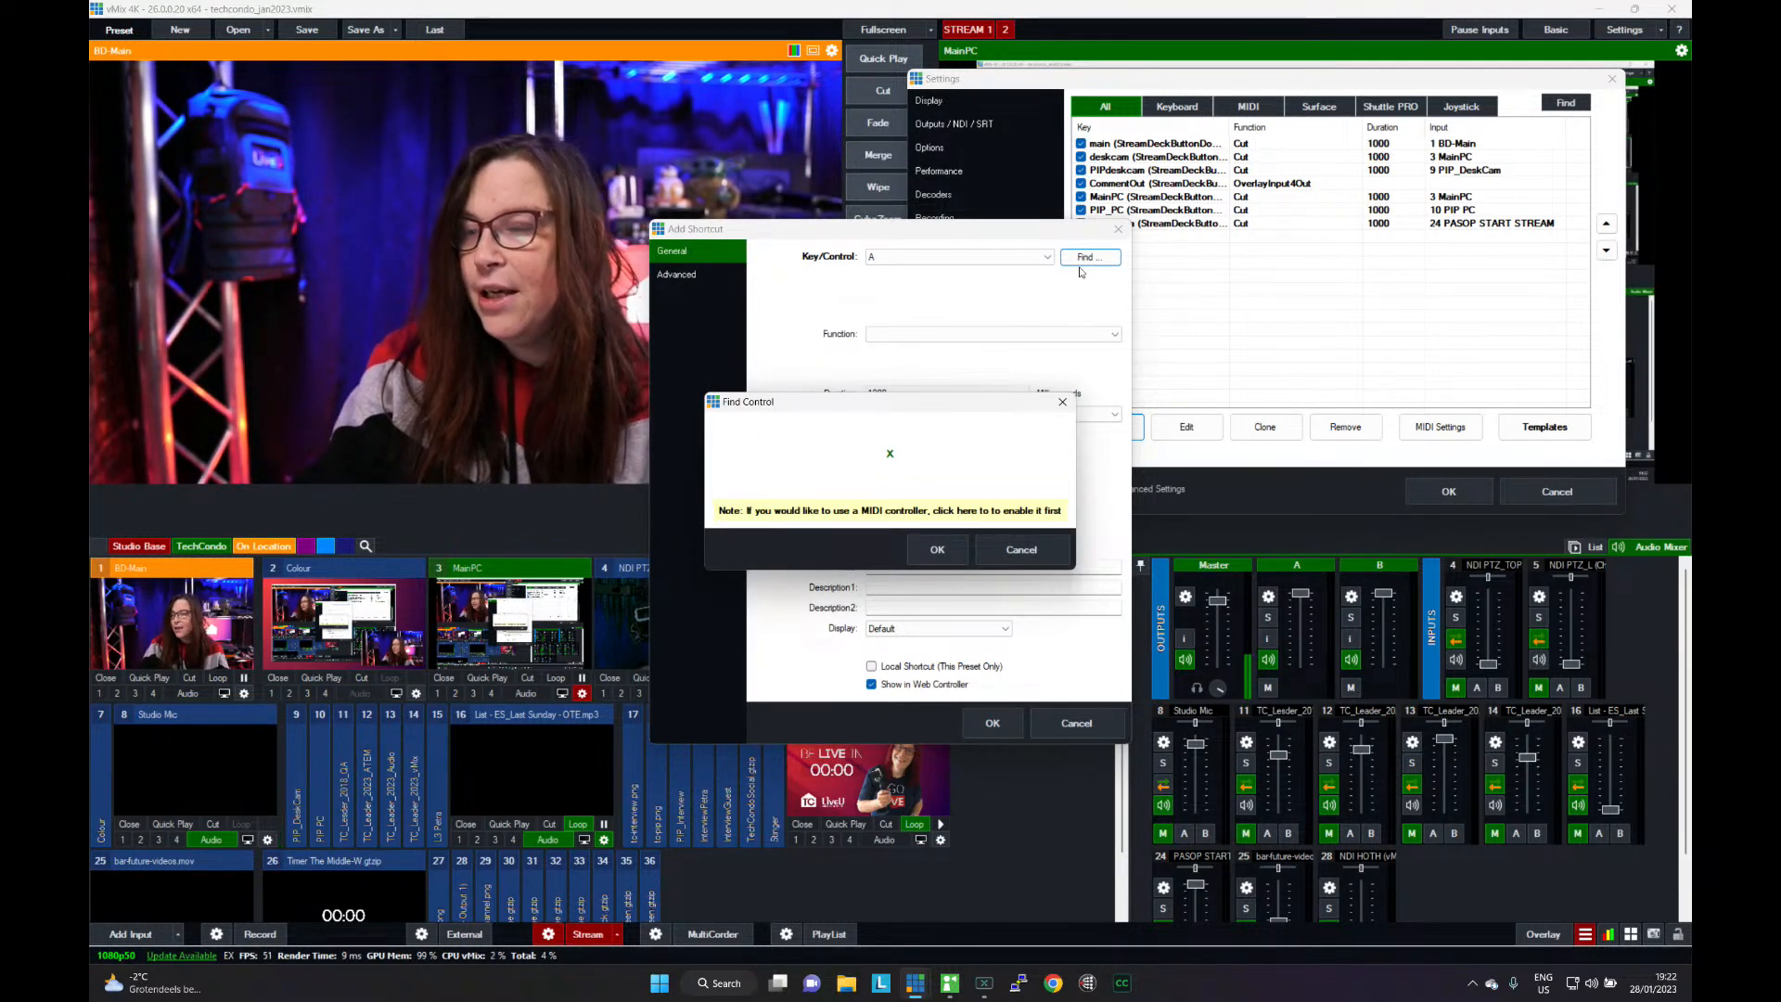
left_click(934, 551)
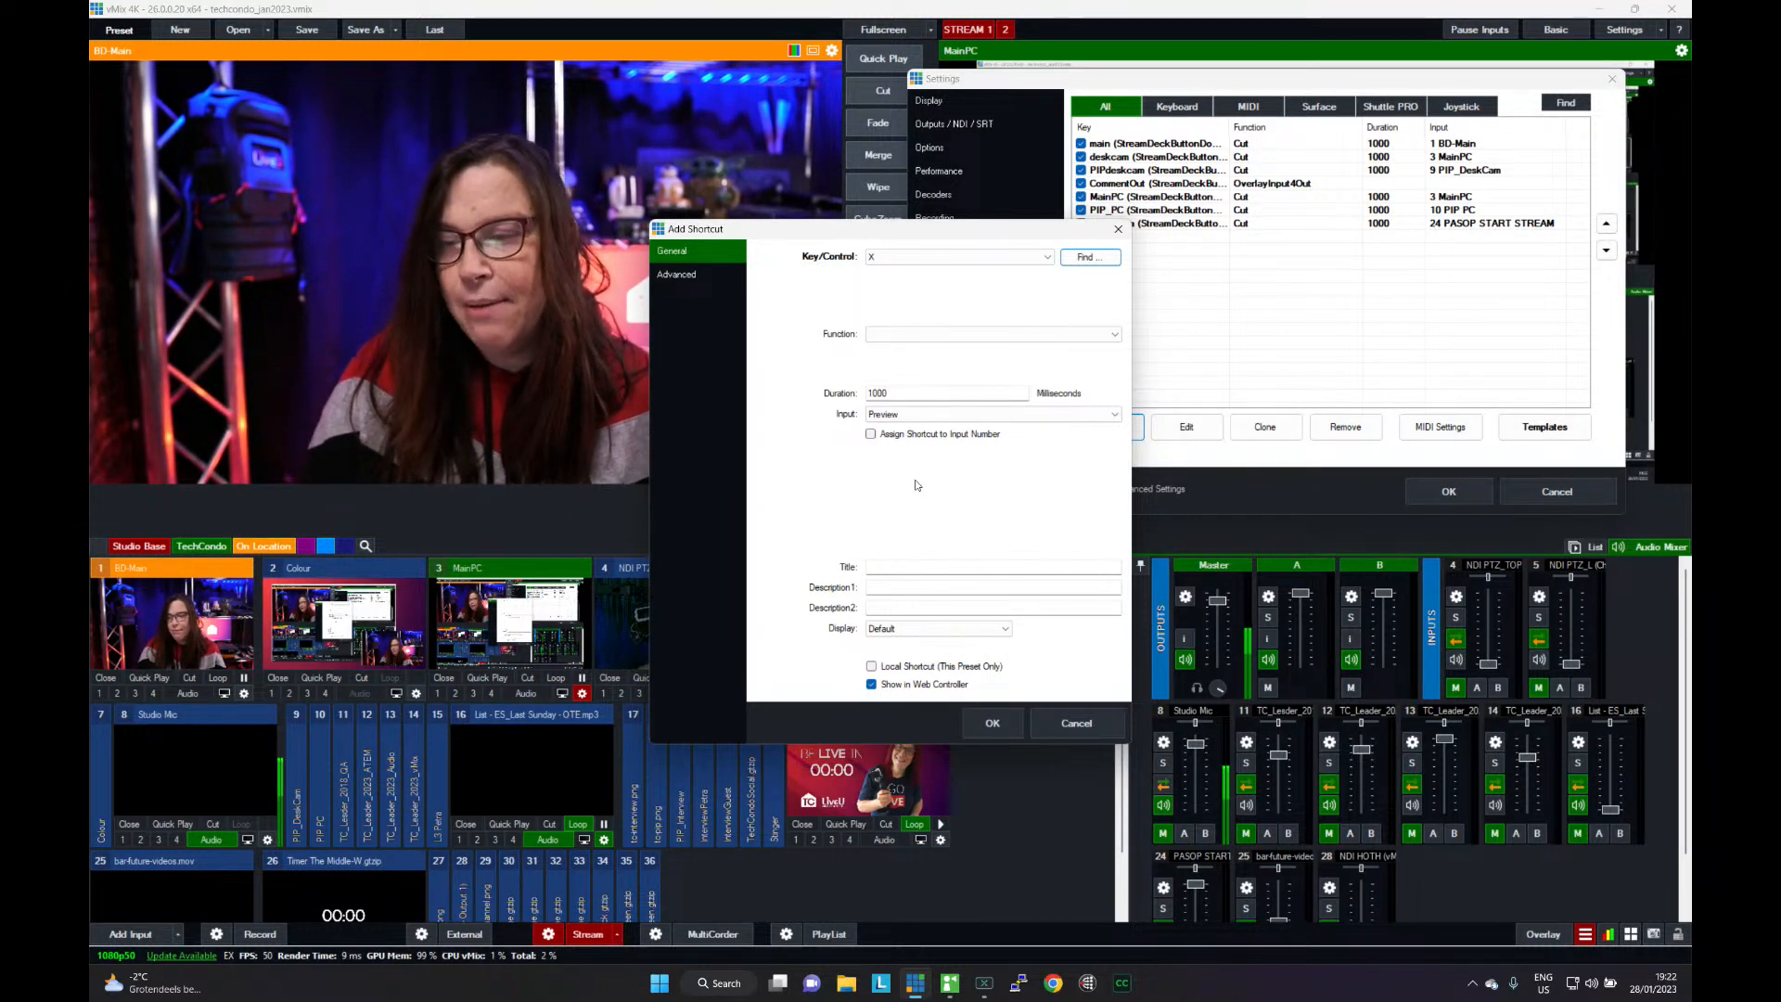
- Set the X shortcut's function to Cut and its input to 1 BD-Main
left_click(905, 334)
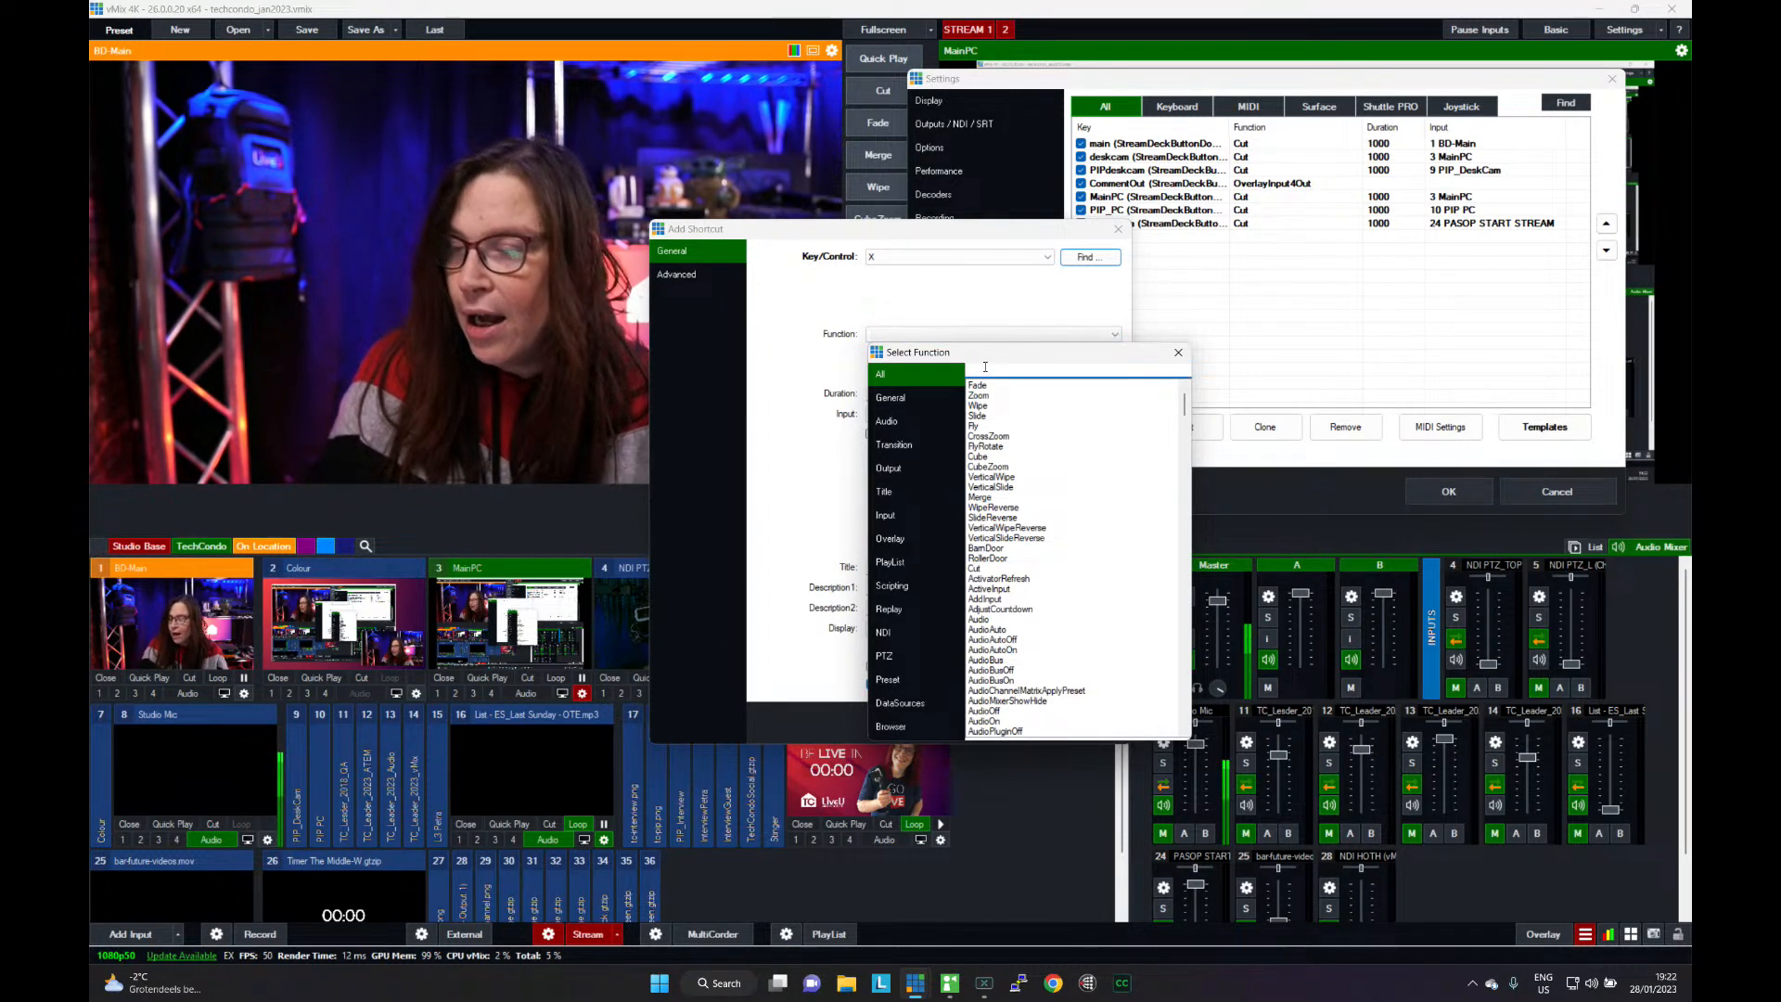
type("c")
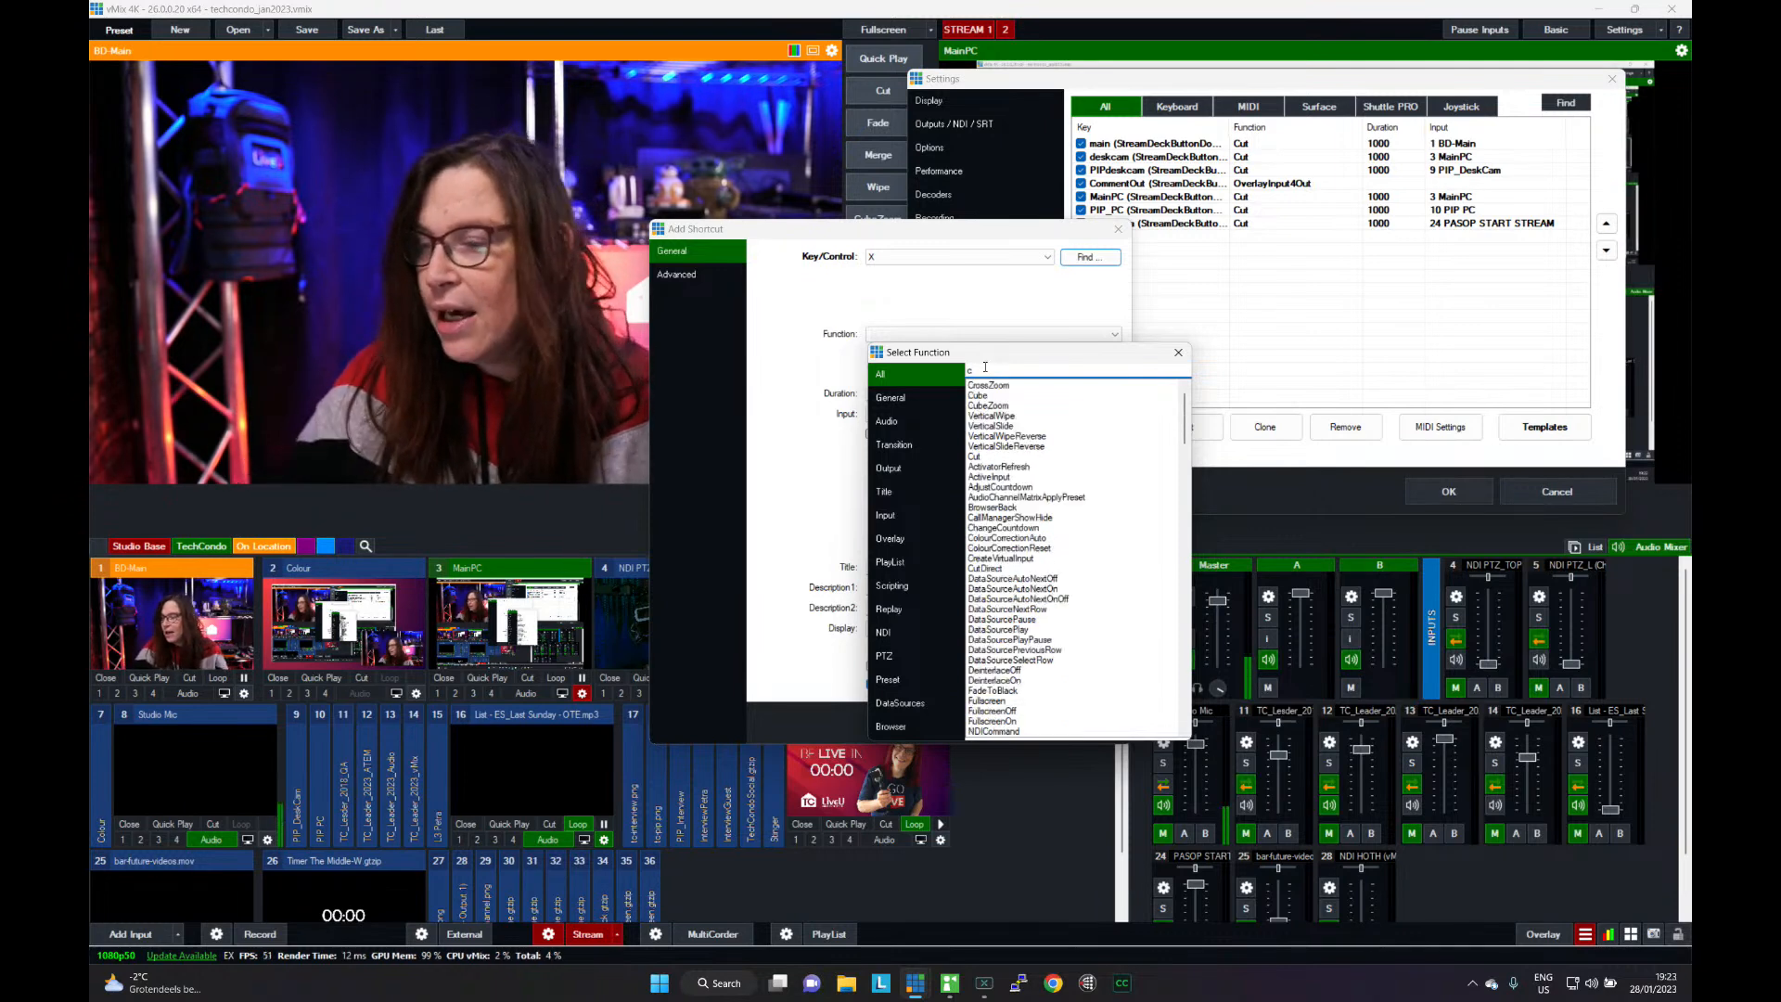
double_click(979, 457)
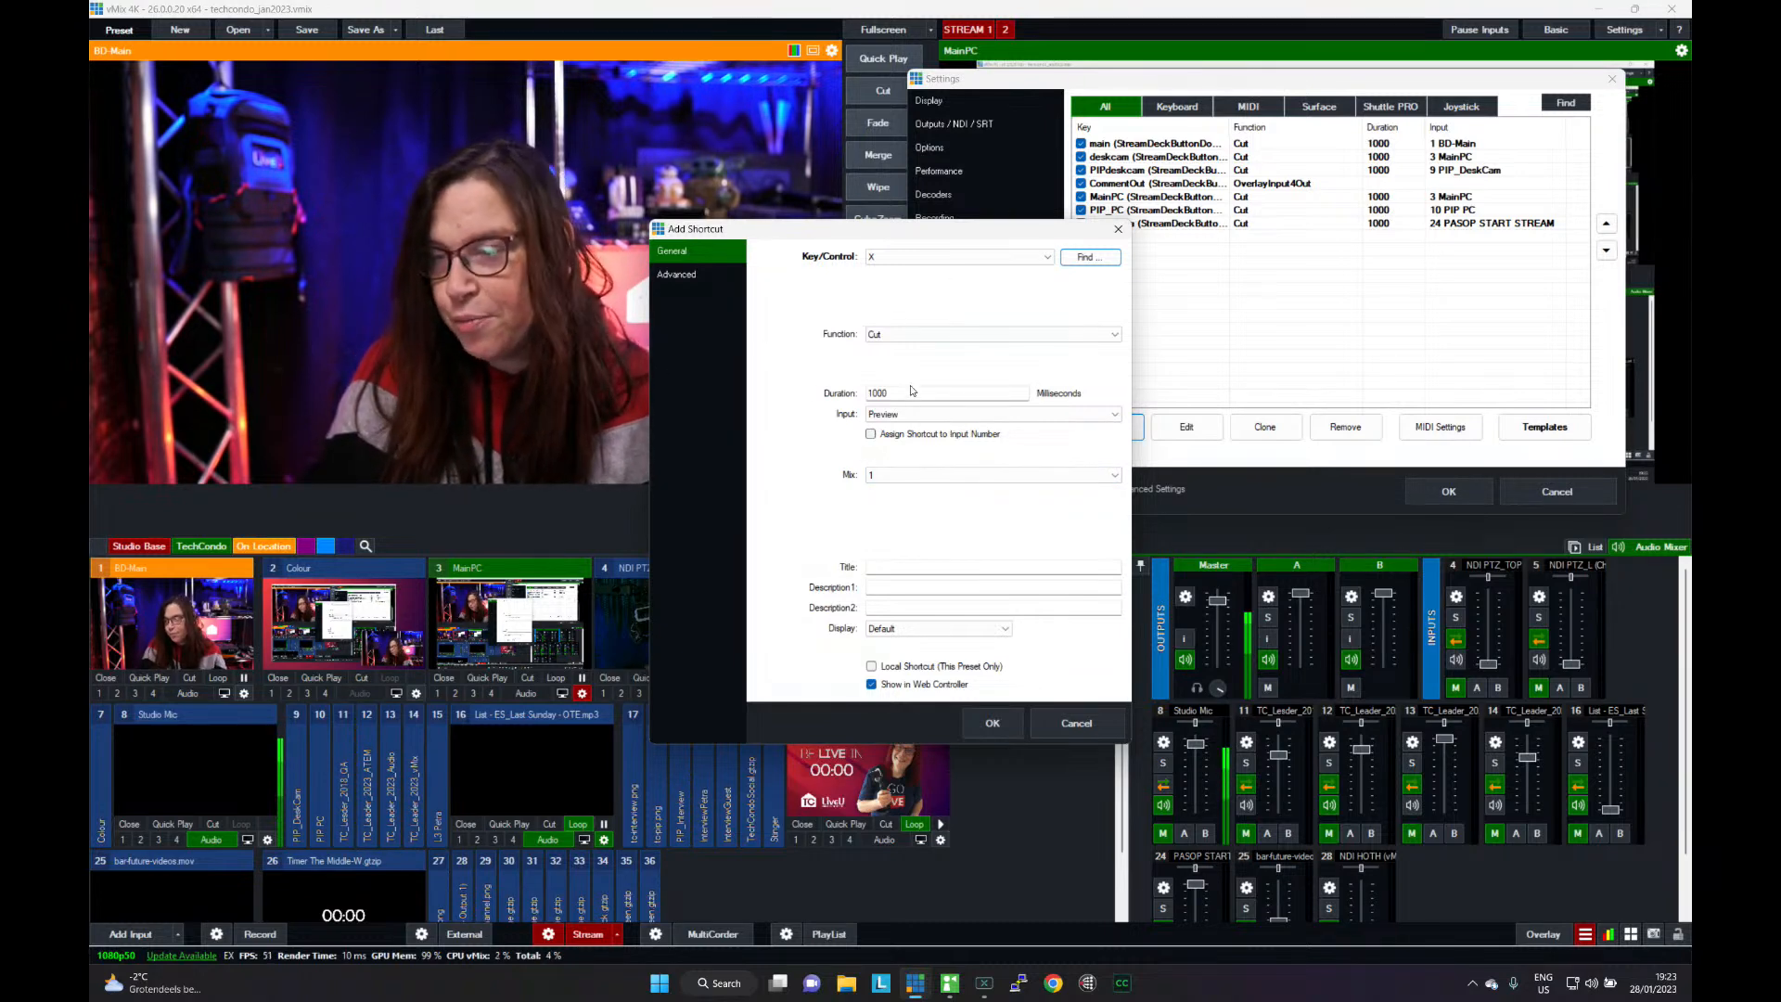
left_click(925, 415)
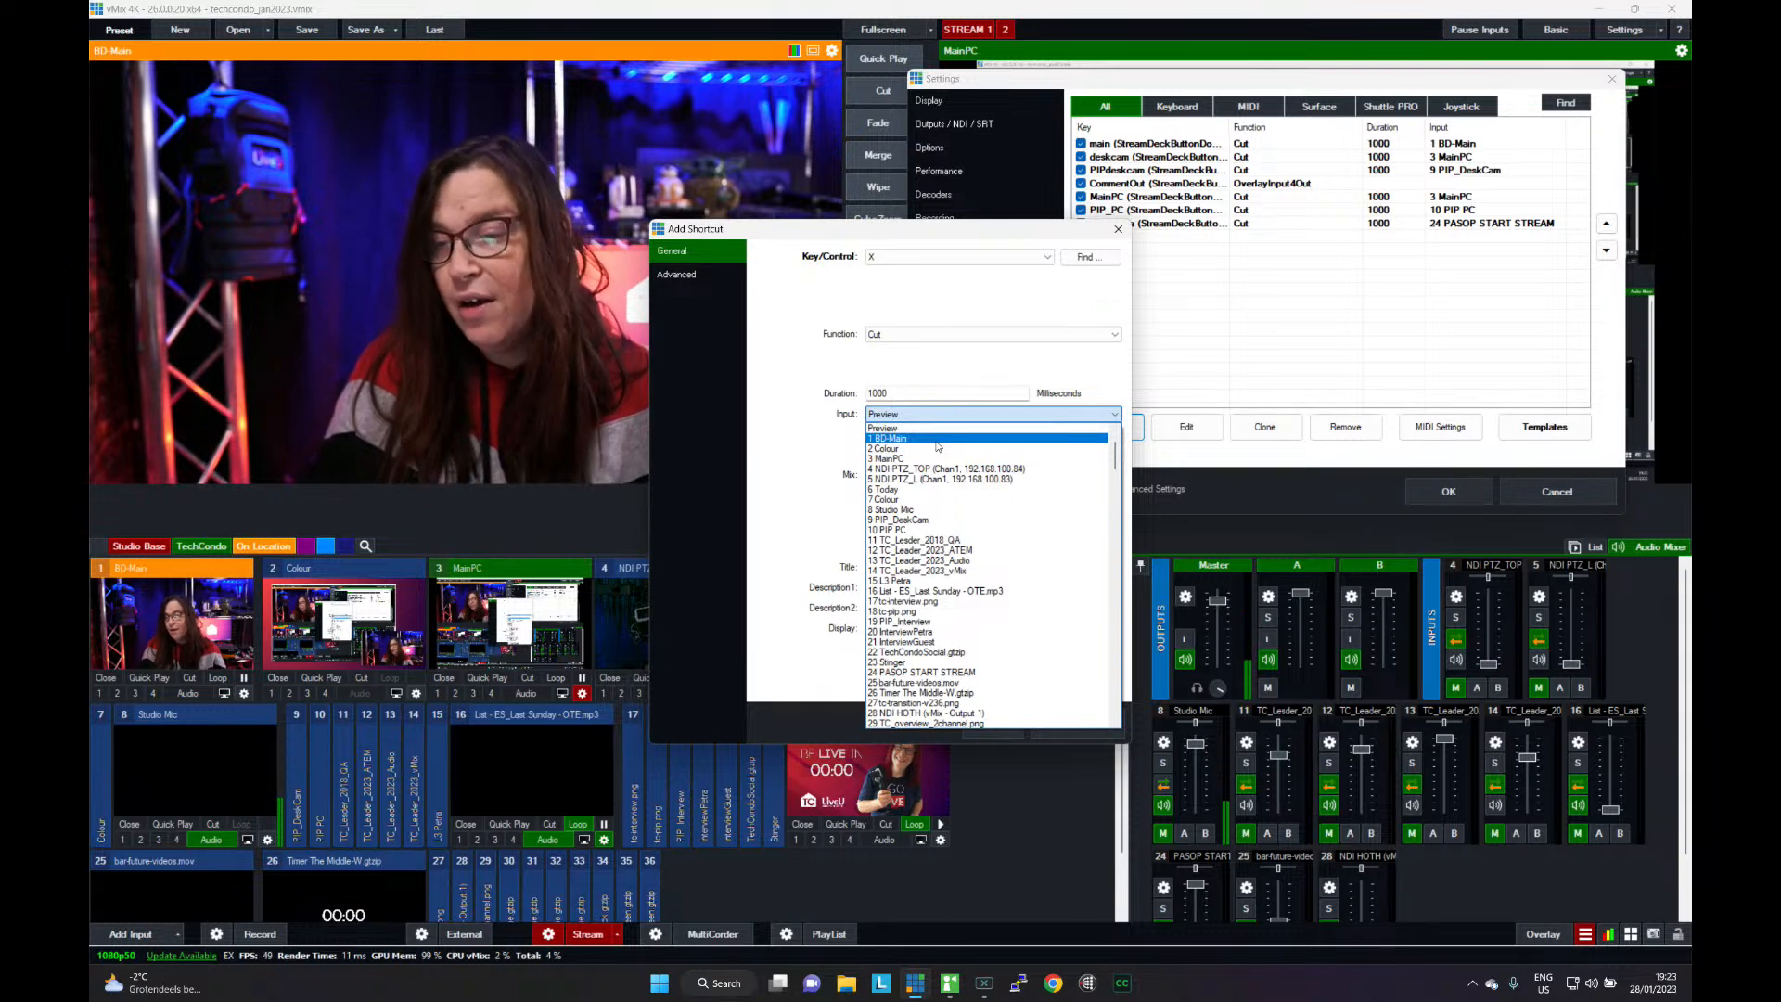
left_click(938, 444)
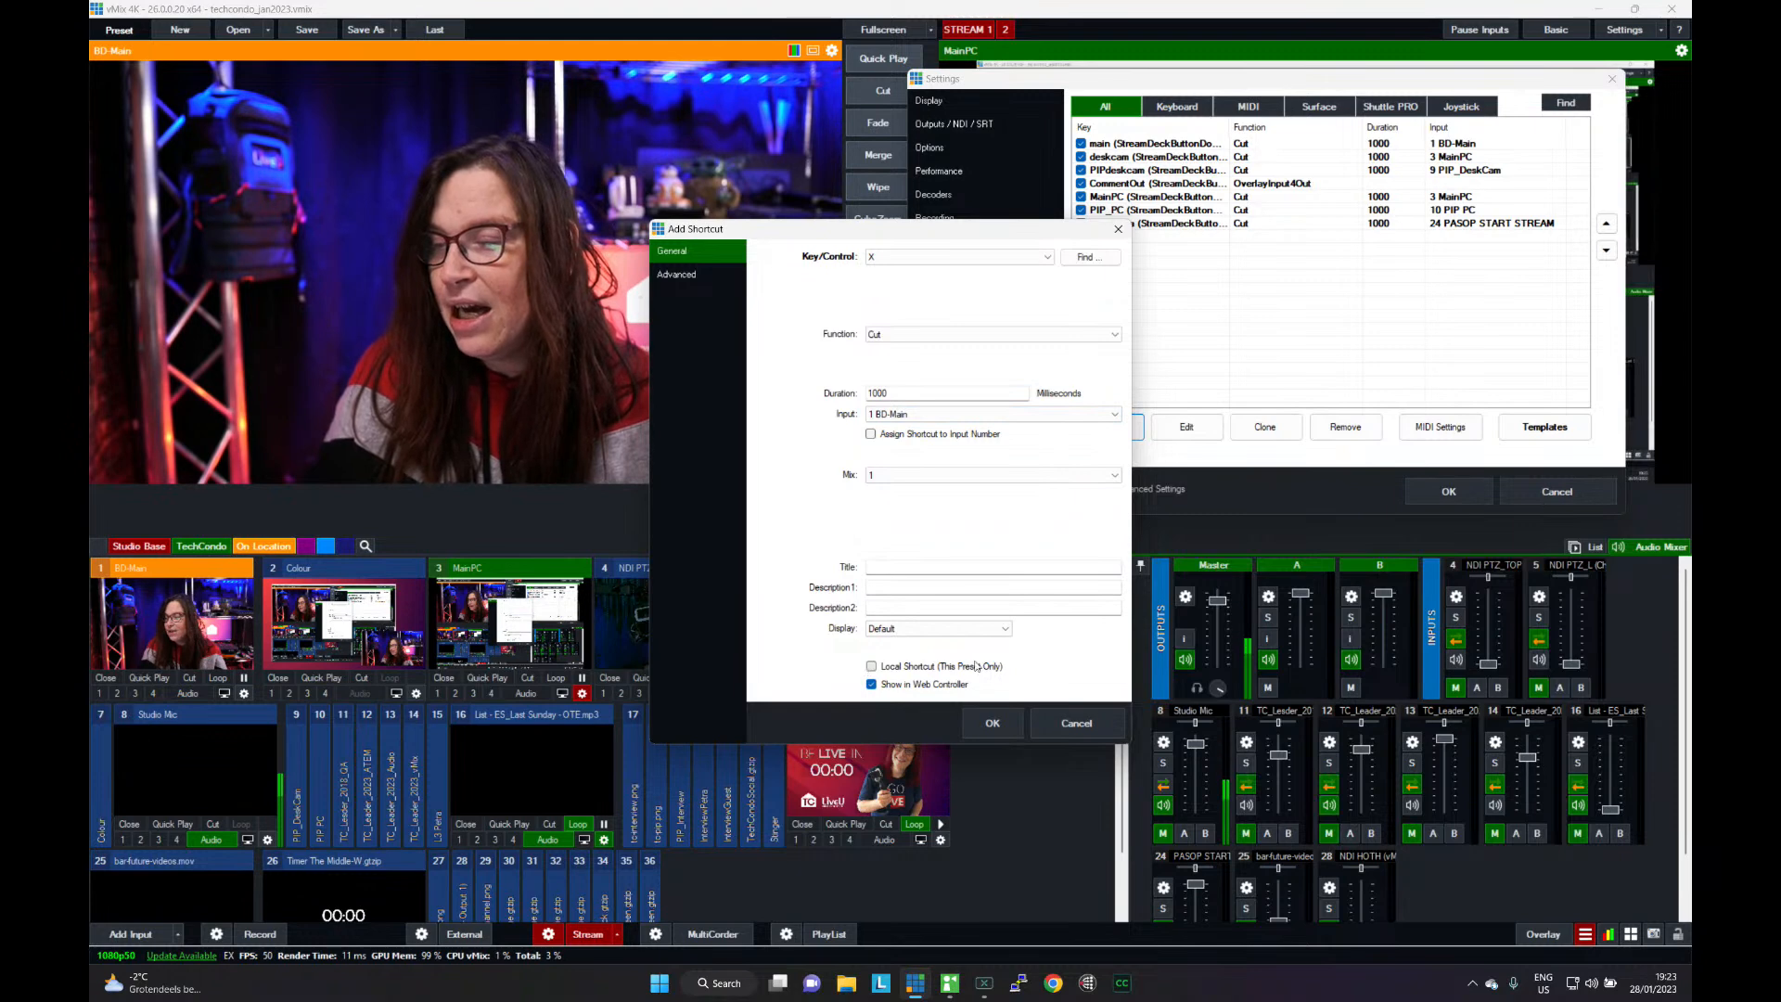
- Make the X shortcut local to this preset only, and save the shortcut and the settings
left_click(882, 668)
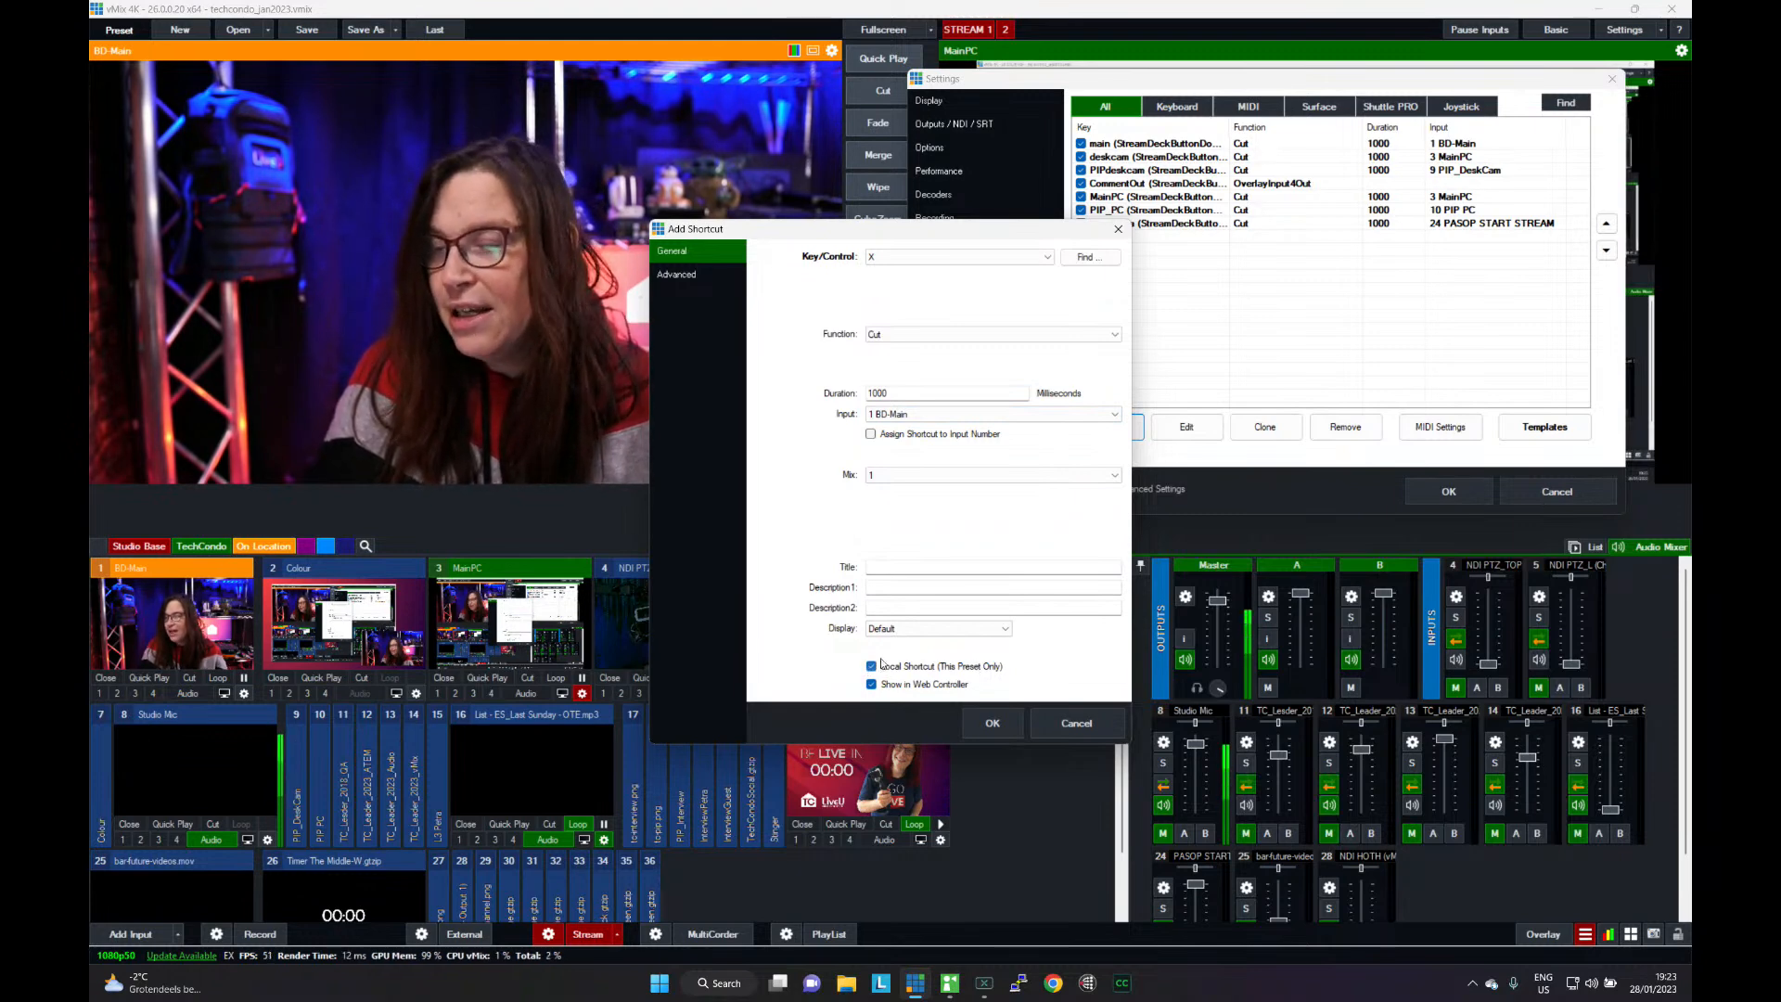
left_click(995, 722)
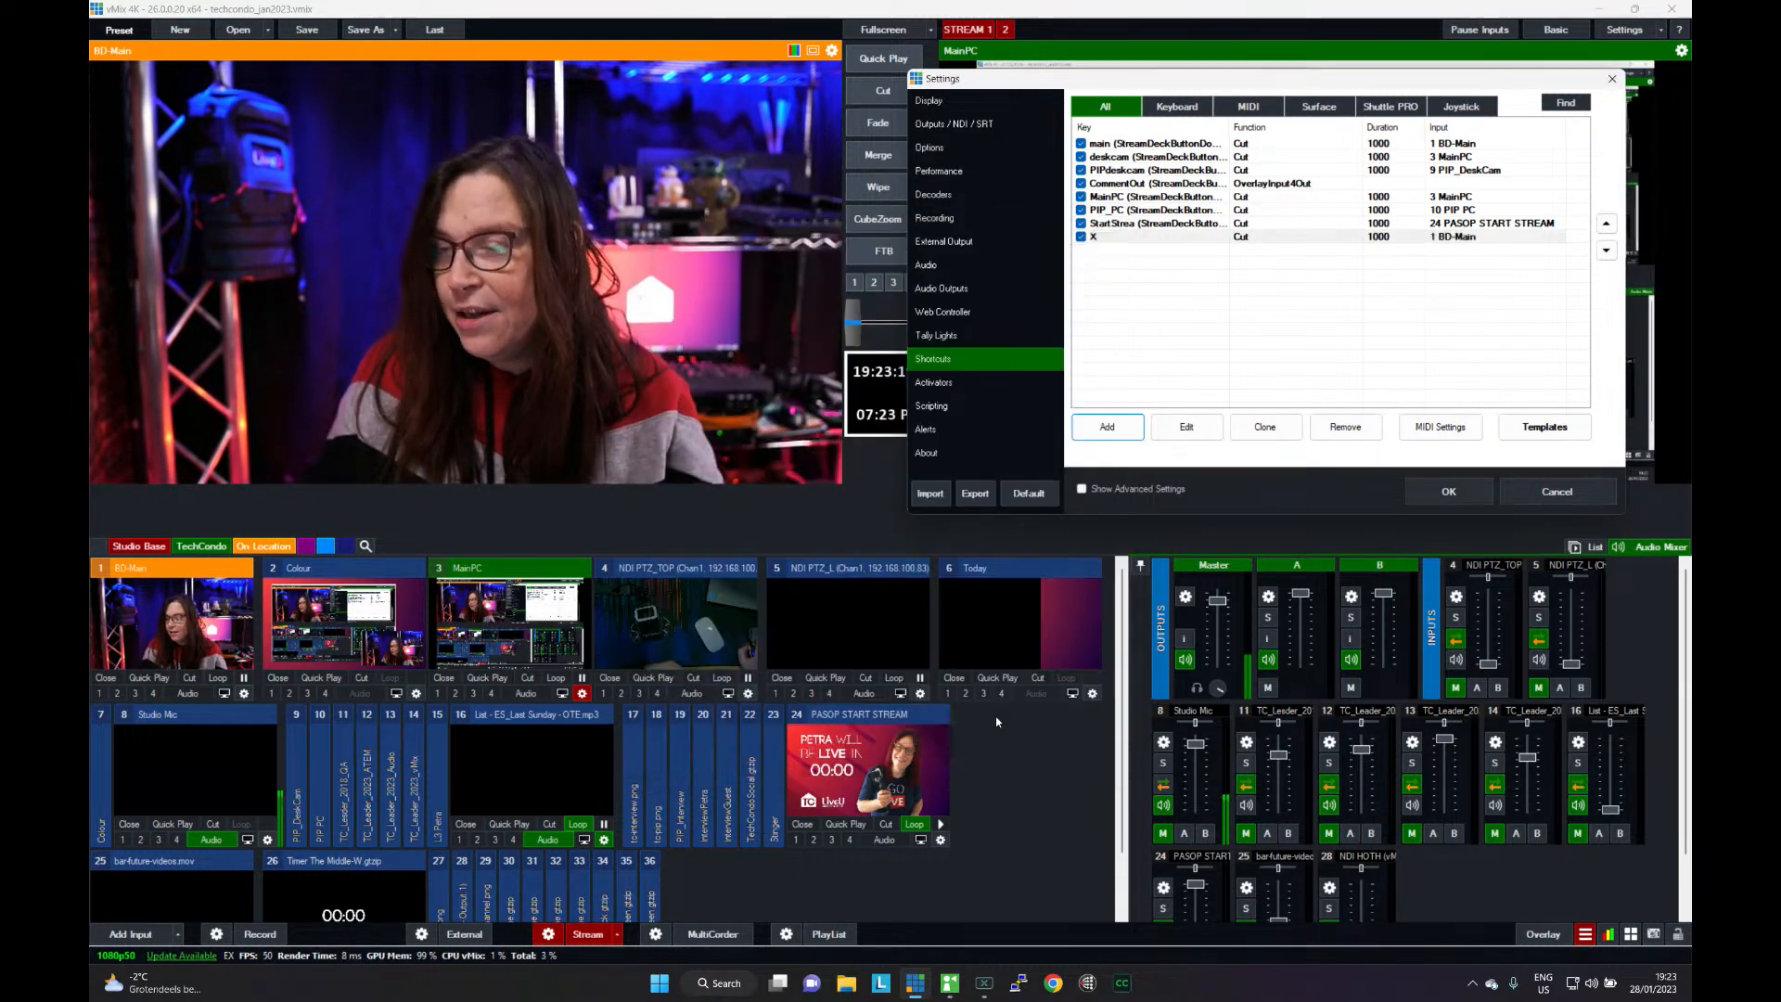
left_click(1418, 496)
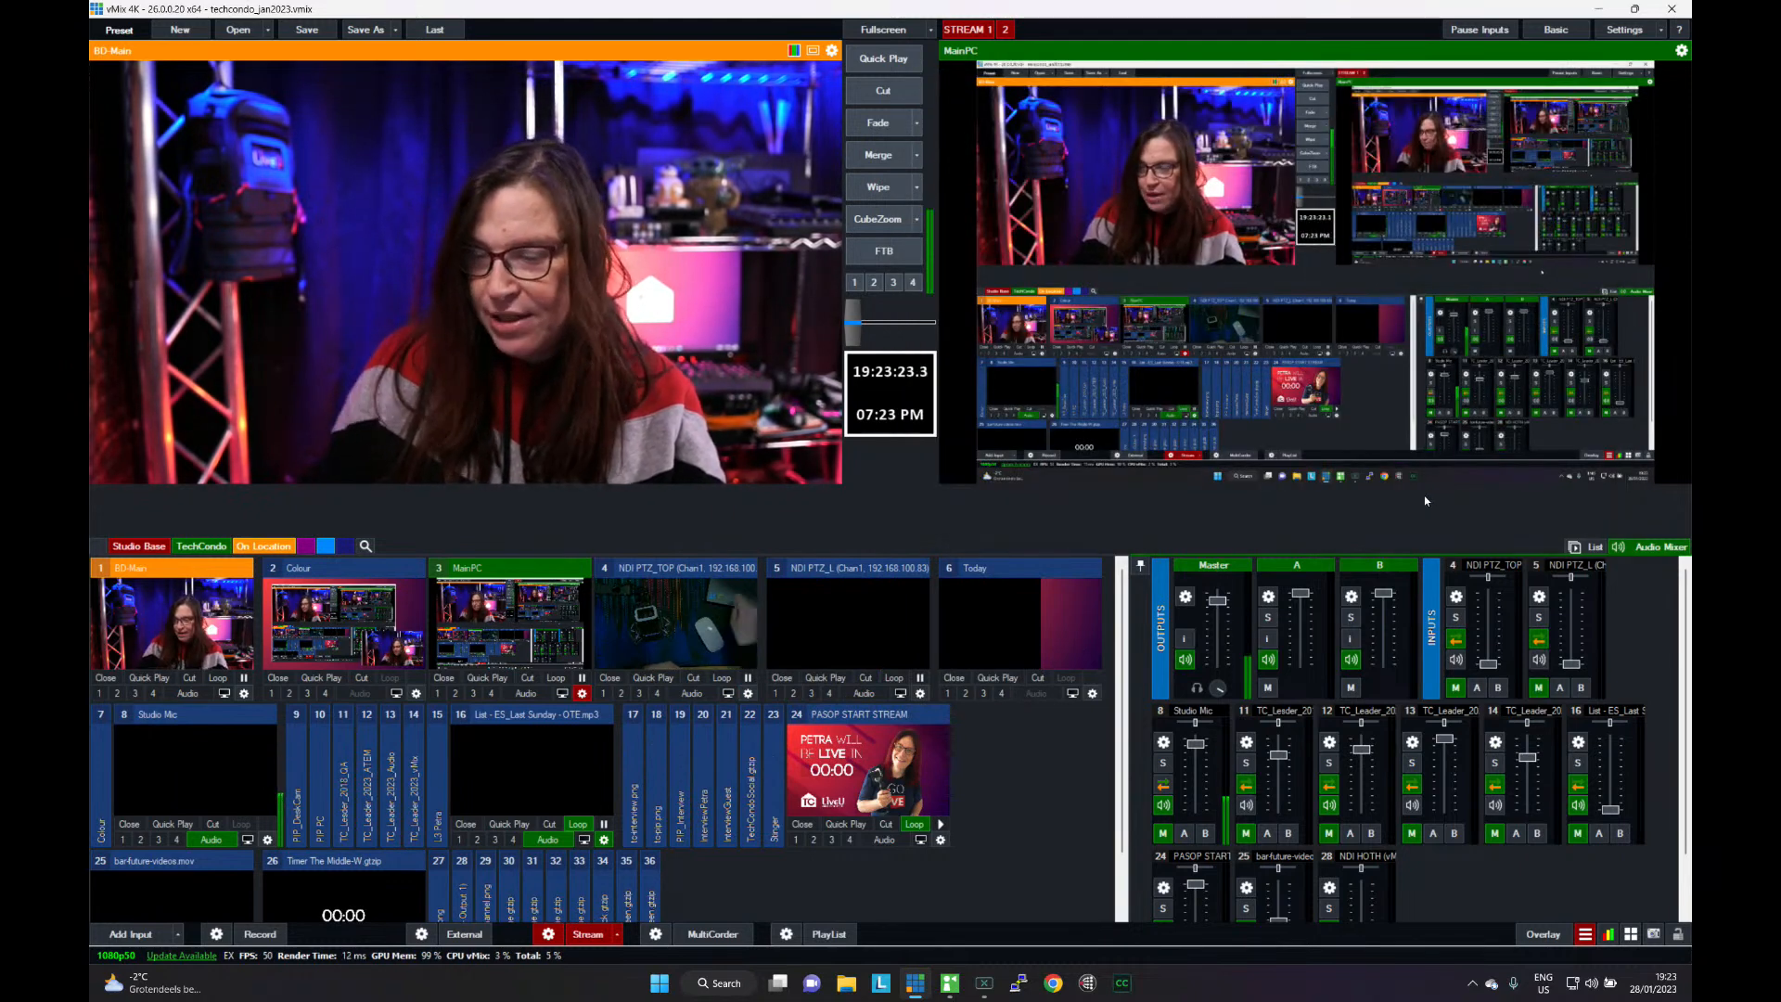
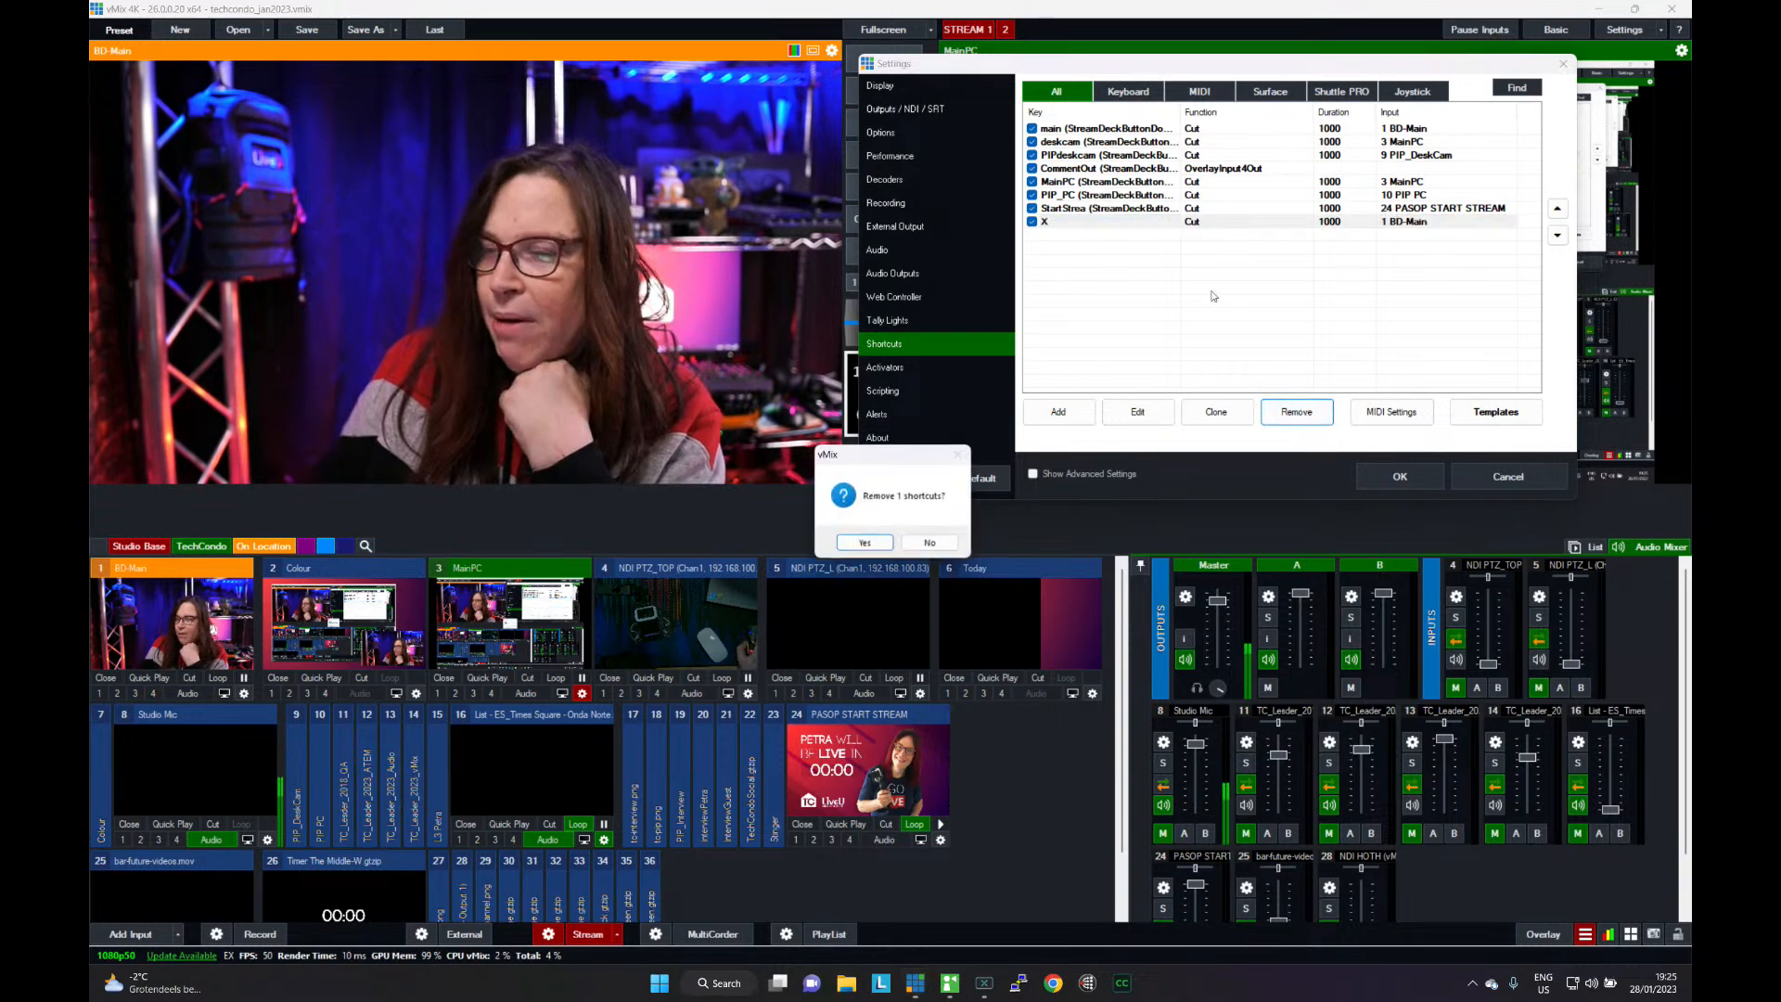
- Remove the X keyboard shortcut and save the settings
left_click(893, 546)
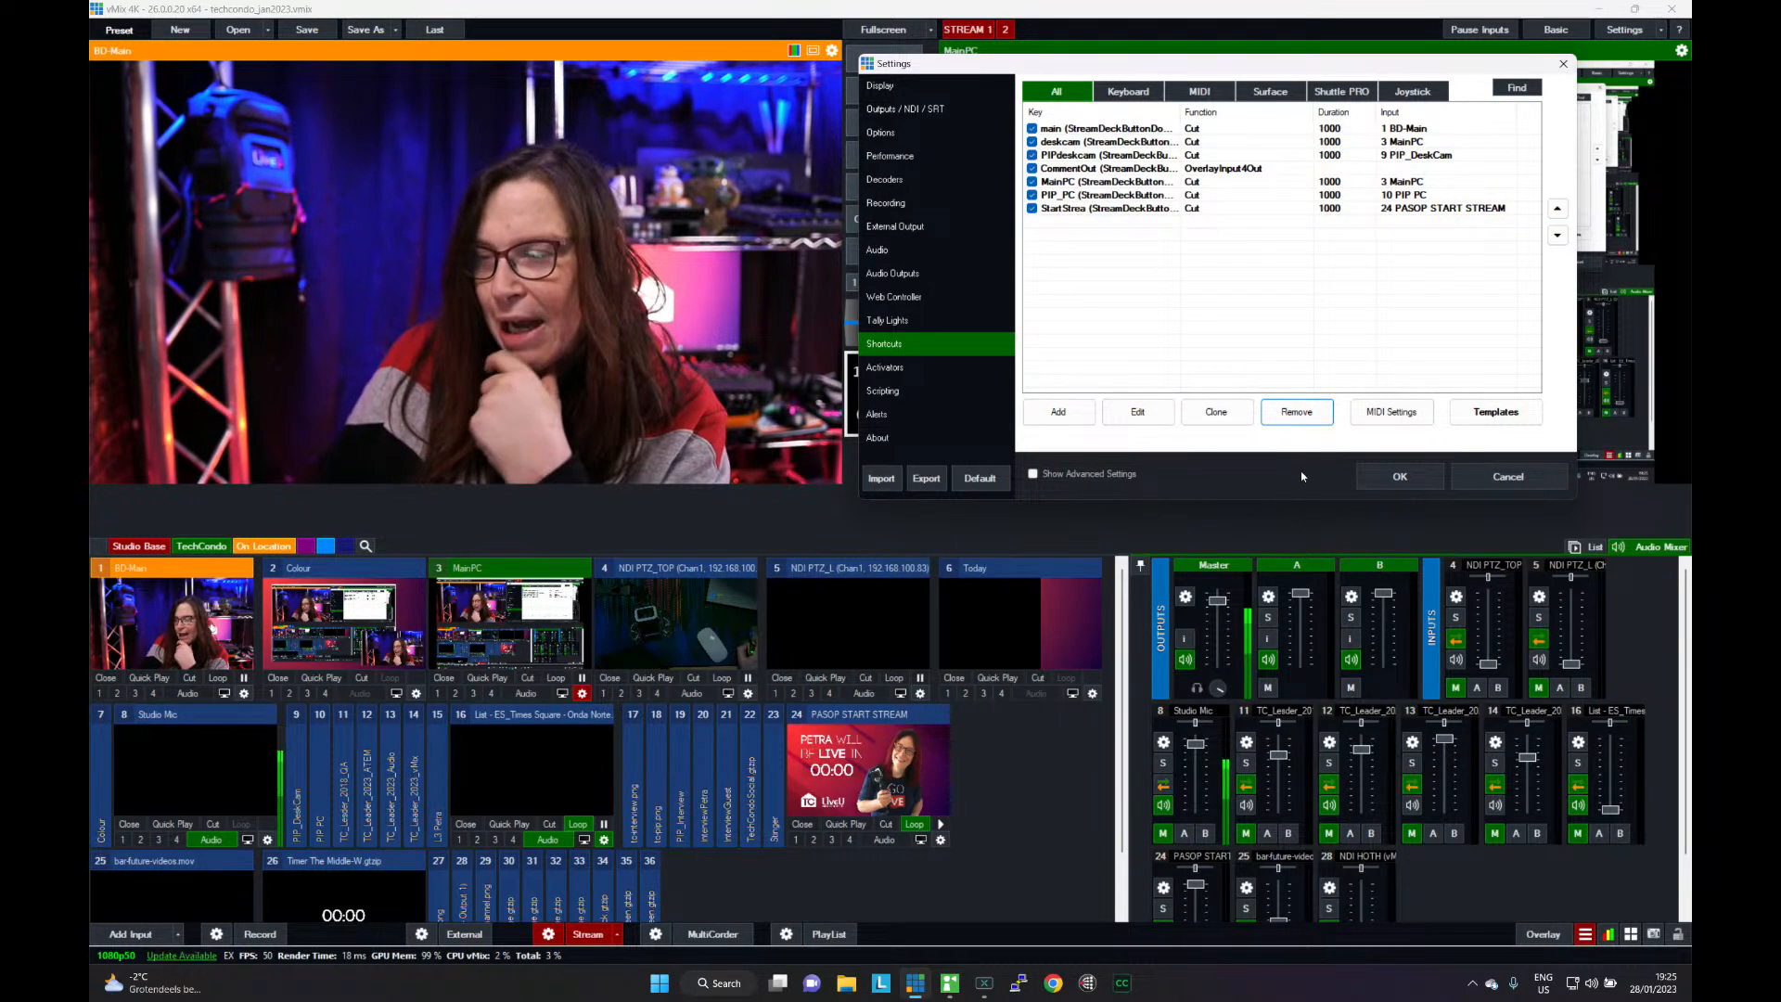
left_click(1395, 475)
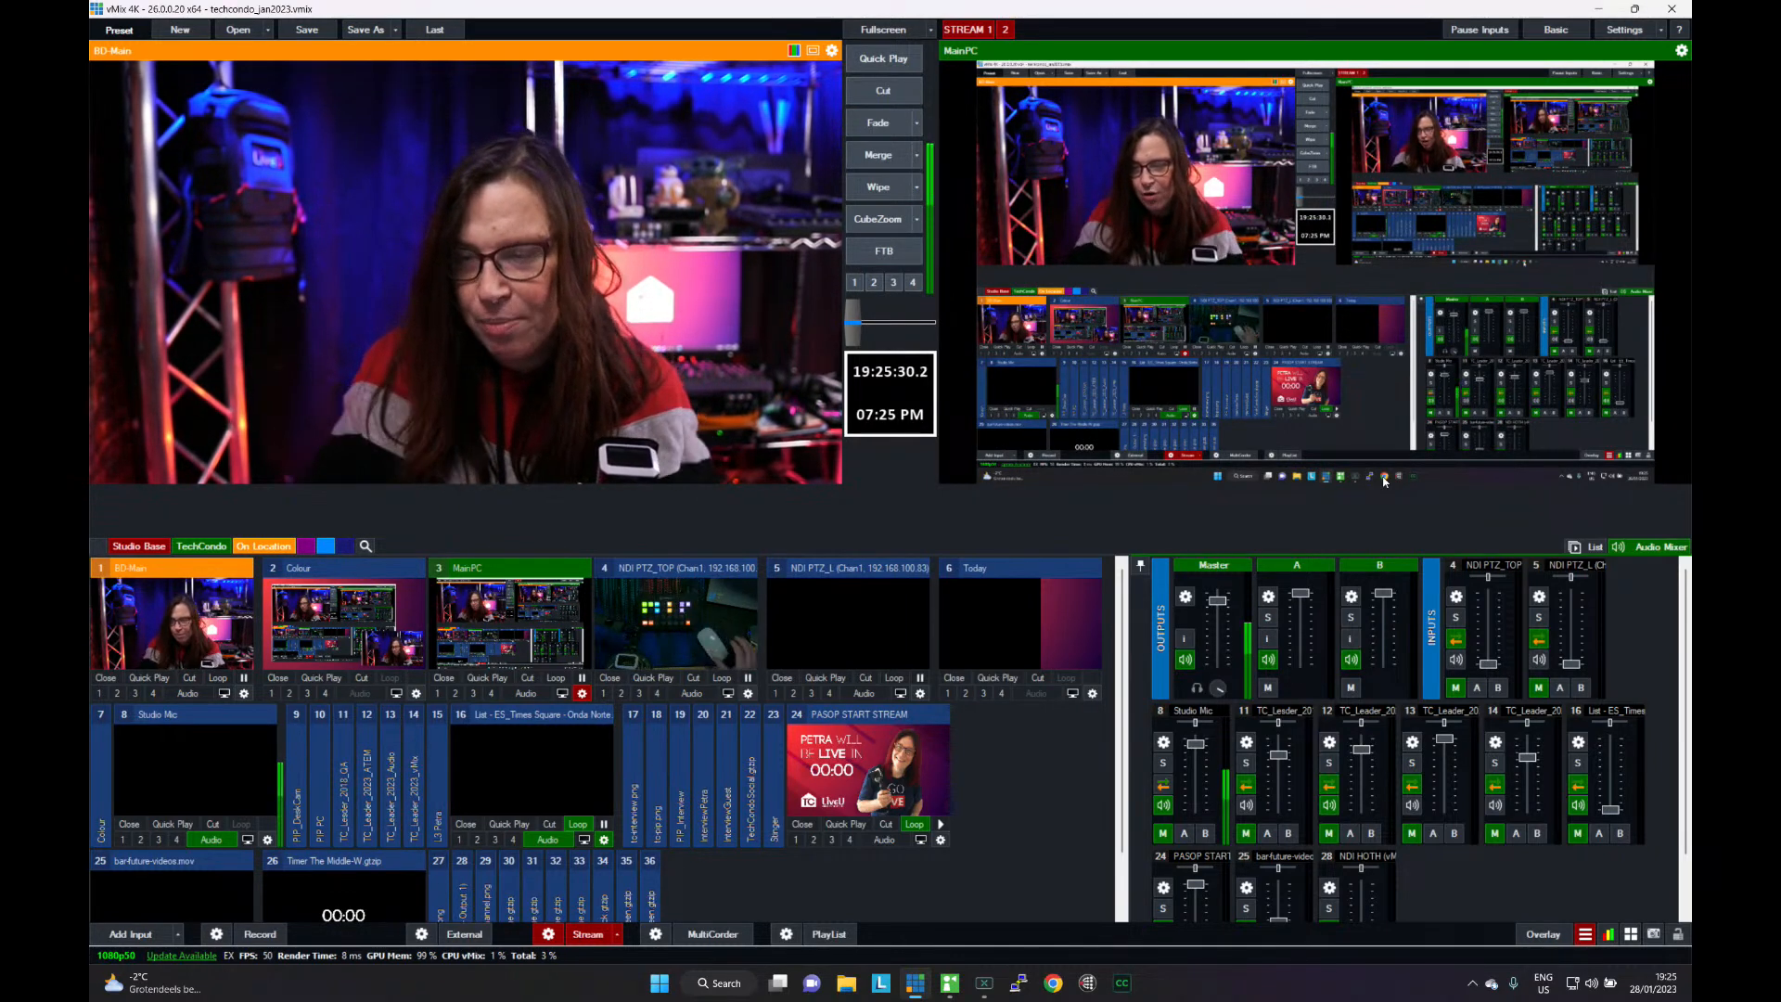
- Put the NDI PTZ_TOP camera in preview, open the Stream Deck software and move its window to the other display
left_click(702, 638)
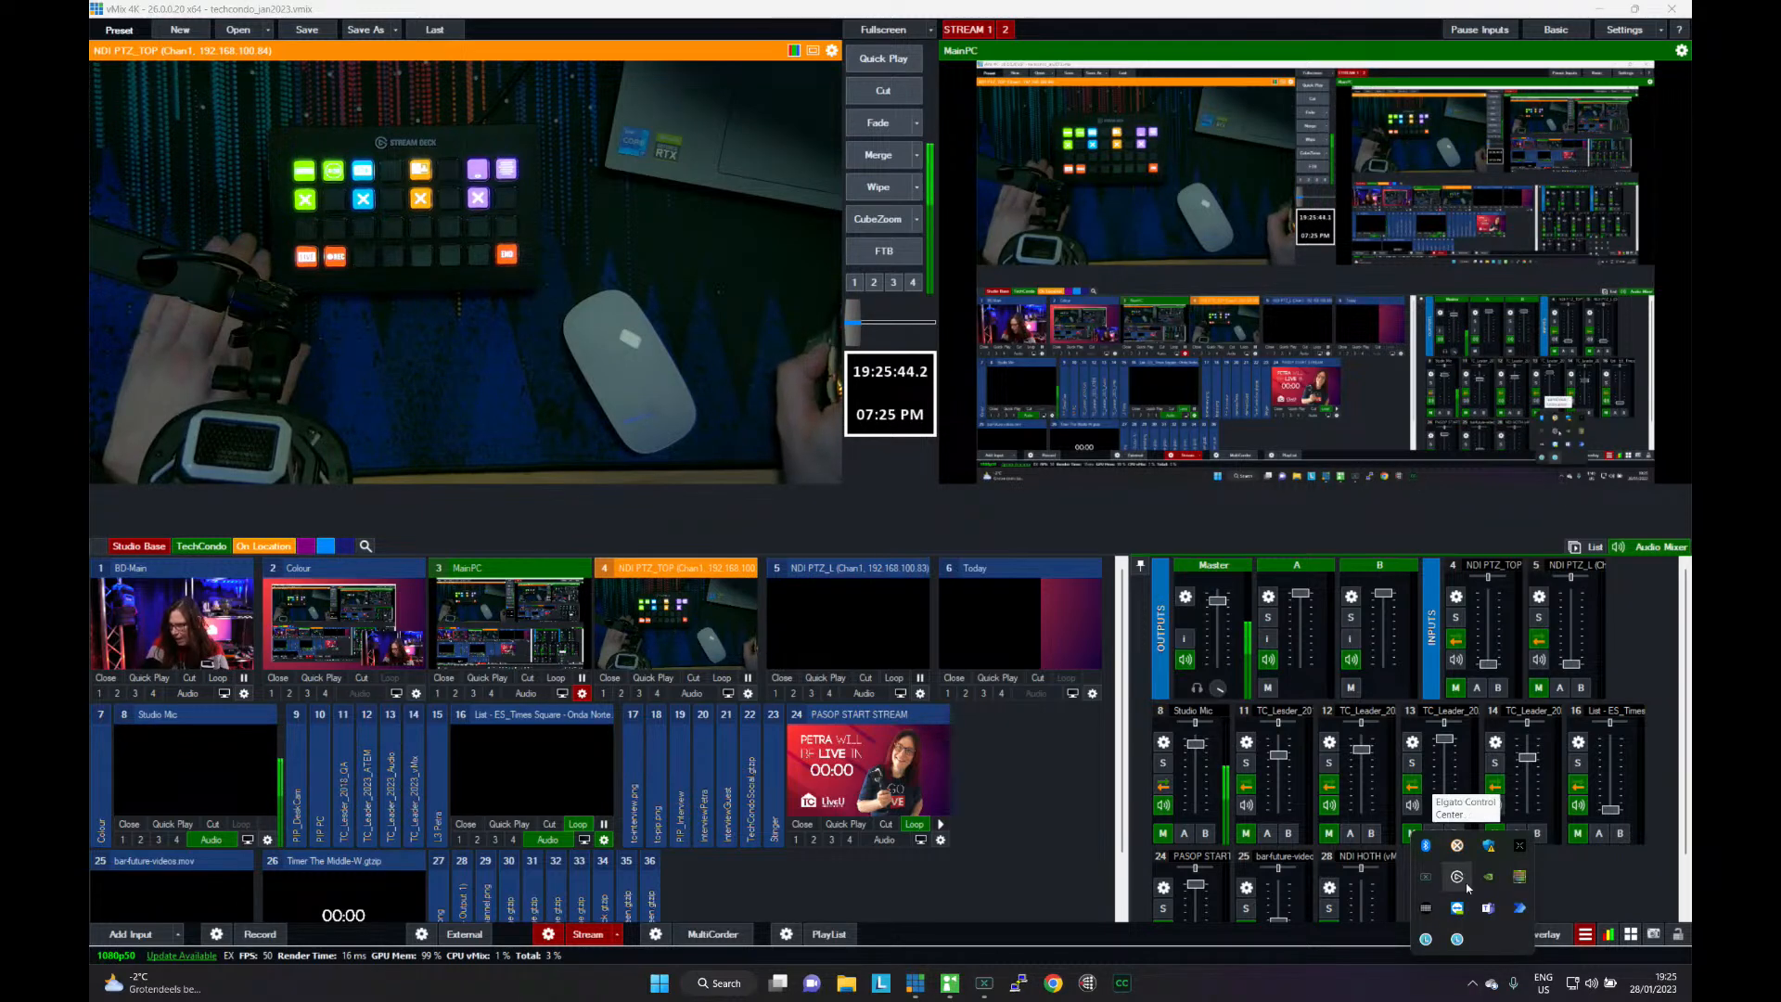
left_click(1428, 914)
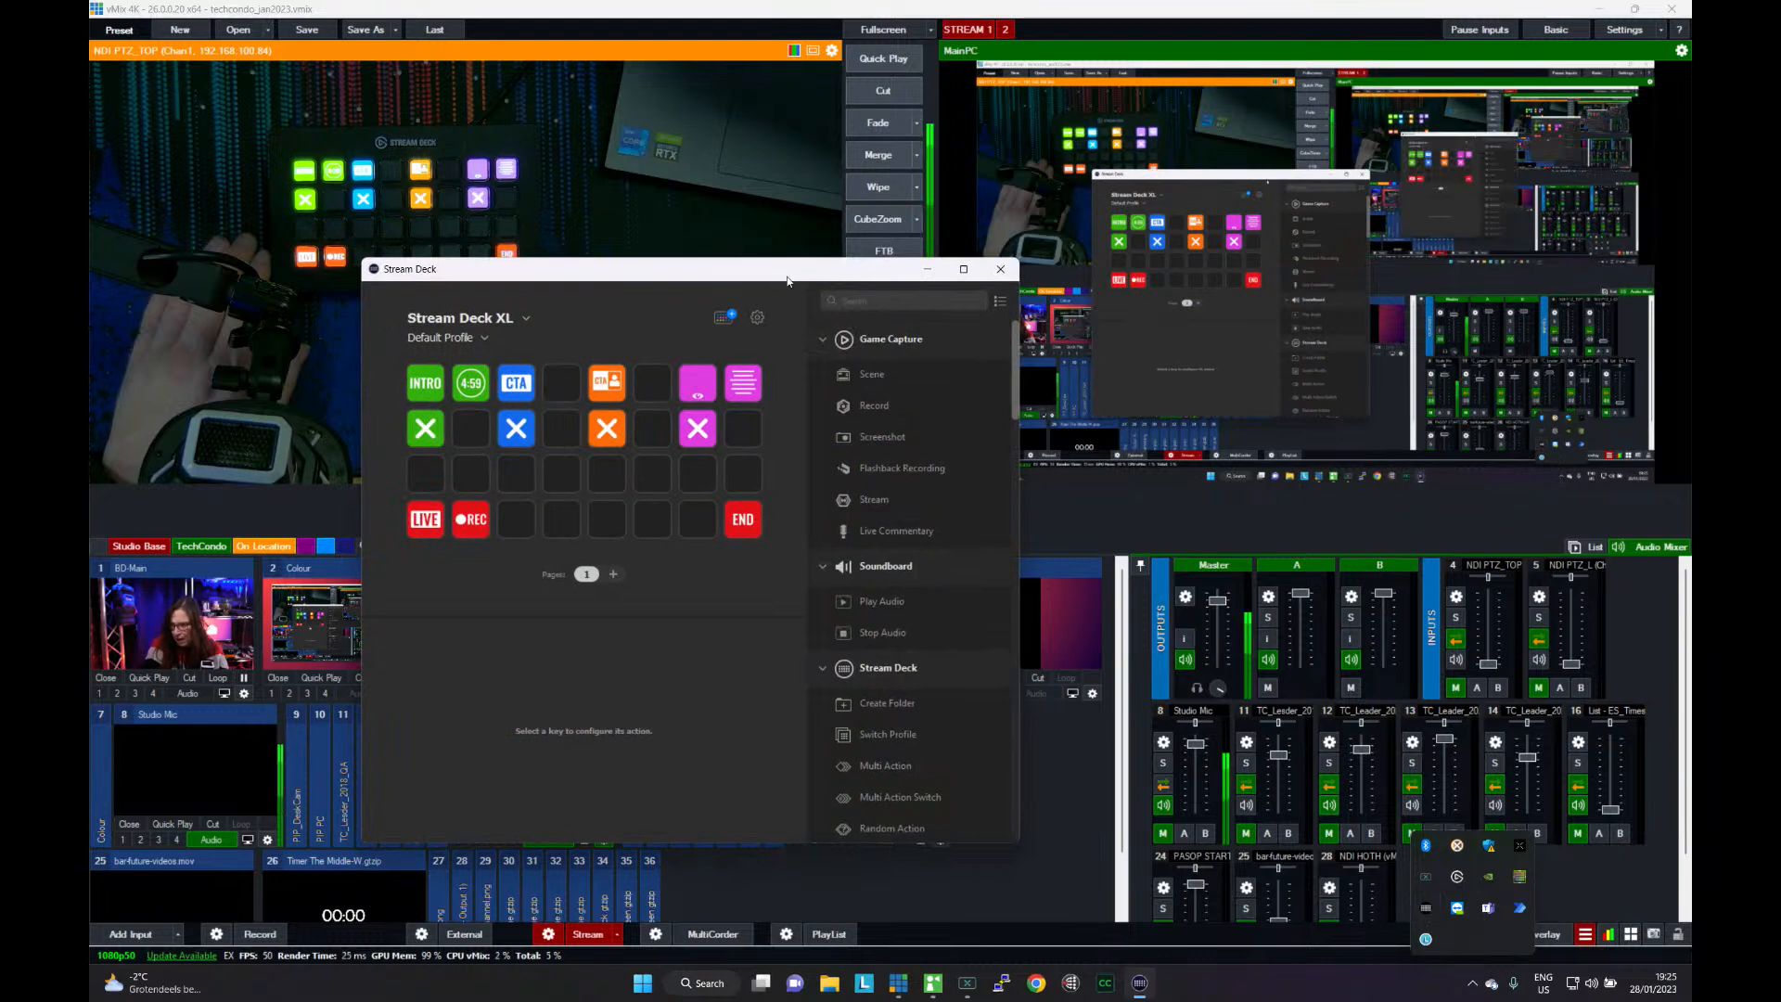
left_click_drag(796, 279, 89, 99)
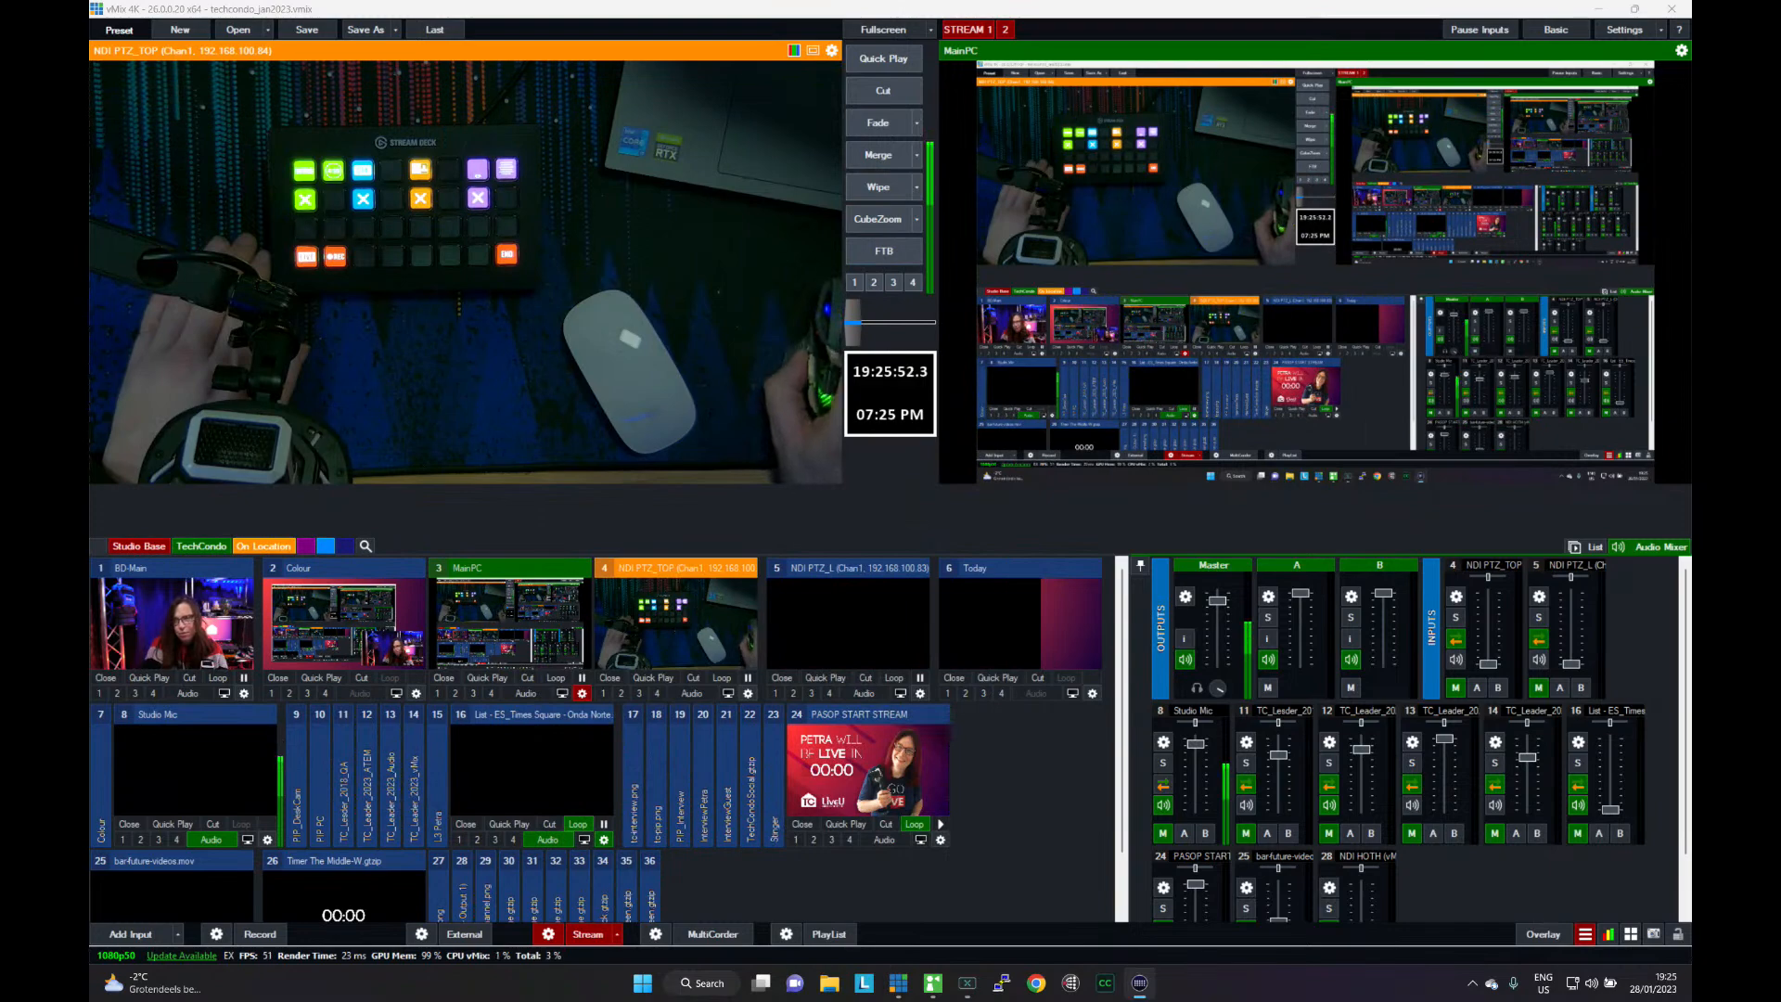
right_click(493, 650)
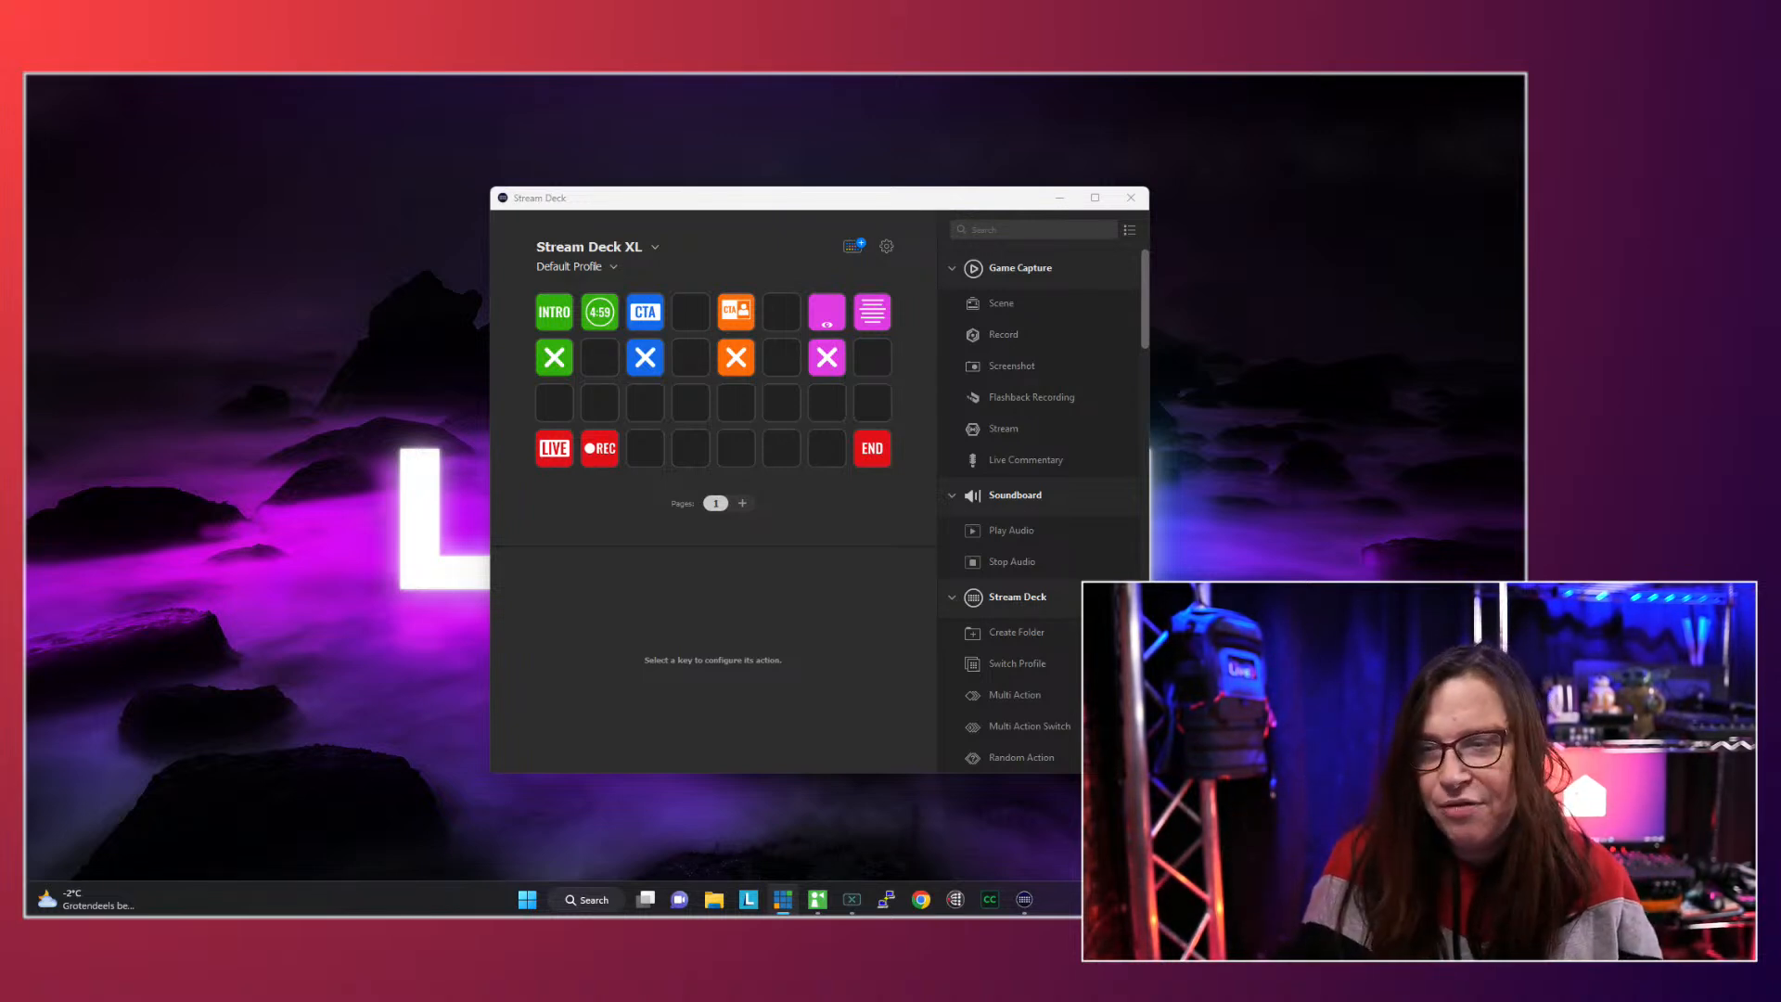
- Assign the vMix Shortcut action to the empty fifth key in the bottom row of the Stream Deck profile
left_click(742, 451)
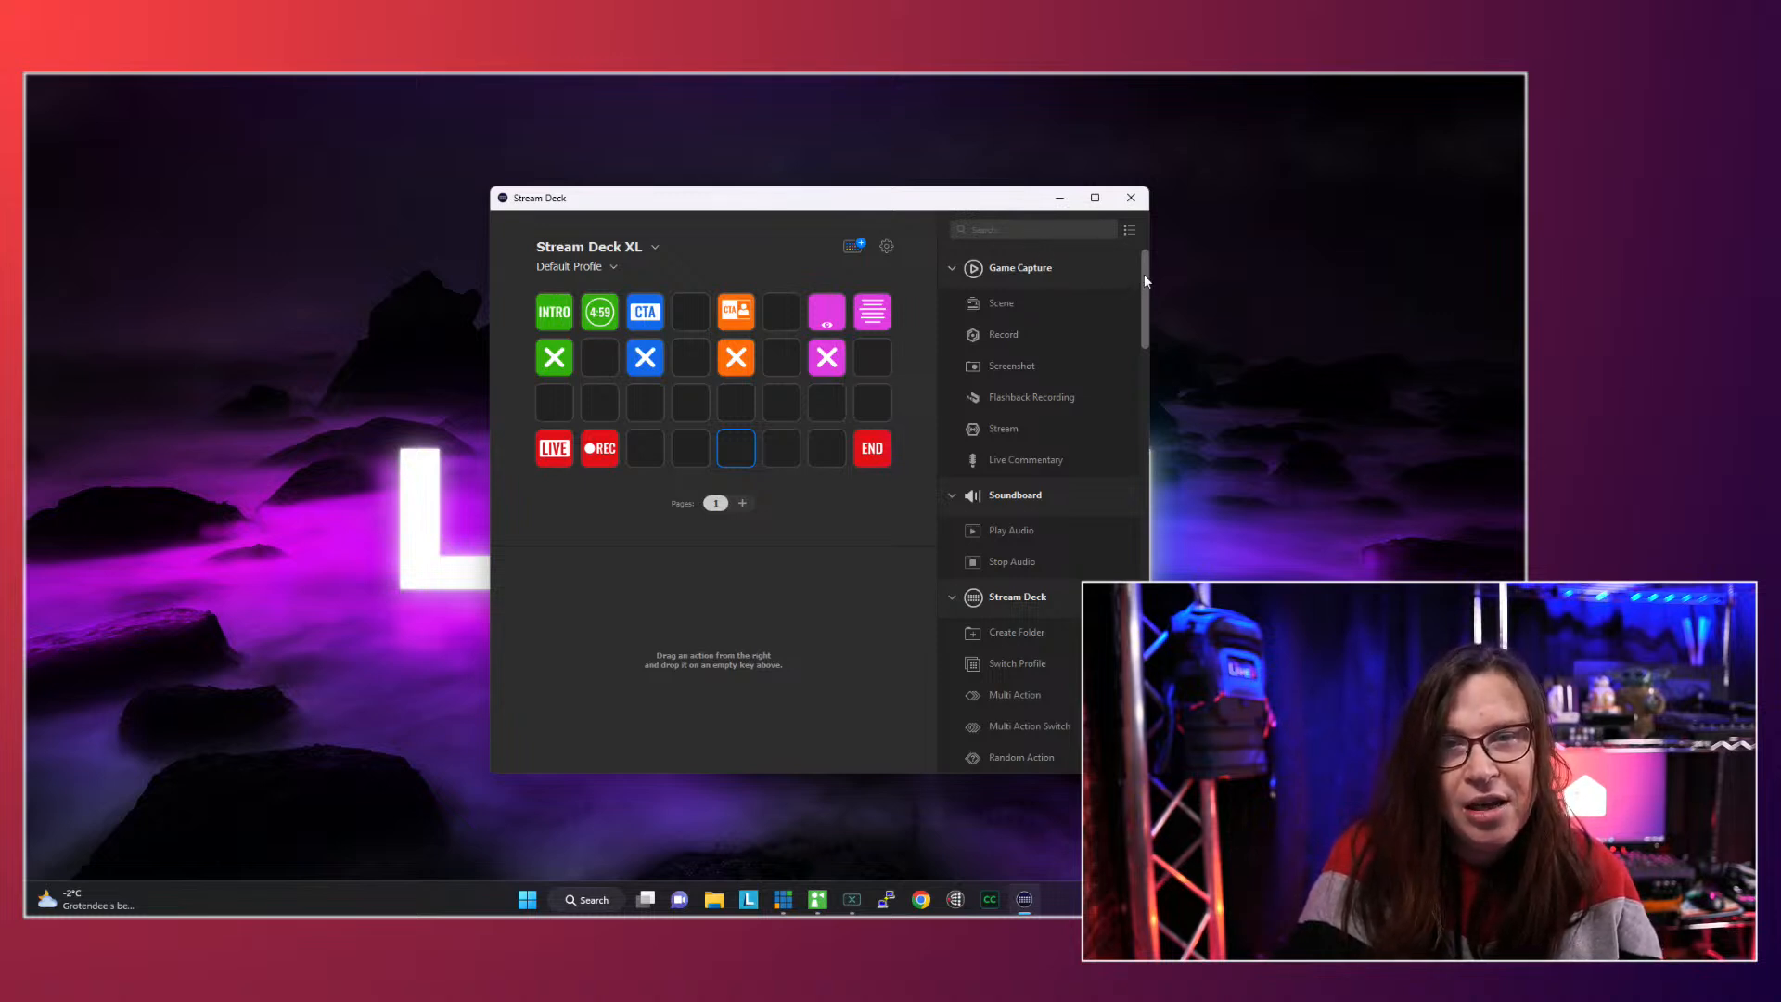
left_click_drag(1144, 275, 1160, 649)
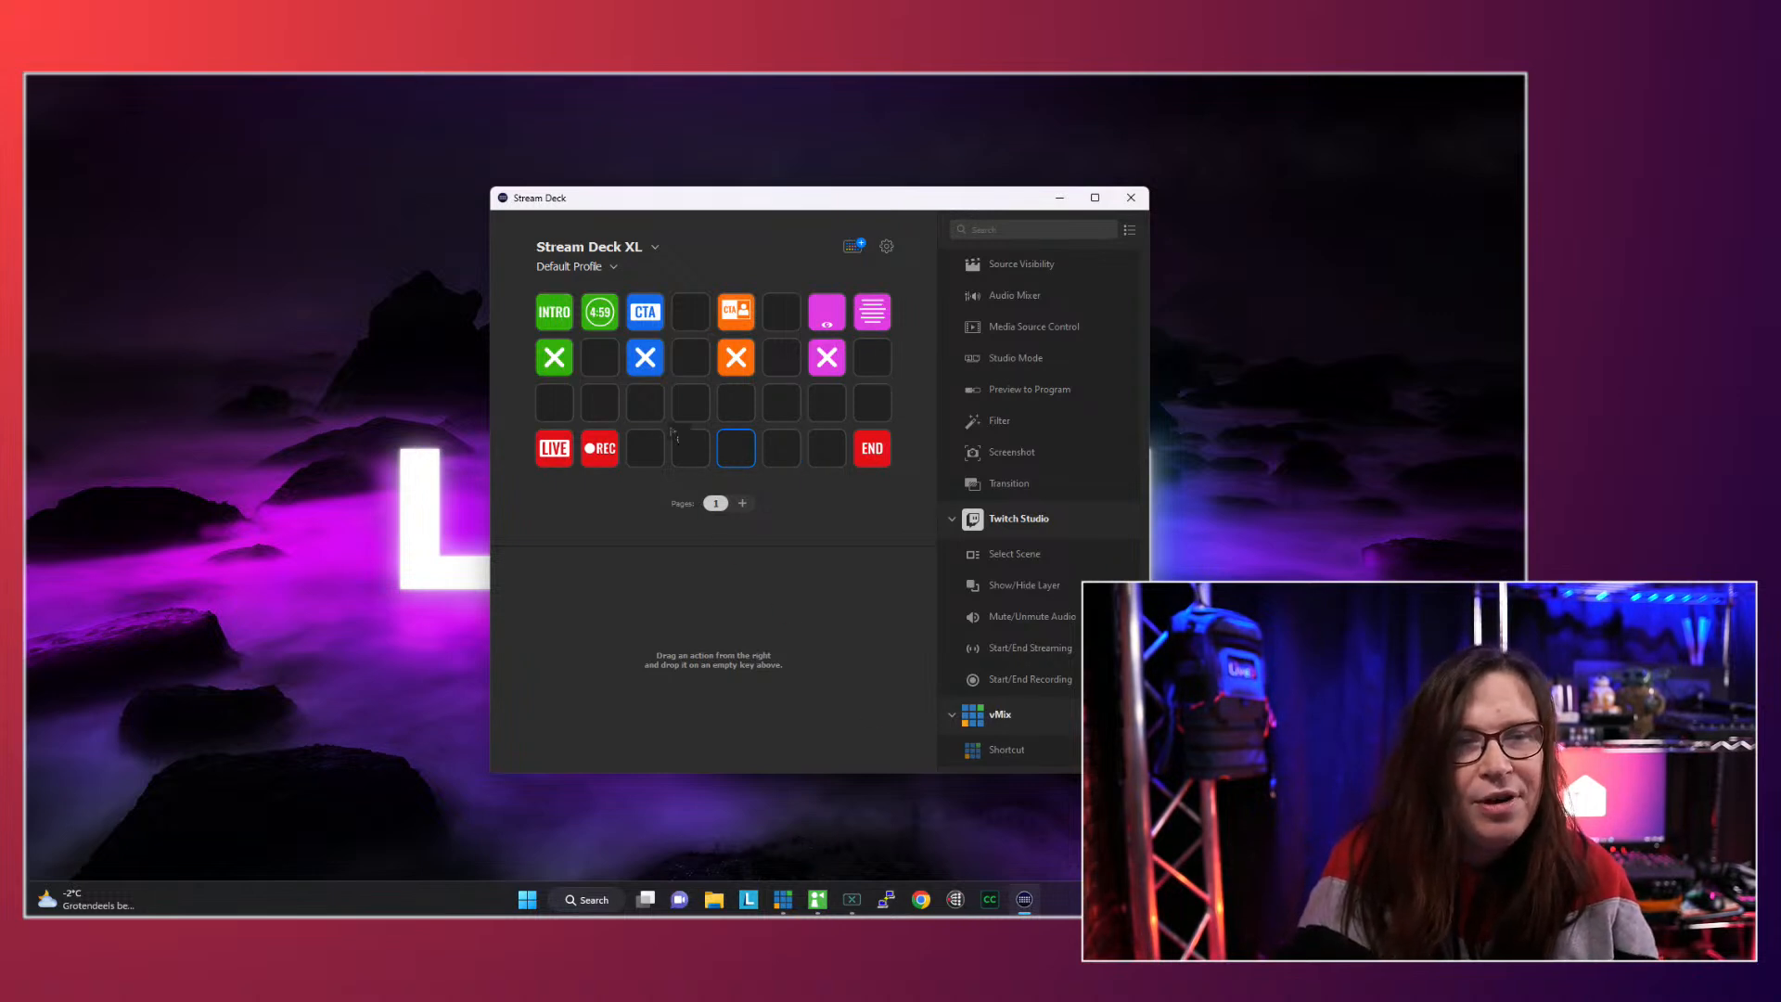
left_click_drag(675, 434, 737, 455)
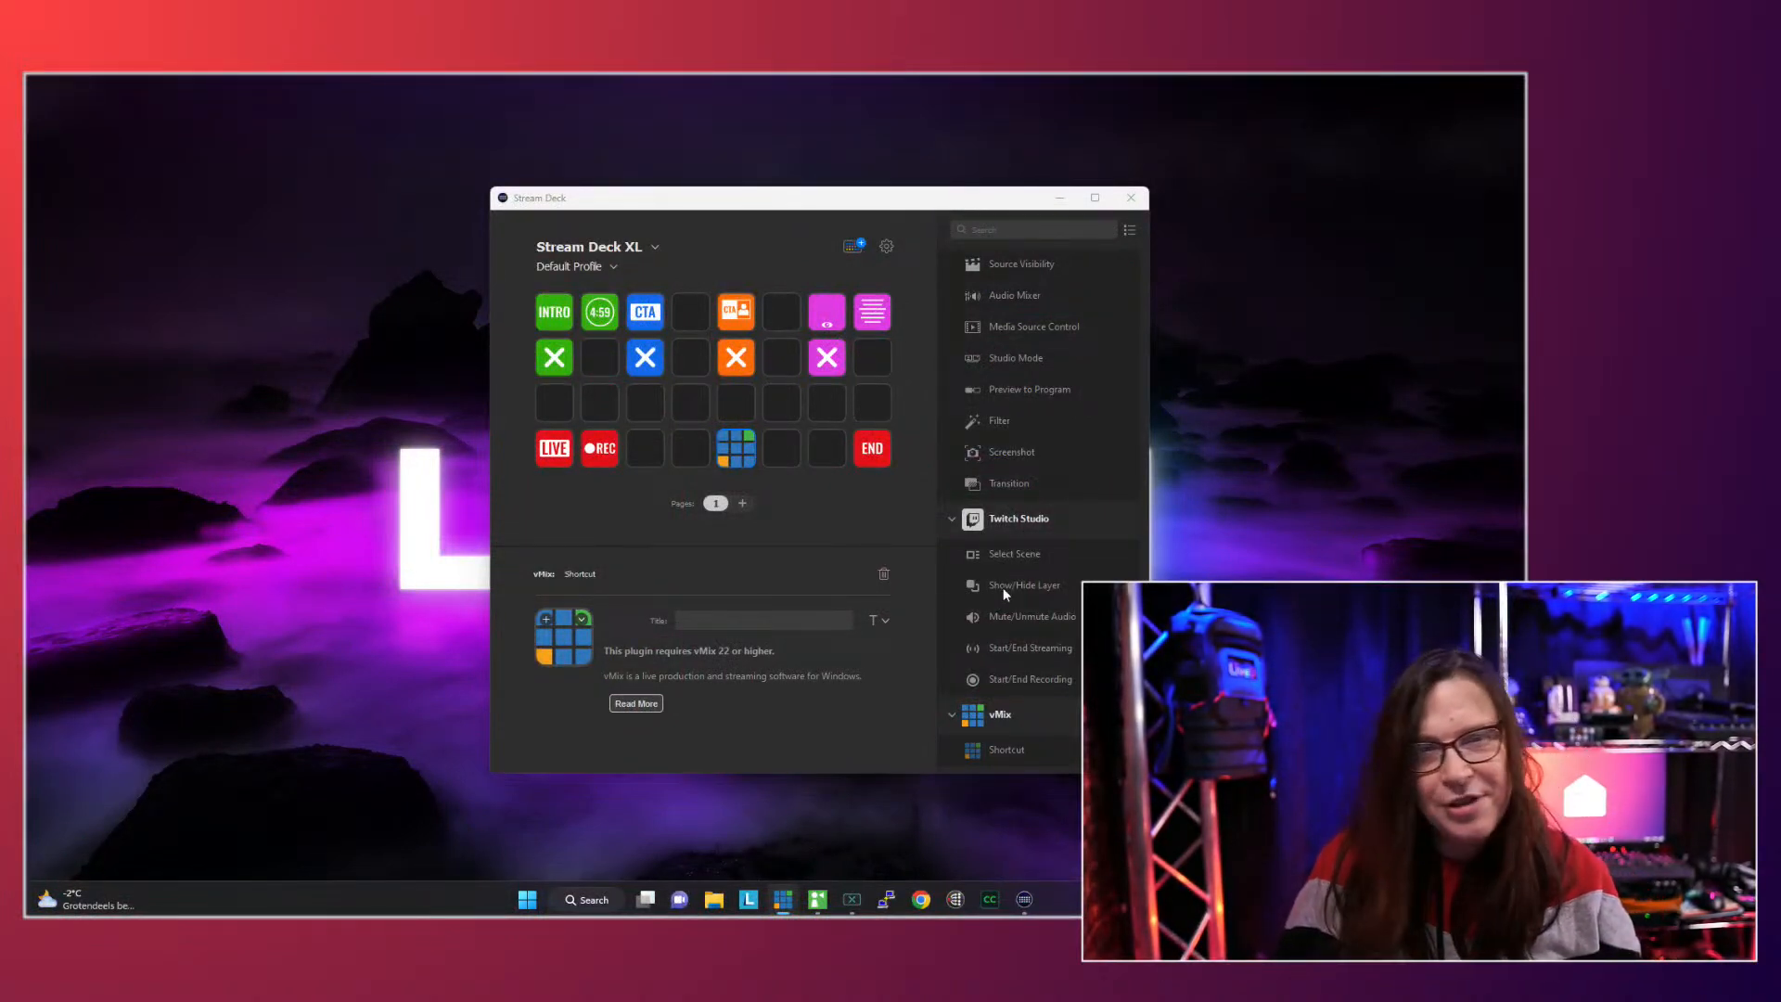
left_click(728, 456)
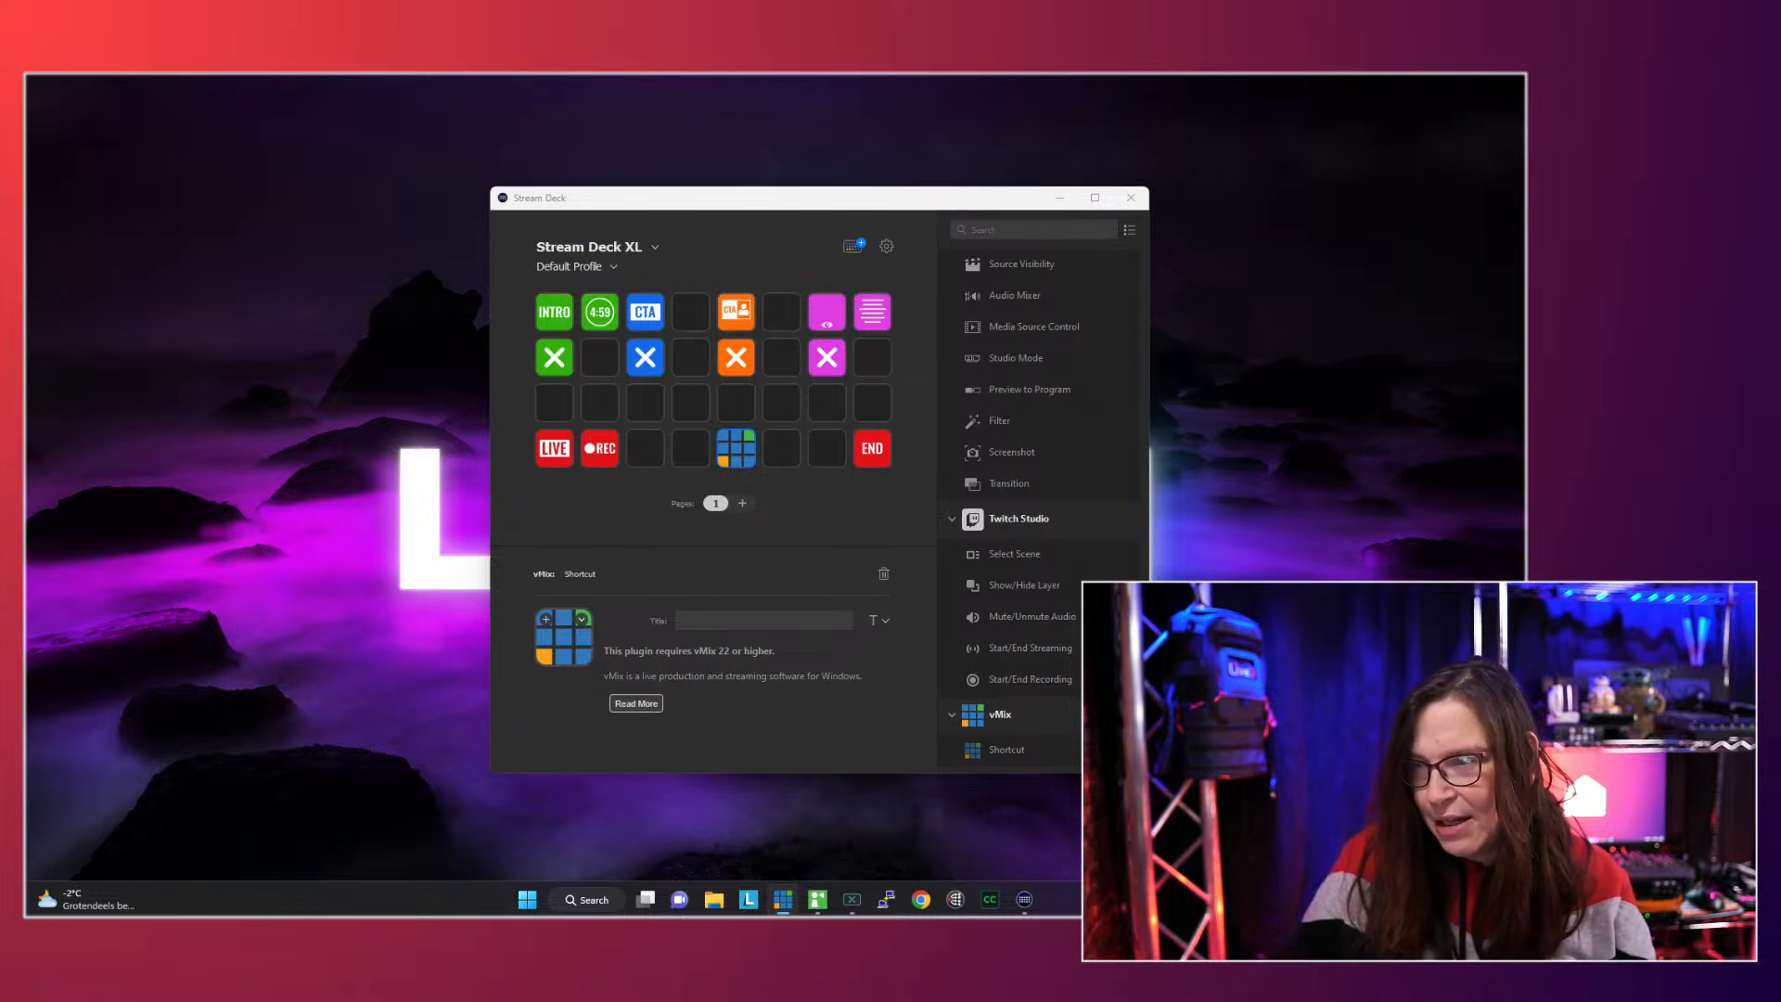
- Arrange the vMix Settings window beside the Stream Deck window and show the list of shortcuts
left_click_drag(1763, 325, 1333, 291)
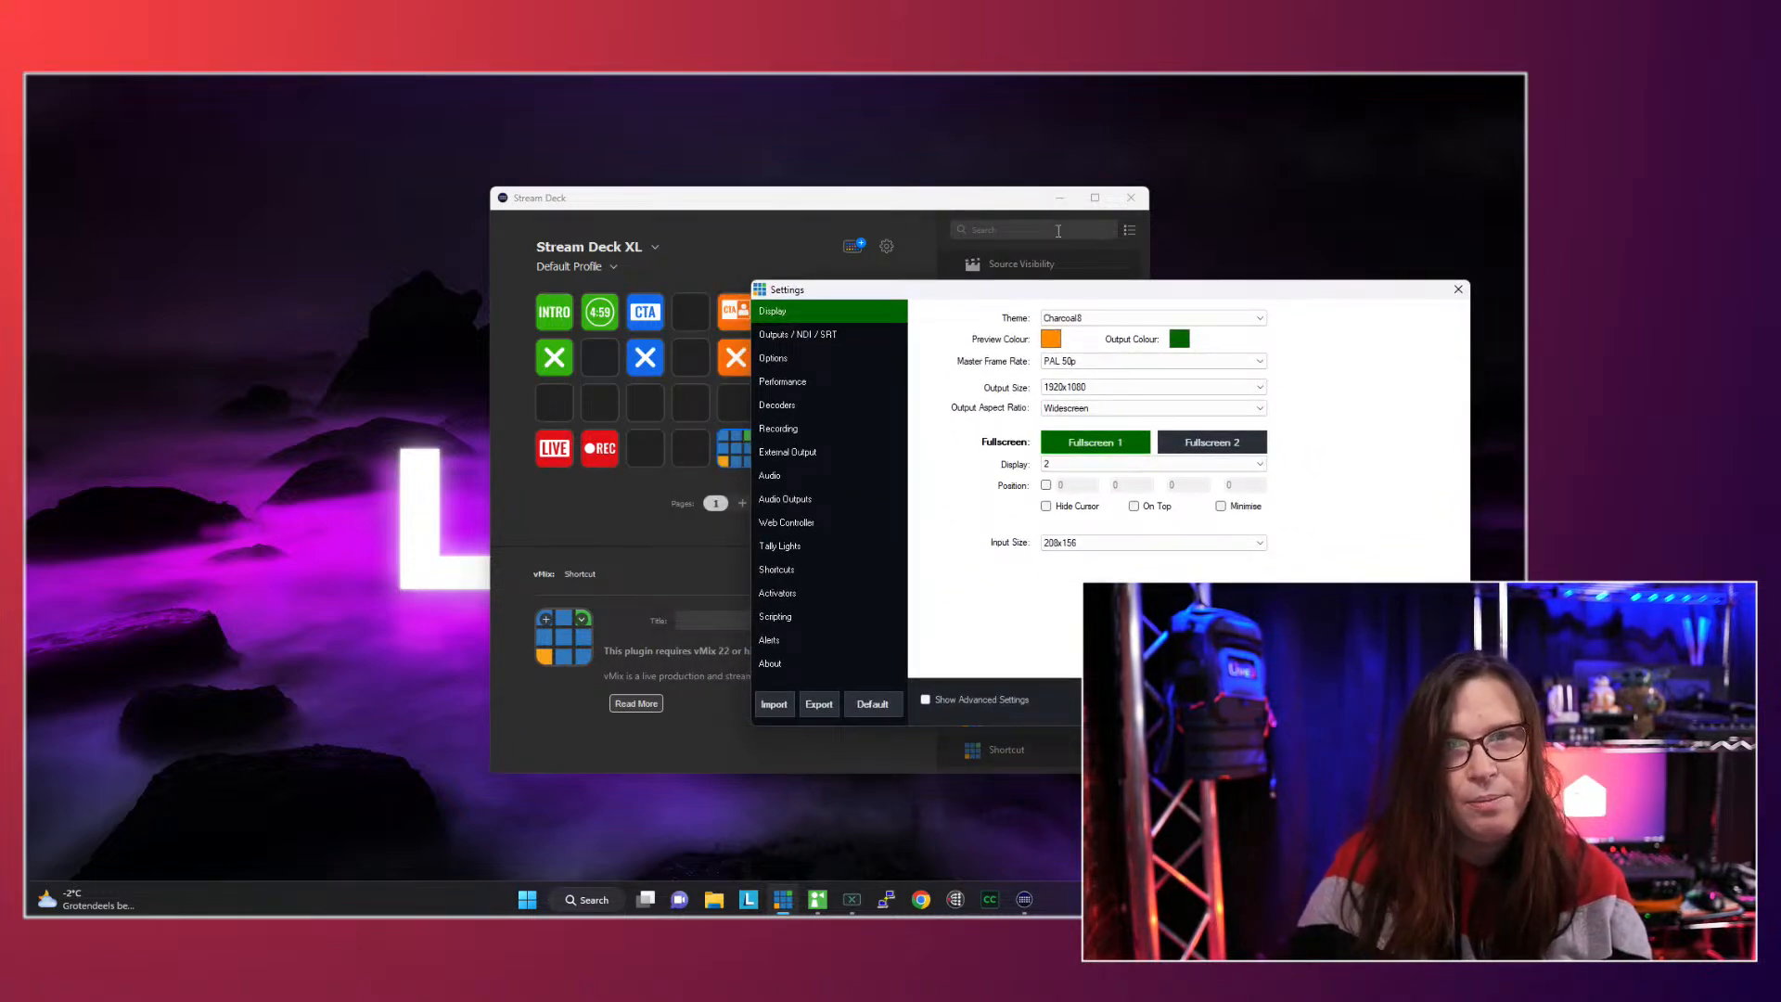
left_click_drag(976, 206, 549, 185)
left_click_drag(909, 292, 904, 182)
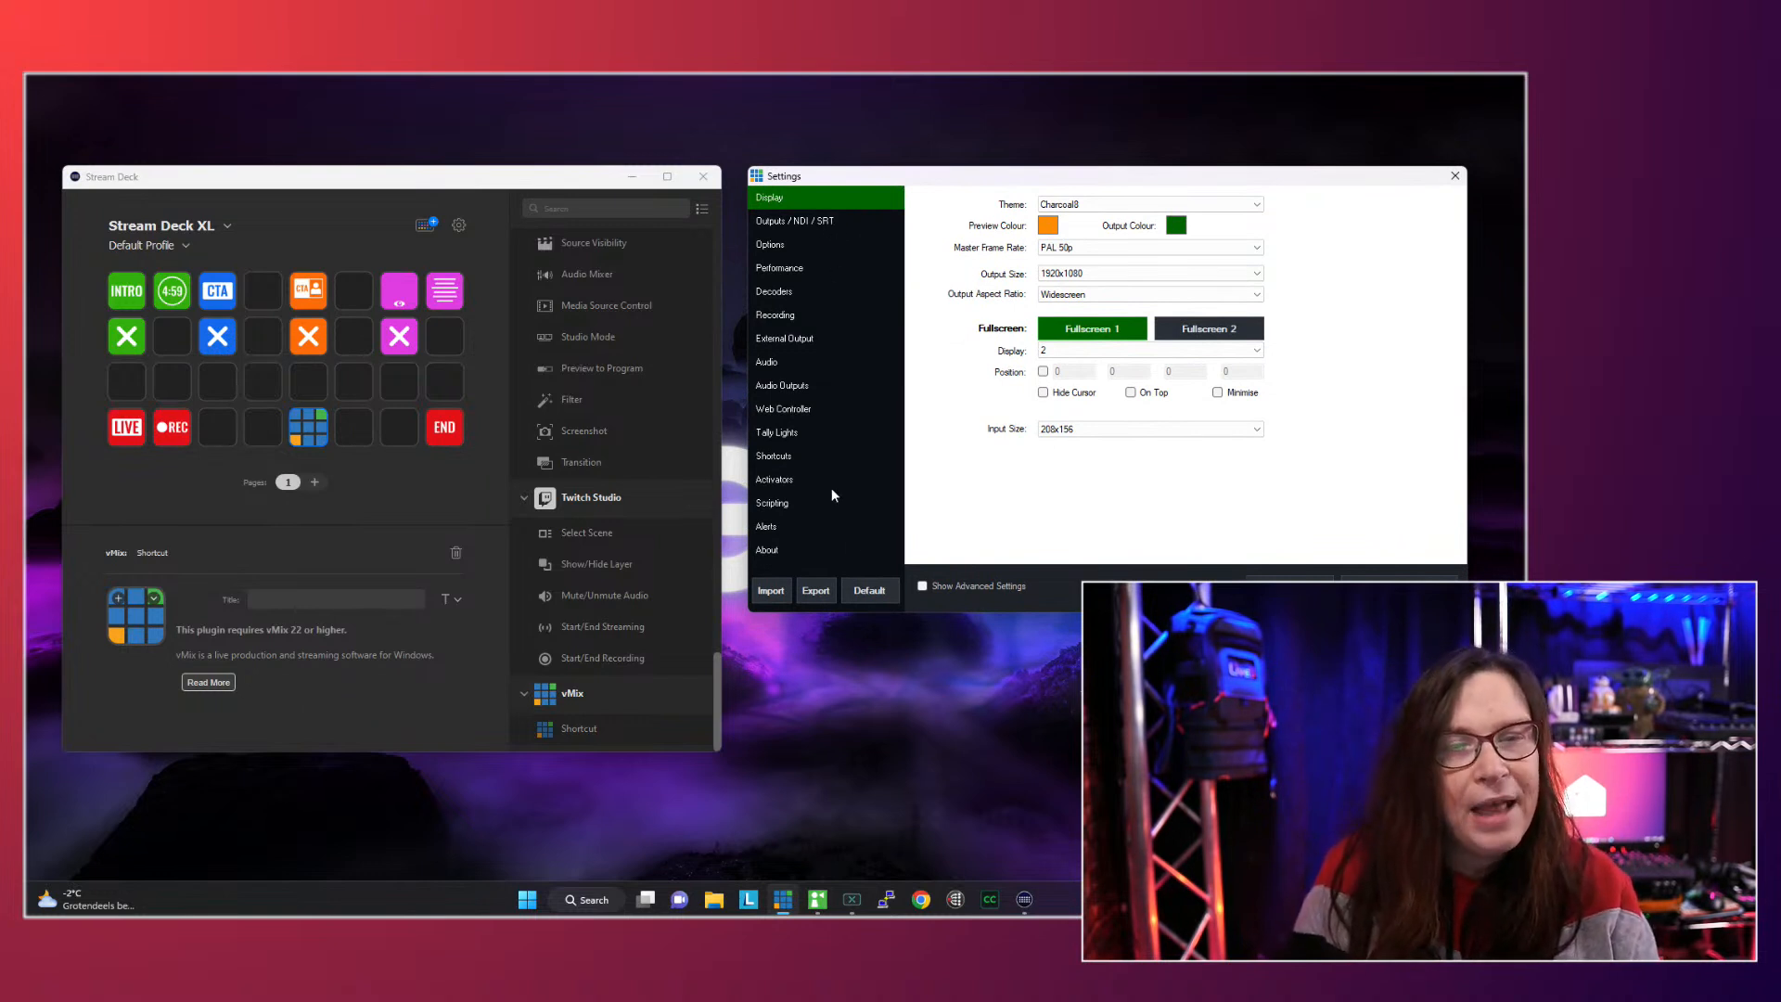
left_click(770, 455)
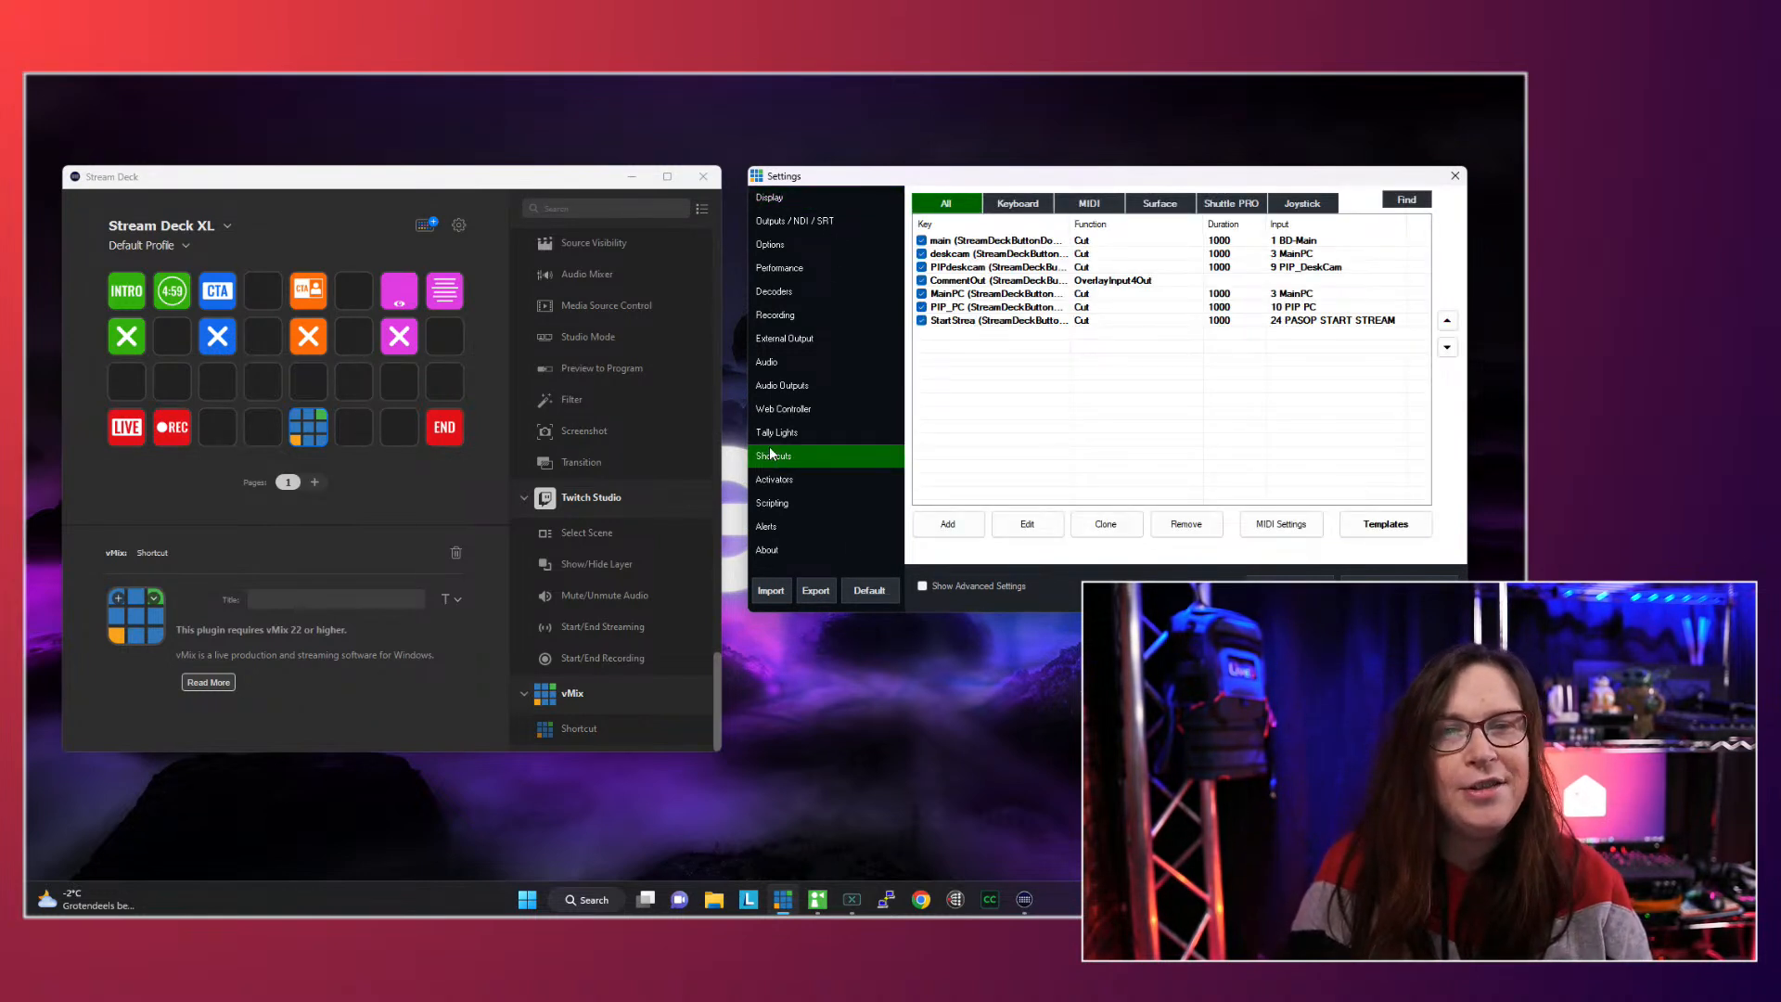
left_click(951, 522)
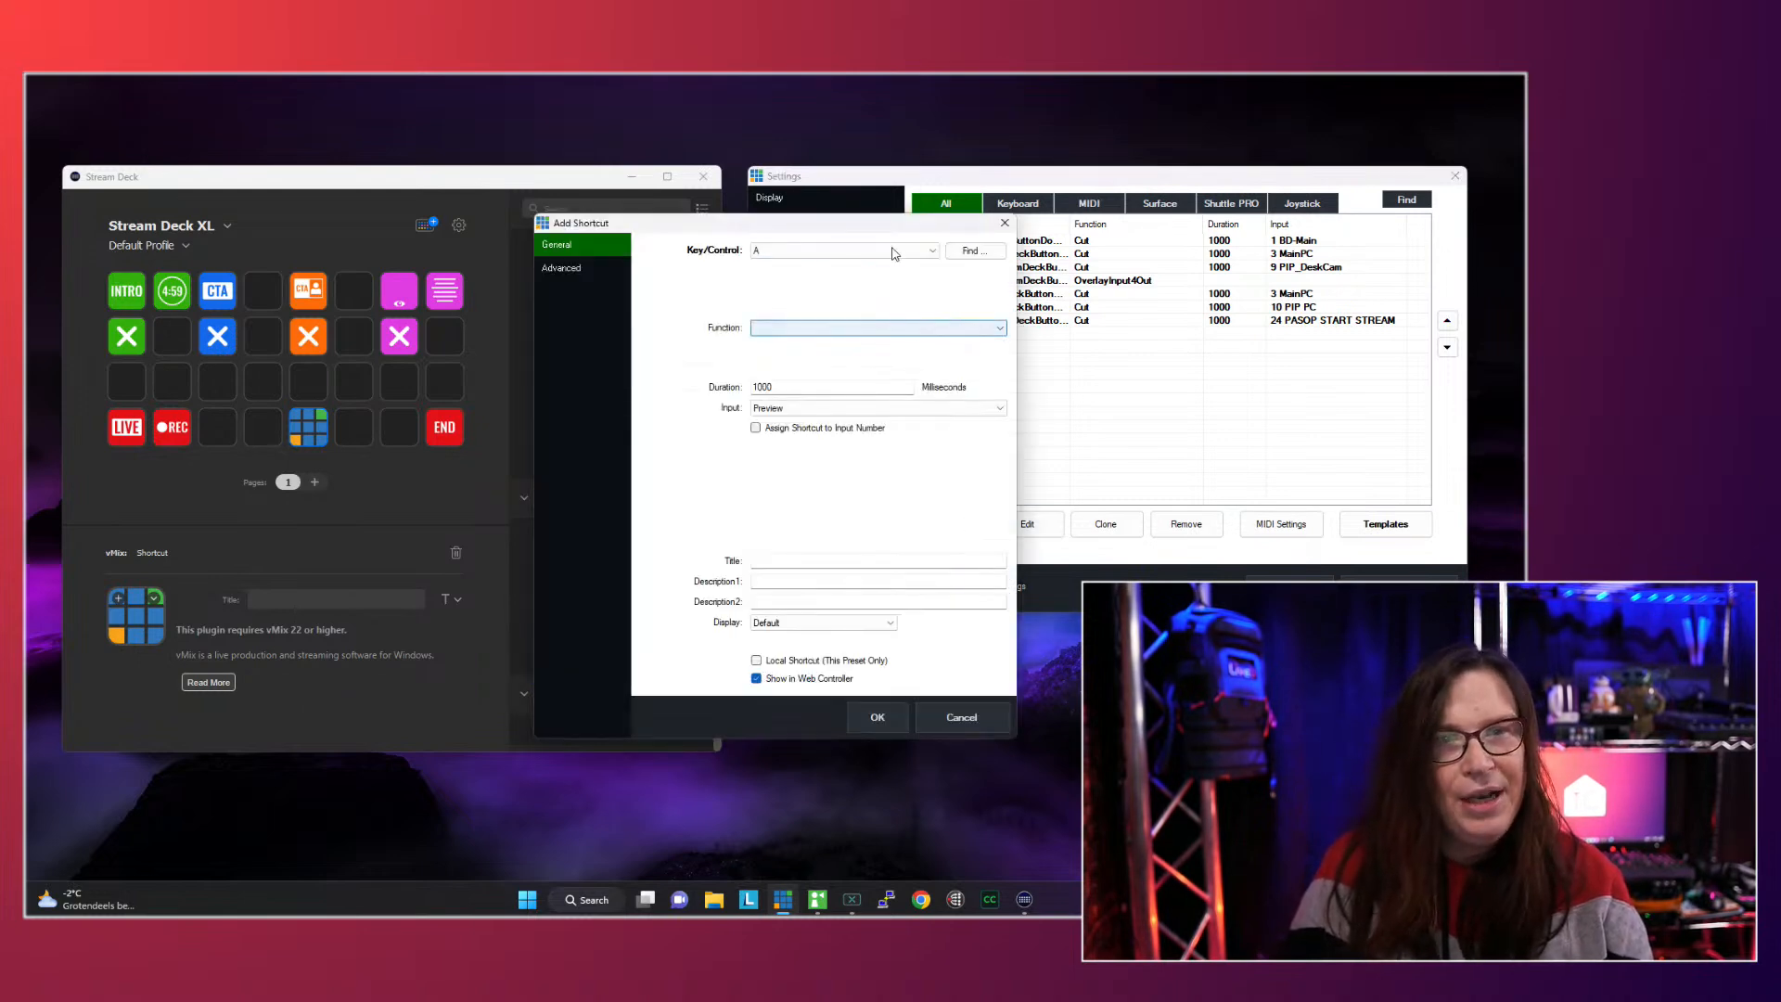
left_click_drag(928, 223, 1180, 301)
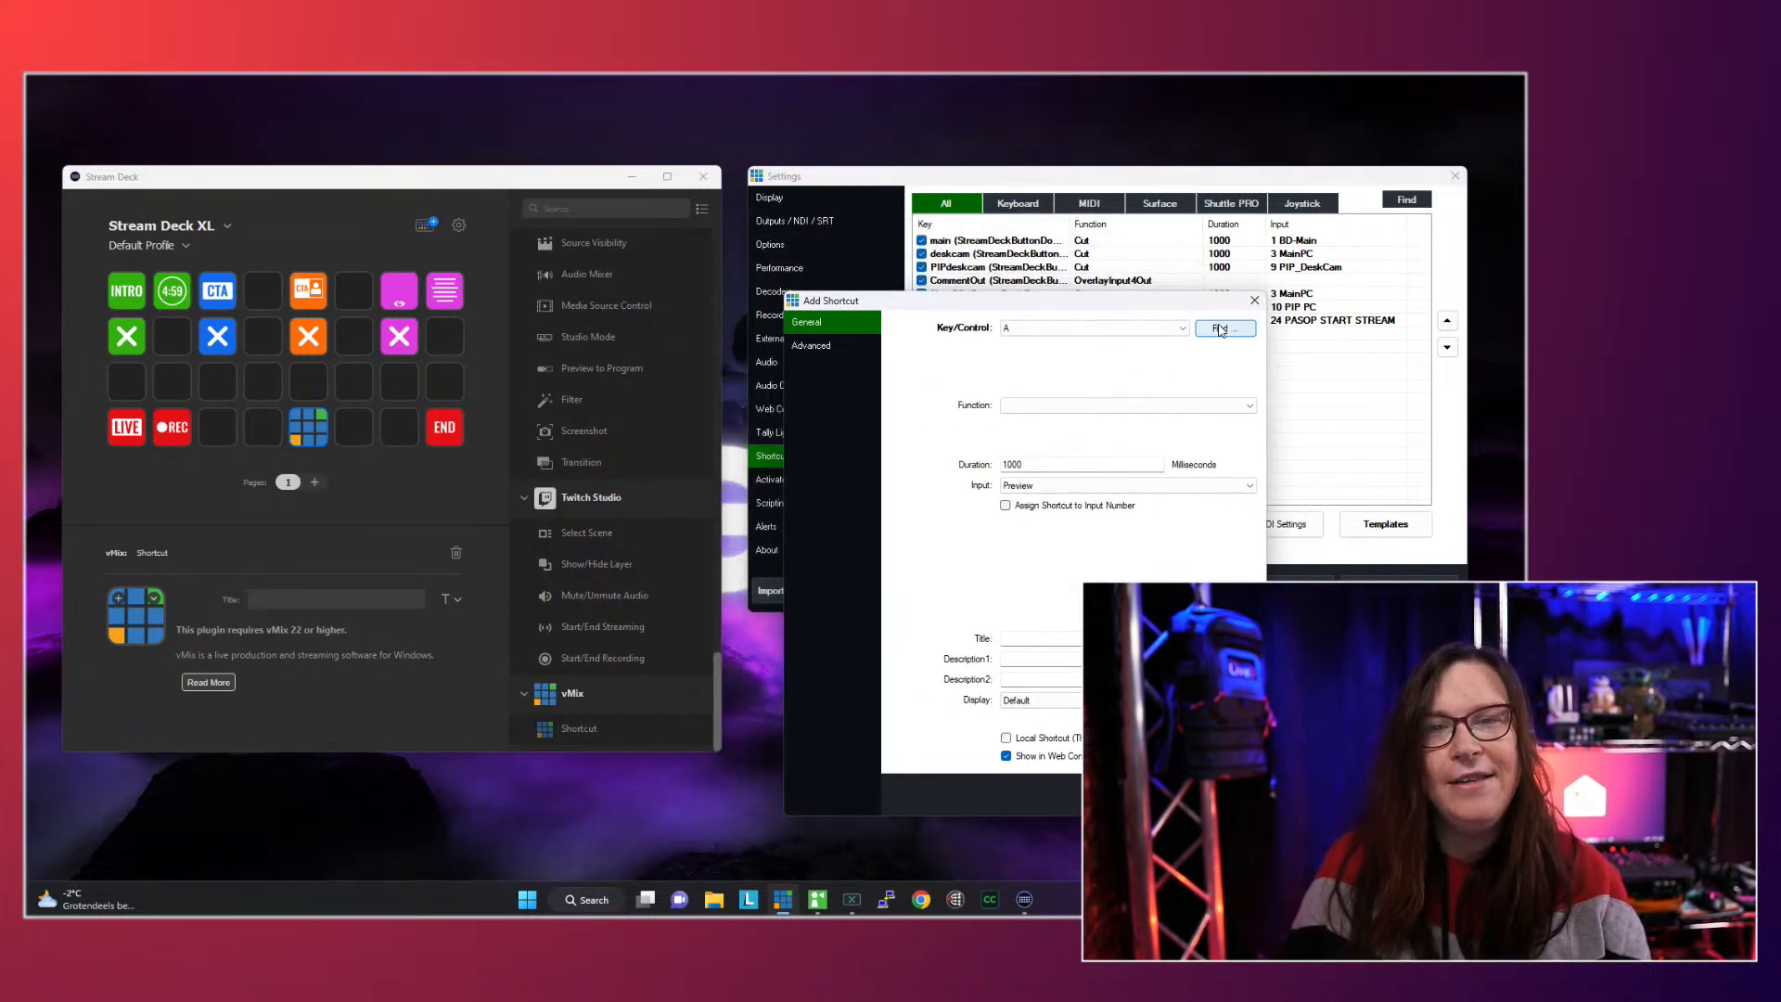
left_click(1221, 330)
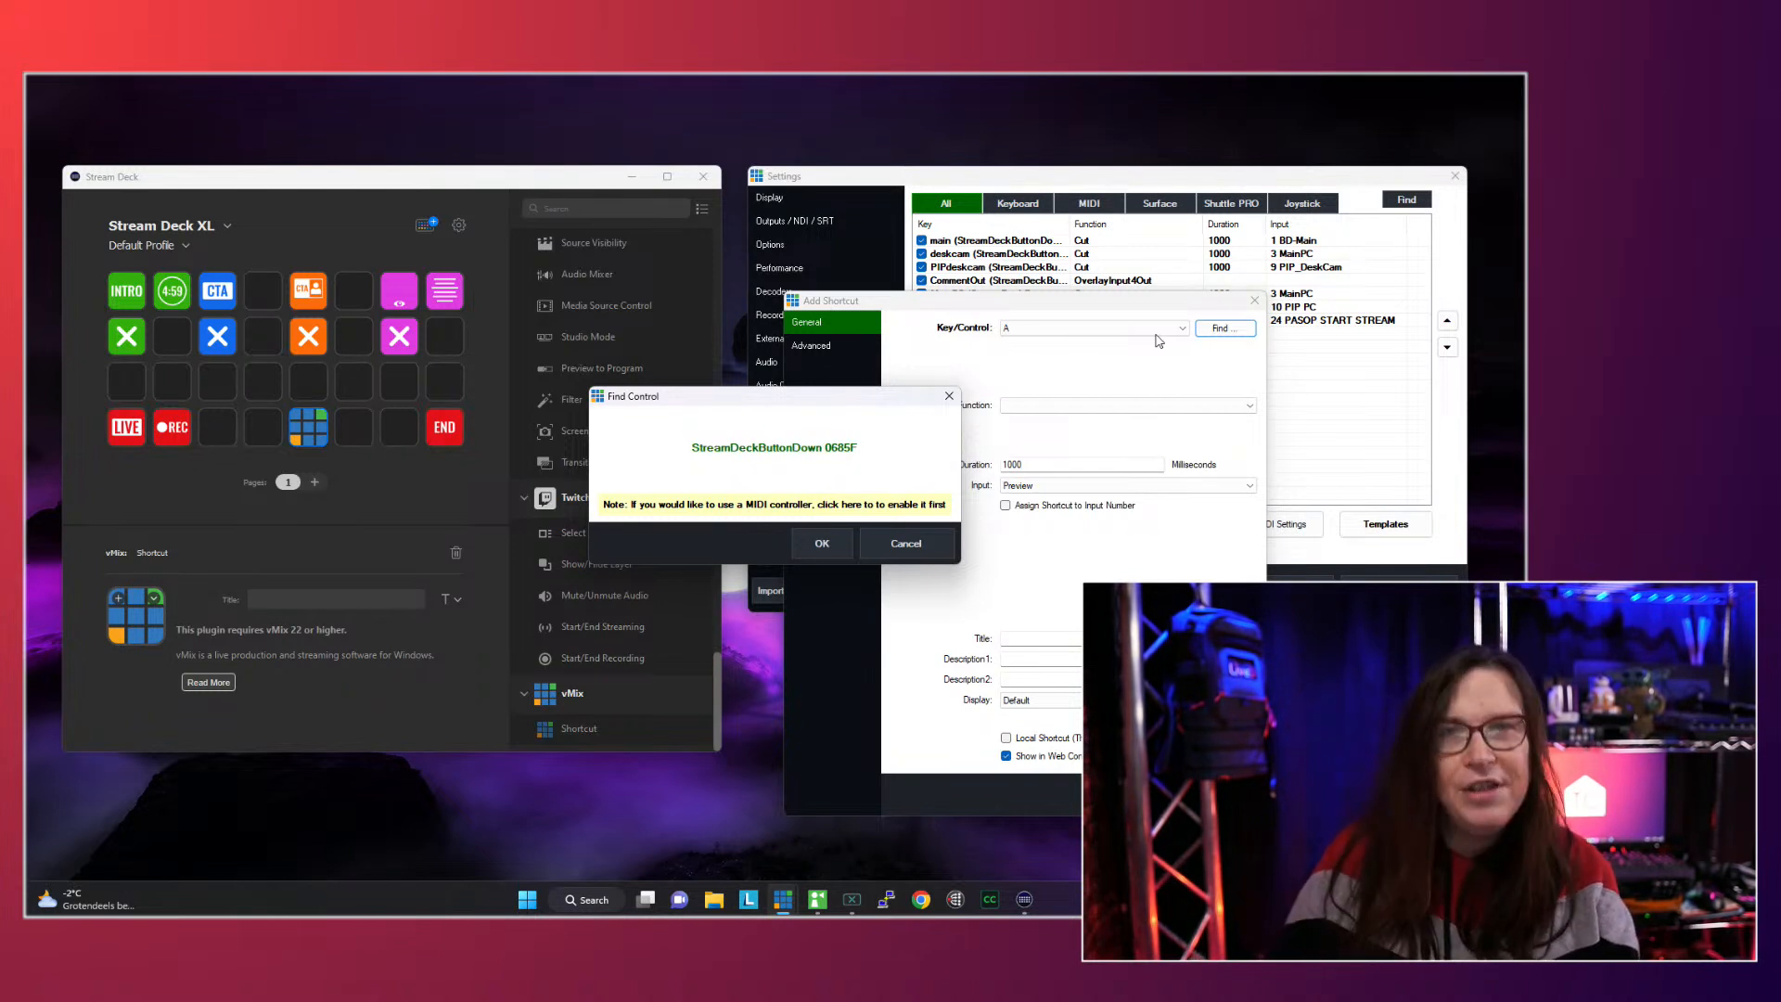
left_click(810, 541)
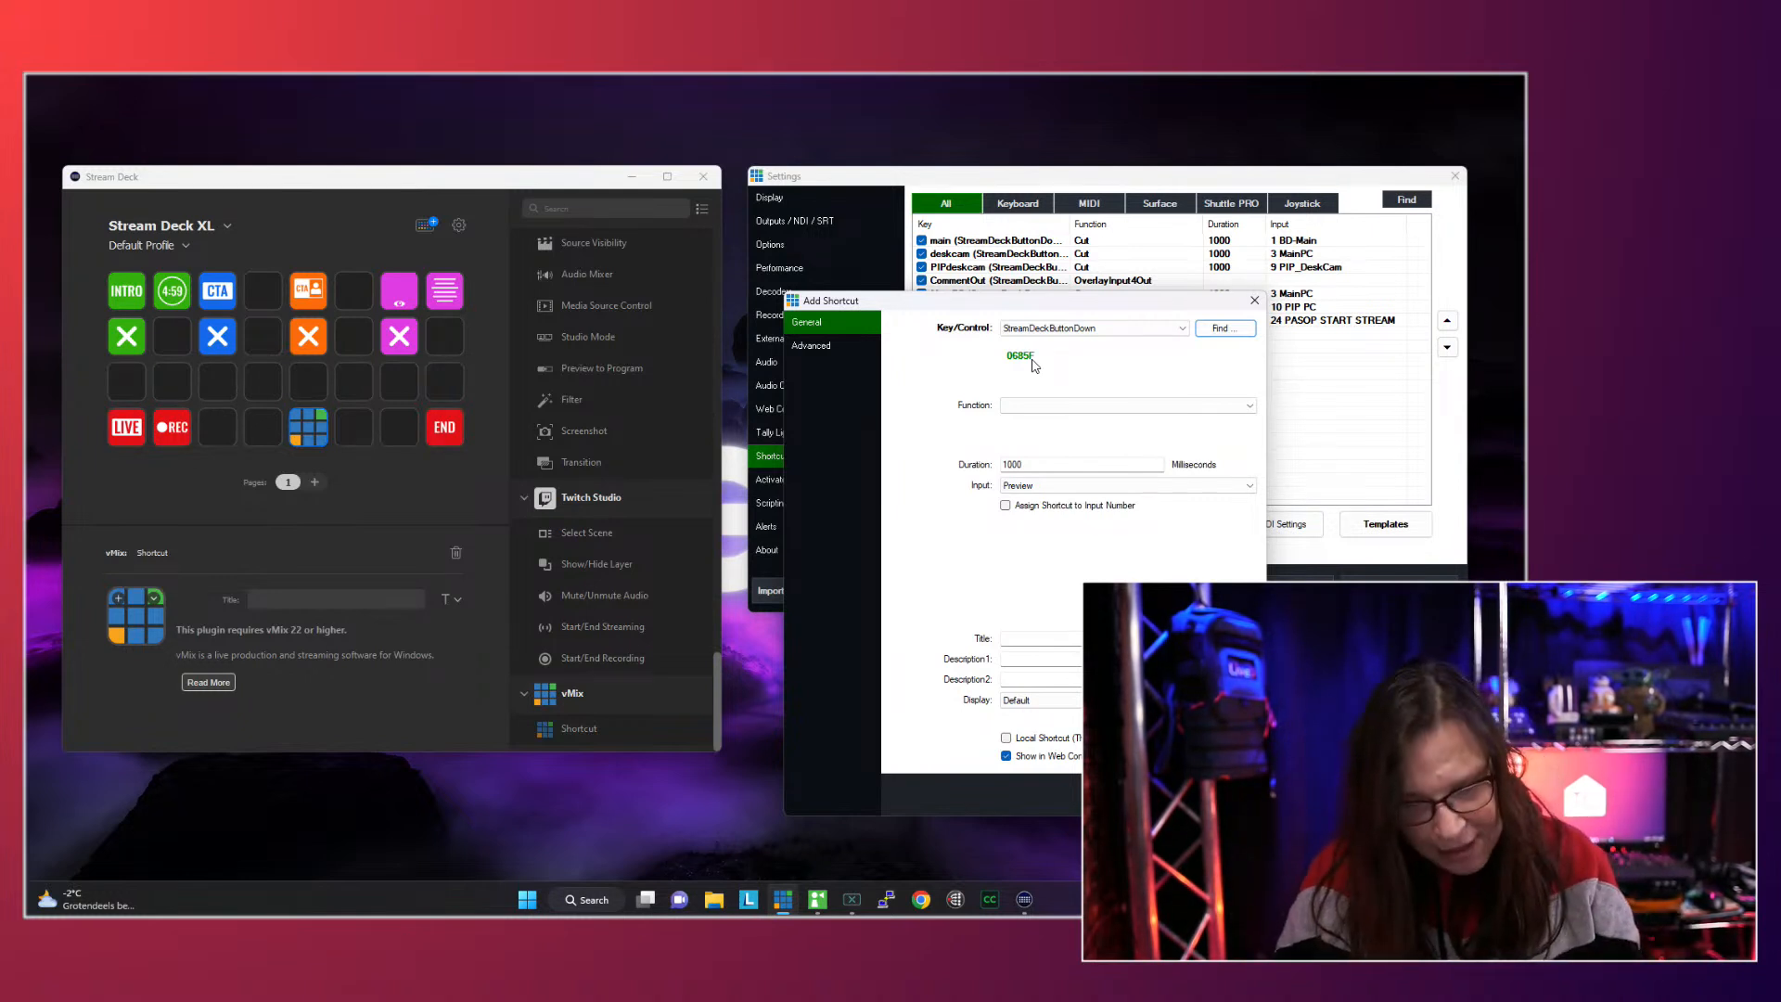
left_click(1083, 410)
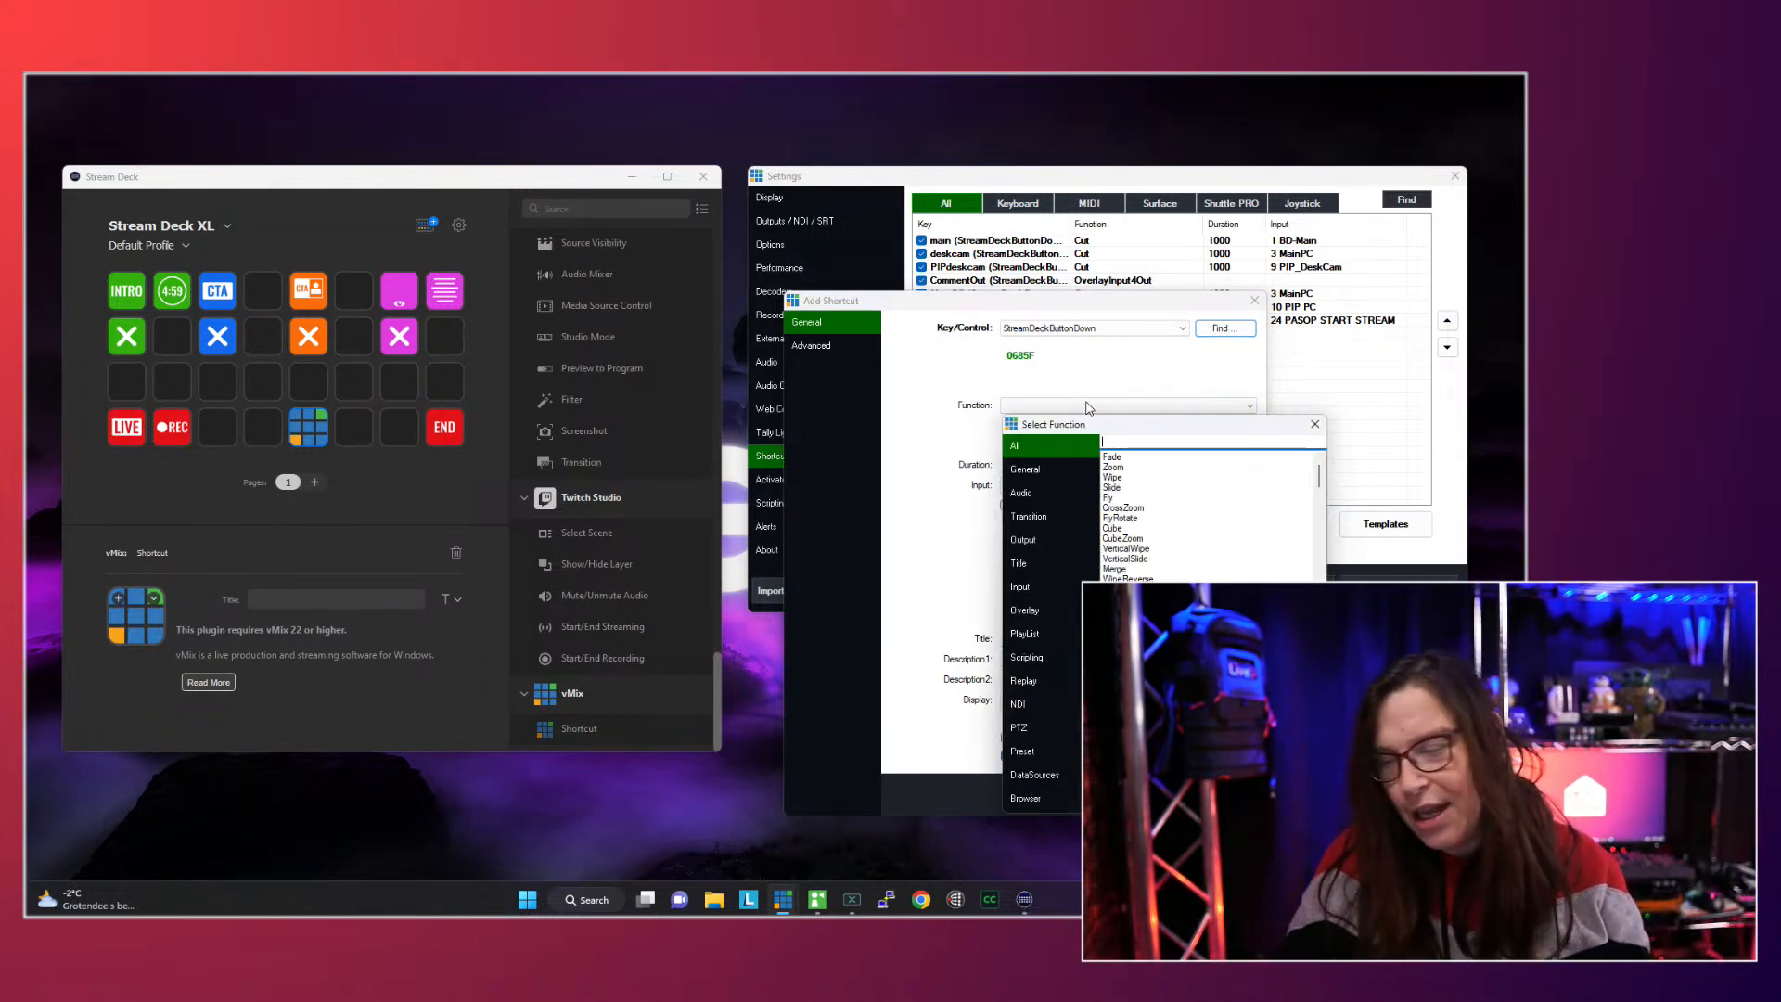
type("merg")
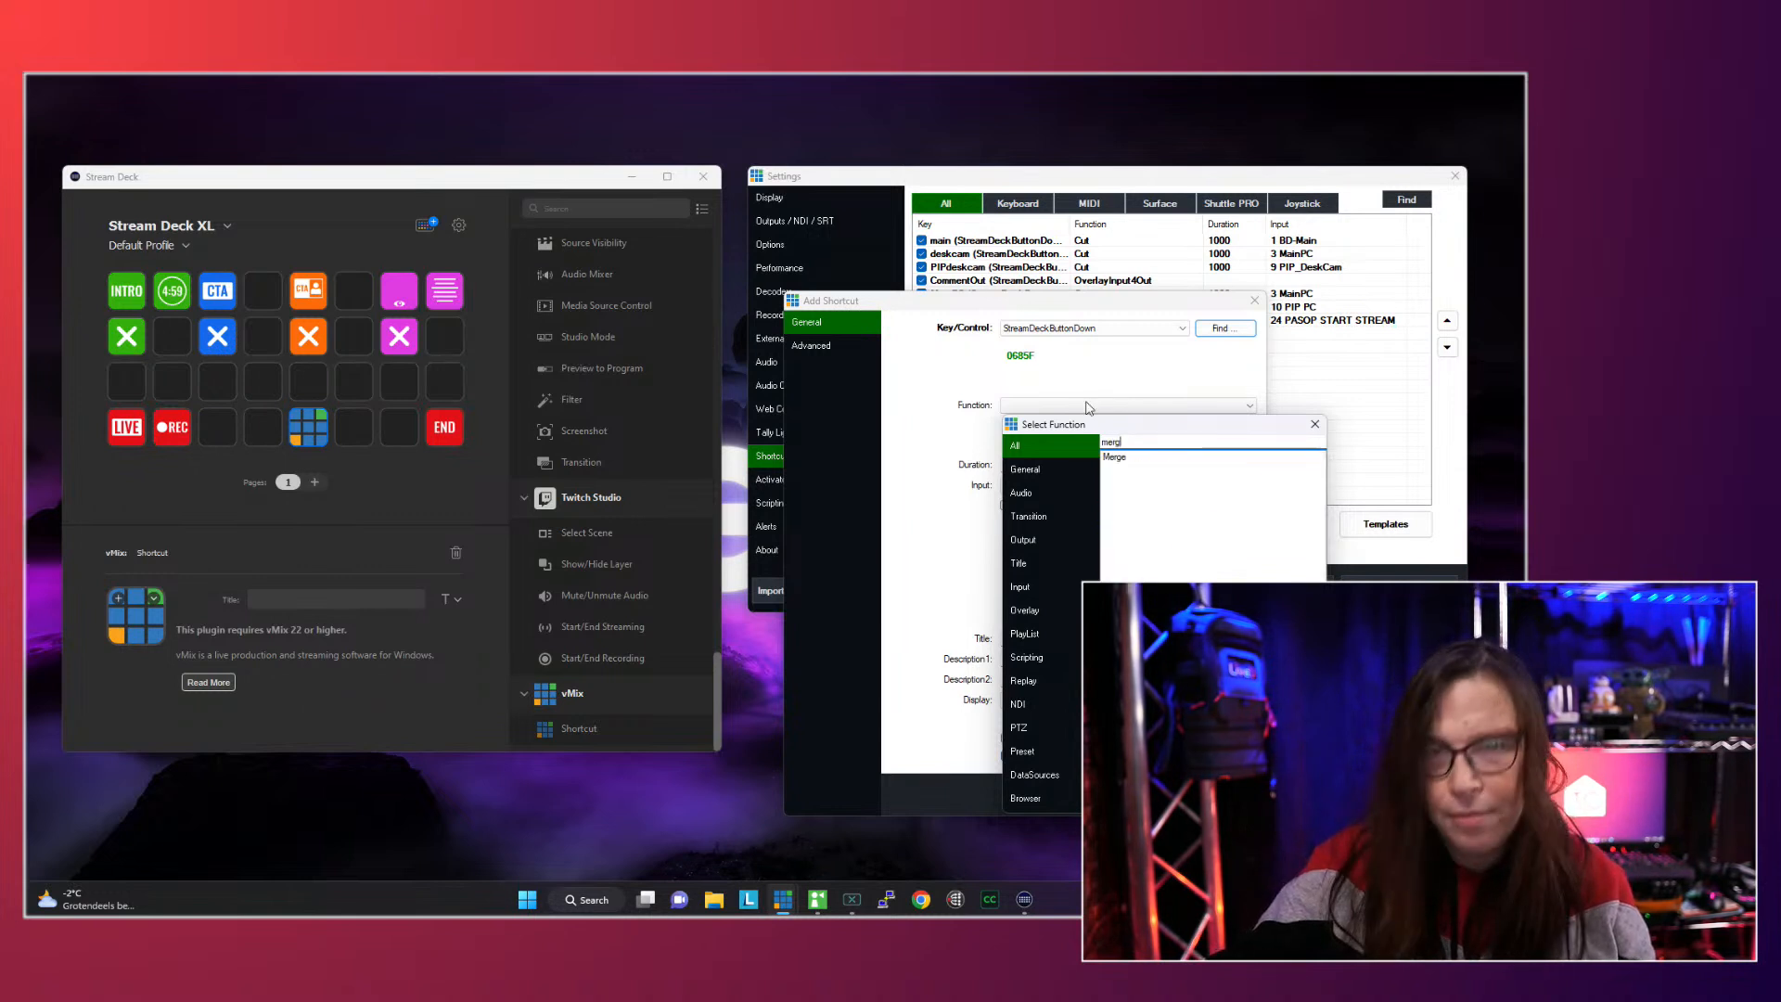
double_click(1116, 457)
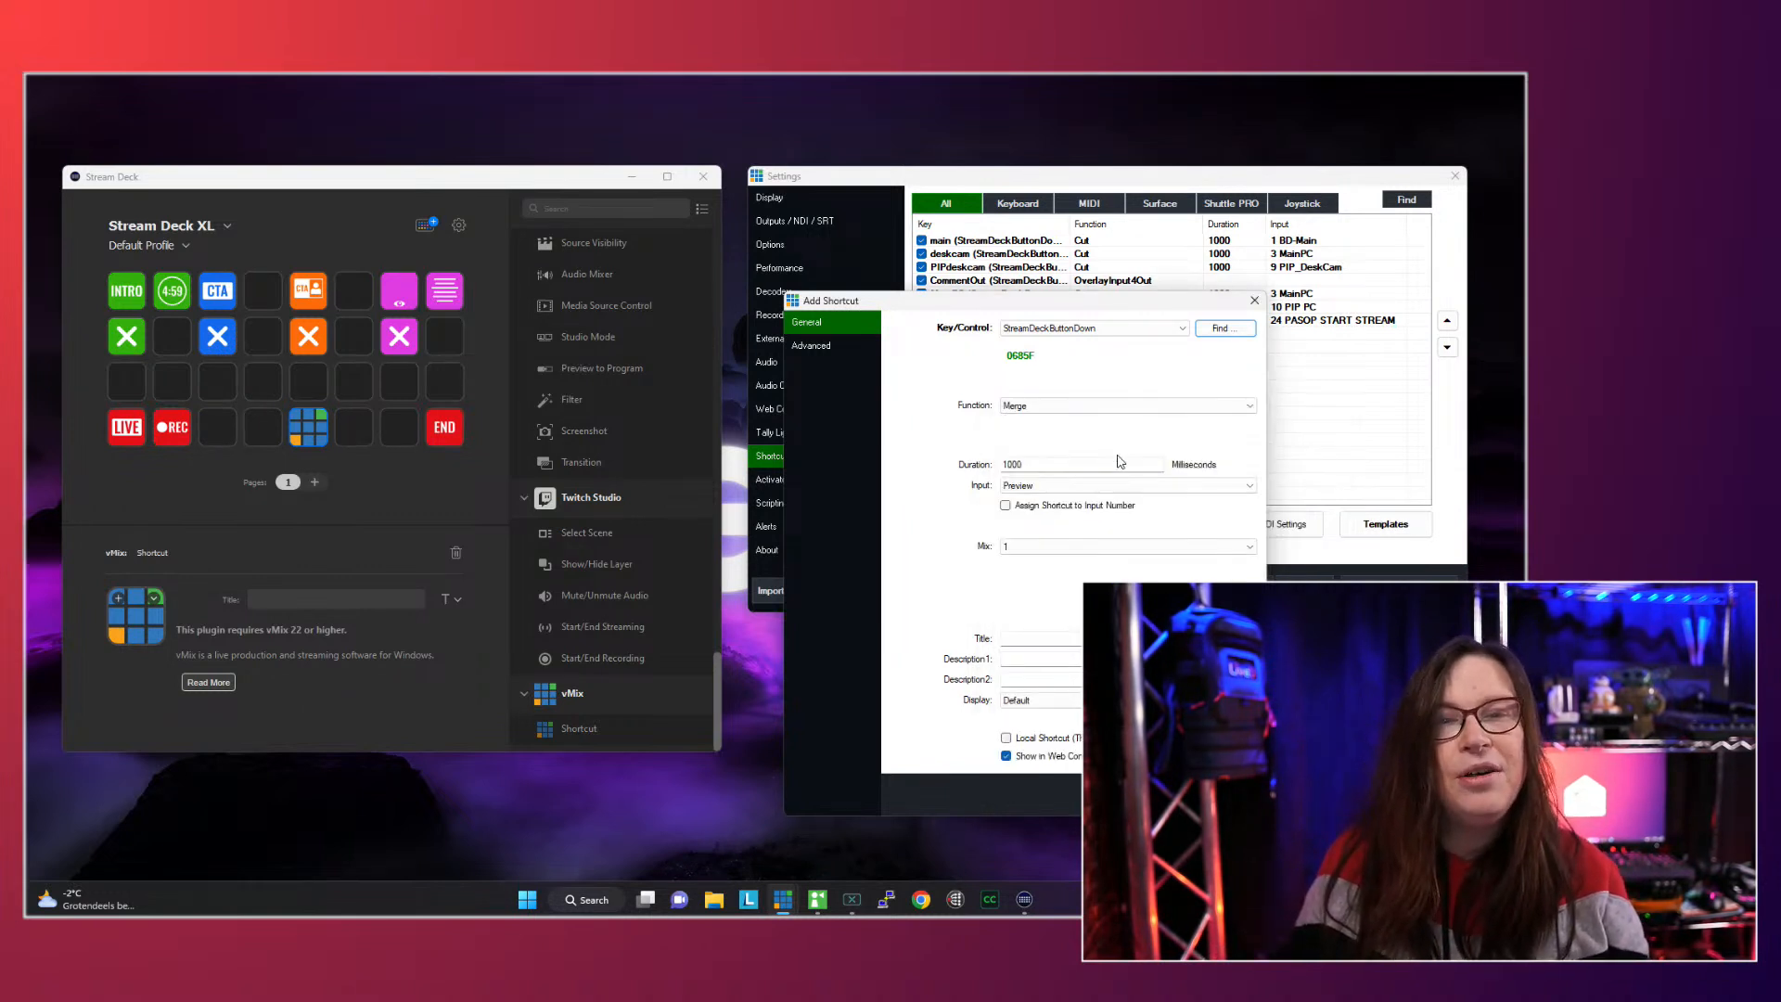
left_click(1036, 489)
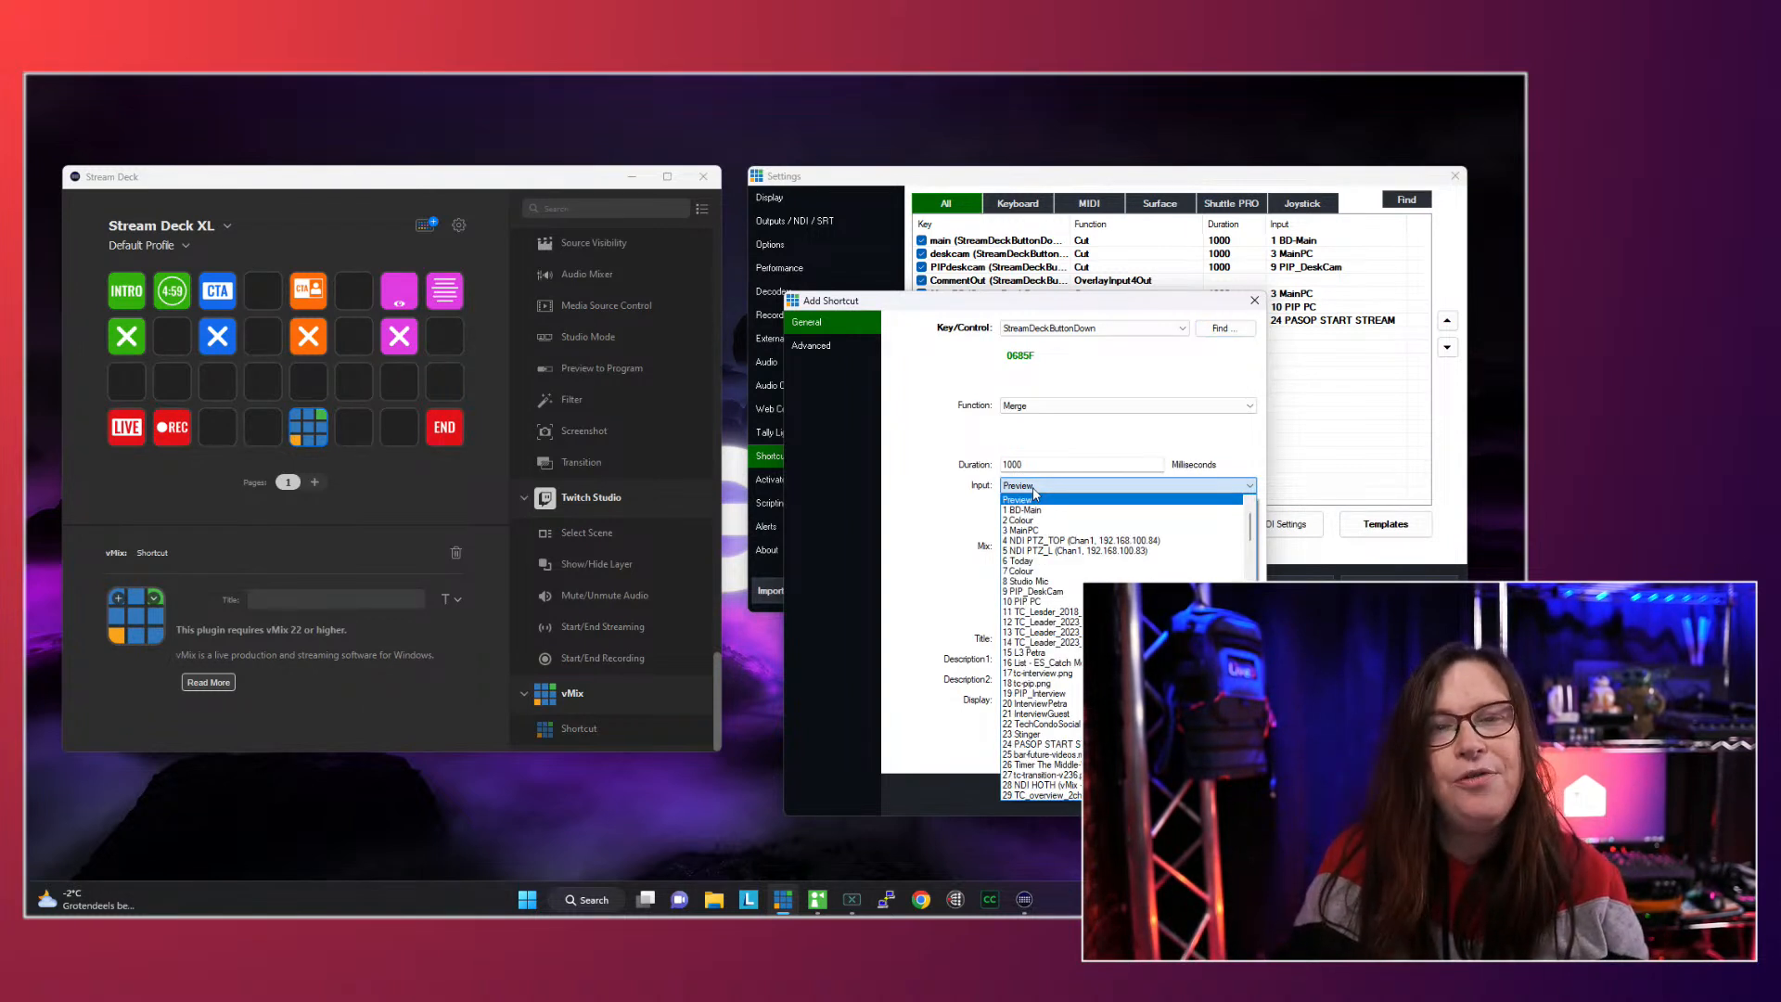
left_click(1039, 510)
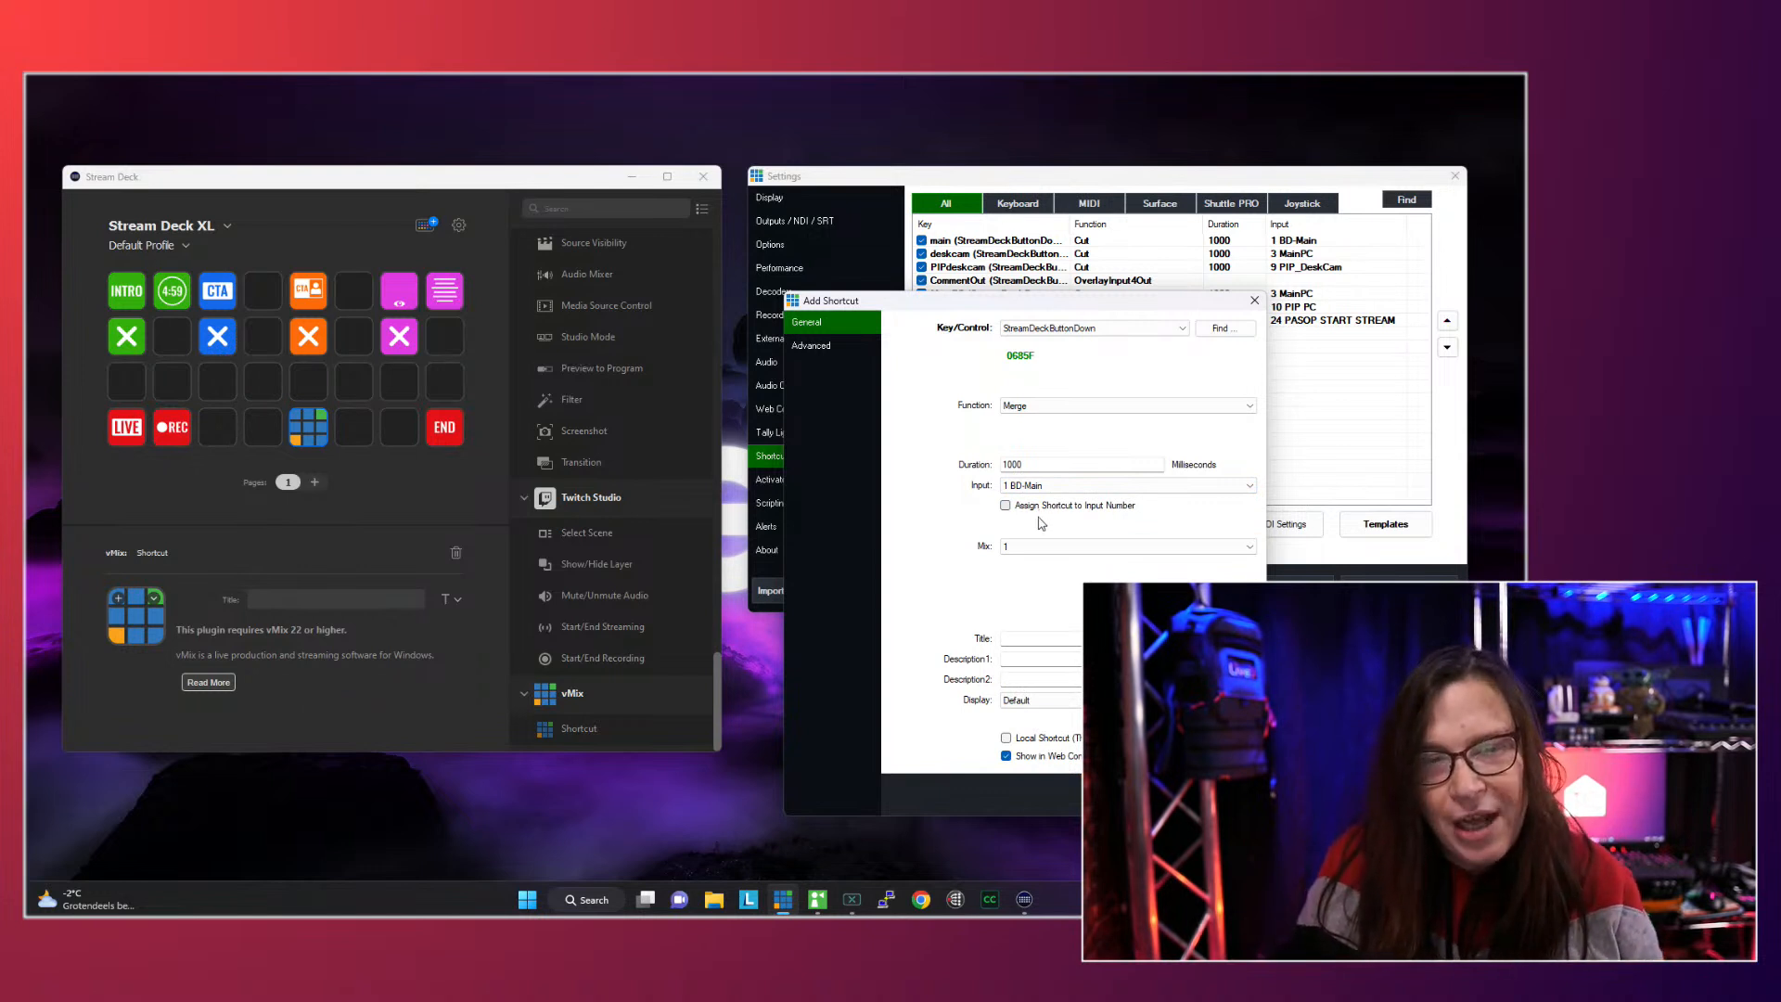
left_click(1028, 640)
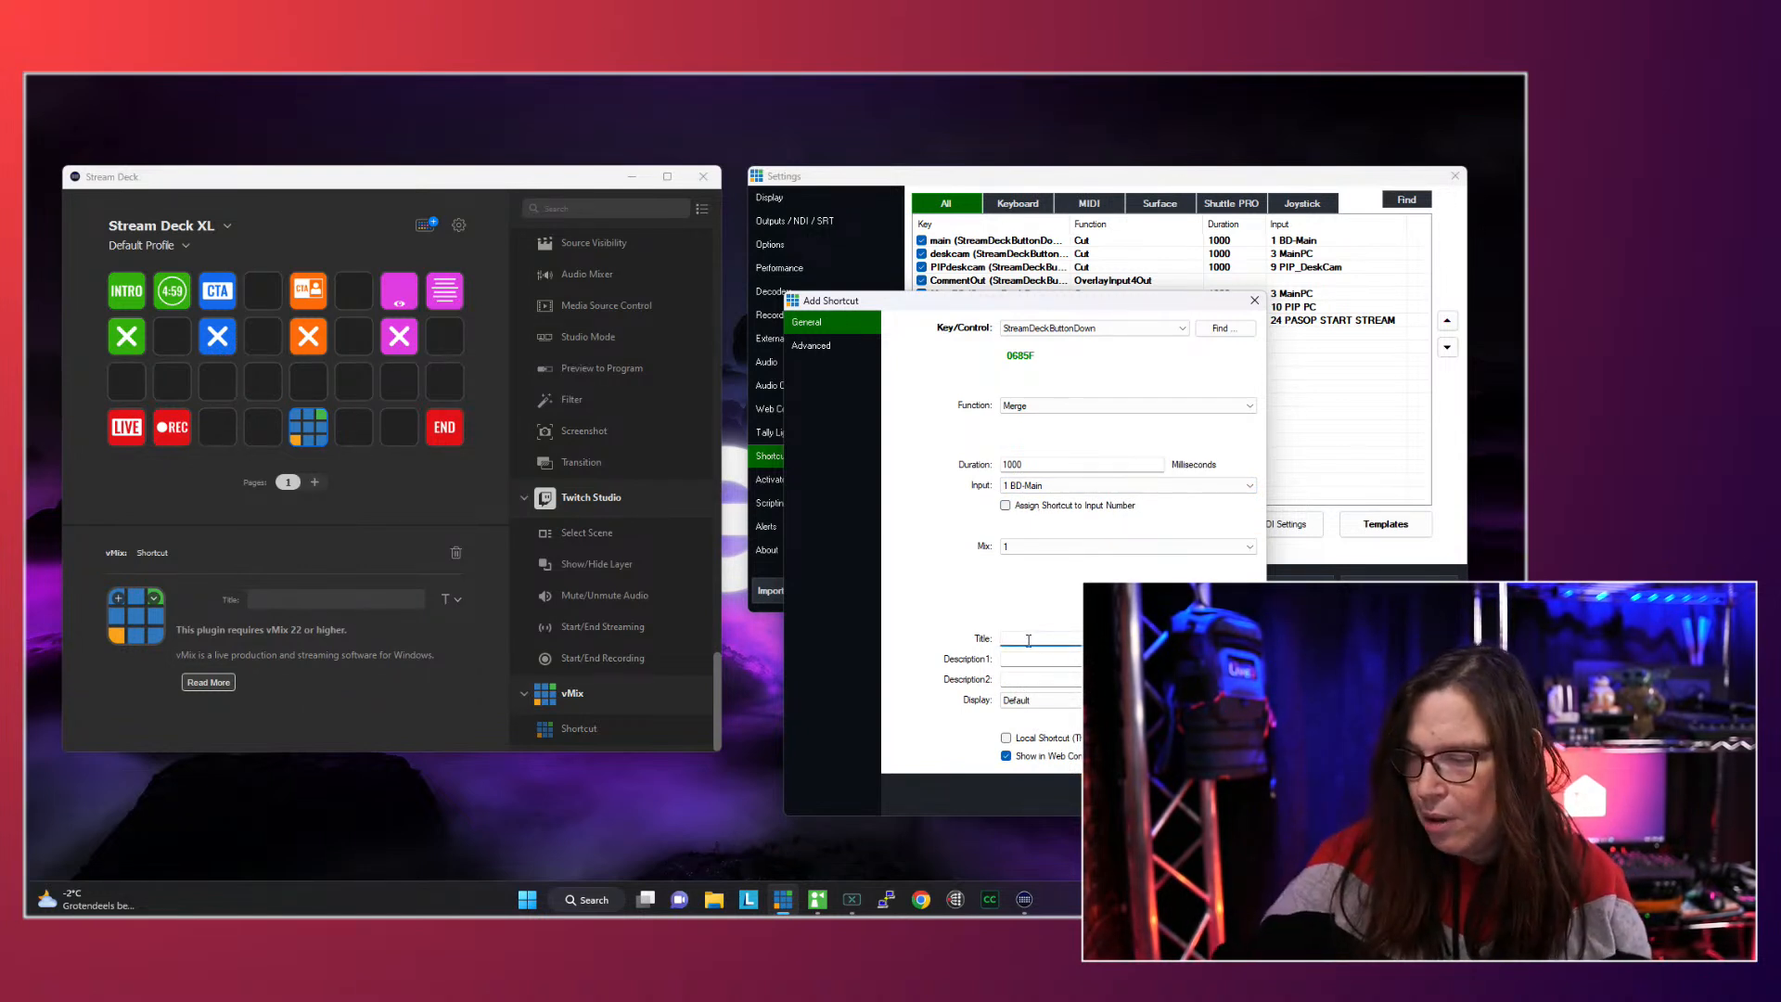
type("main")
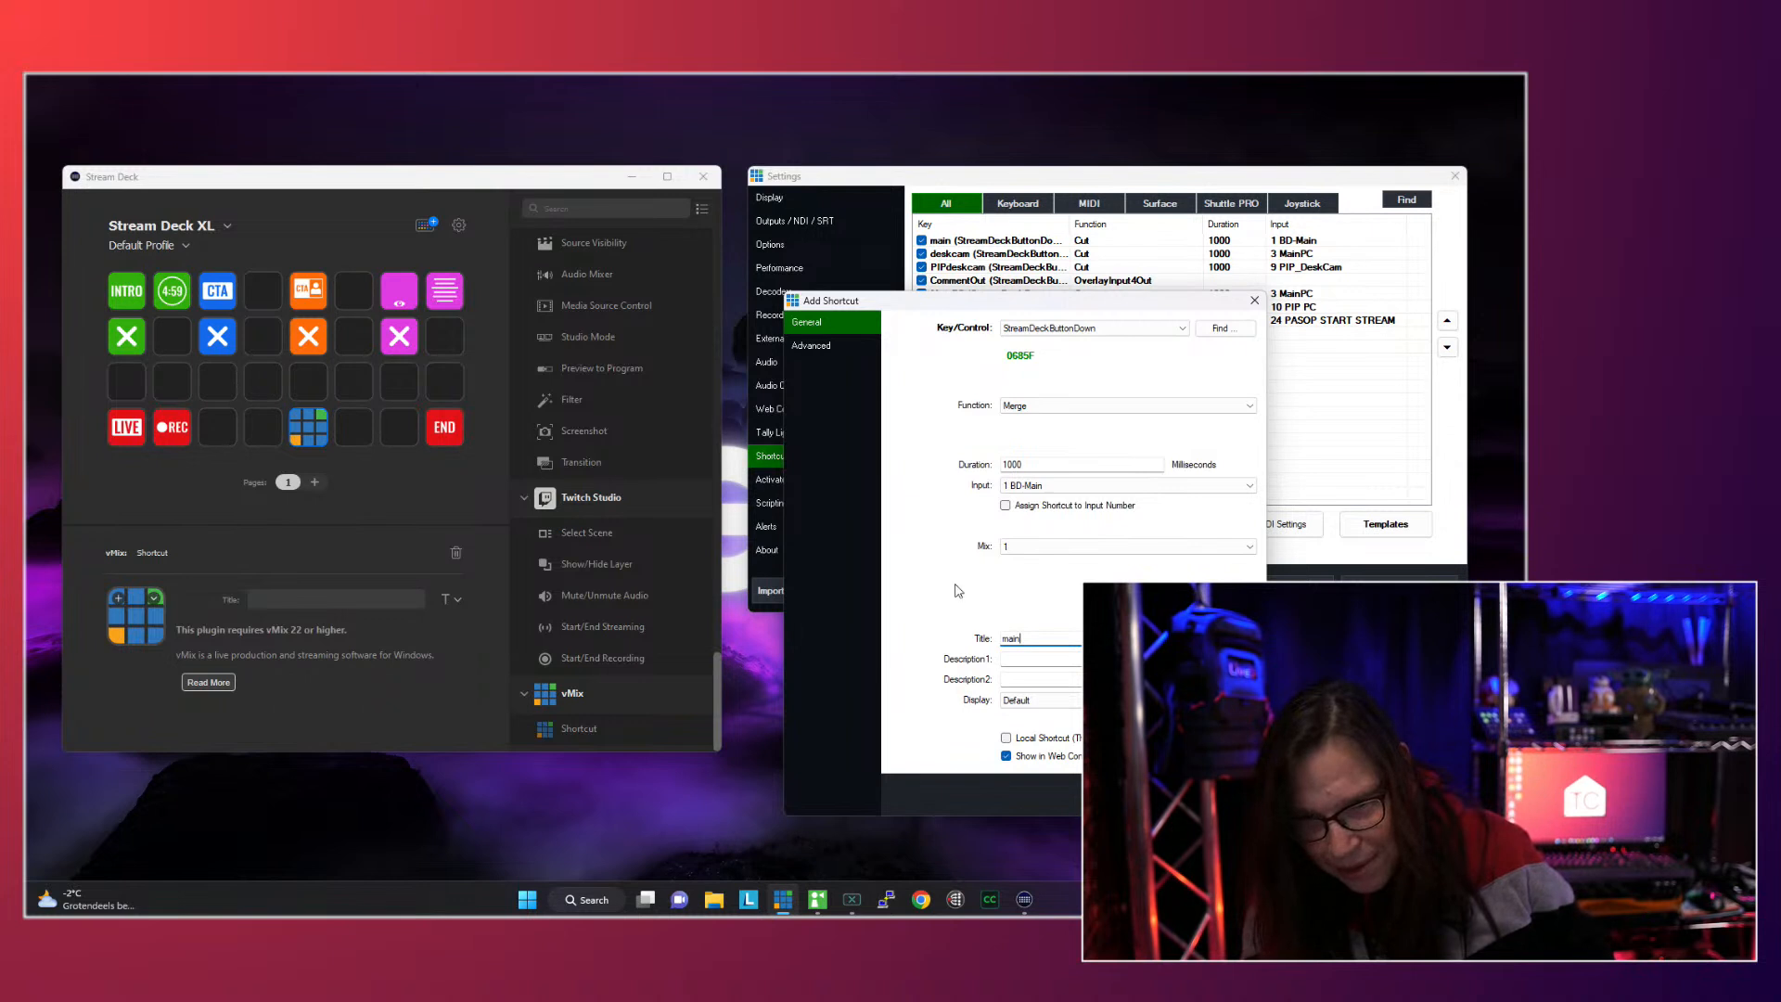
left_click(1211, 795)
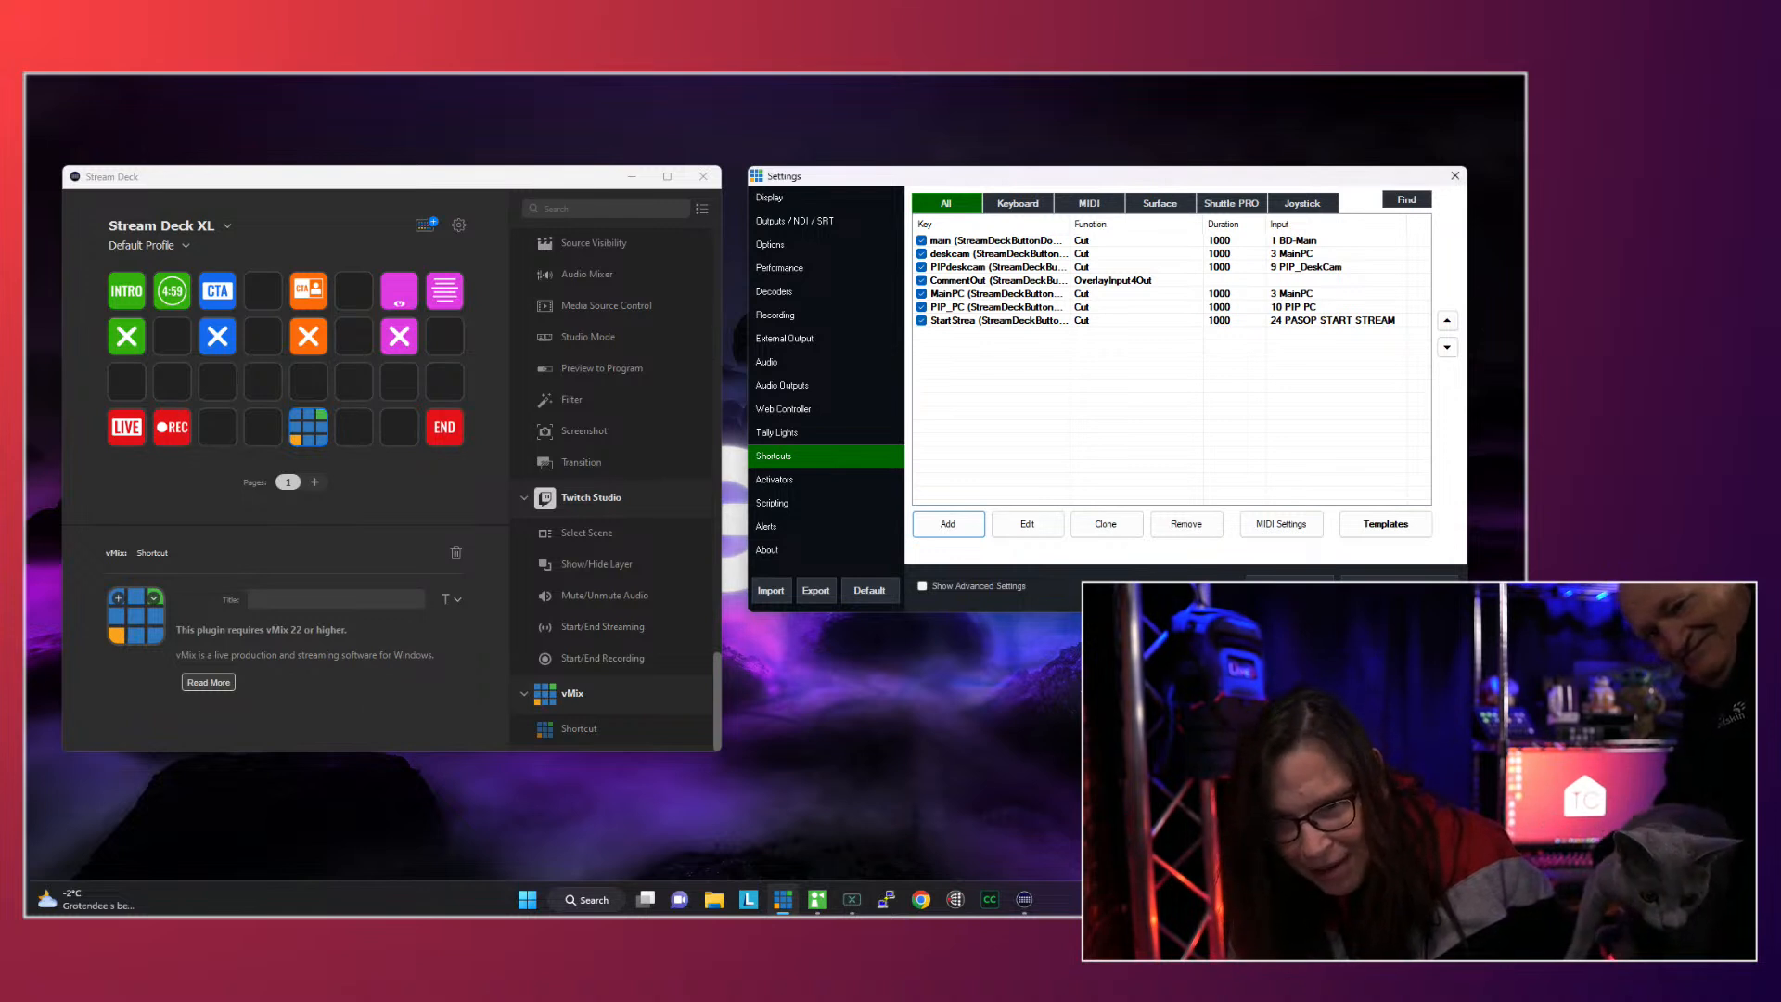
left_click(1399, 594)
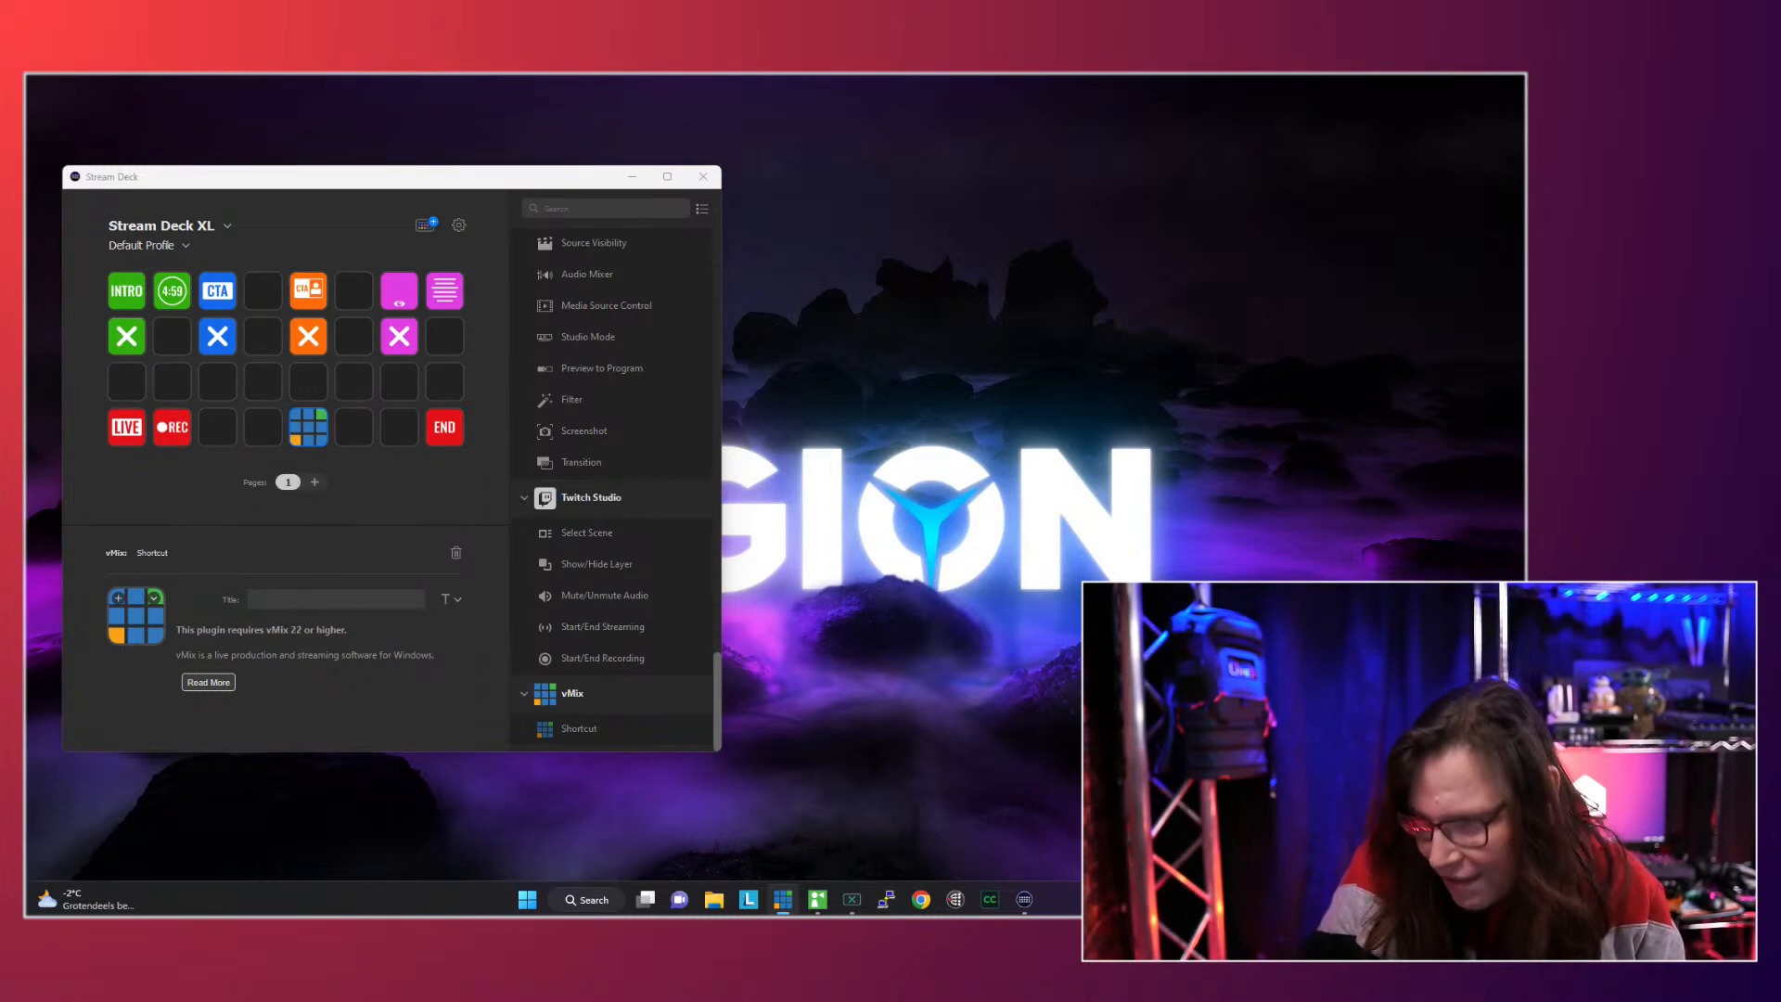
- Place the vMix shortcut settings beside Stream Deck, start a new shortcut and assign the Stream Deck key by detecting it
left_click_drag(1521, 88, 1030, 186)
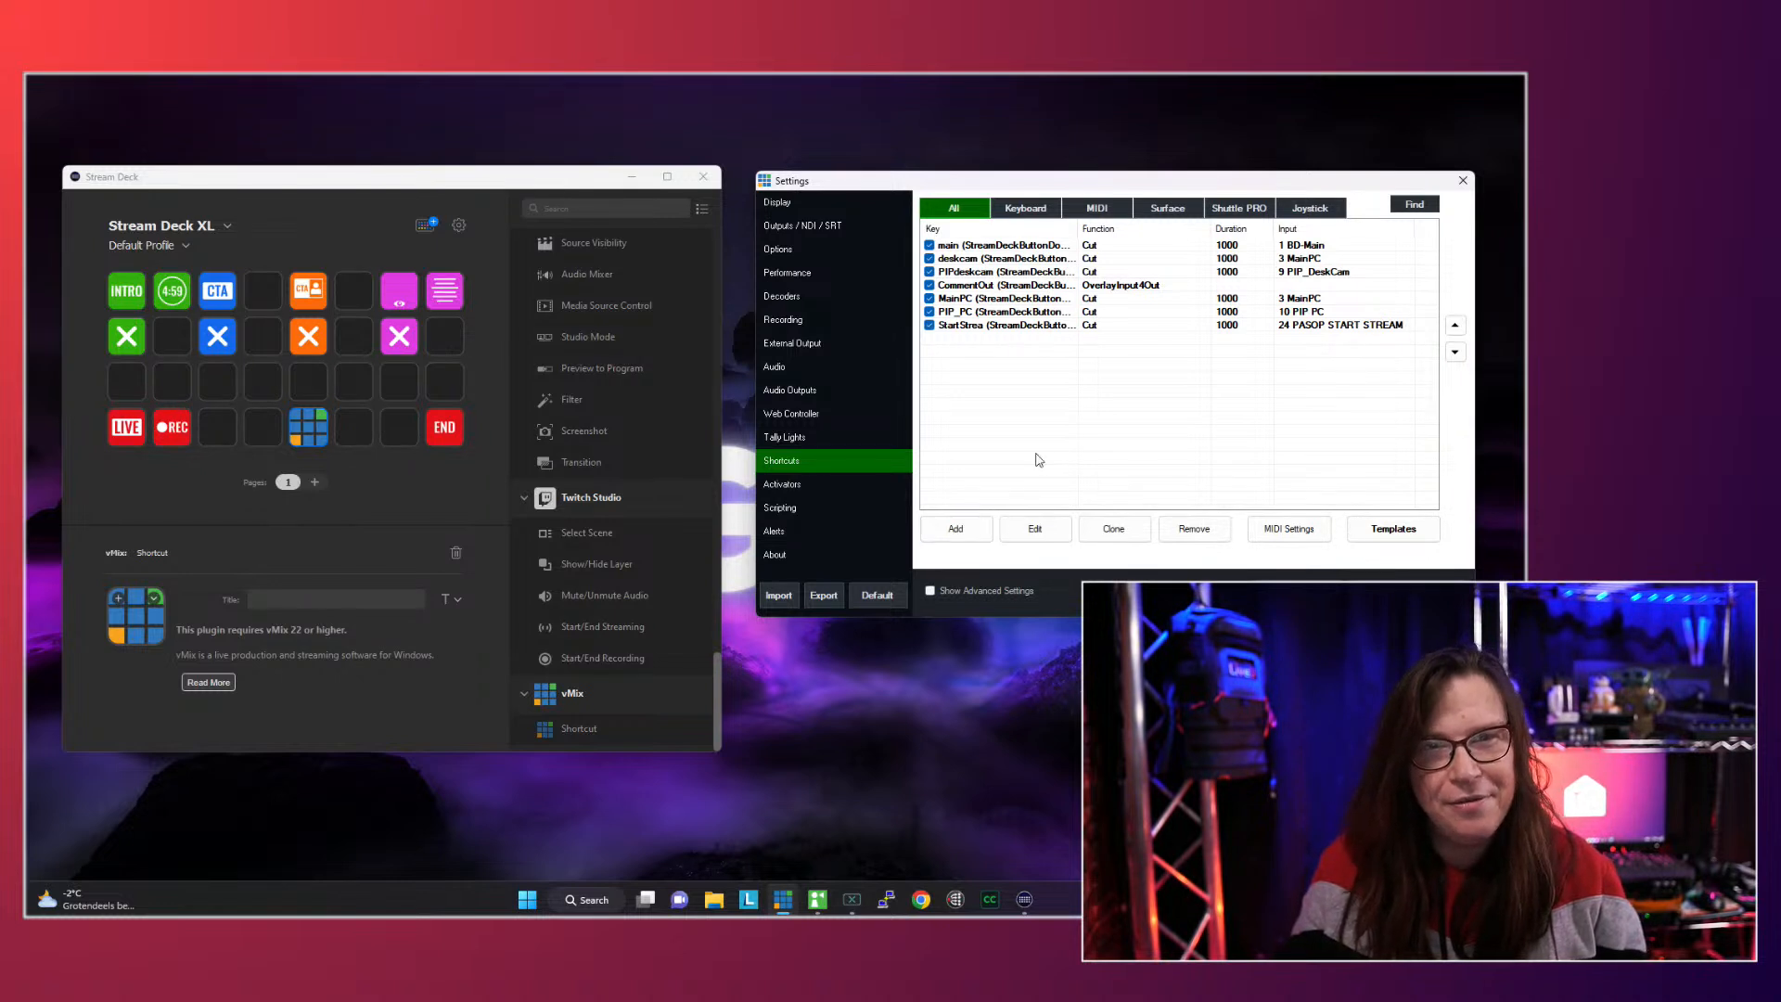
left_click(977, 532)
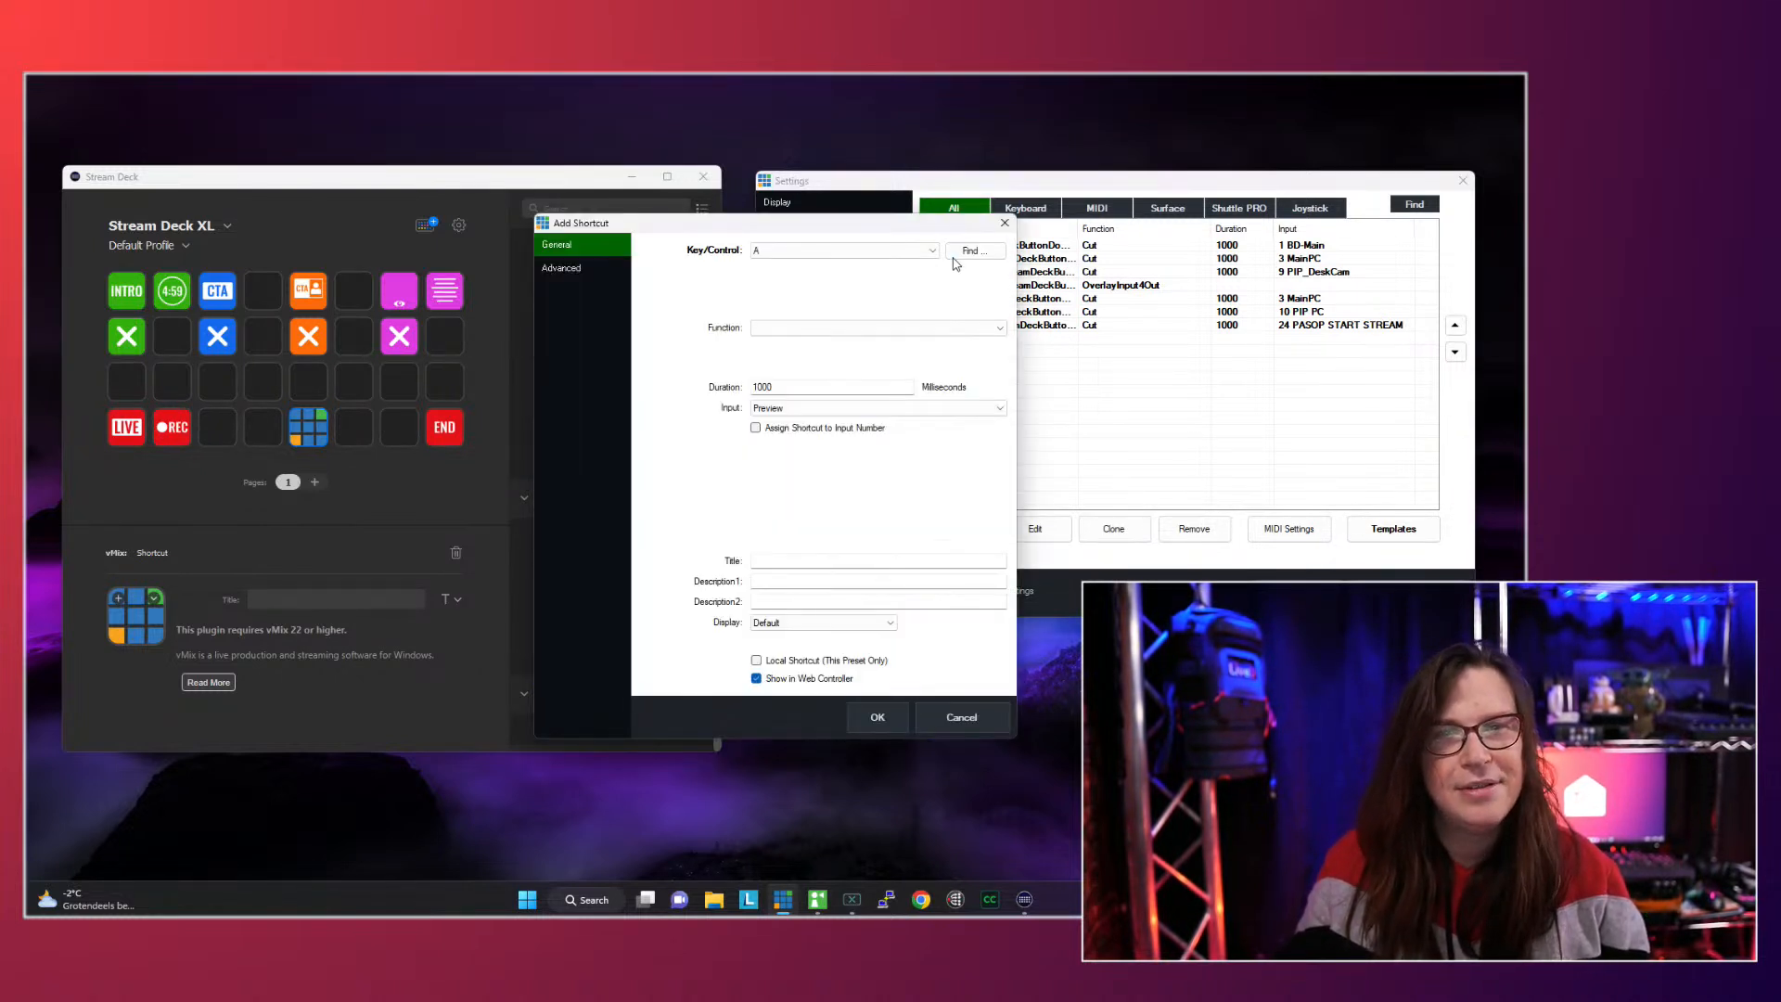
left_click(965, 252)
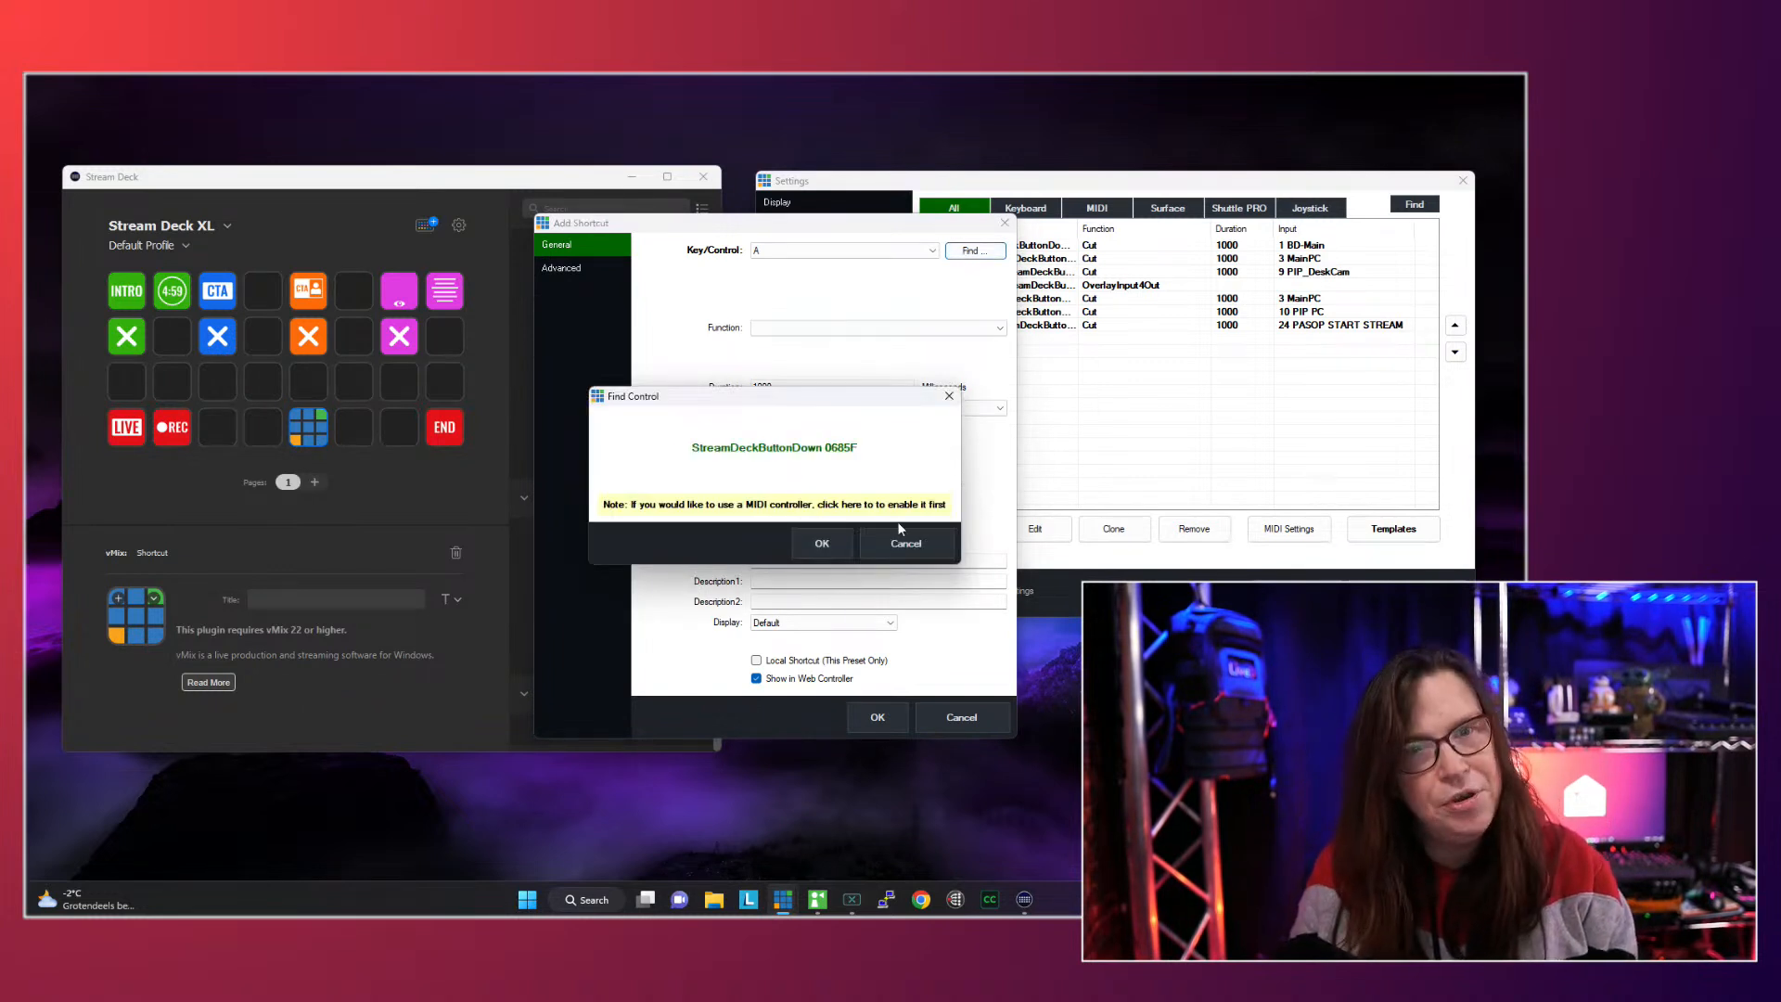
left_click(822, 543)
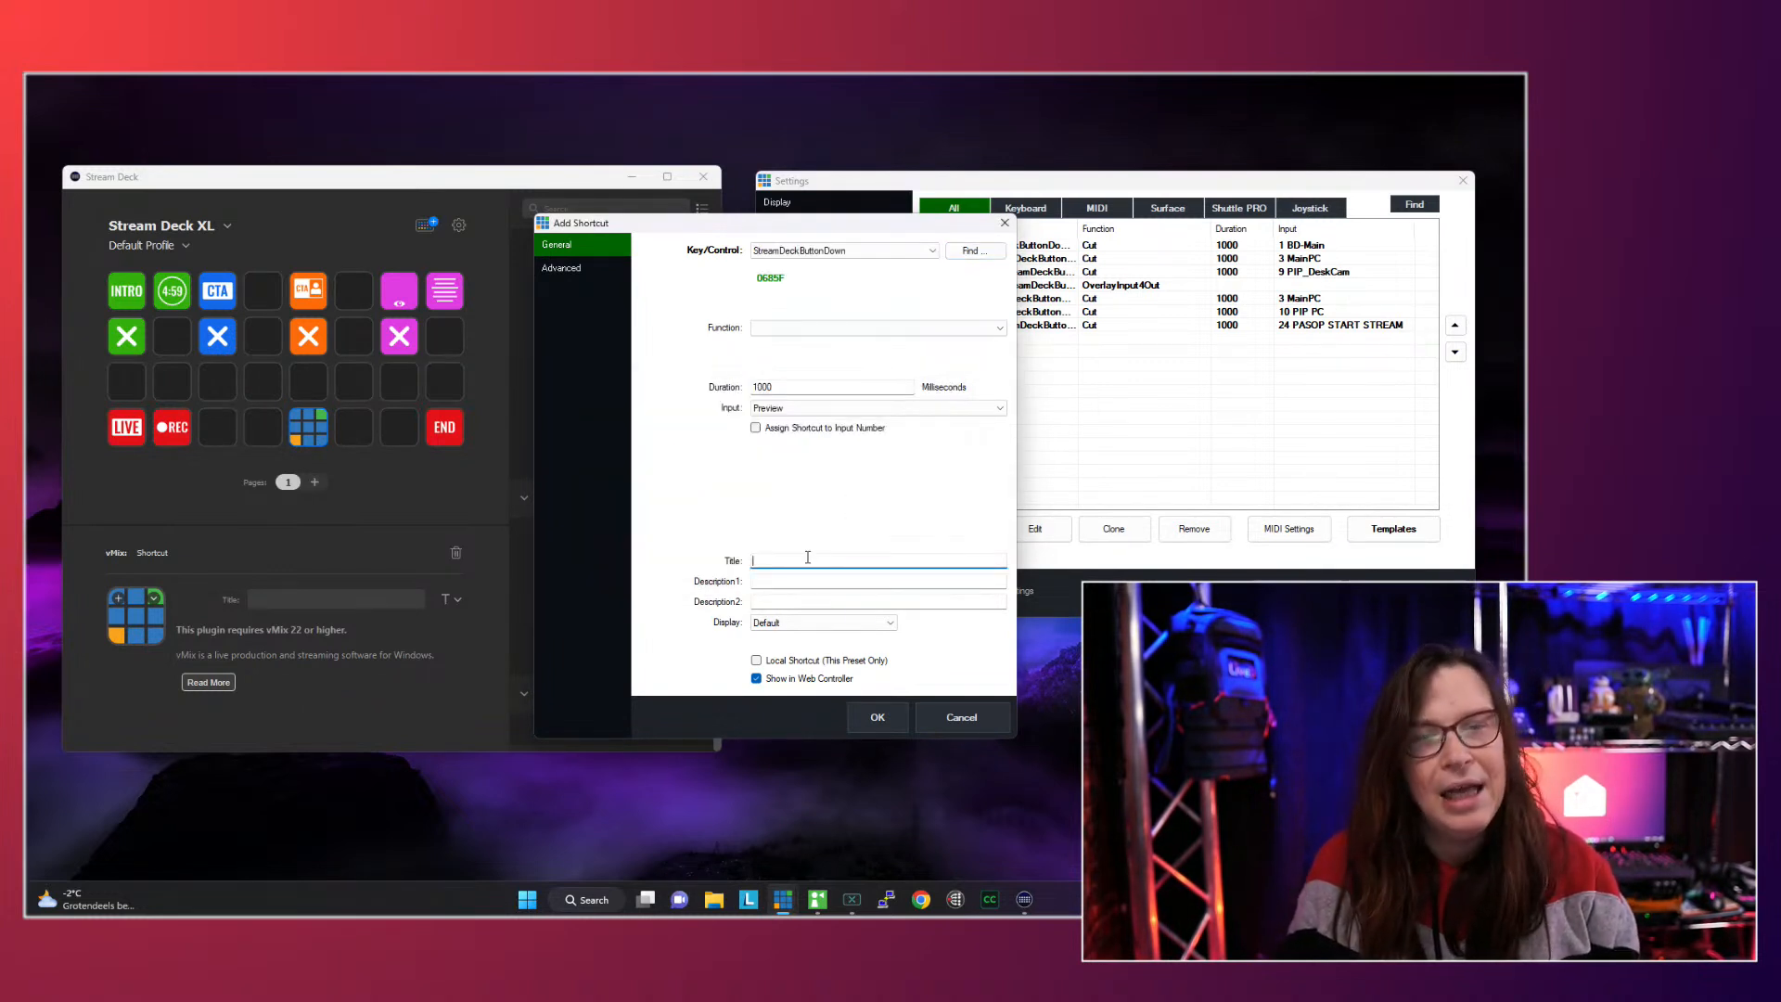
- Title the new Stream Deck shortcut main and set its display to Thumbnail
type("main")
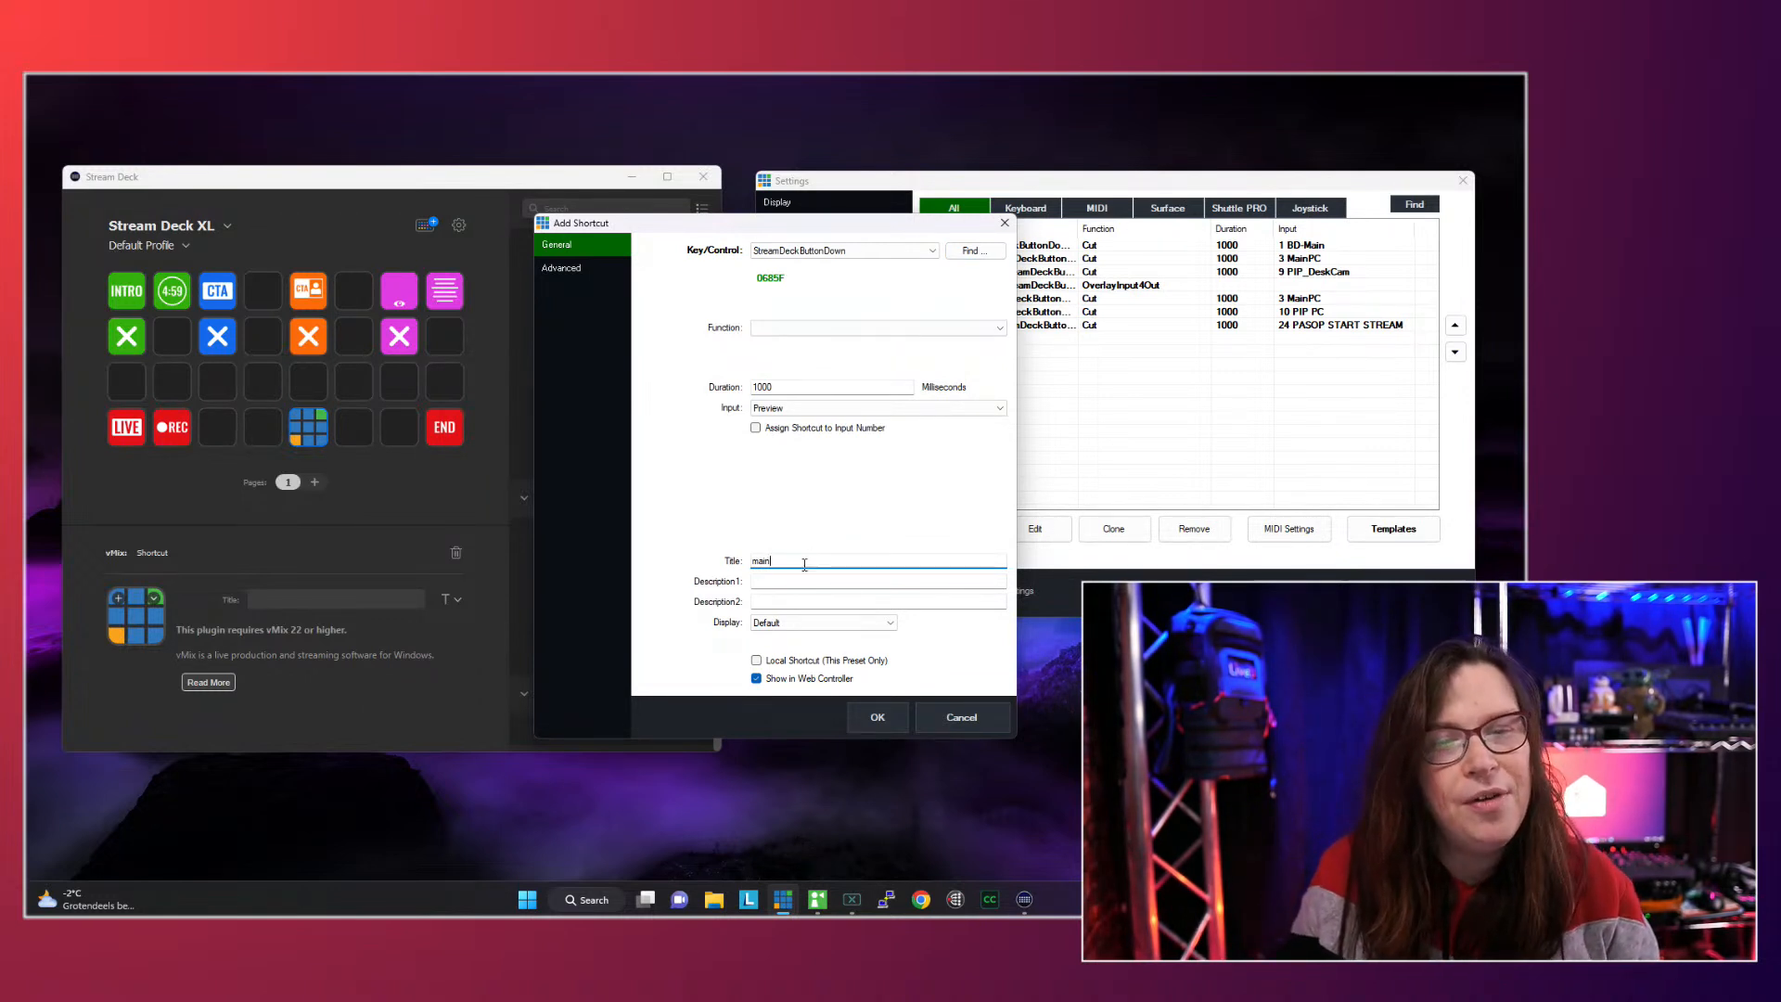
left_click(816, 622)
left_click(814, 648)
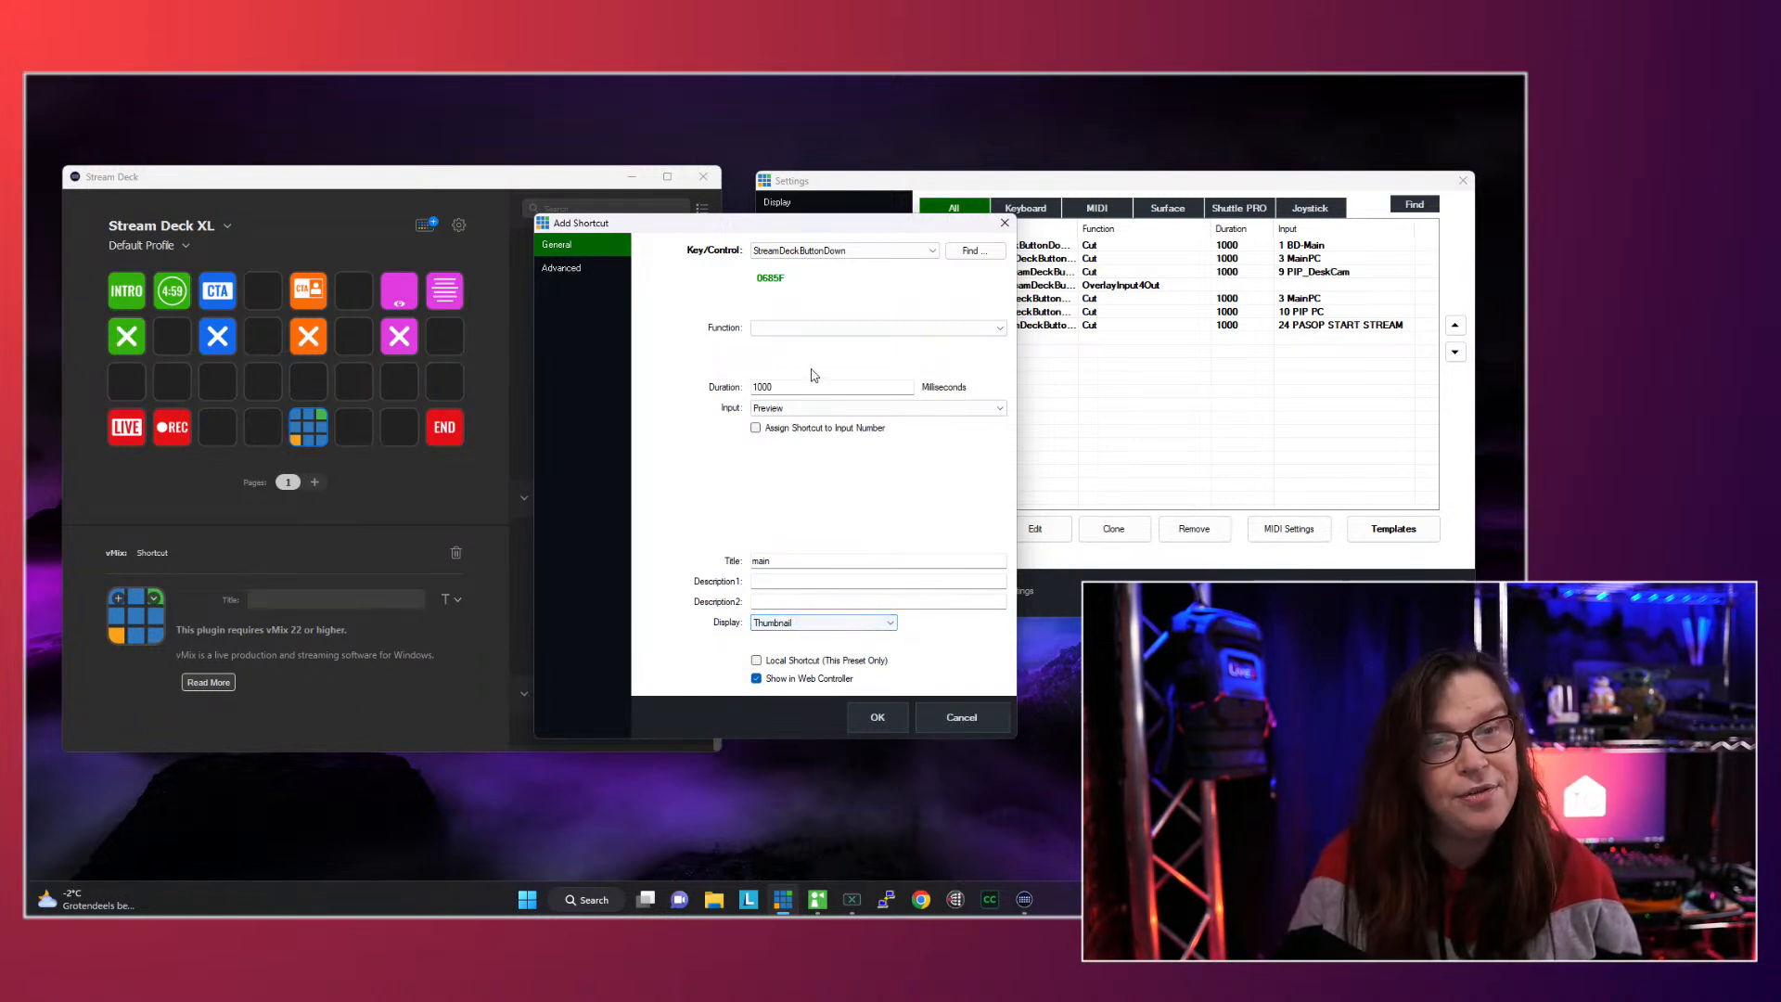
- Set the shortcut's input to 1 BD-Main and make it local to this preset only
left_click(819, 408)
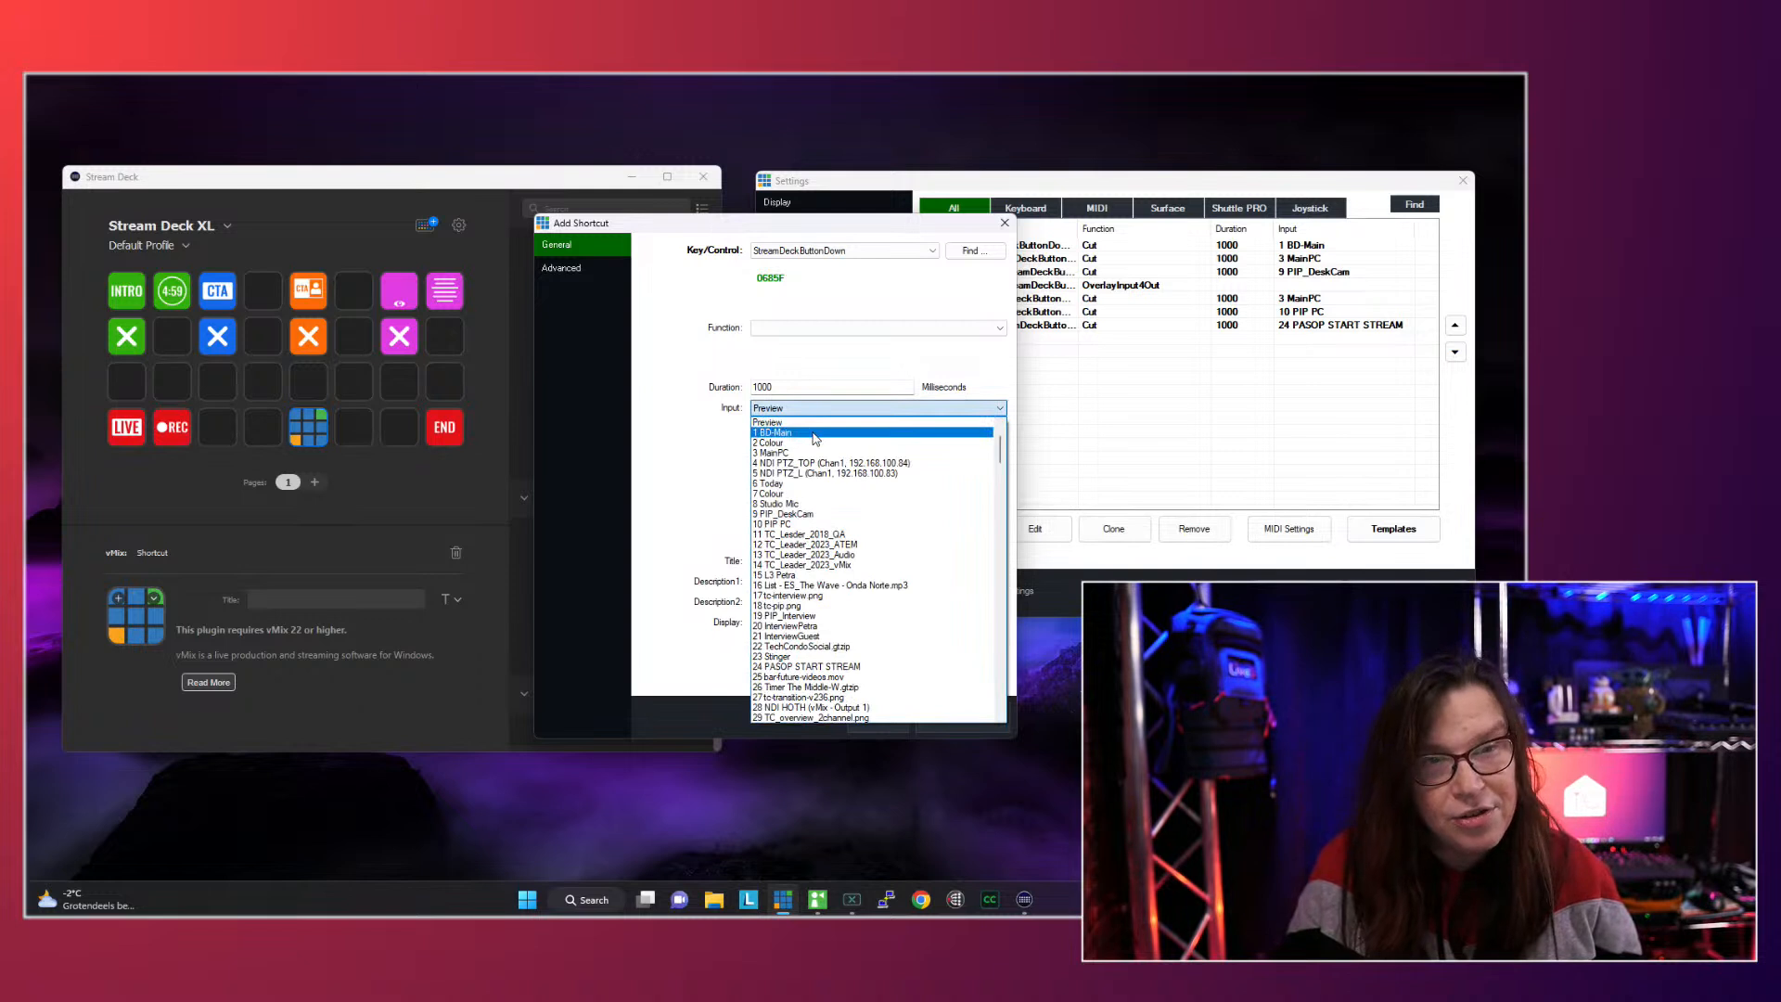
left_click(816, 434)
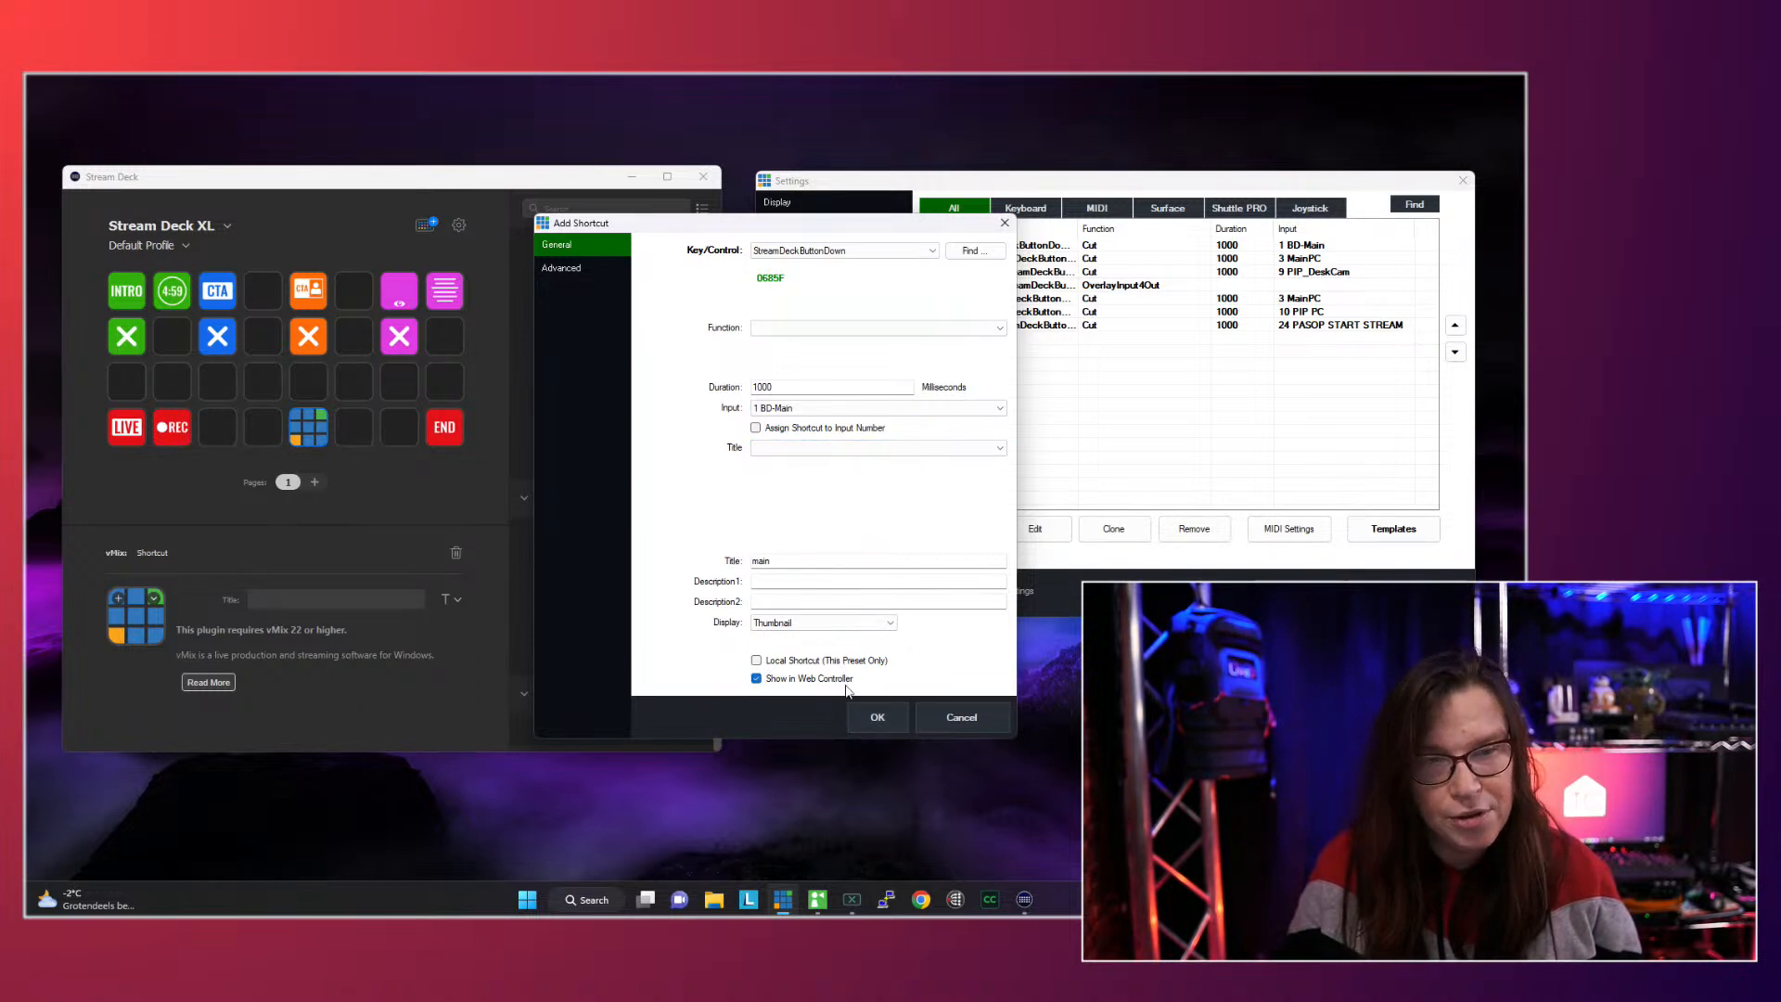
left_click(829, 661)
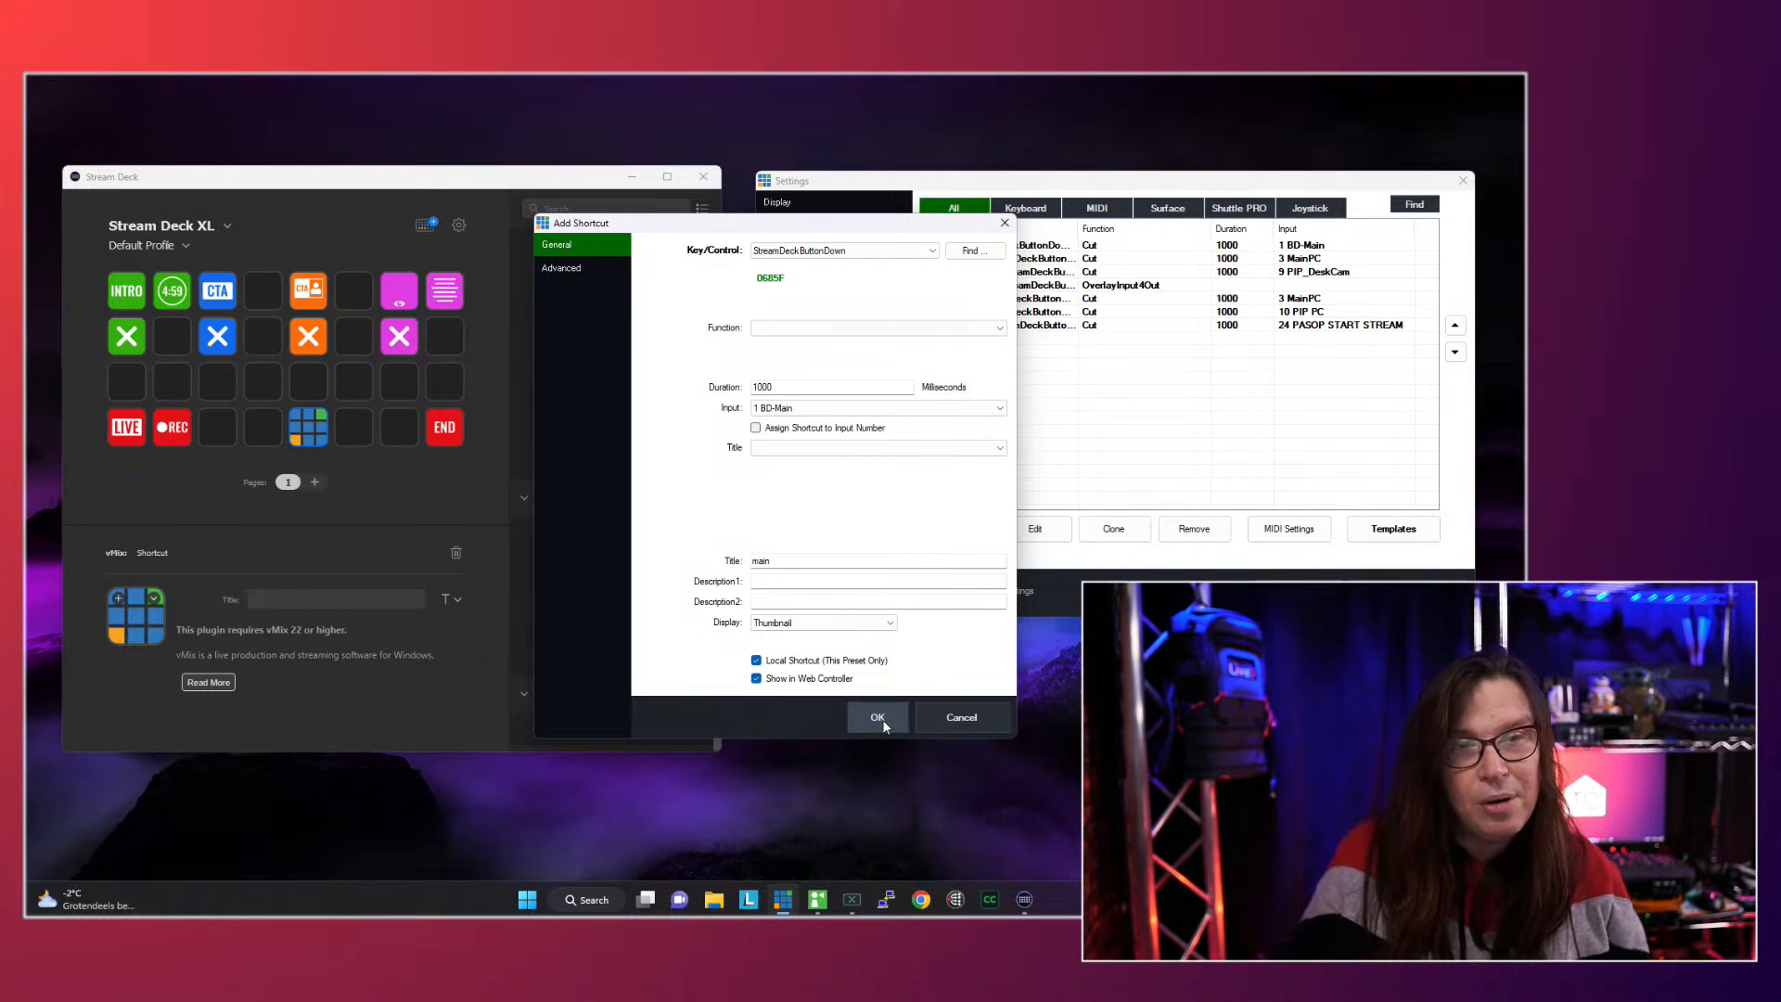
- Set the new main shortcut's function to Merge, then save the shortcut along with the vMix settings
left_click(882, 720)
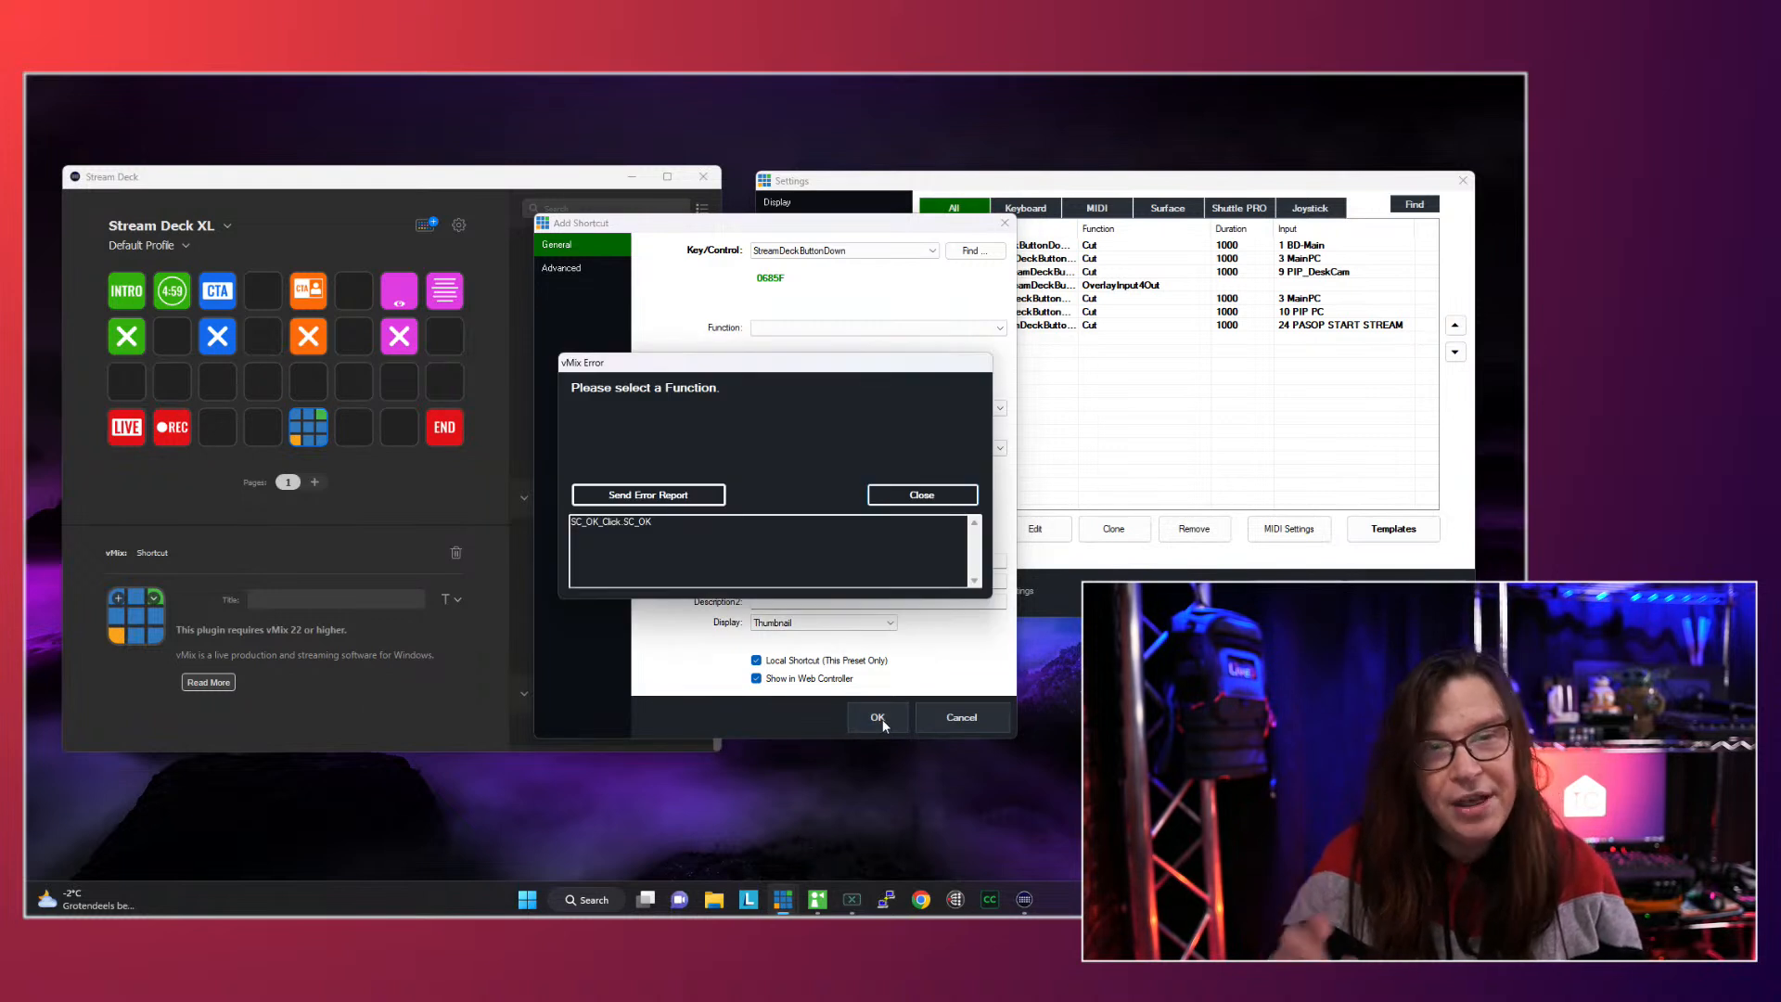
left_click(921, 495)
left_click(796, 329)
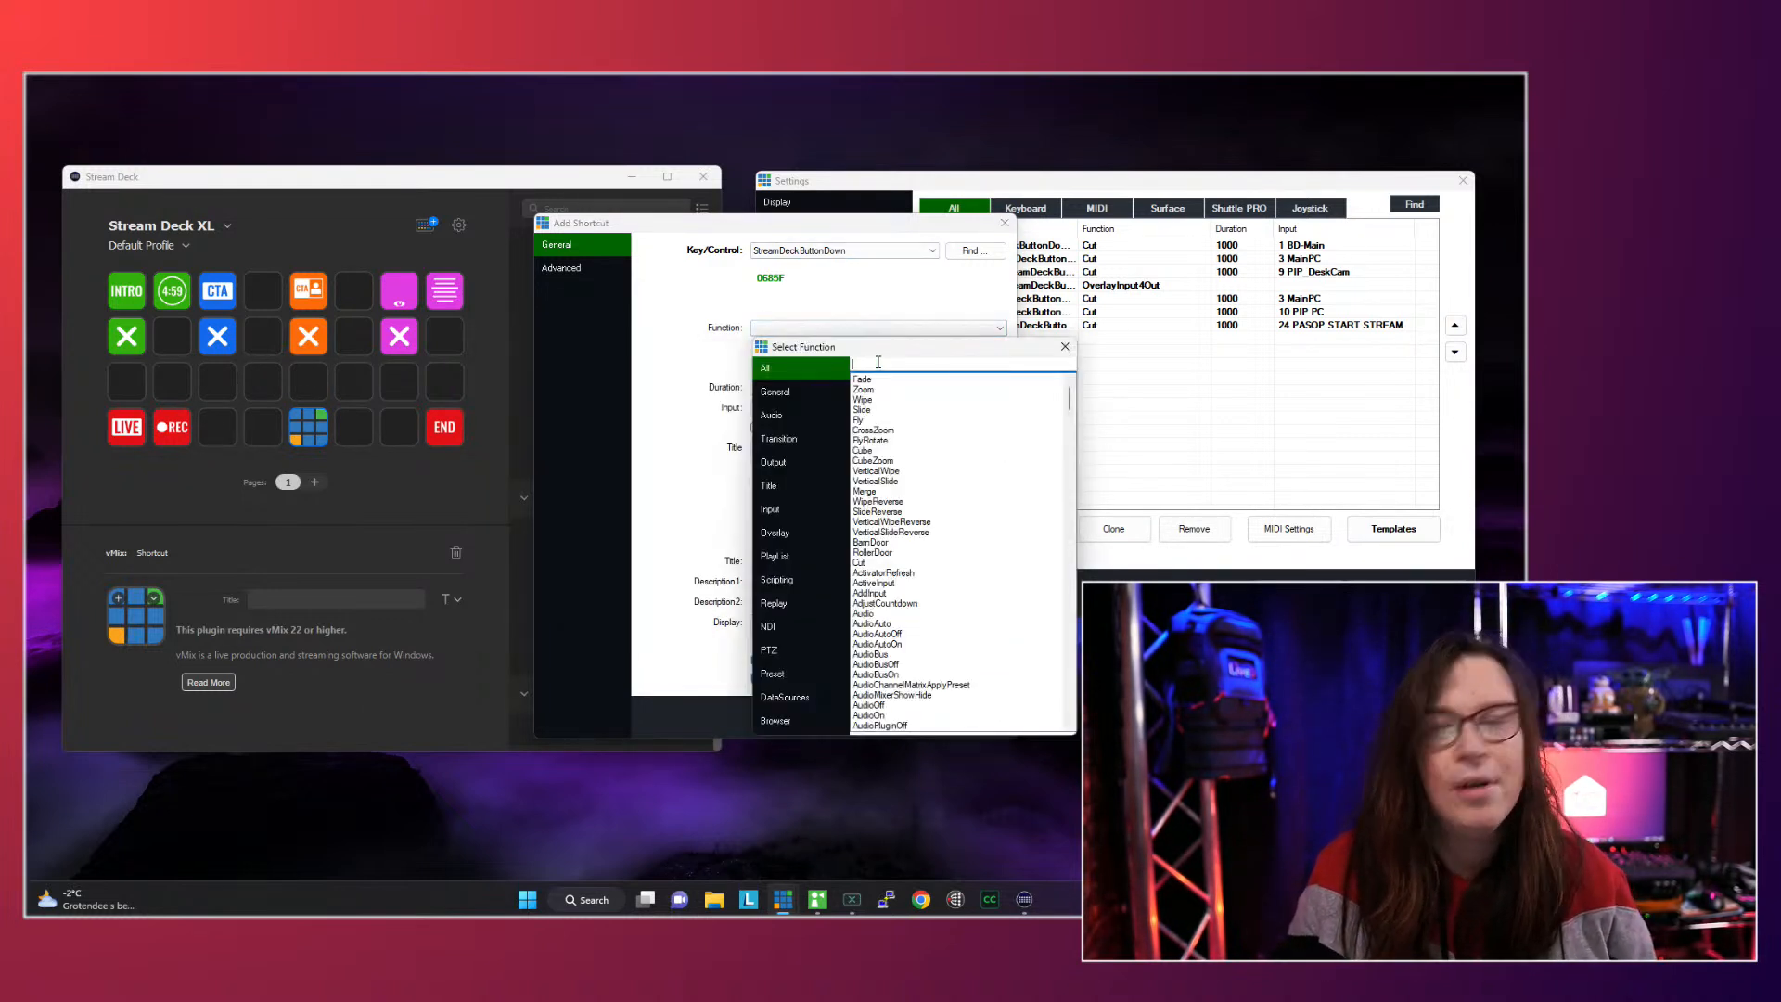
type("mer")
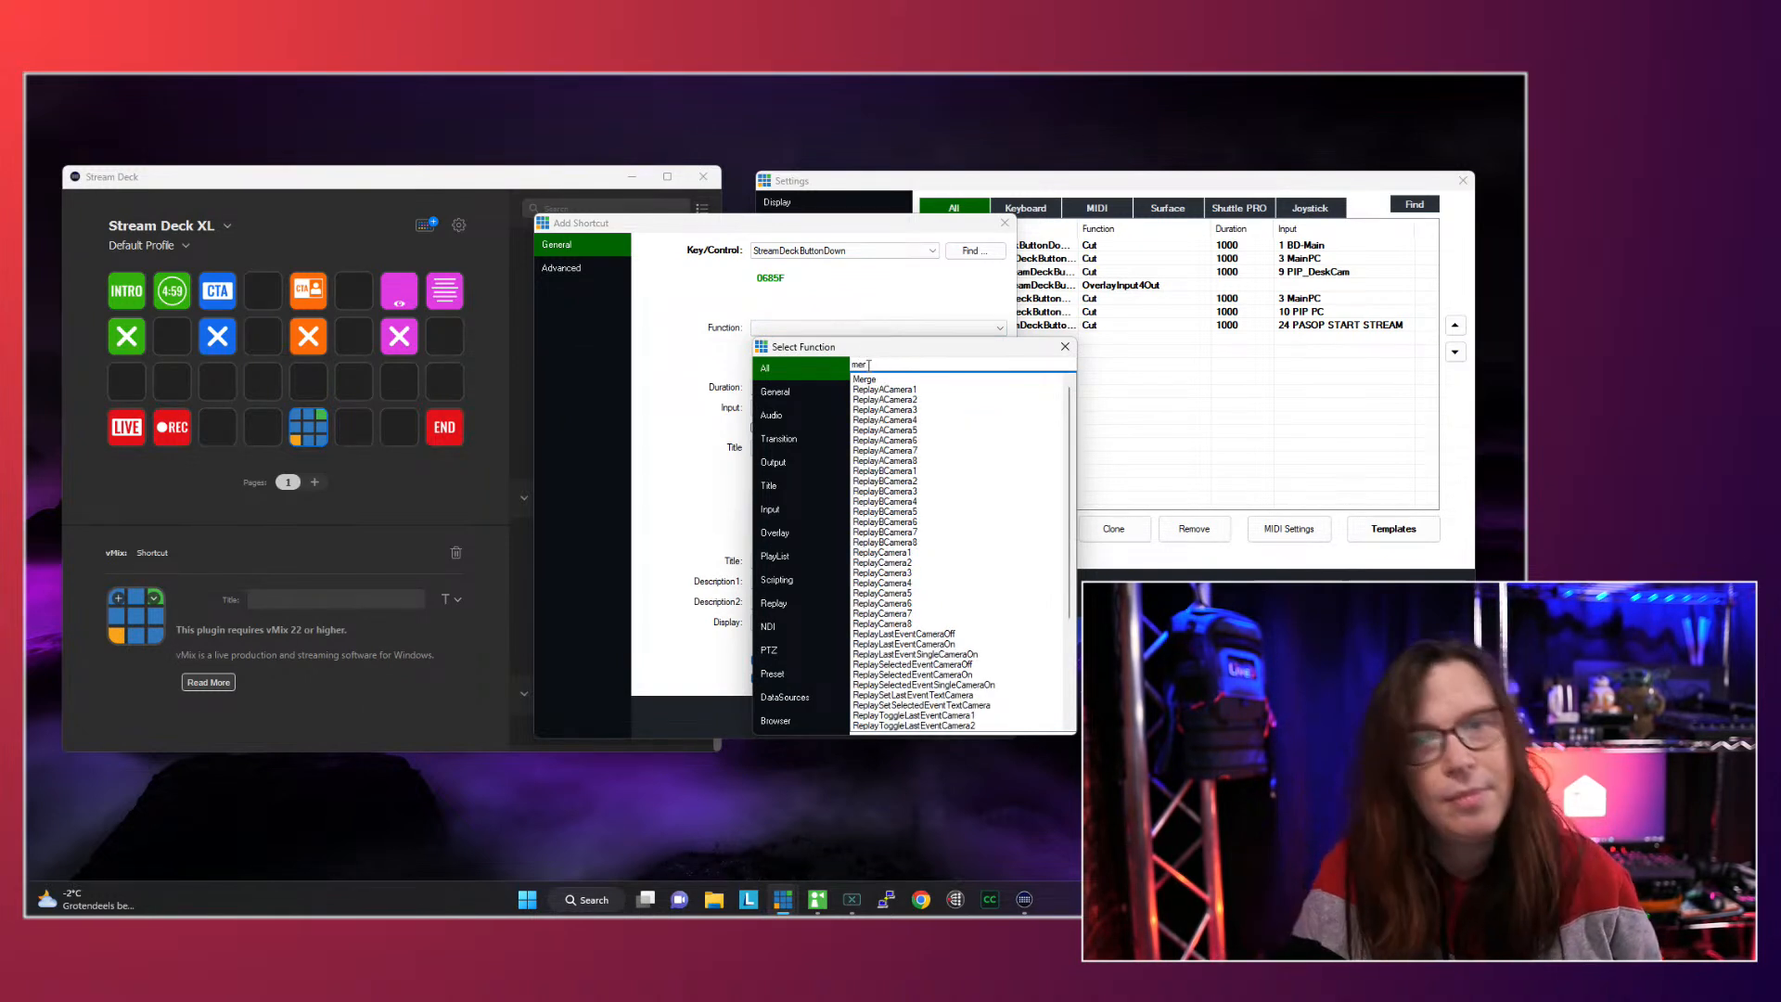
left_click(878, 380)
double_click(877, 380)
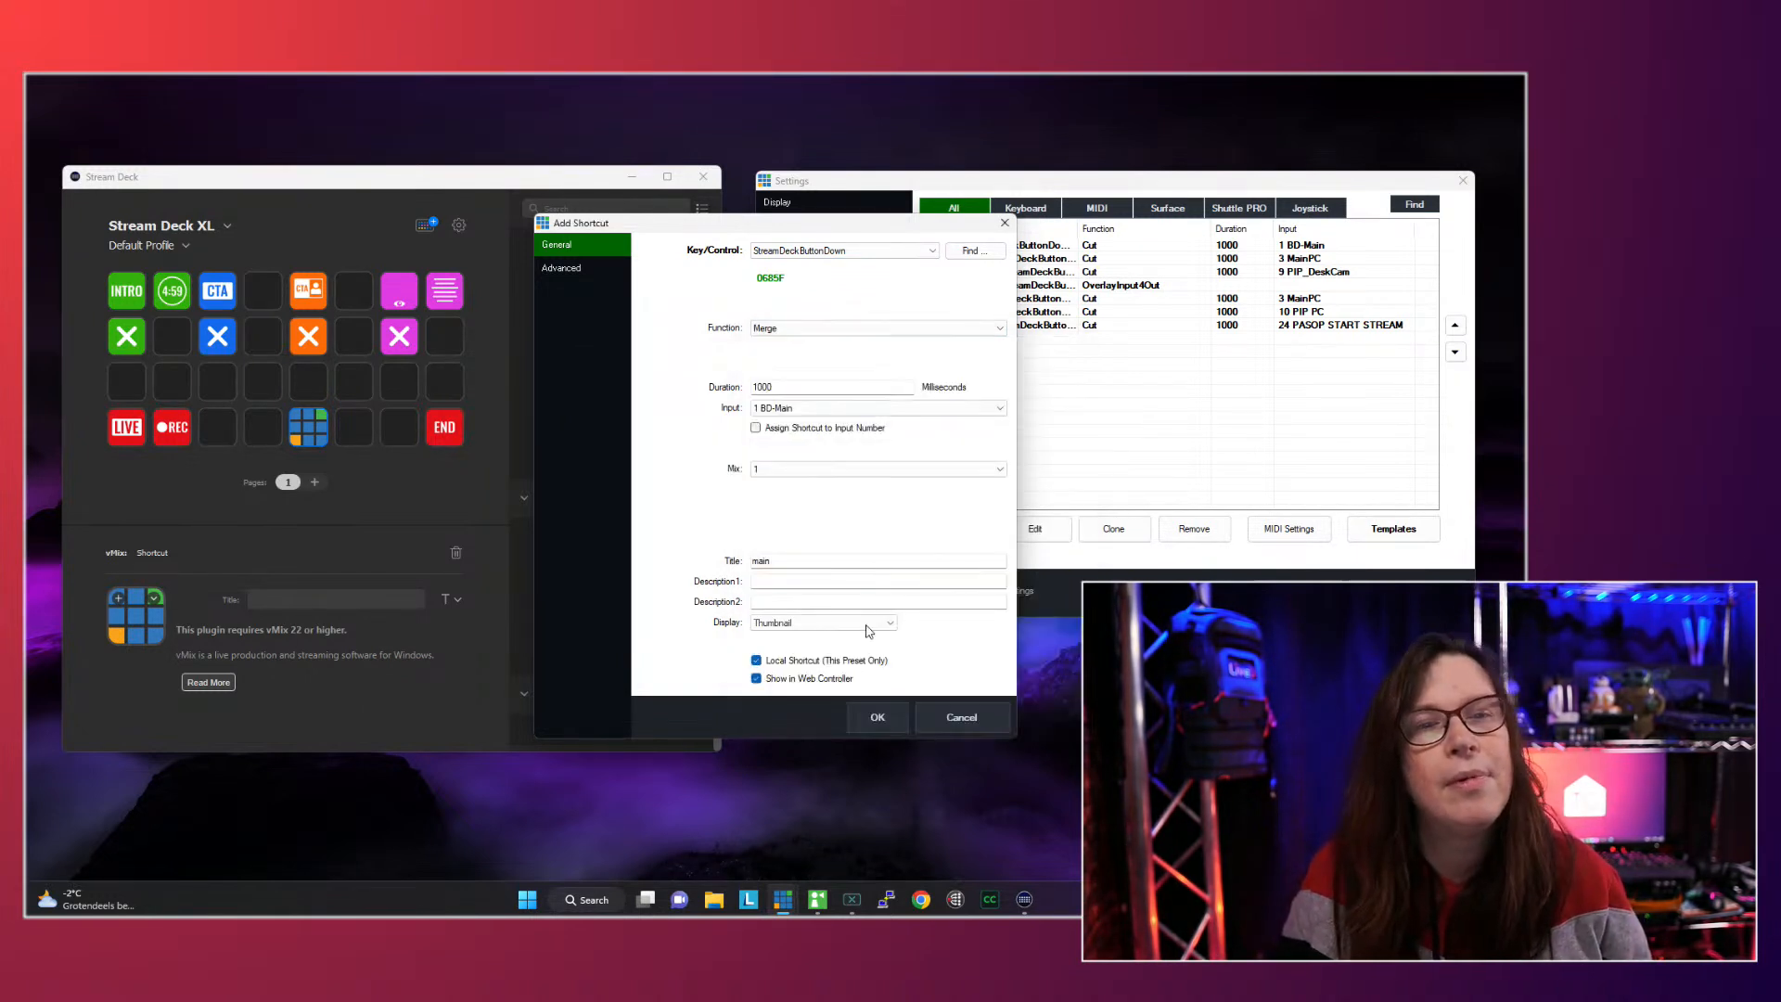
left_click(887, 716)
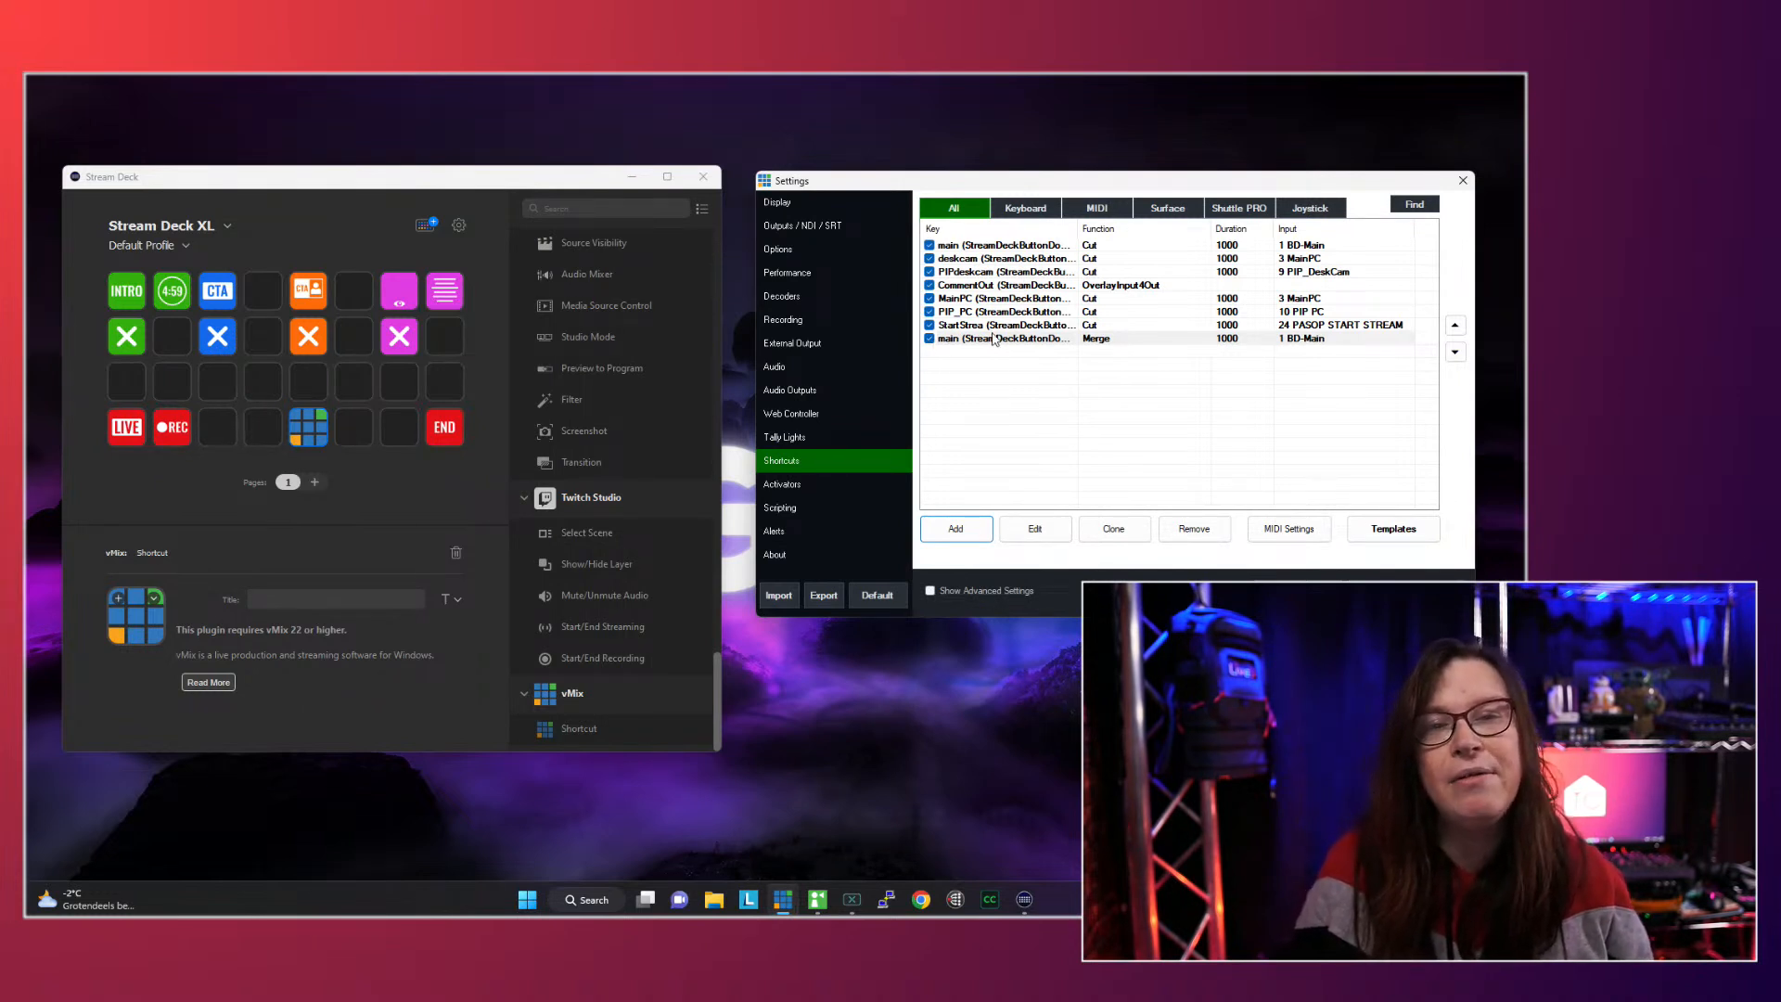
left_click(1234, 577)
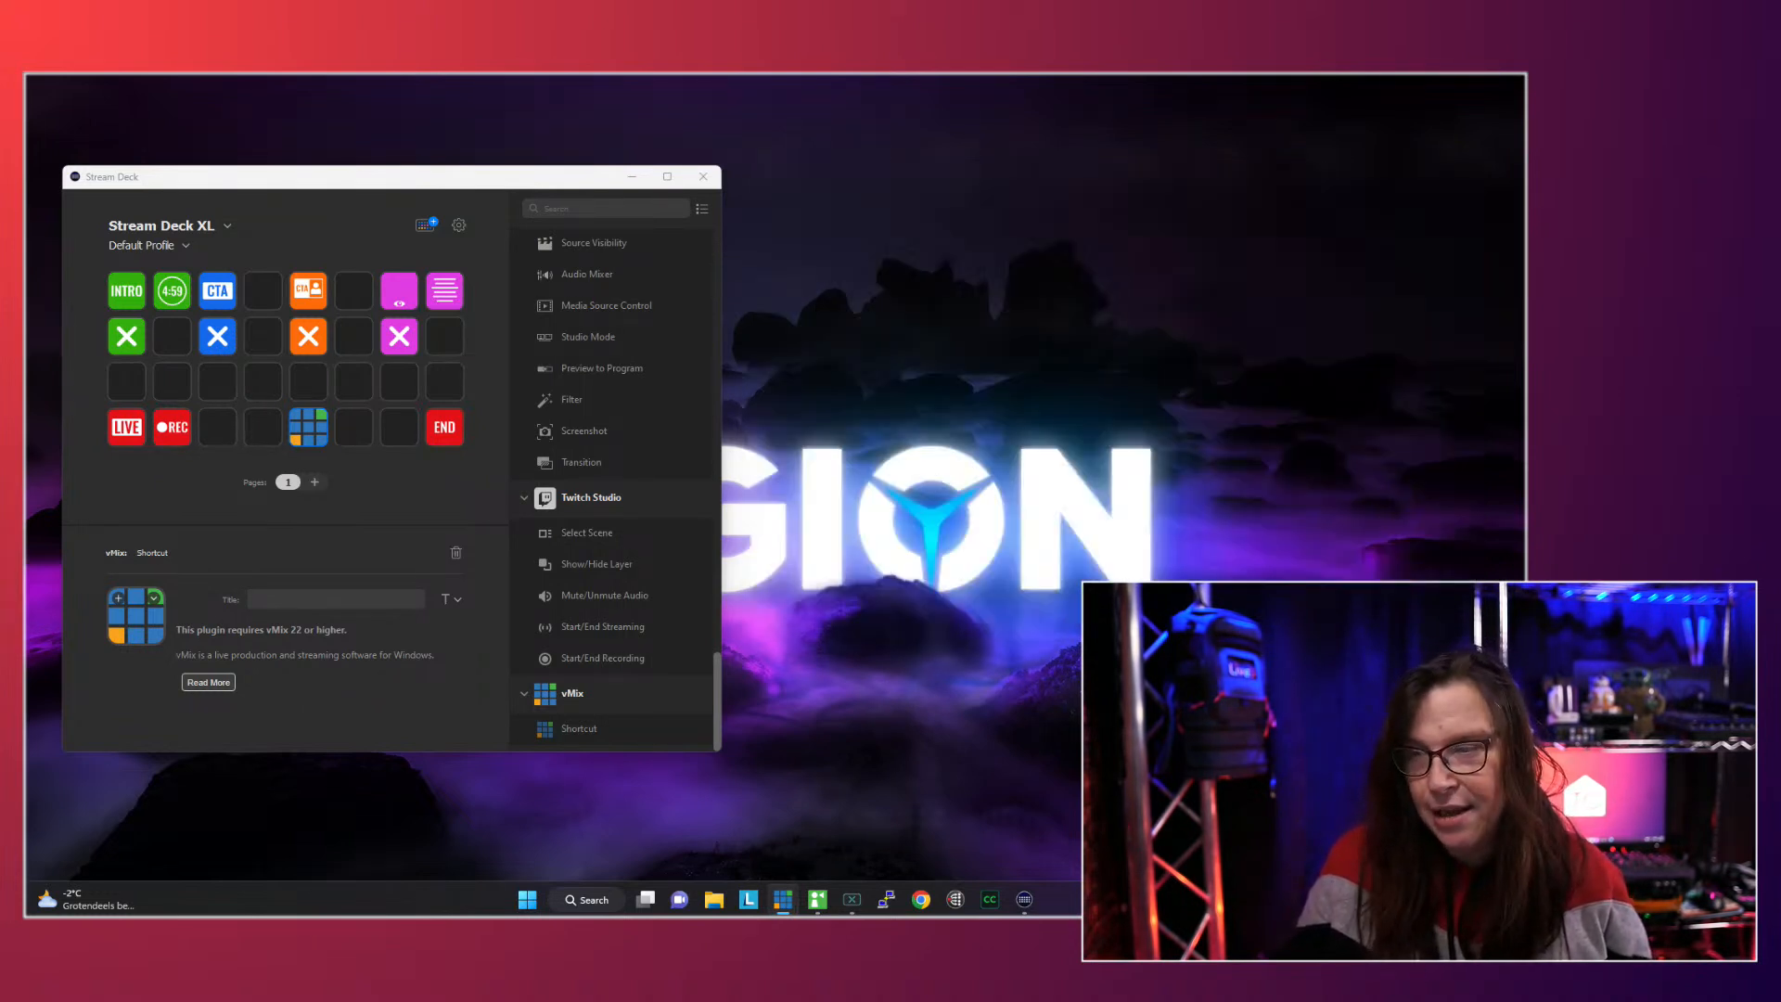
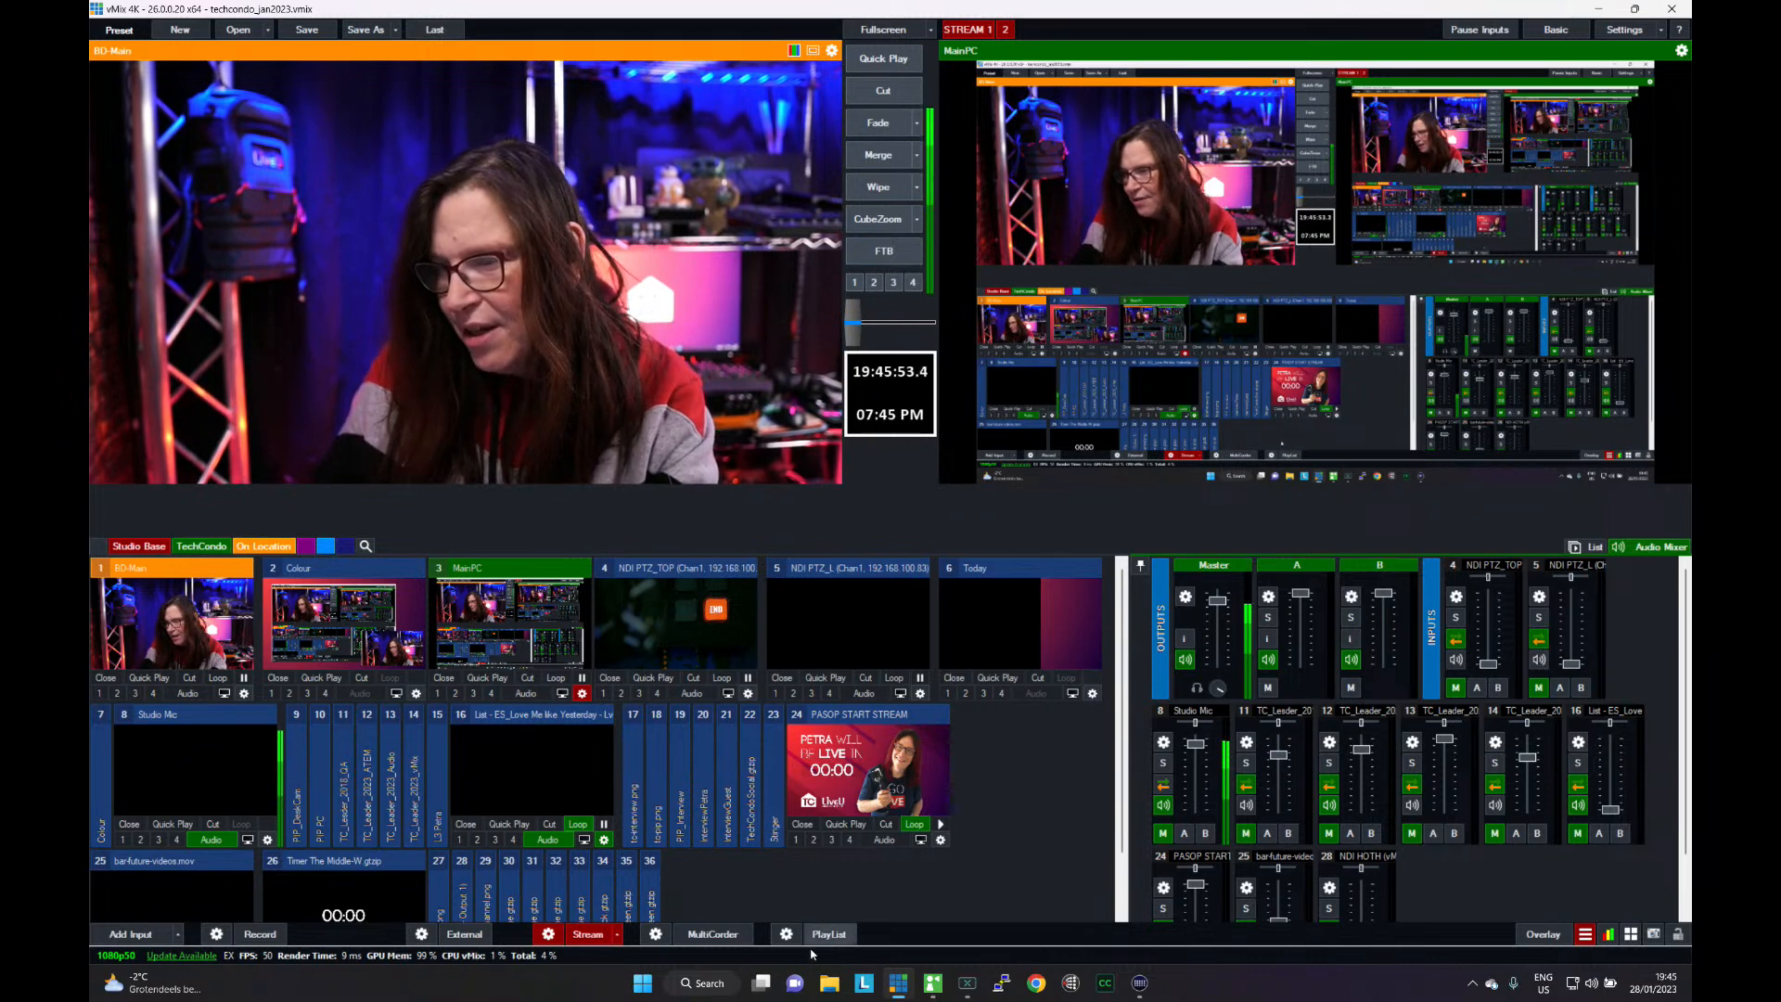
- Open the playlist editor and create a new playlist named tc_demo
left_click(821, 935)
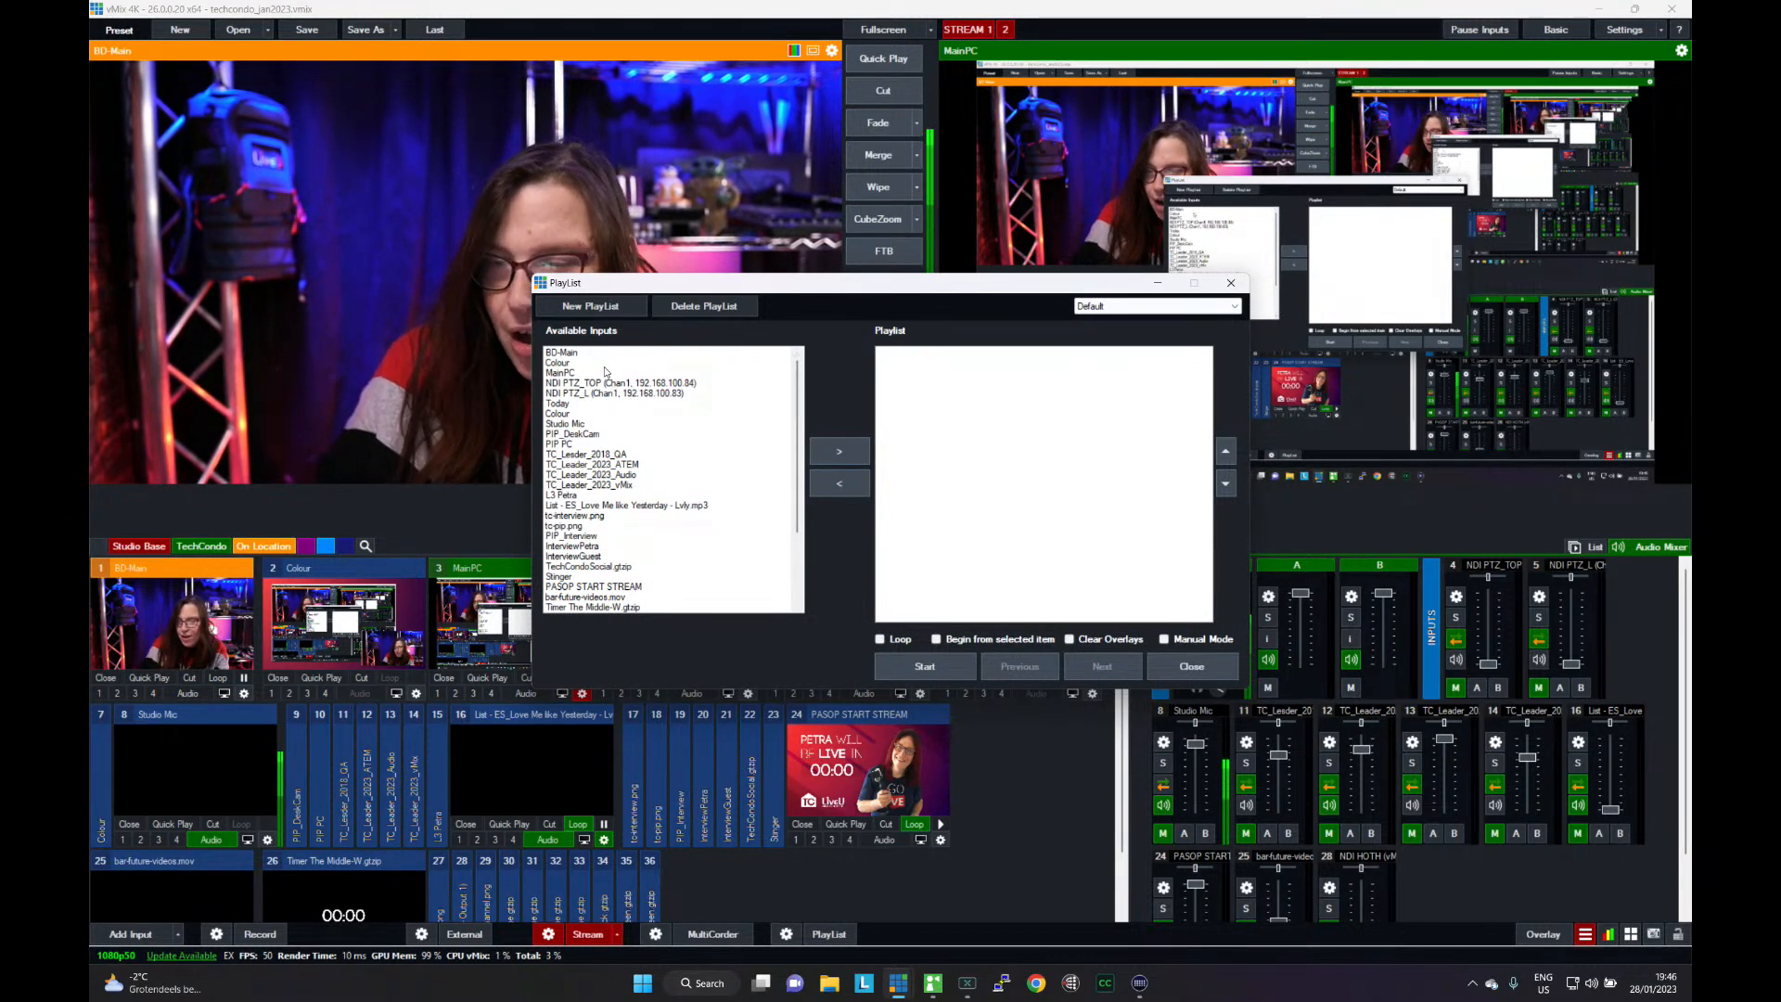
scroll(609, 399, "down", 3)
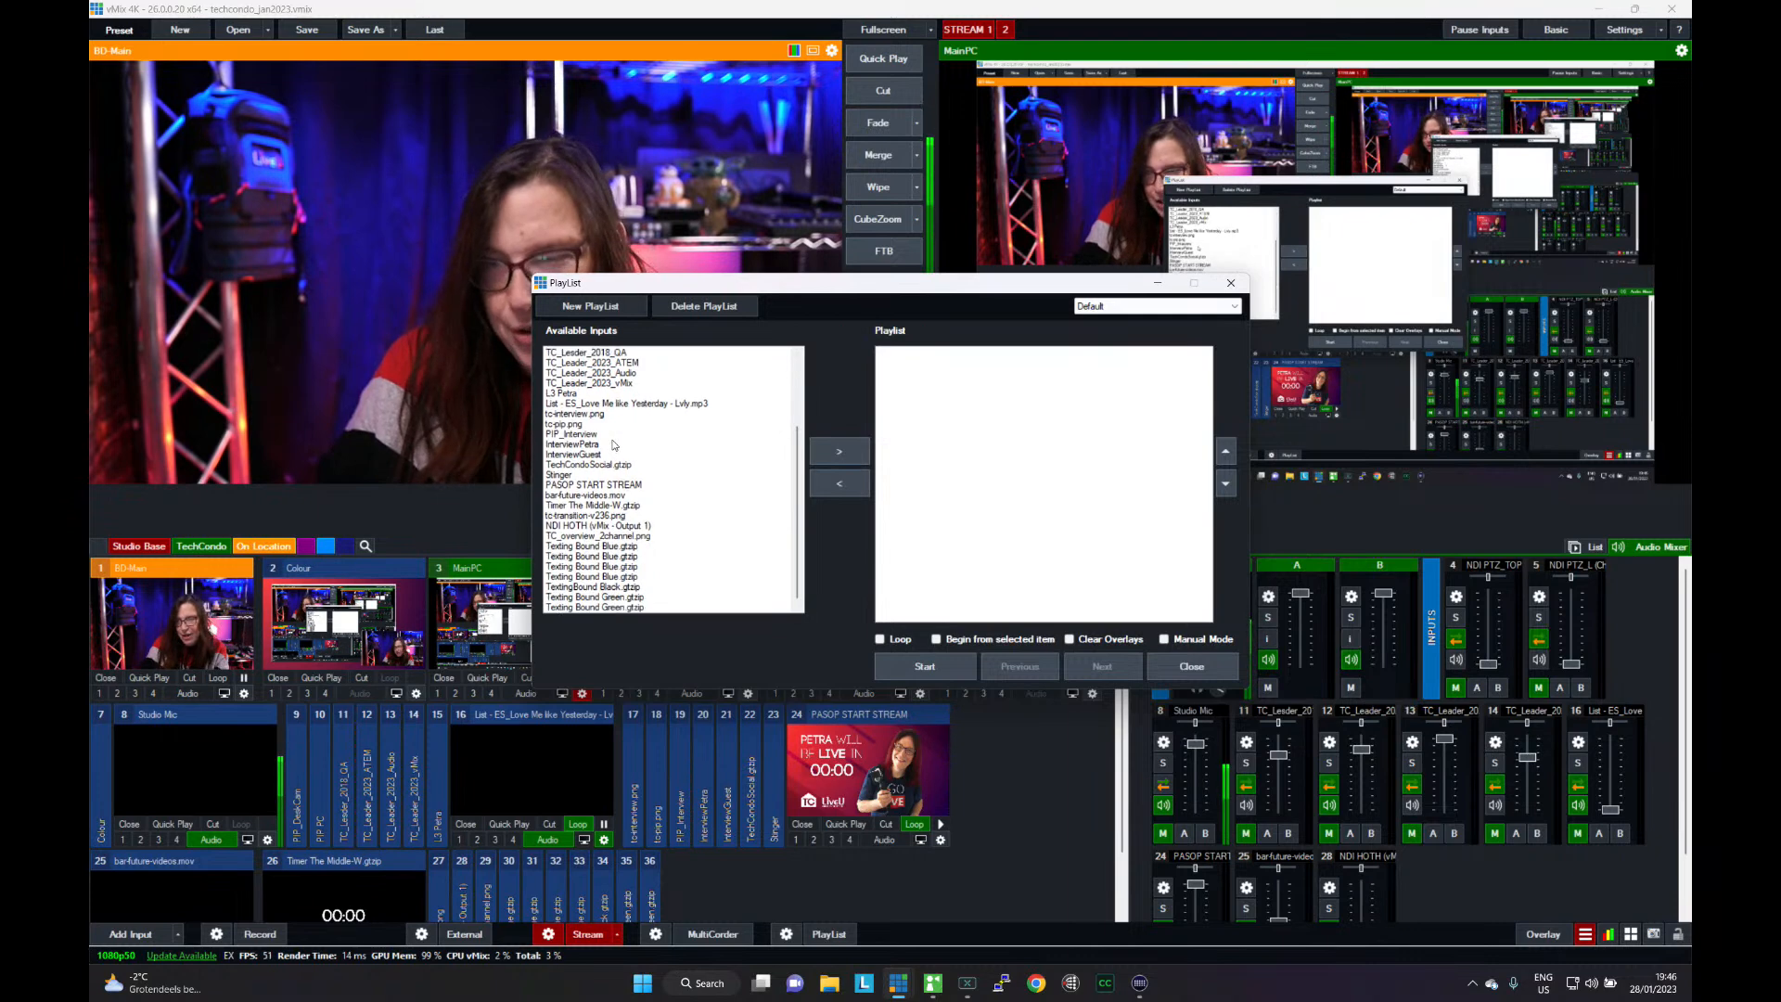
scroll(612, 446, "up", 3)
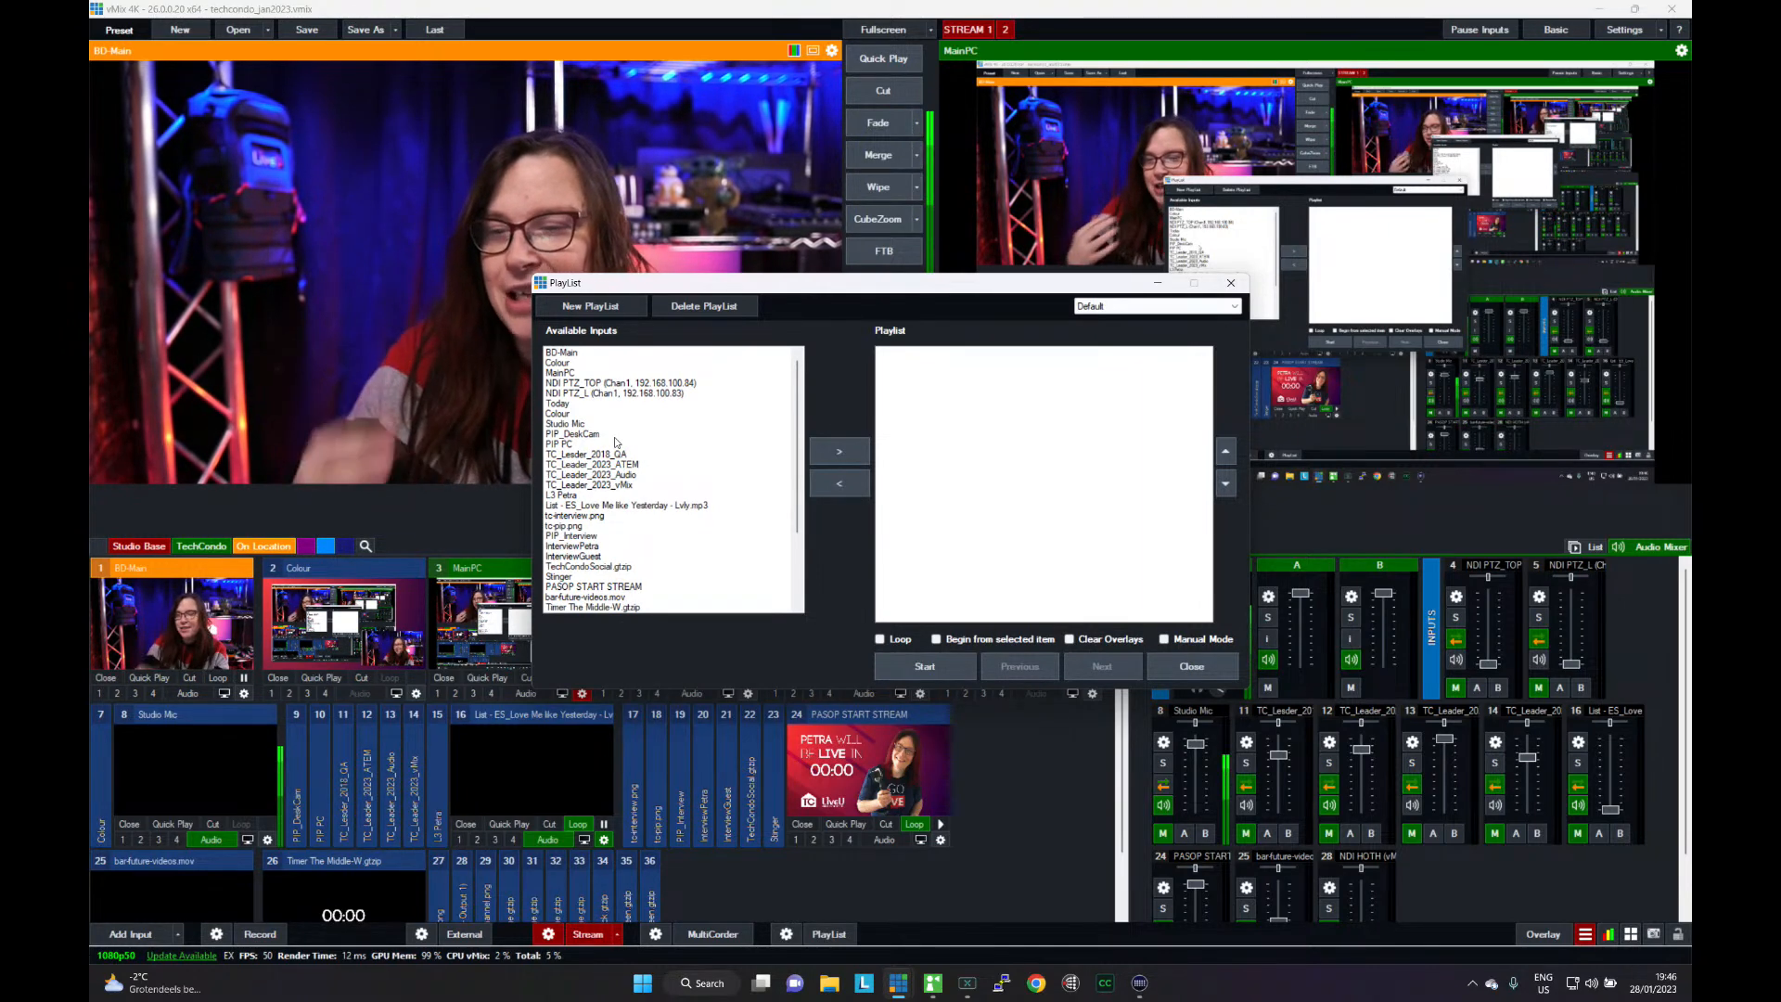
left_click(568, 308)
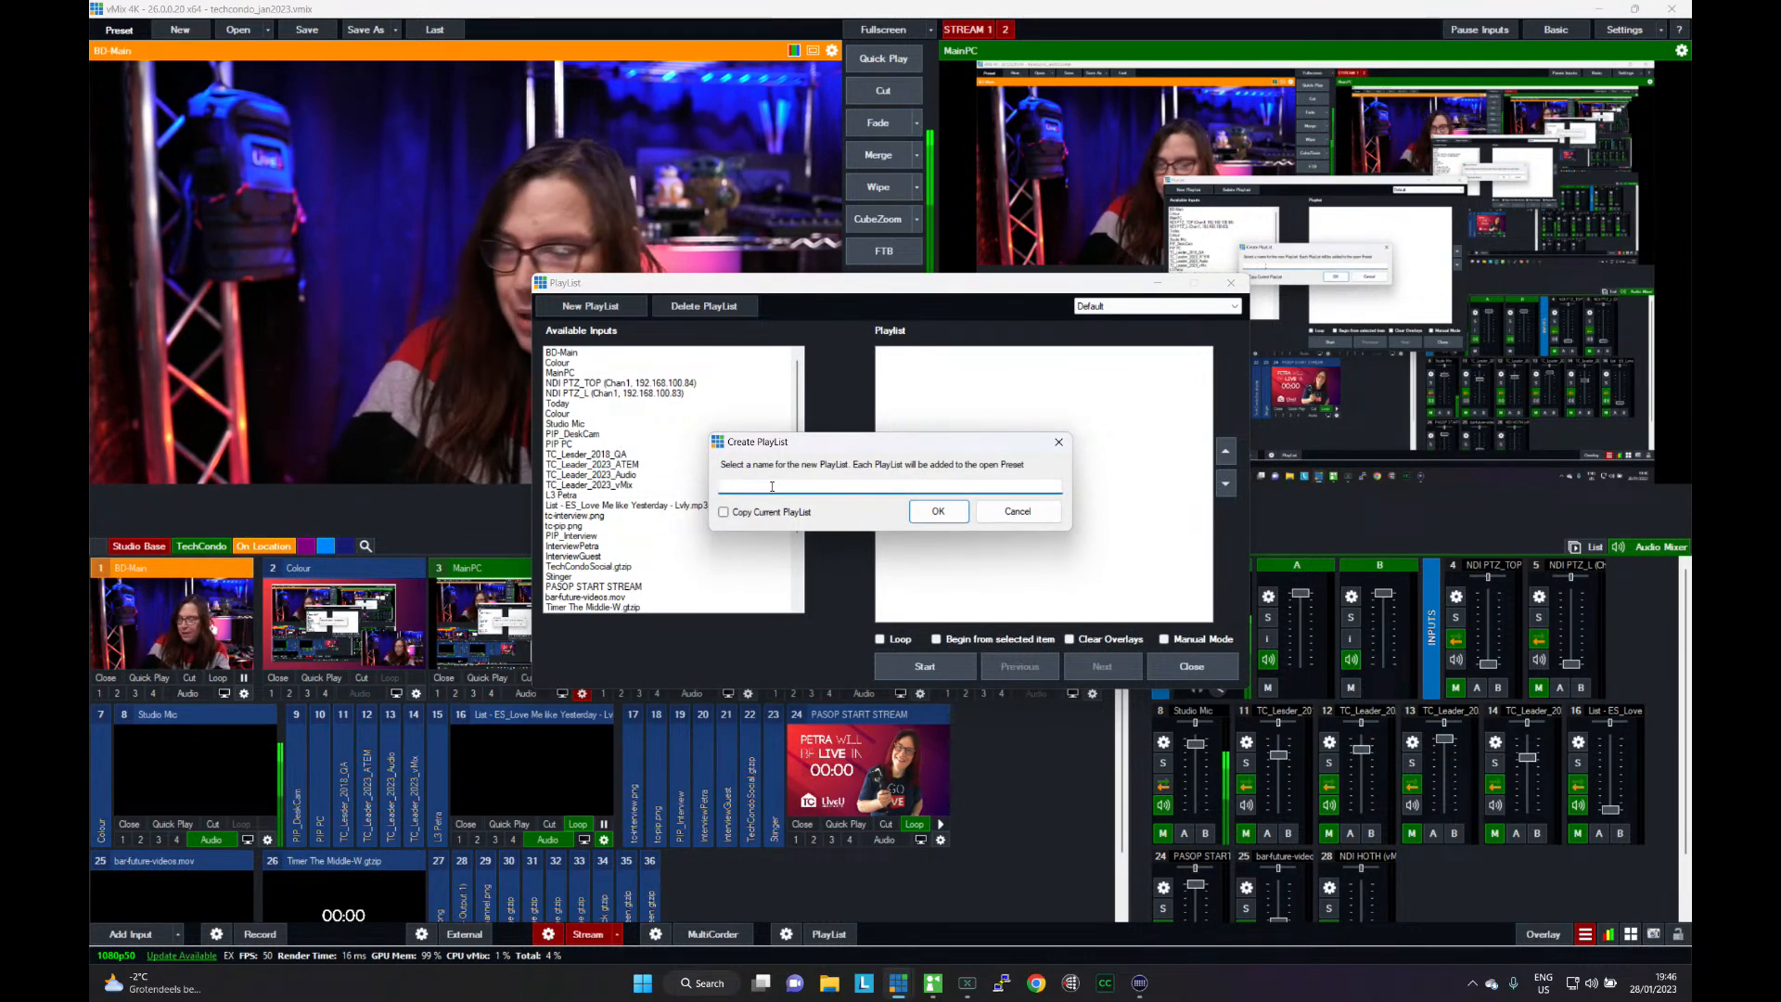
type("tc_")
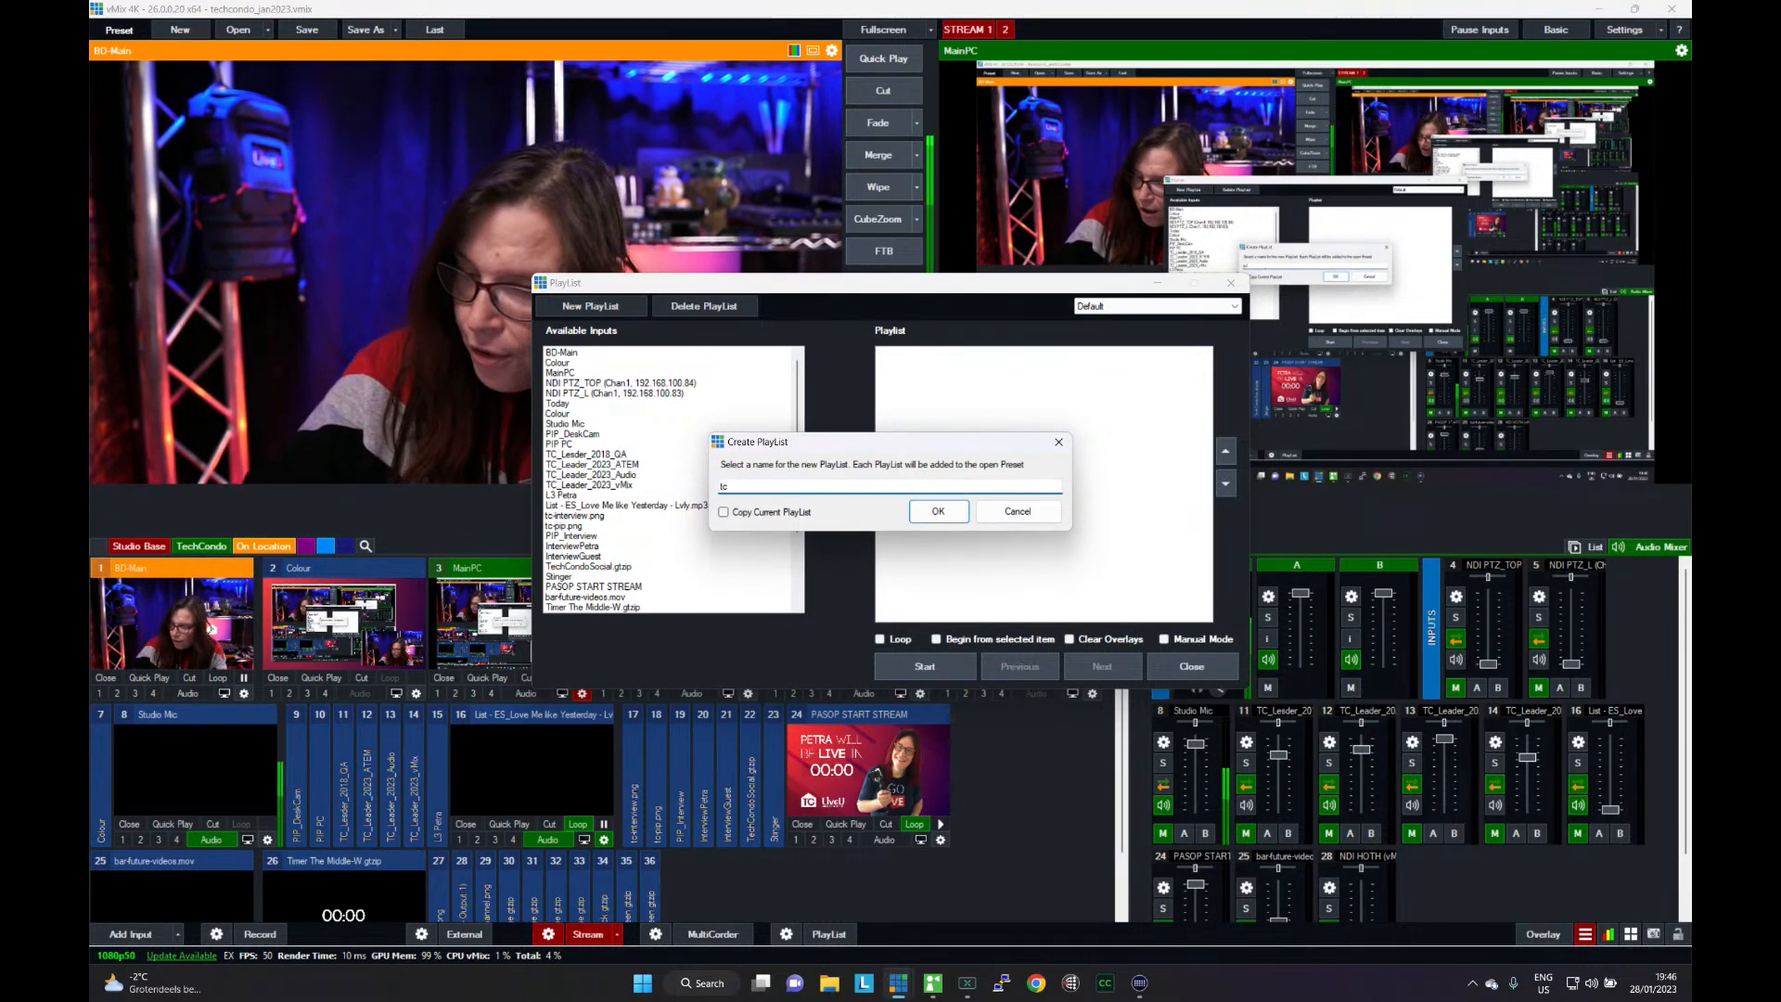
type("de")
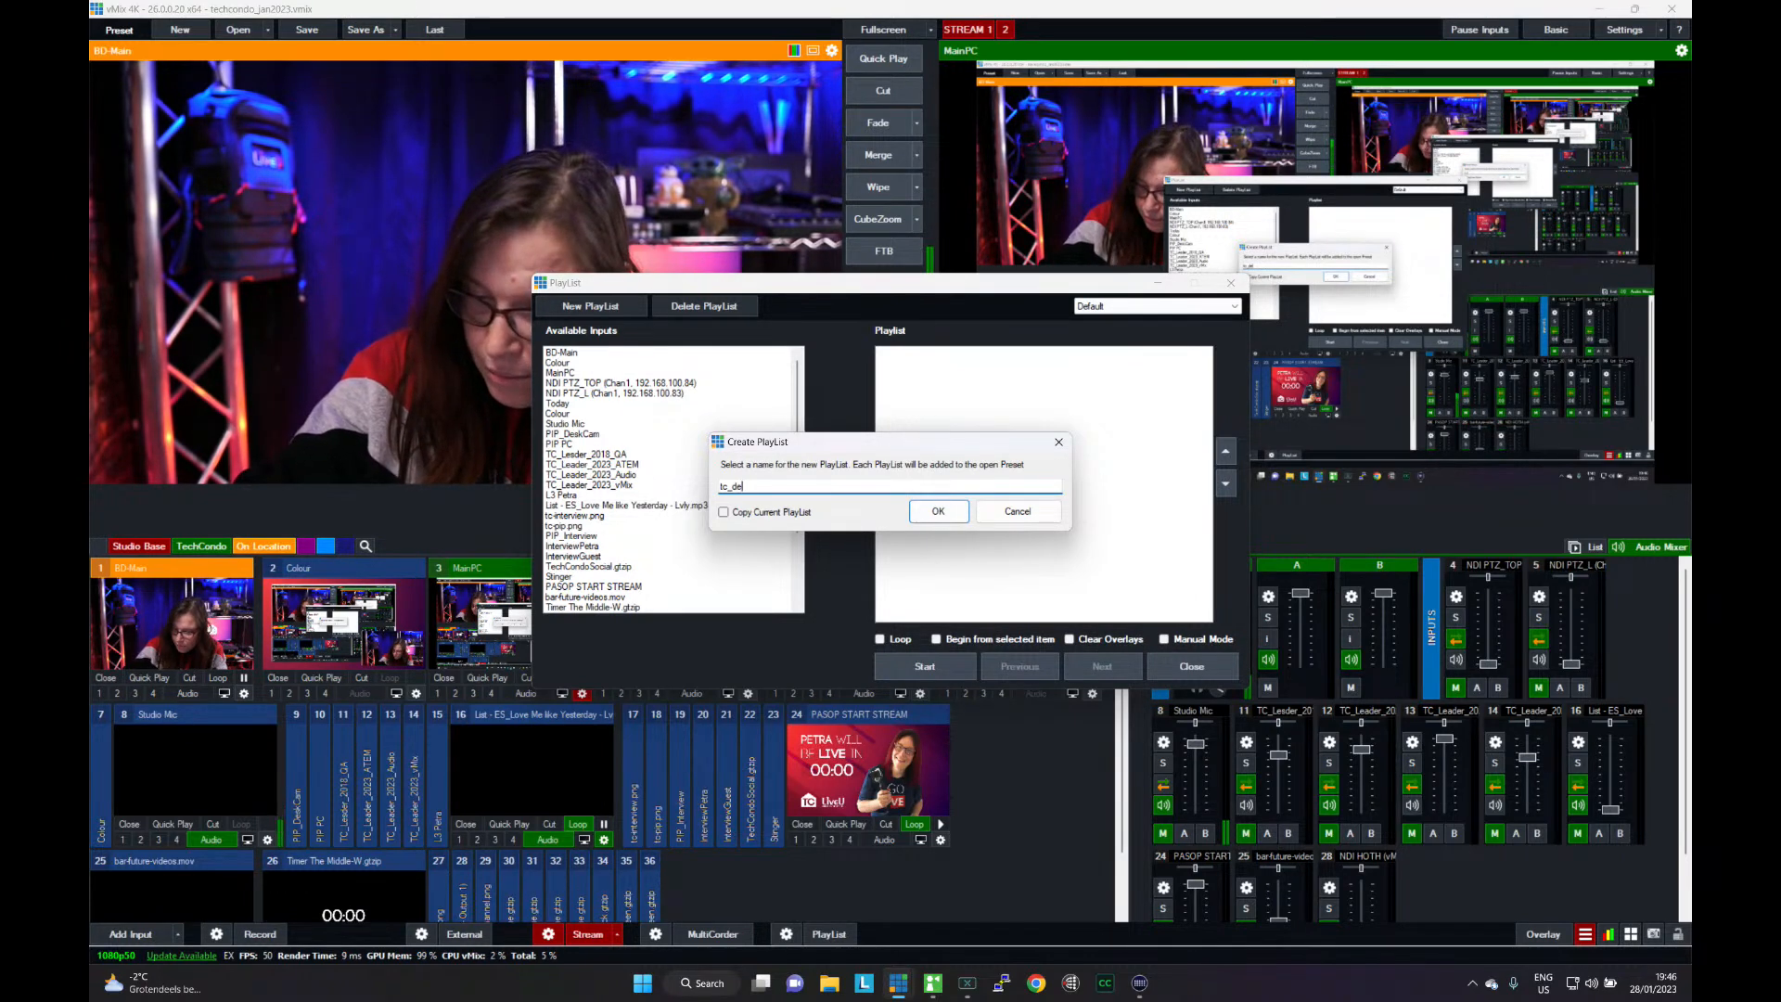
type("mo")
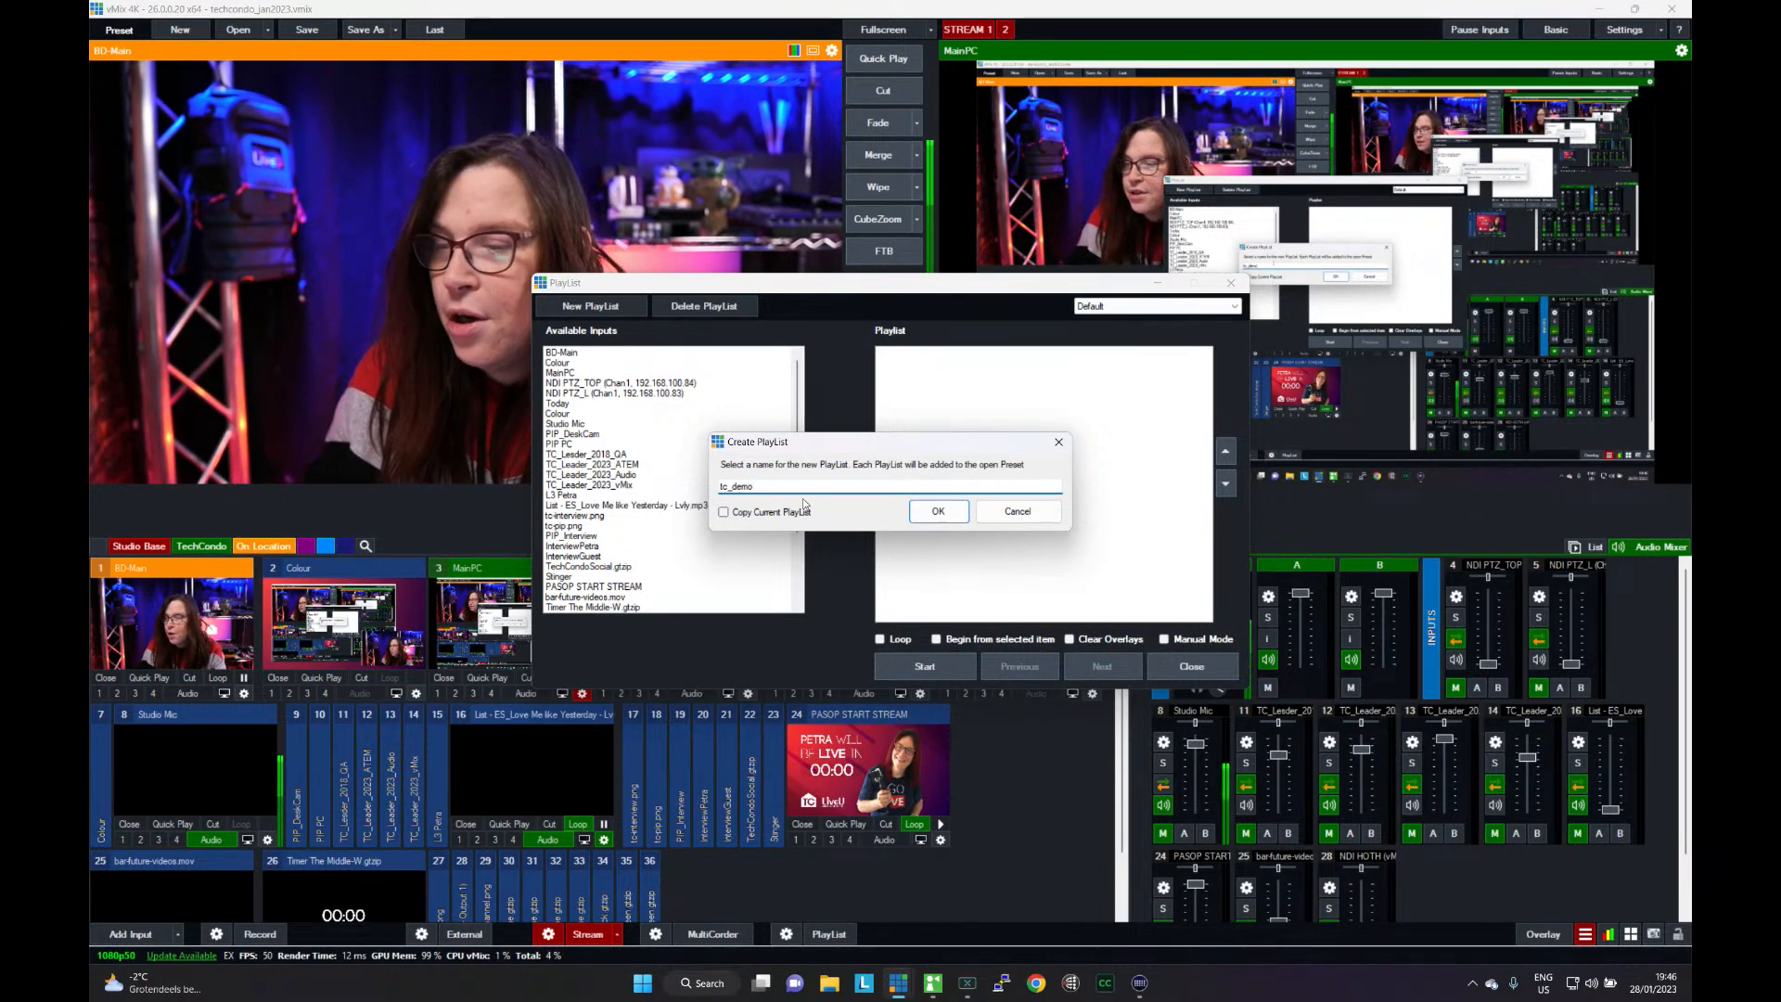
left_click(930, 512)
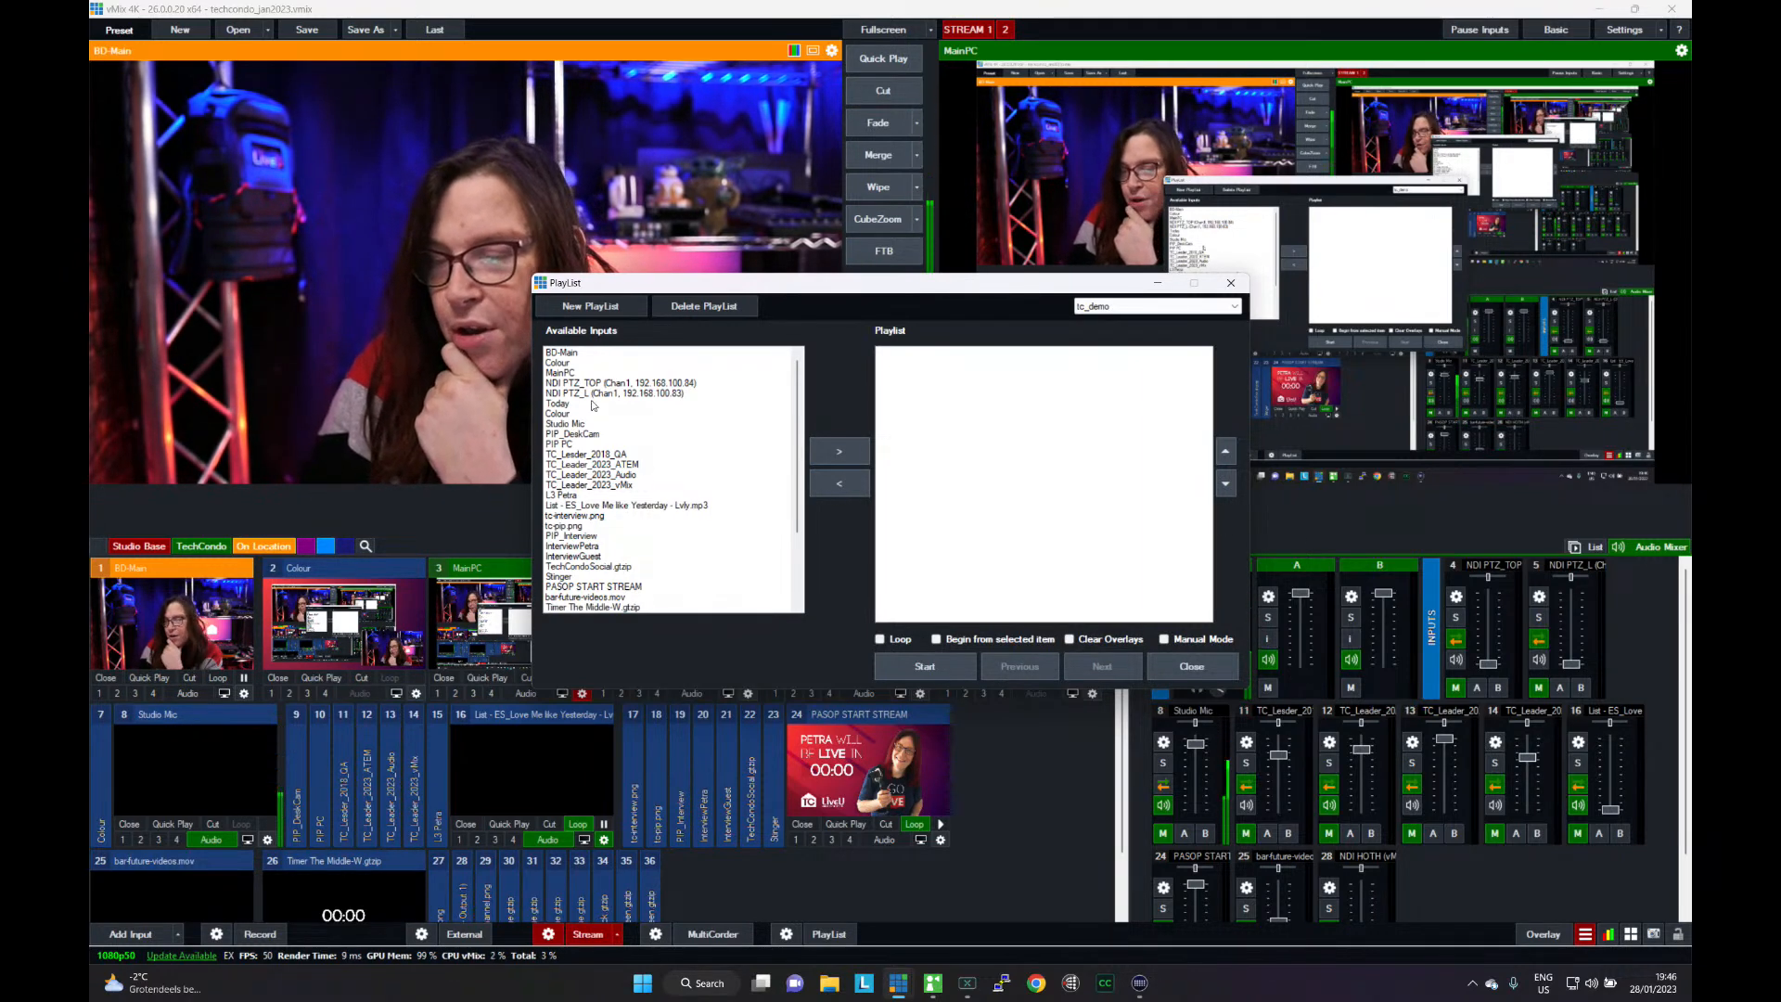
- Add BD-Main to the tc_demo playlist and accept its entry settings with a Cut transition and Normal display type
left_click(564, 352)
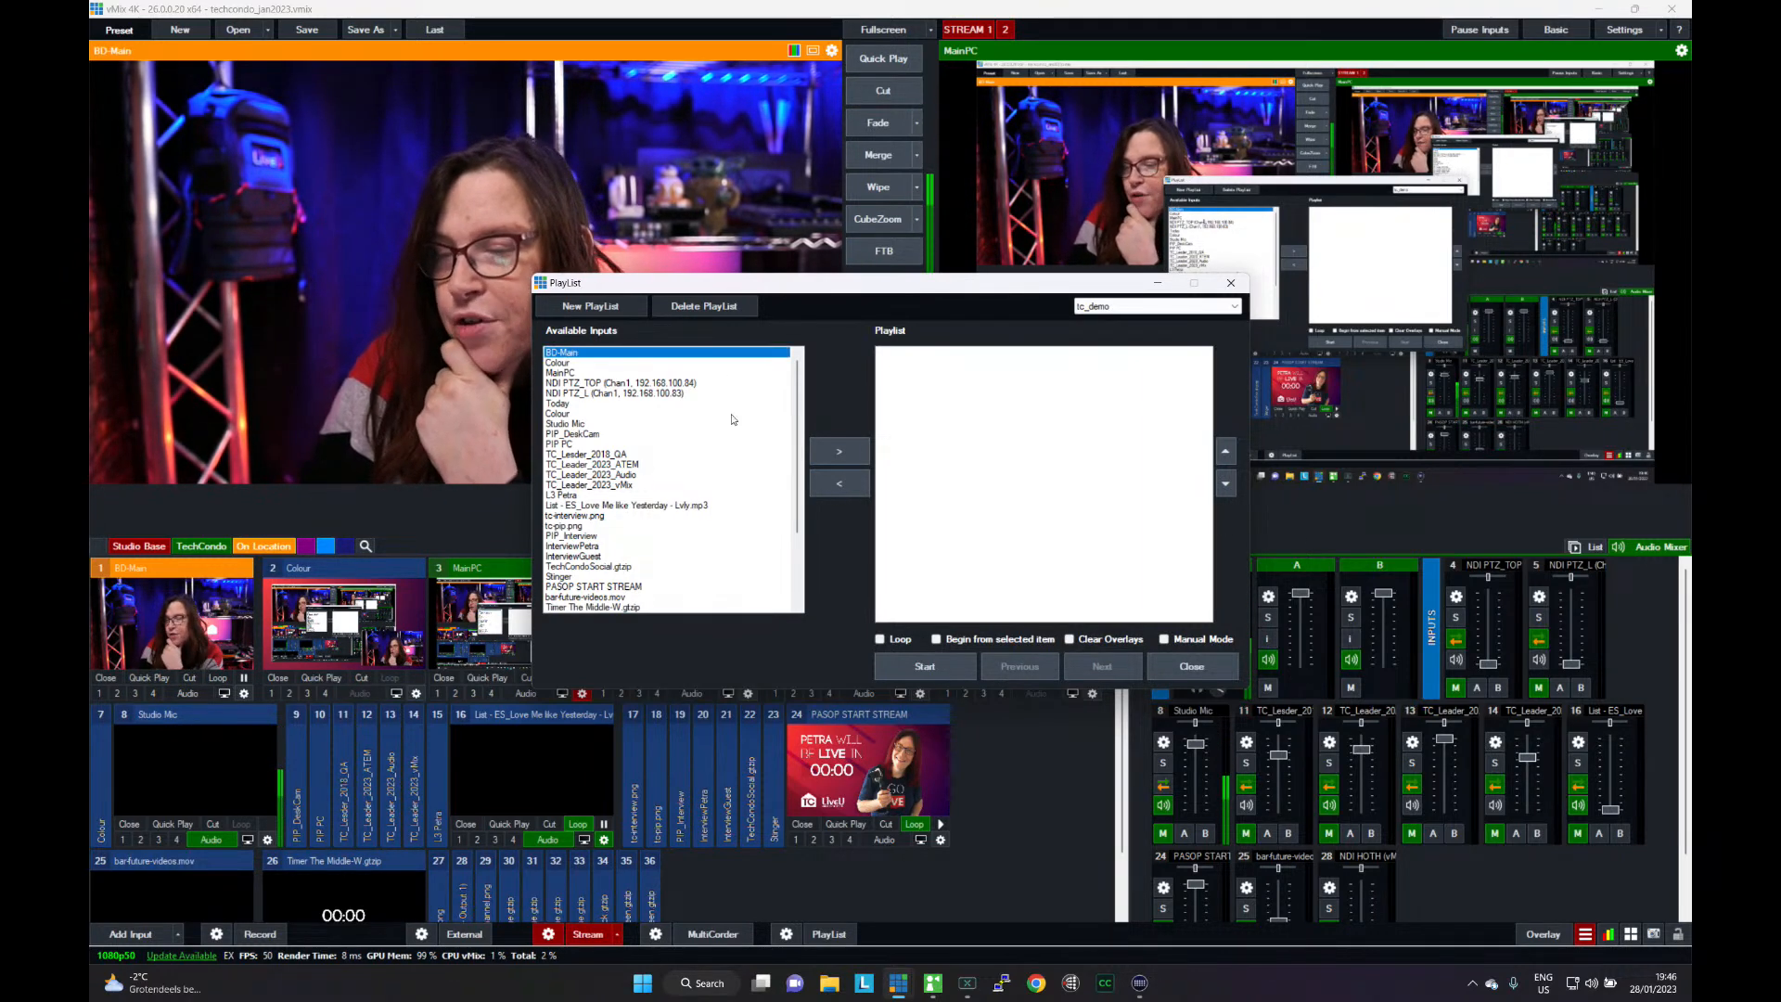
left_click(832, 451)
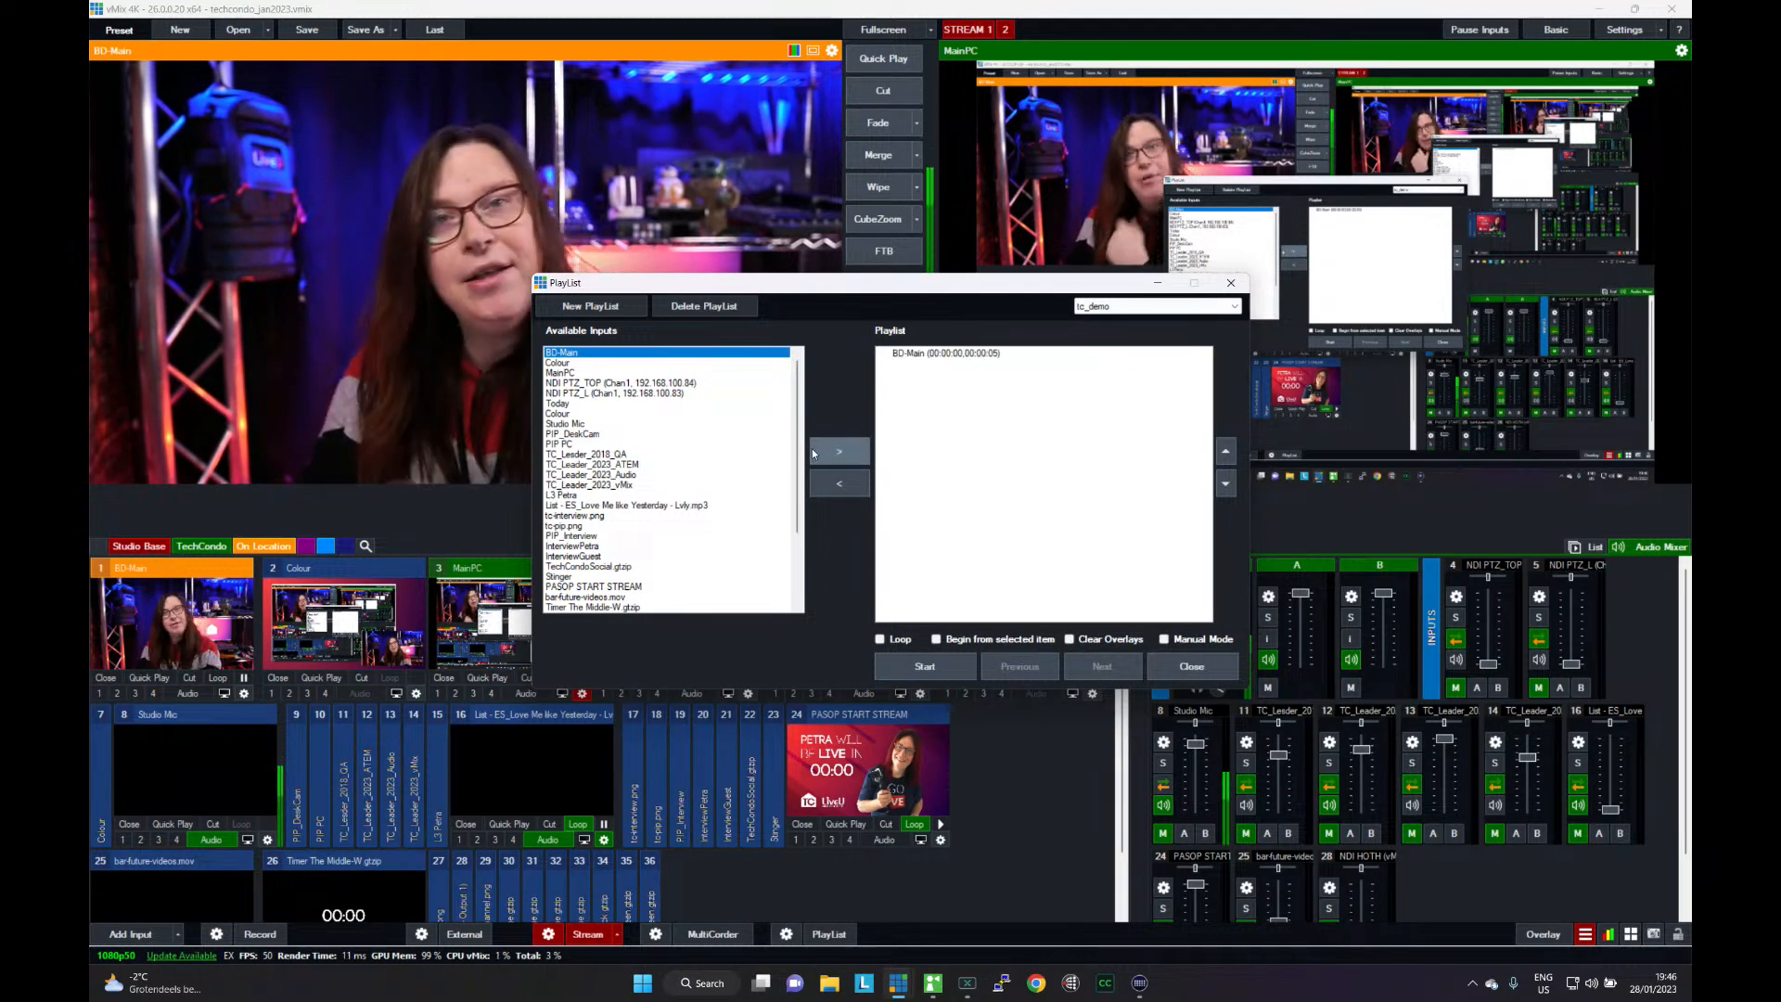
double_click(951, 359)
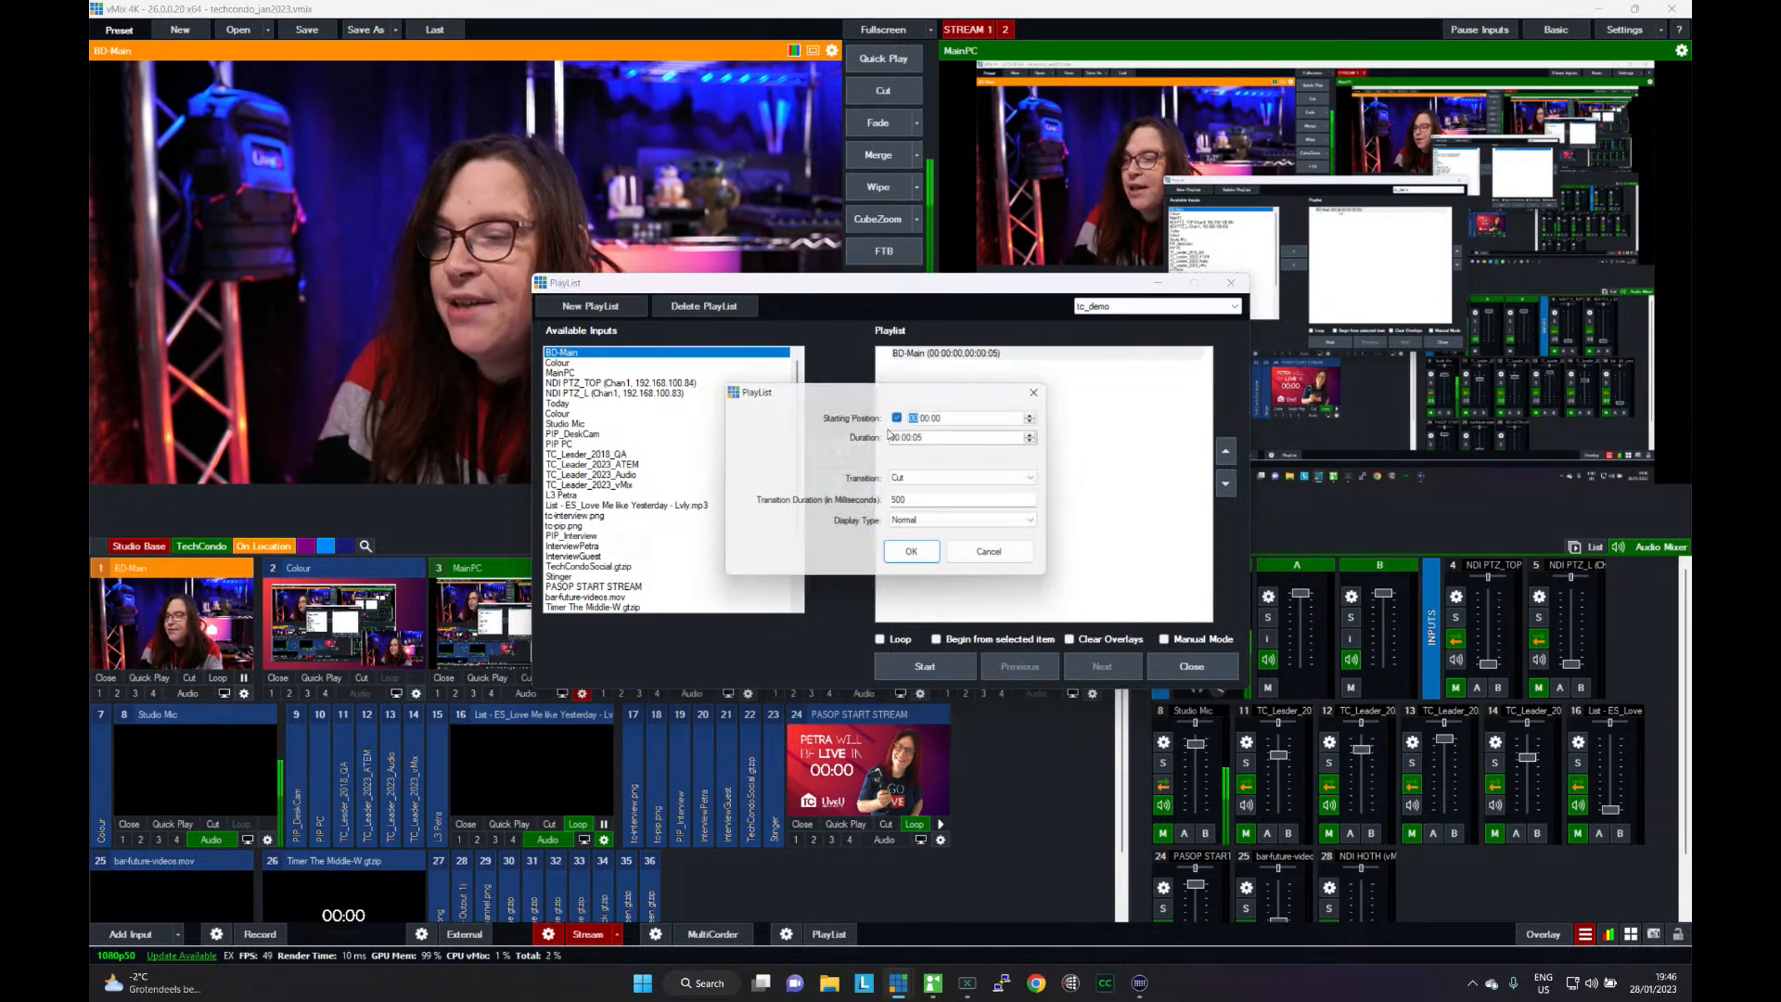
left_click(923, 483)
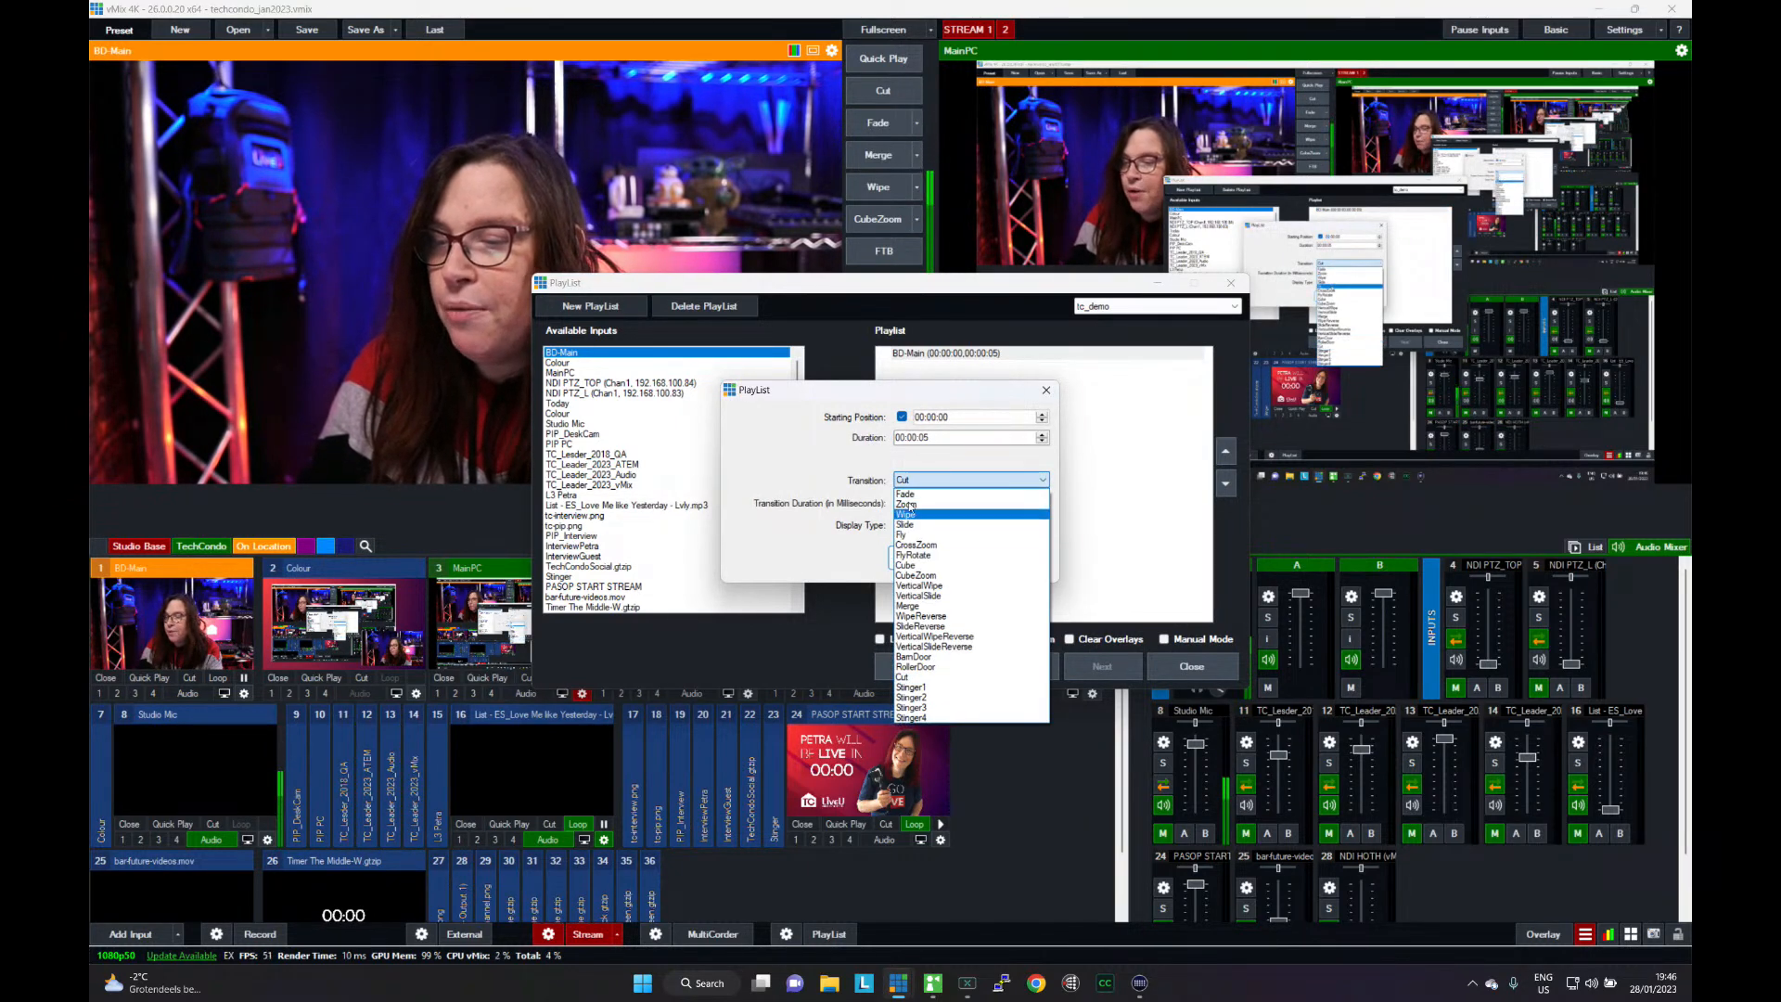
left_click(822, 474)
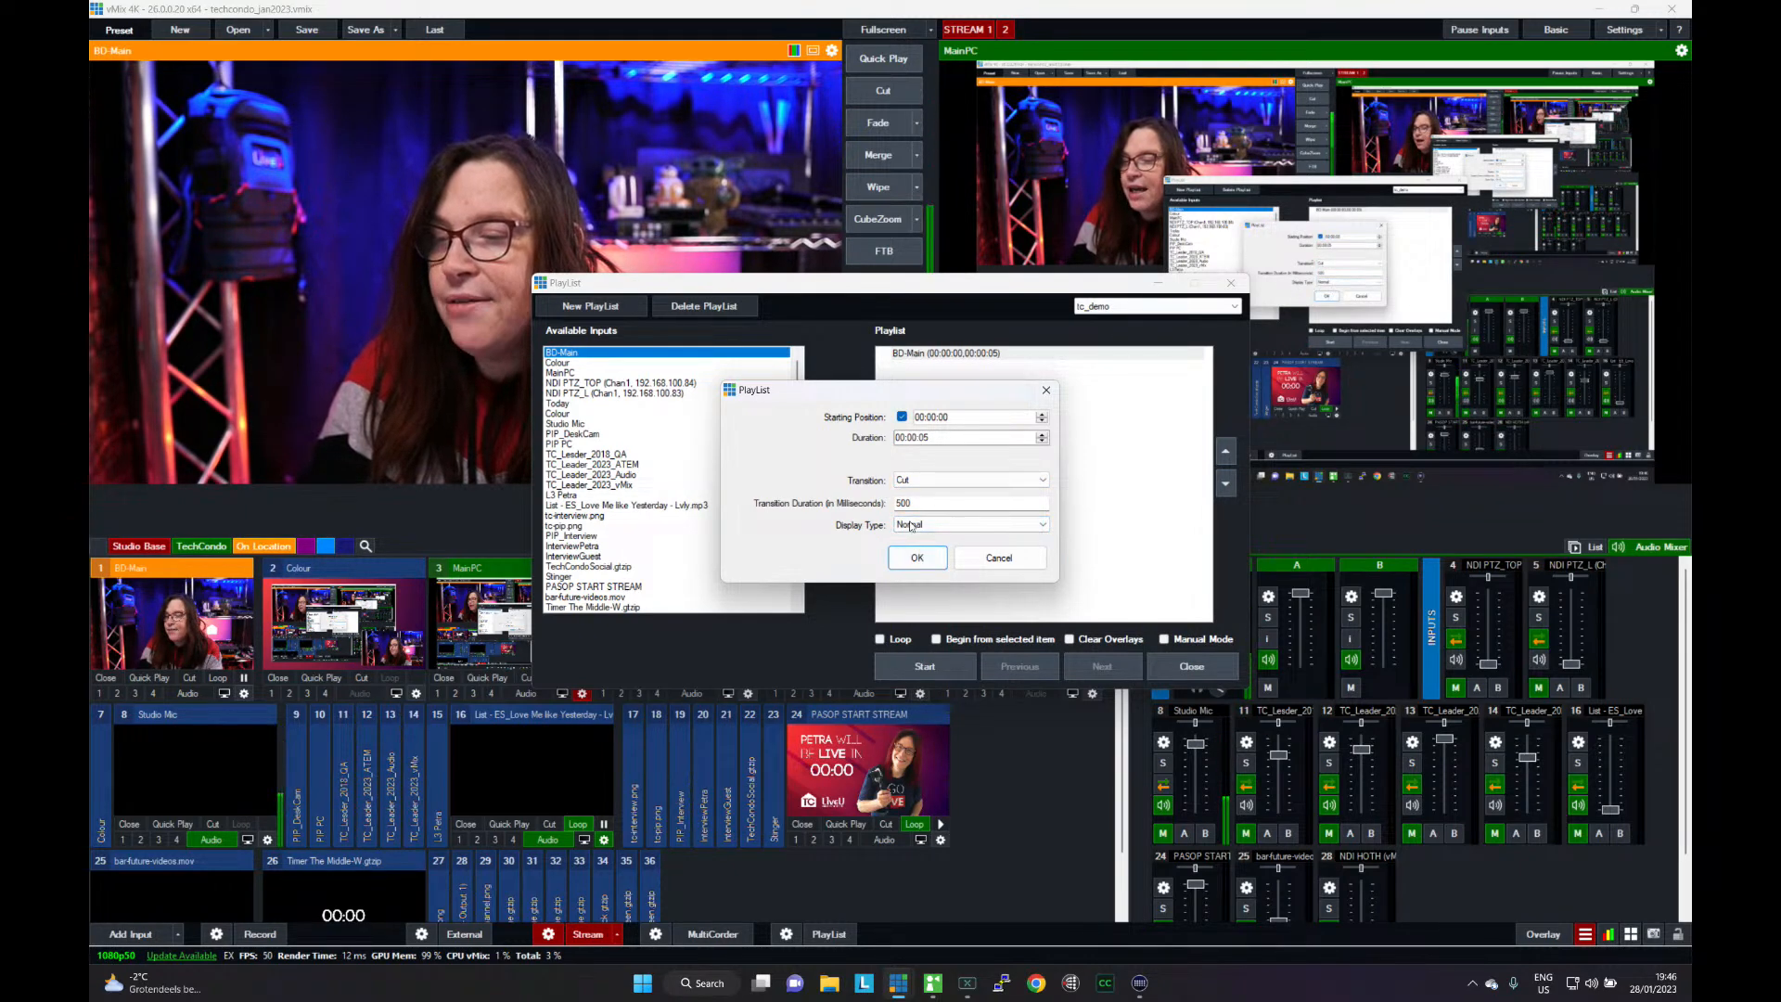
left_click(918, 555)
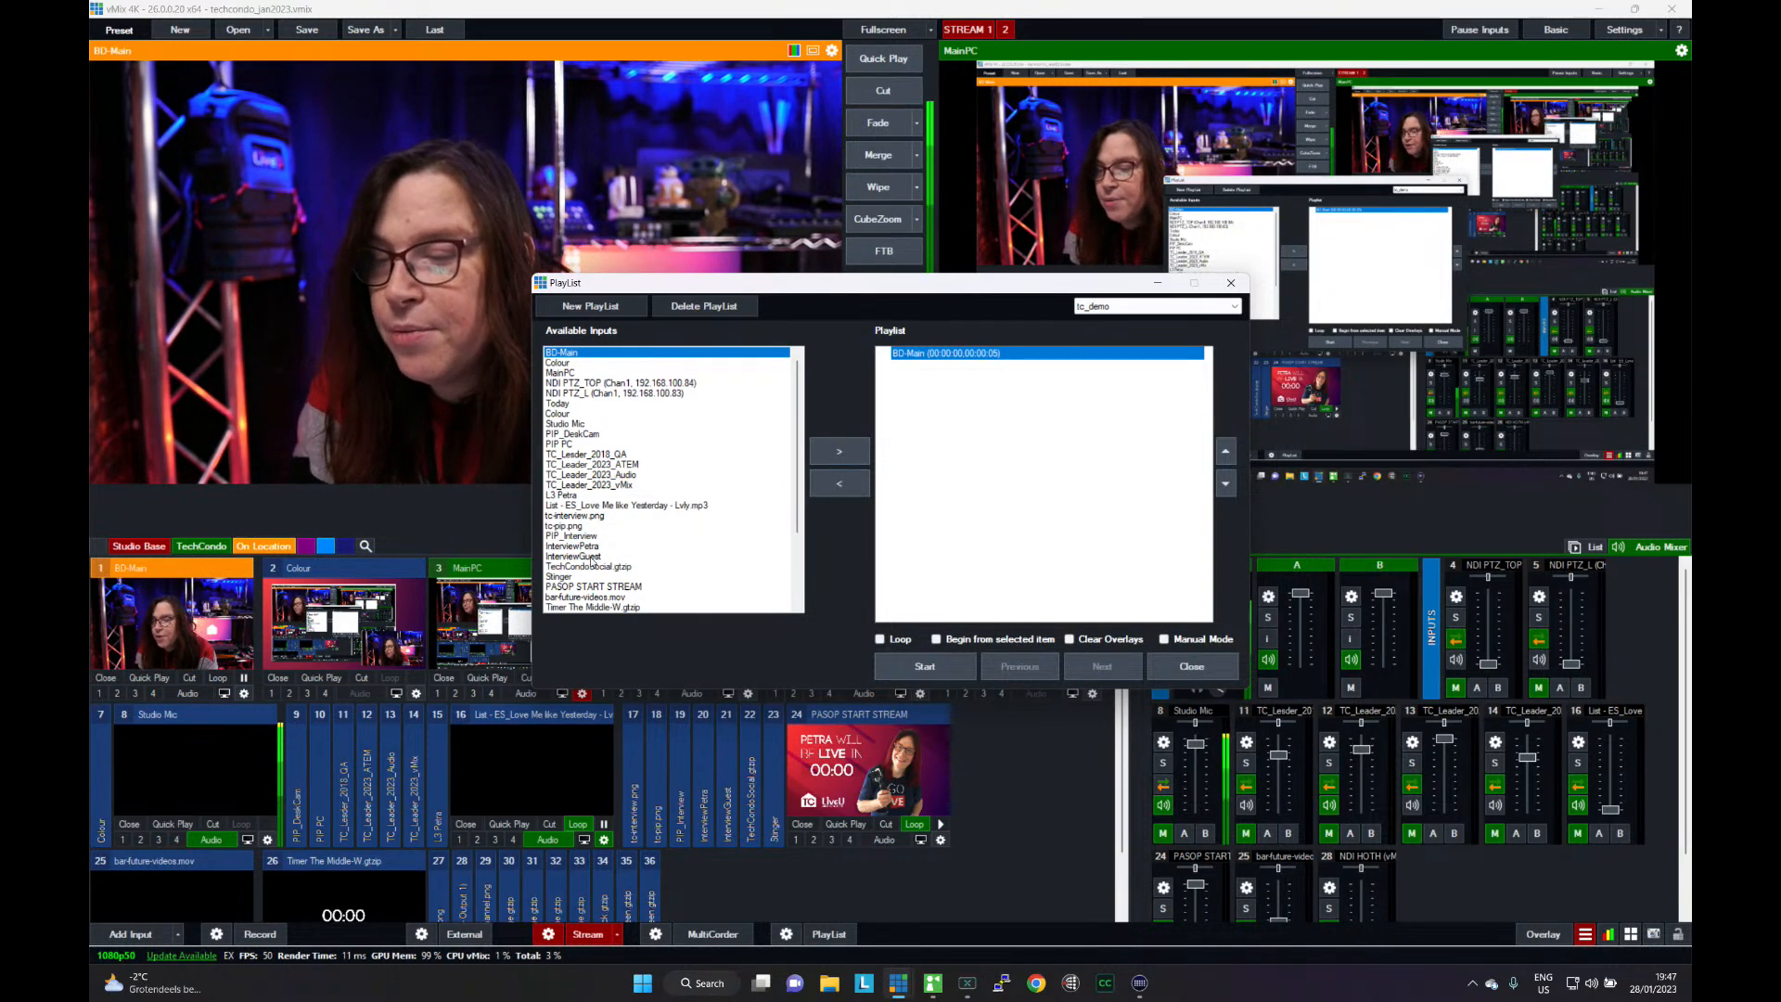
- Add bar-future-videos.mov to the playlist and set its display type to Overlay4
scroll(594, 588, "down", 1)
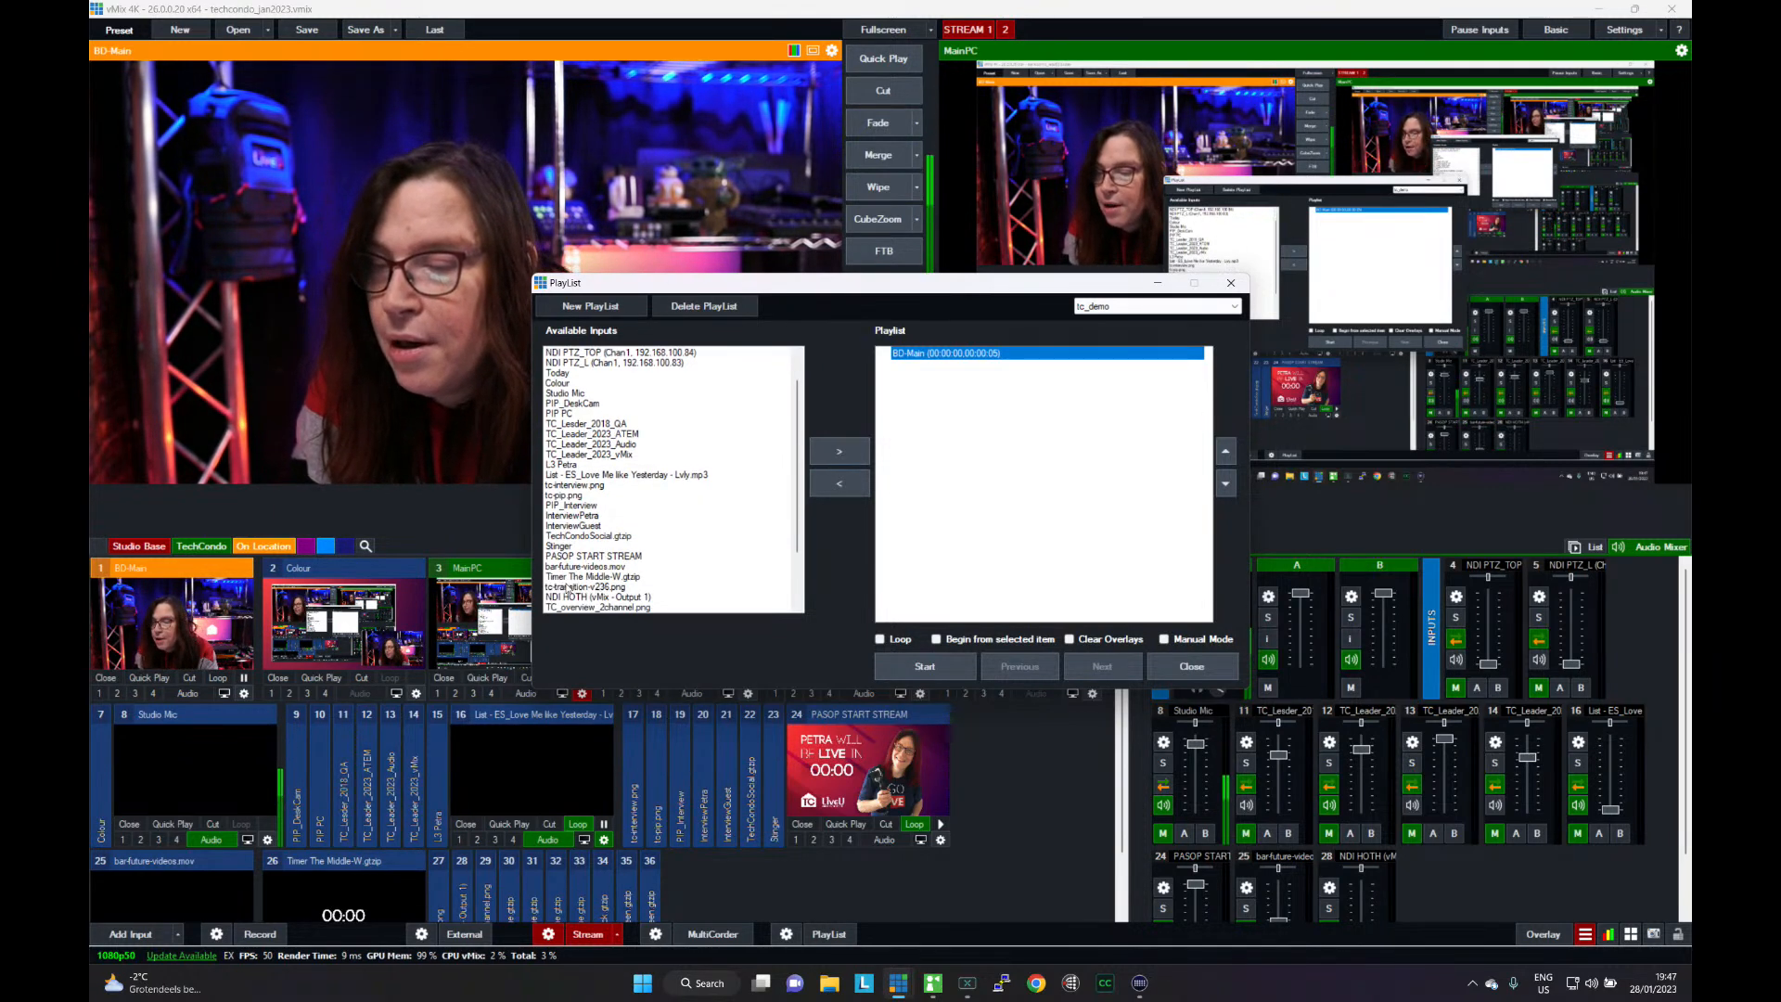
left_click(586, 567)
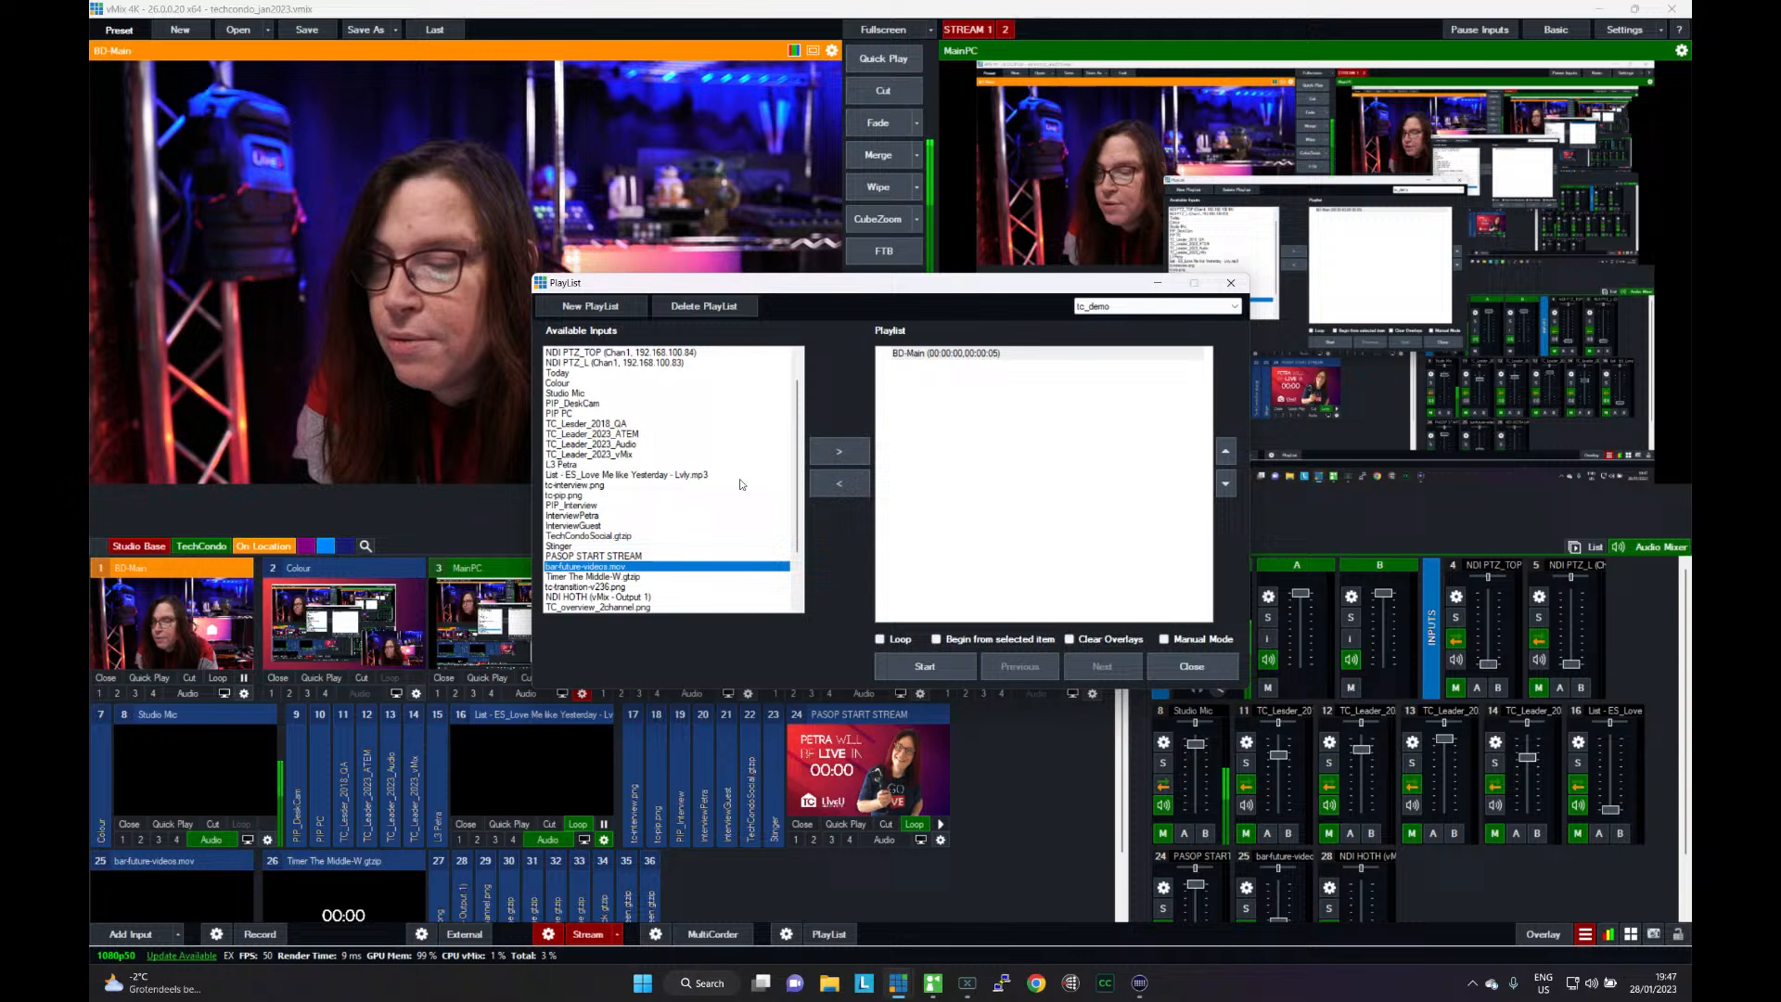
left_click(838, 452)
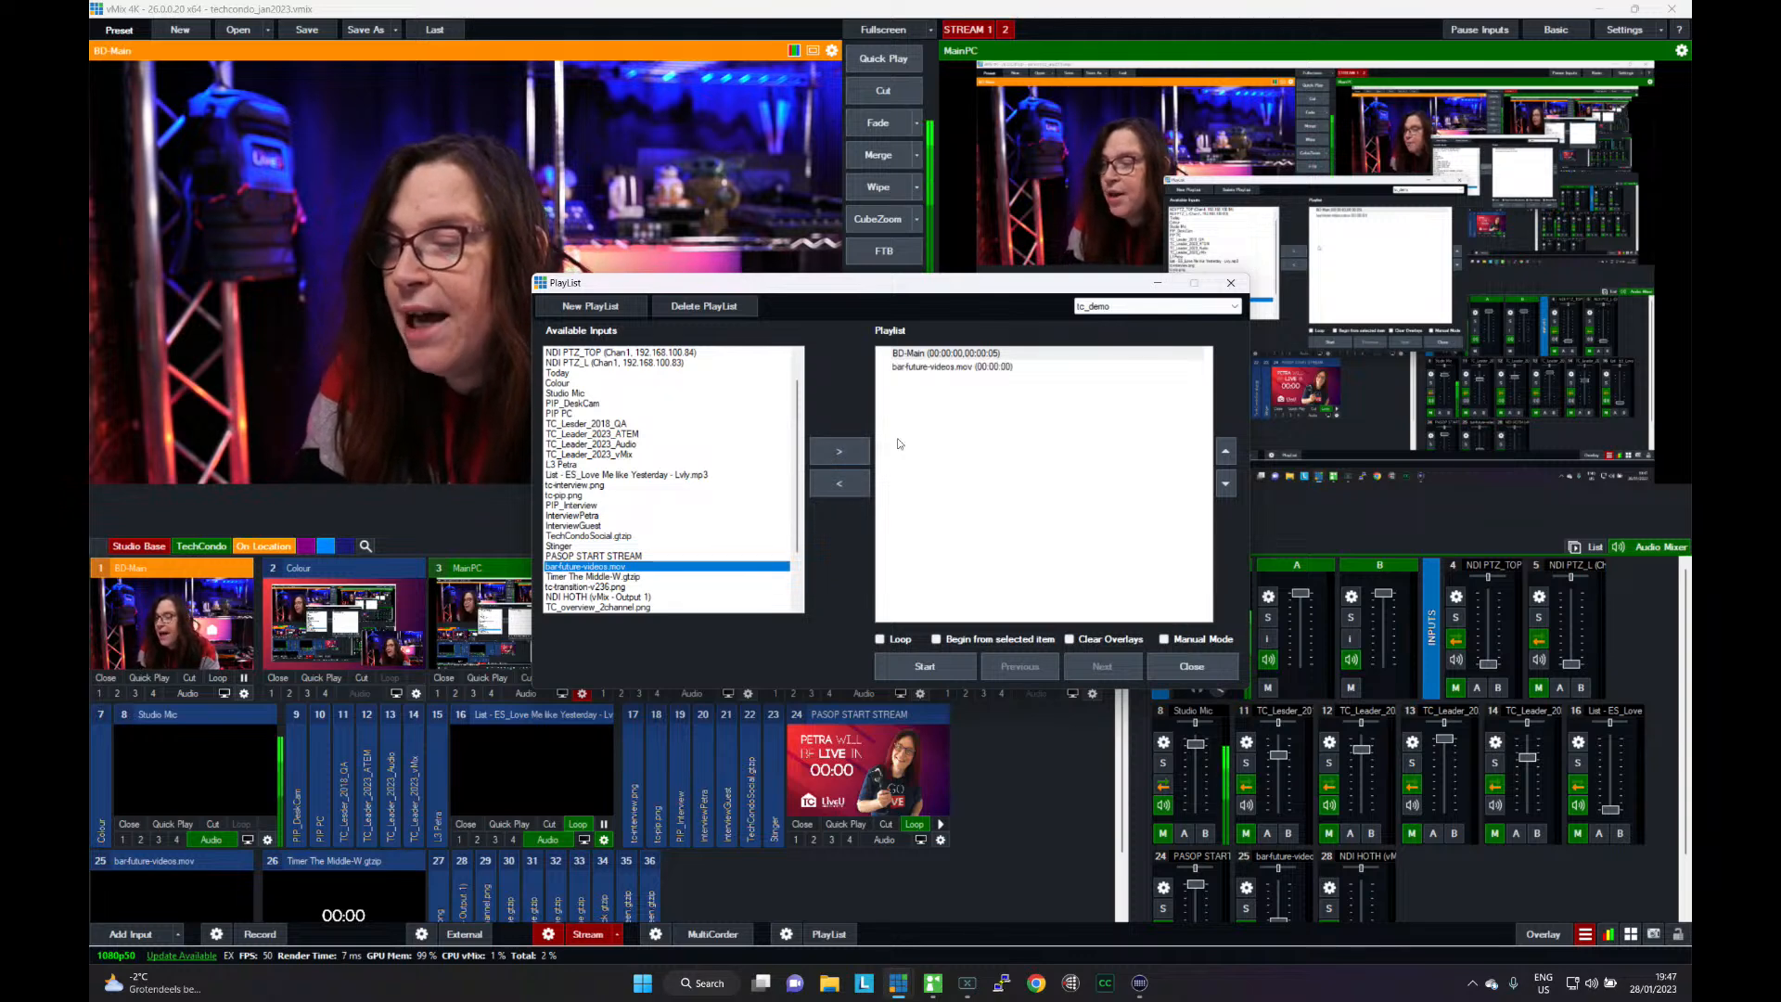
double_click(950, 372)
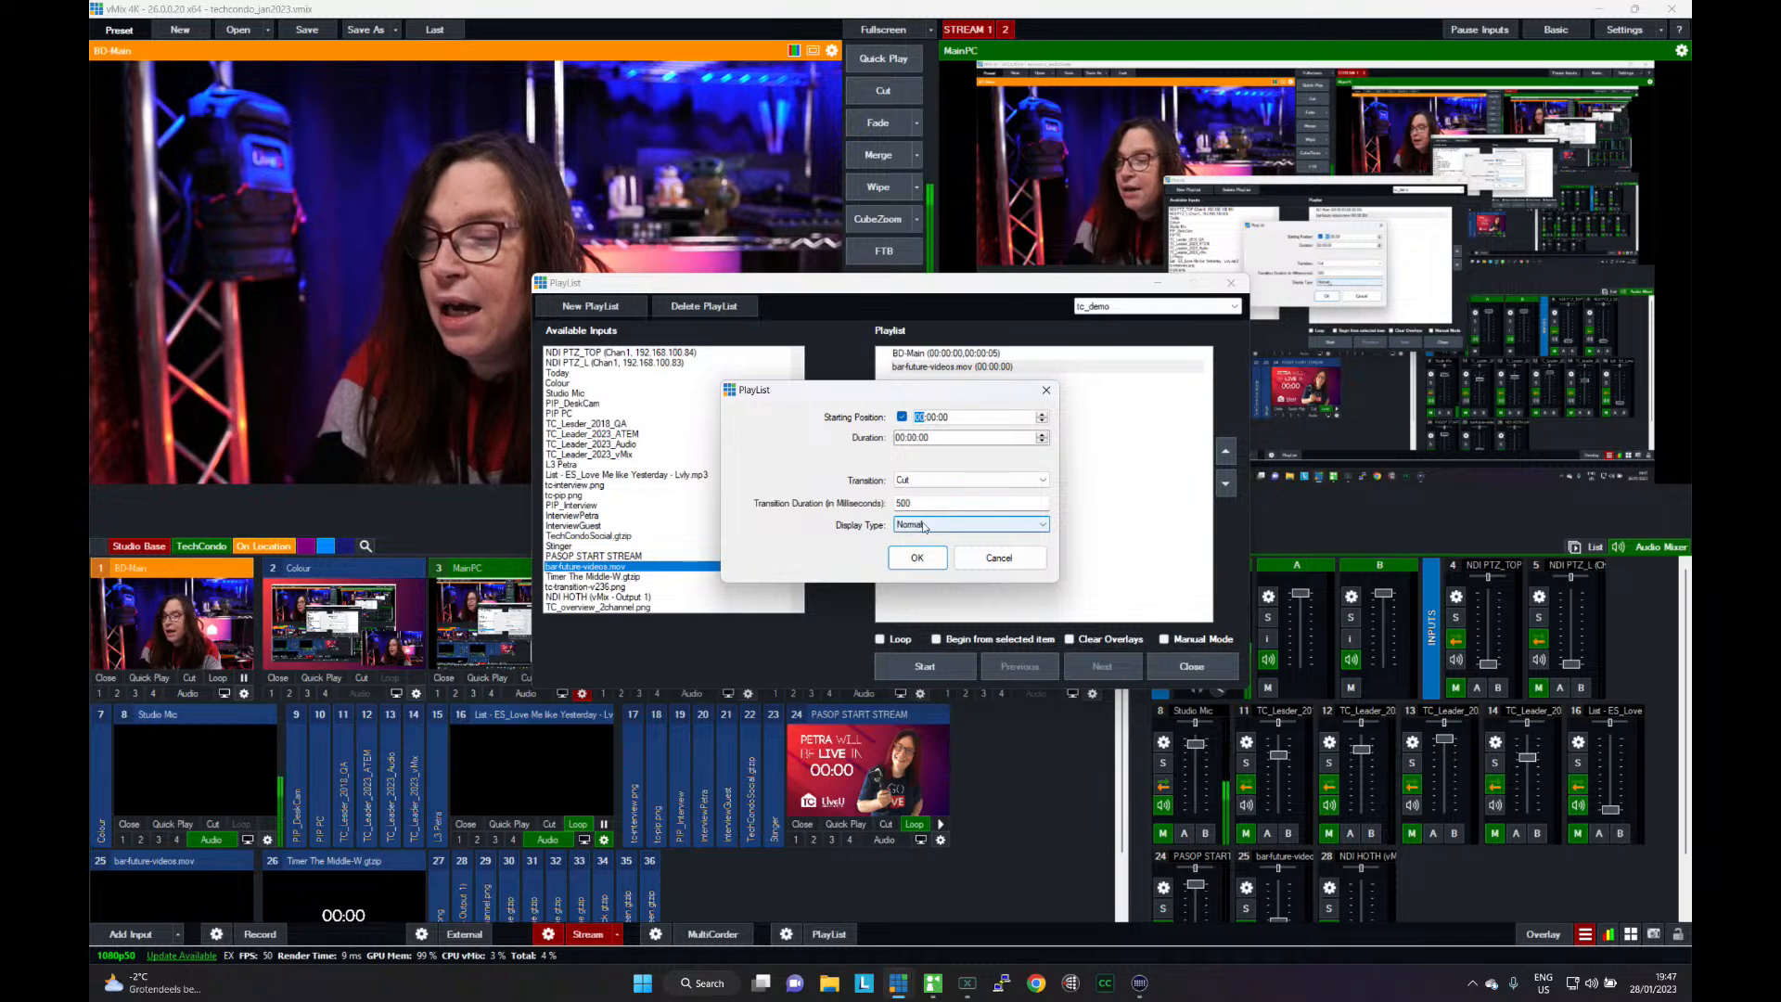
left_click(919, 526)
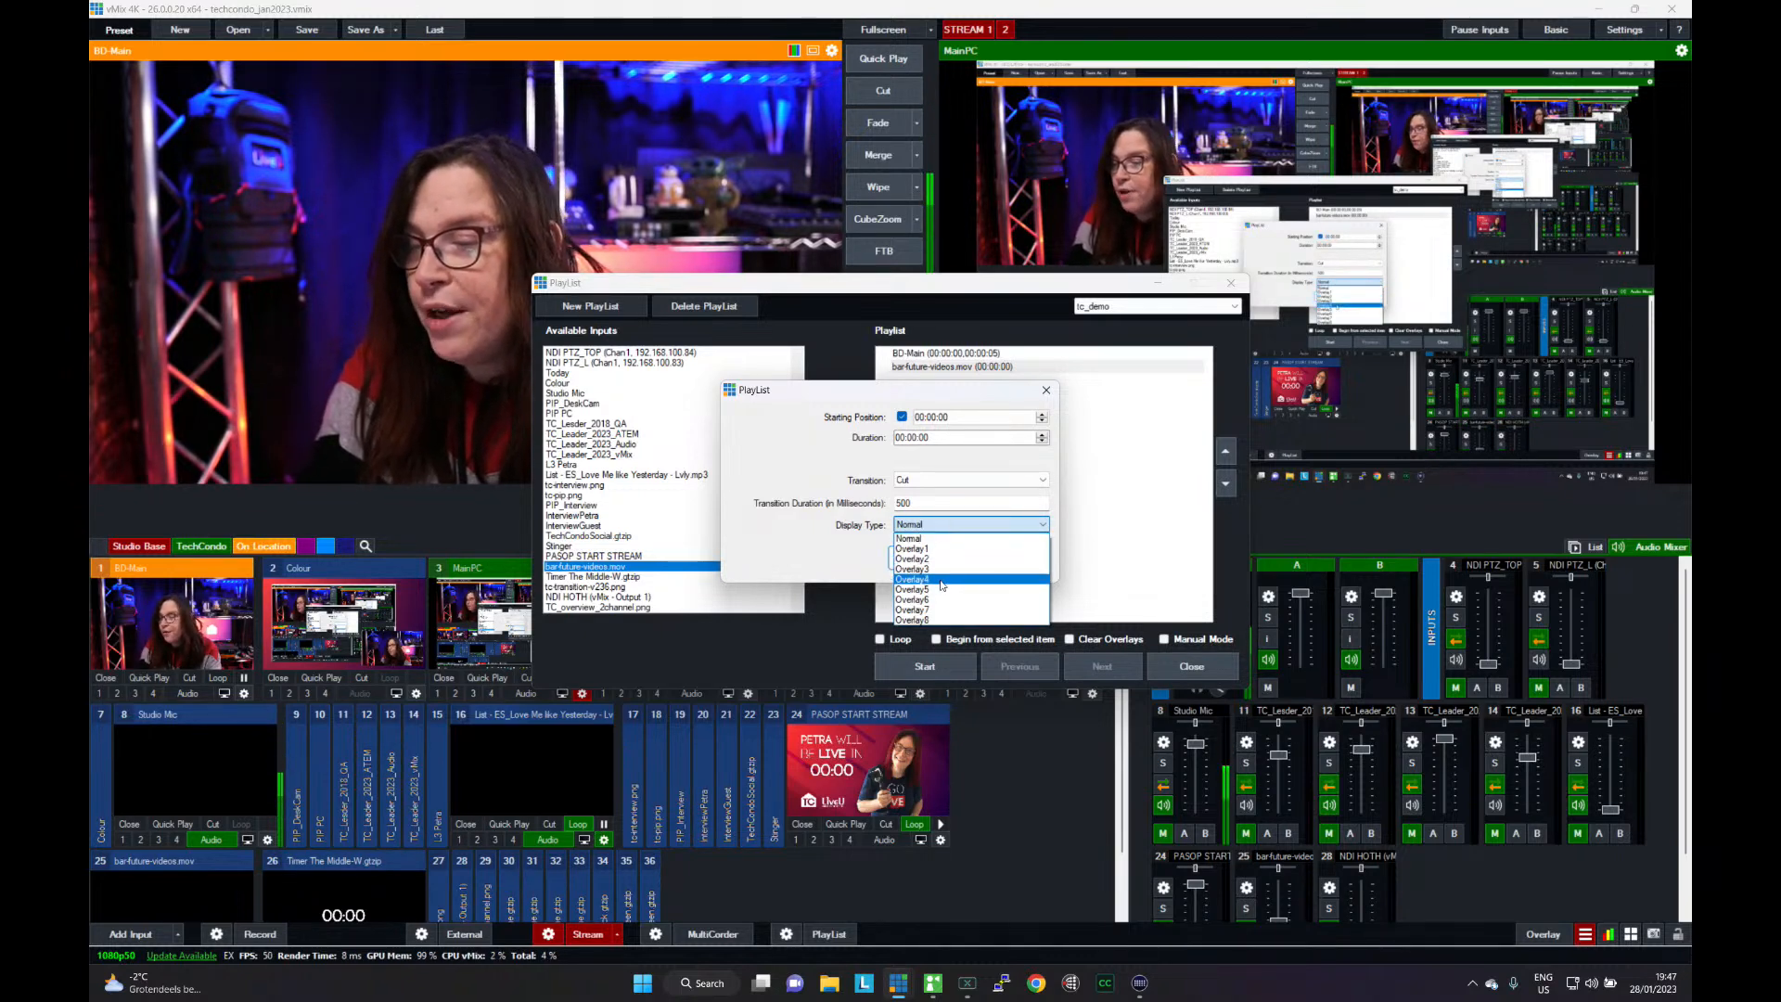
left_click(941, 580)
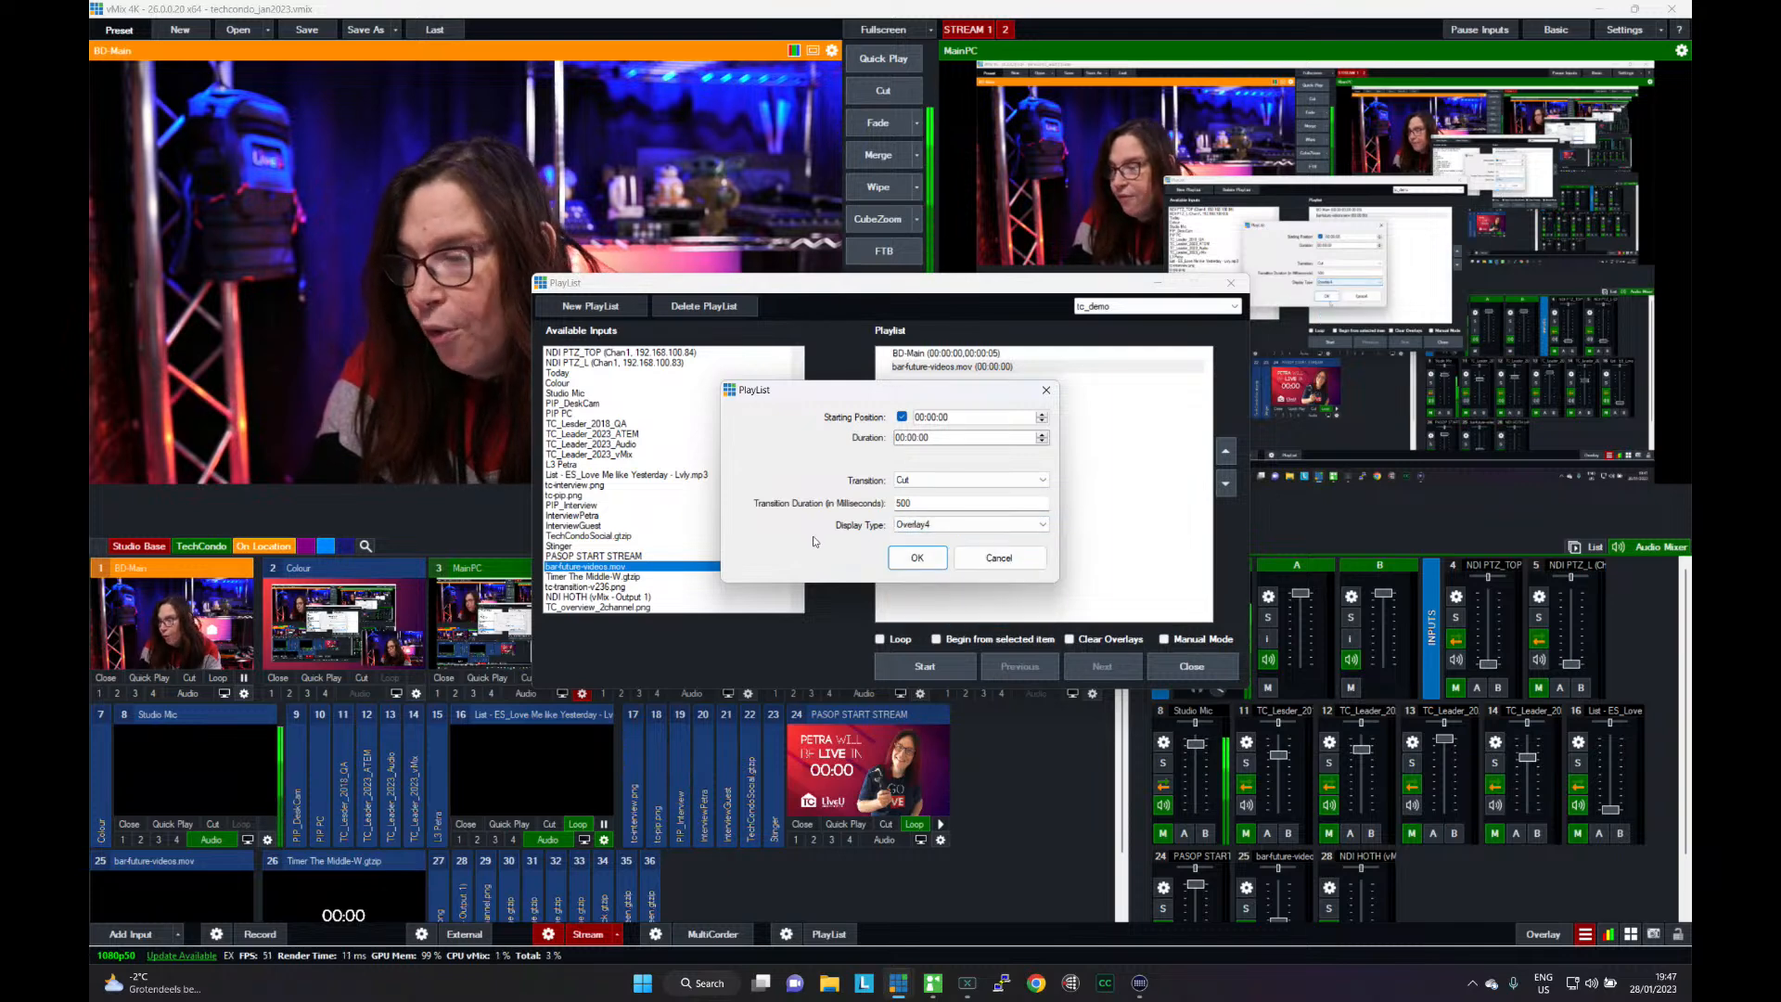
left_click(917, 558)
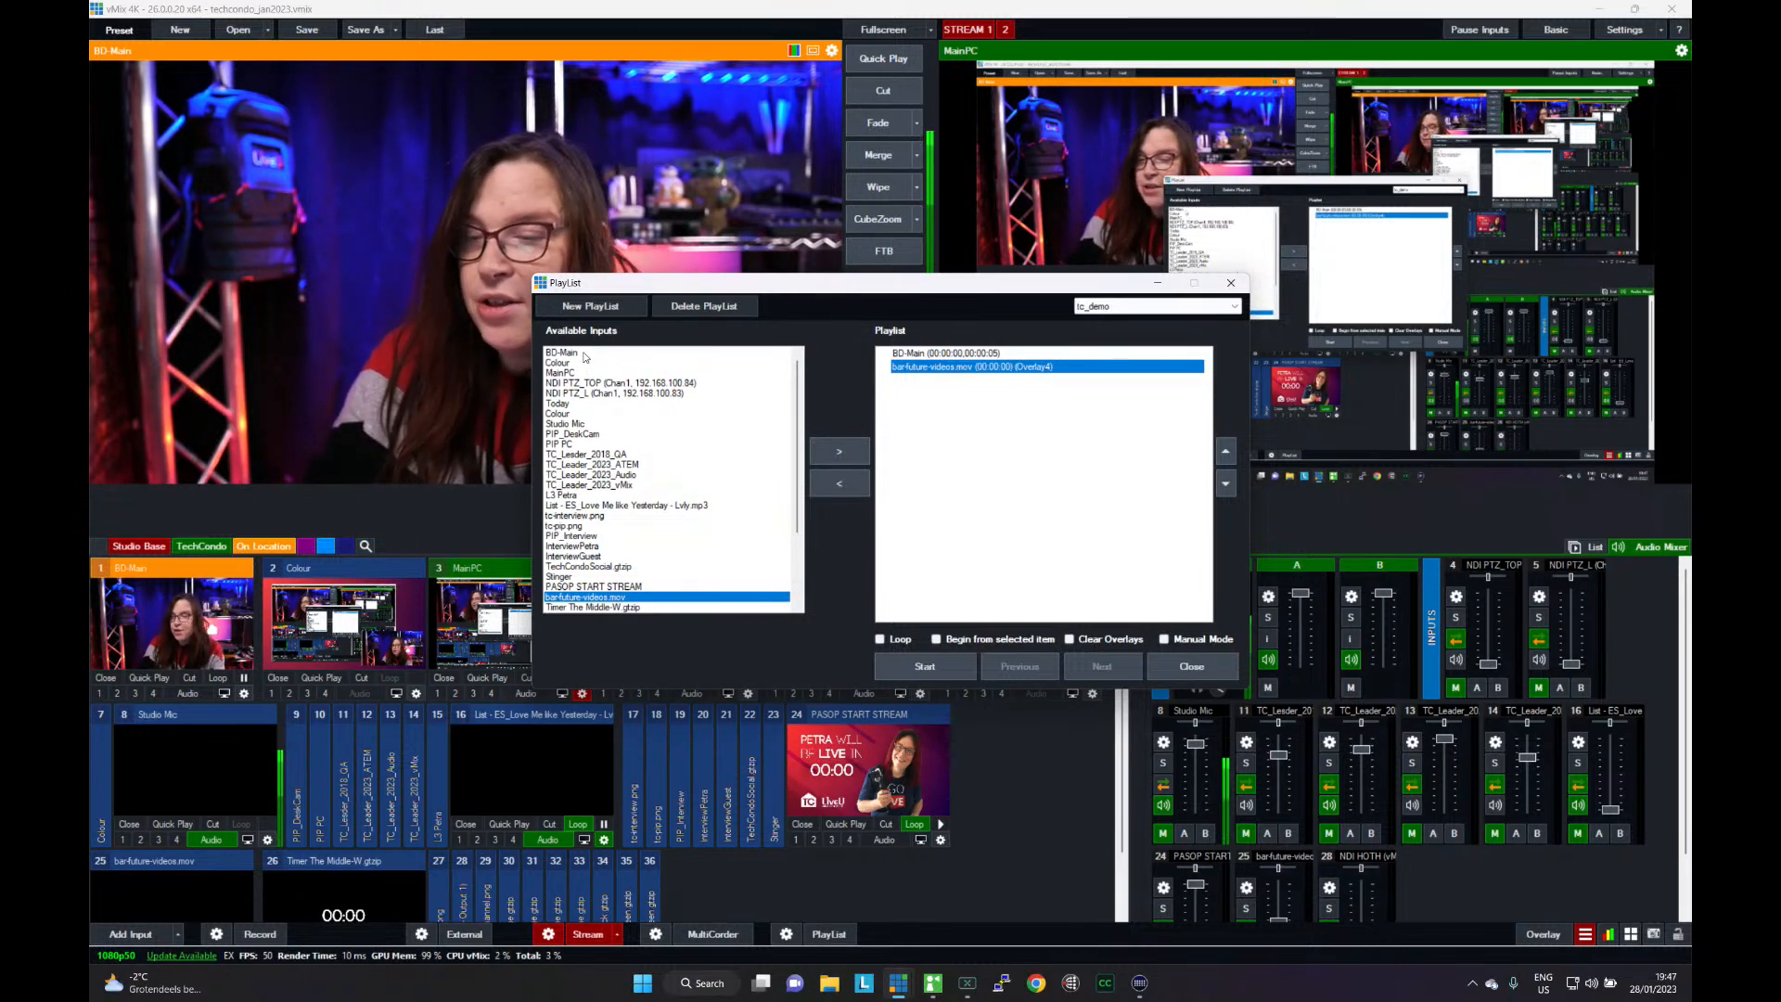
- Add BD-Main again after the video and accept its entry settings with a Cut transition and Normal display type
left_click(585, 354)
left_click(840, 450)
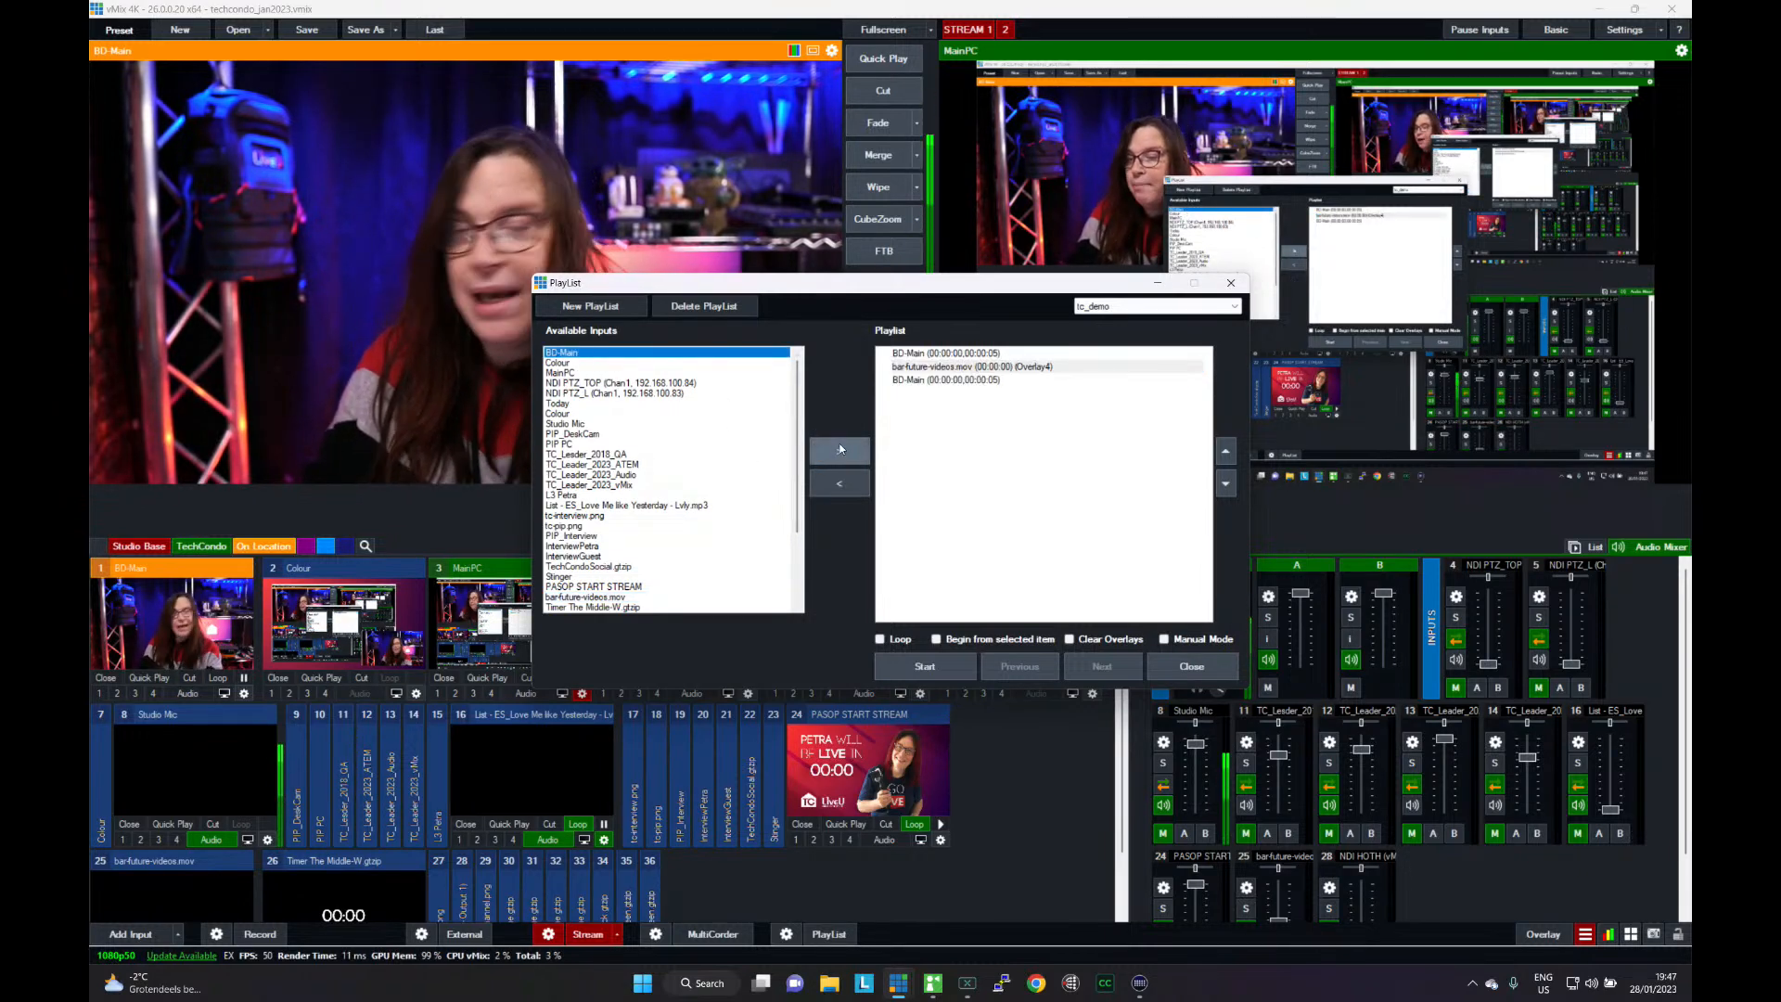
double_click(958, 356)
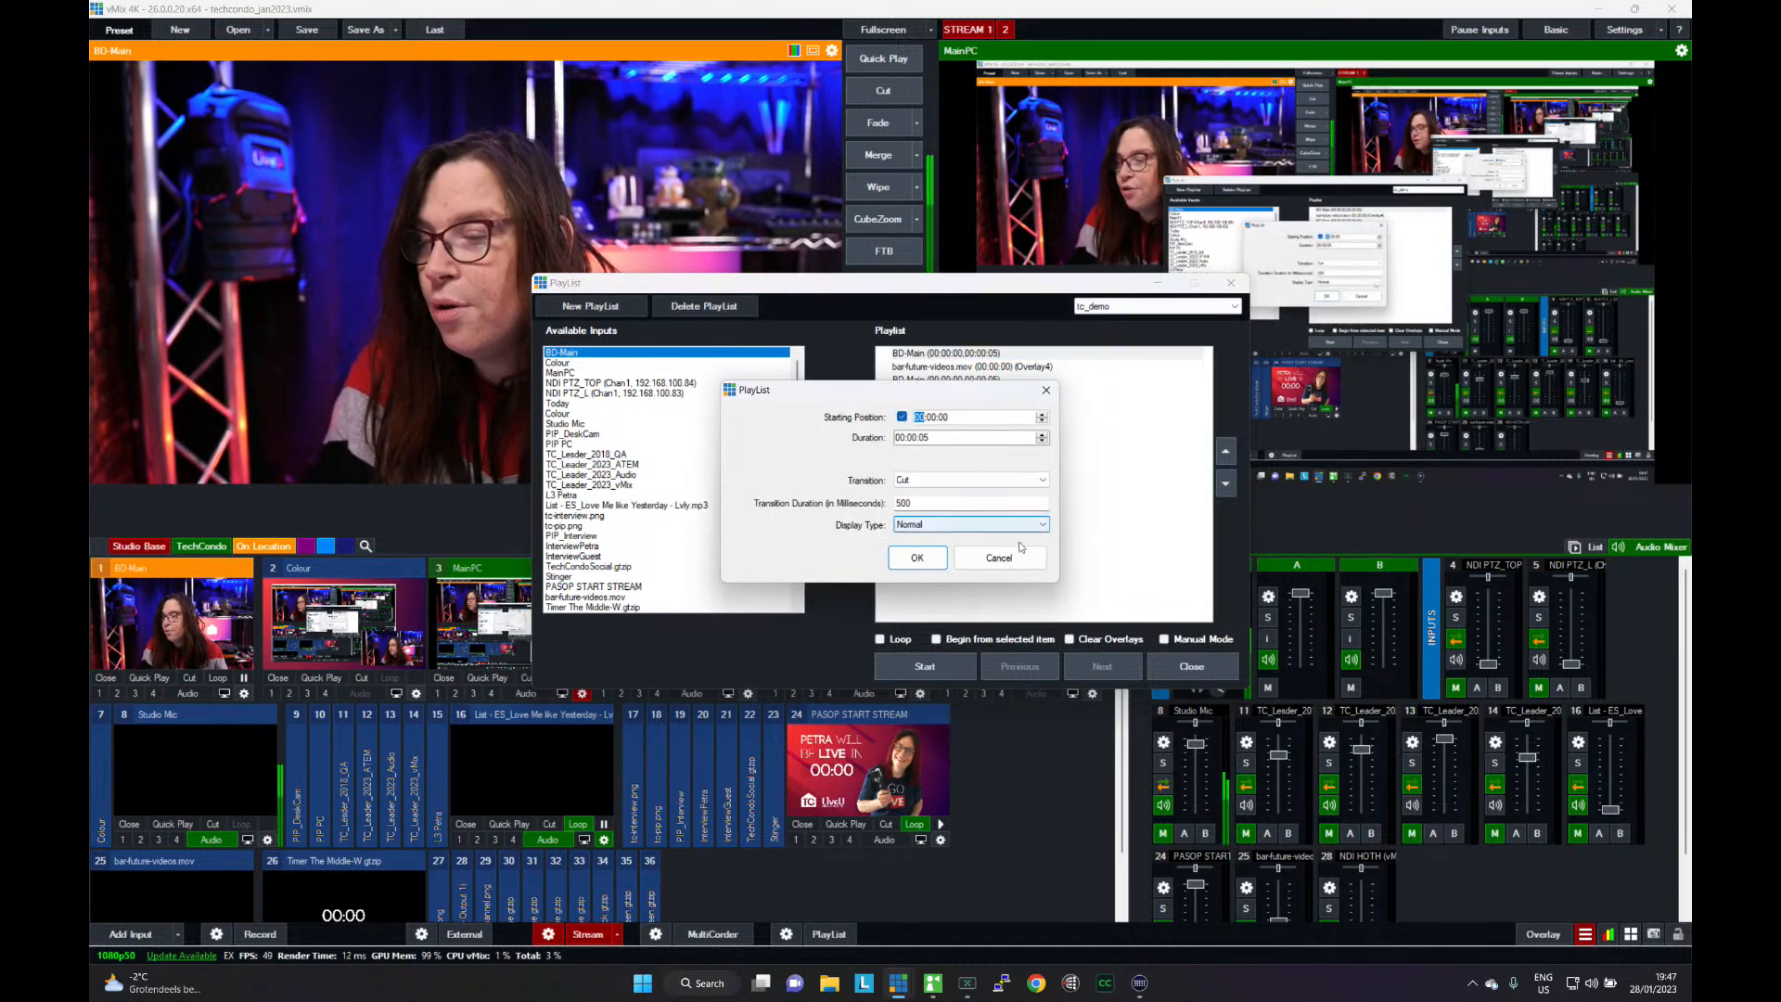
left_click(1020, 549)
double_click(949, 378)
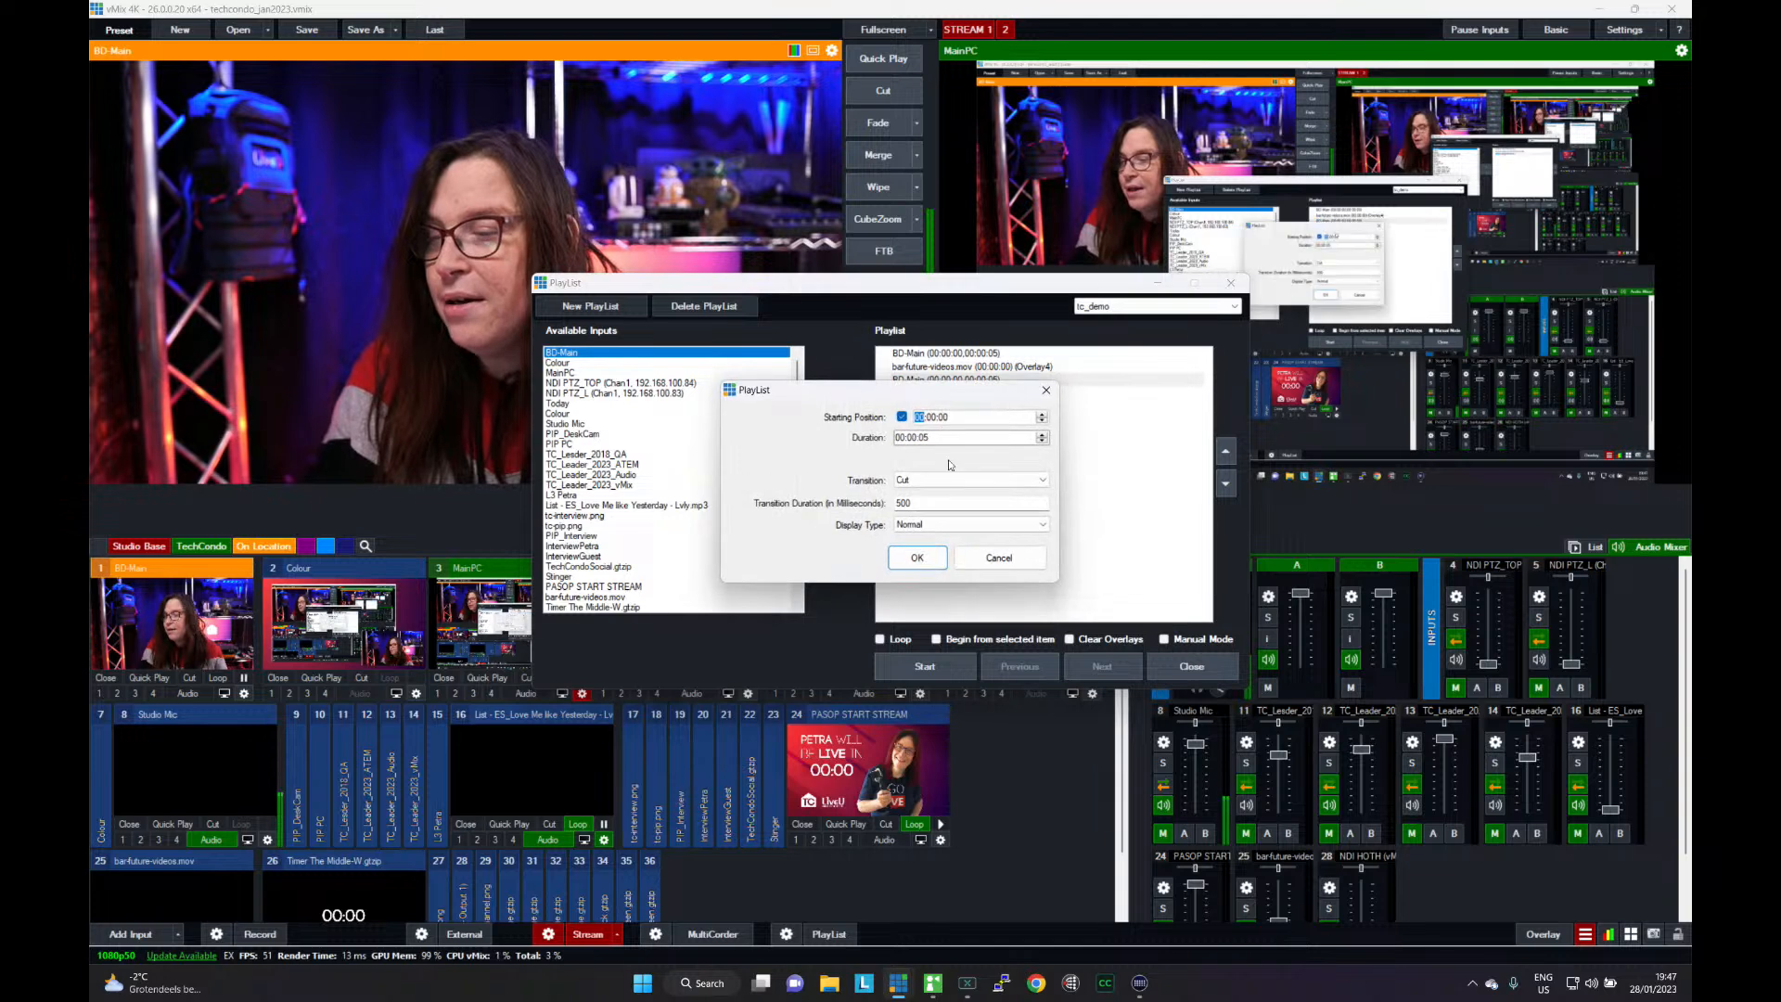
left_click(917, 558)
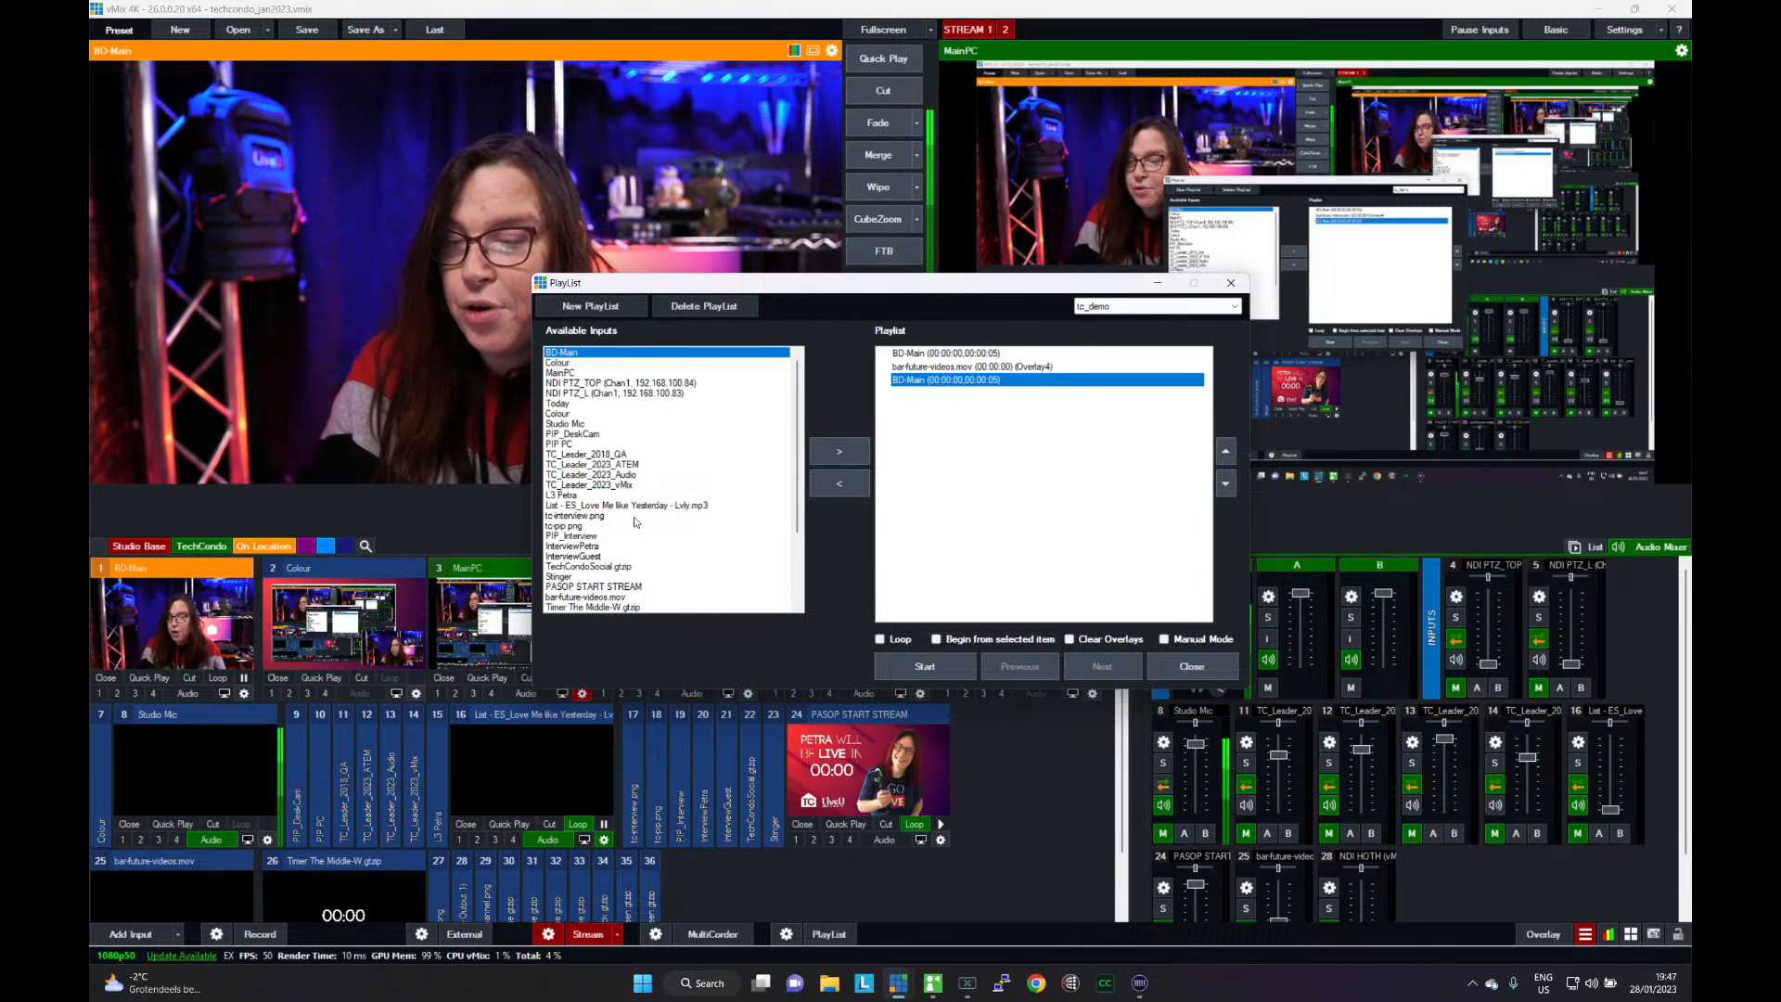
- Move the playlist window clear of the input thumbnails and add NDI PTZ_TOP and another BD-Main to the playlist
left_click_drag(662, 292, 730, 193)
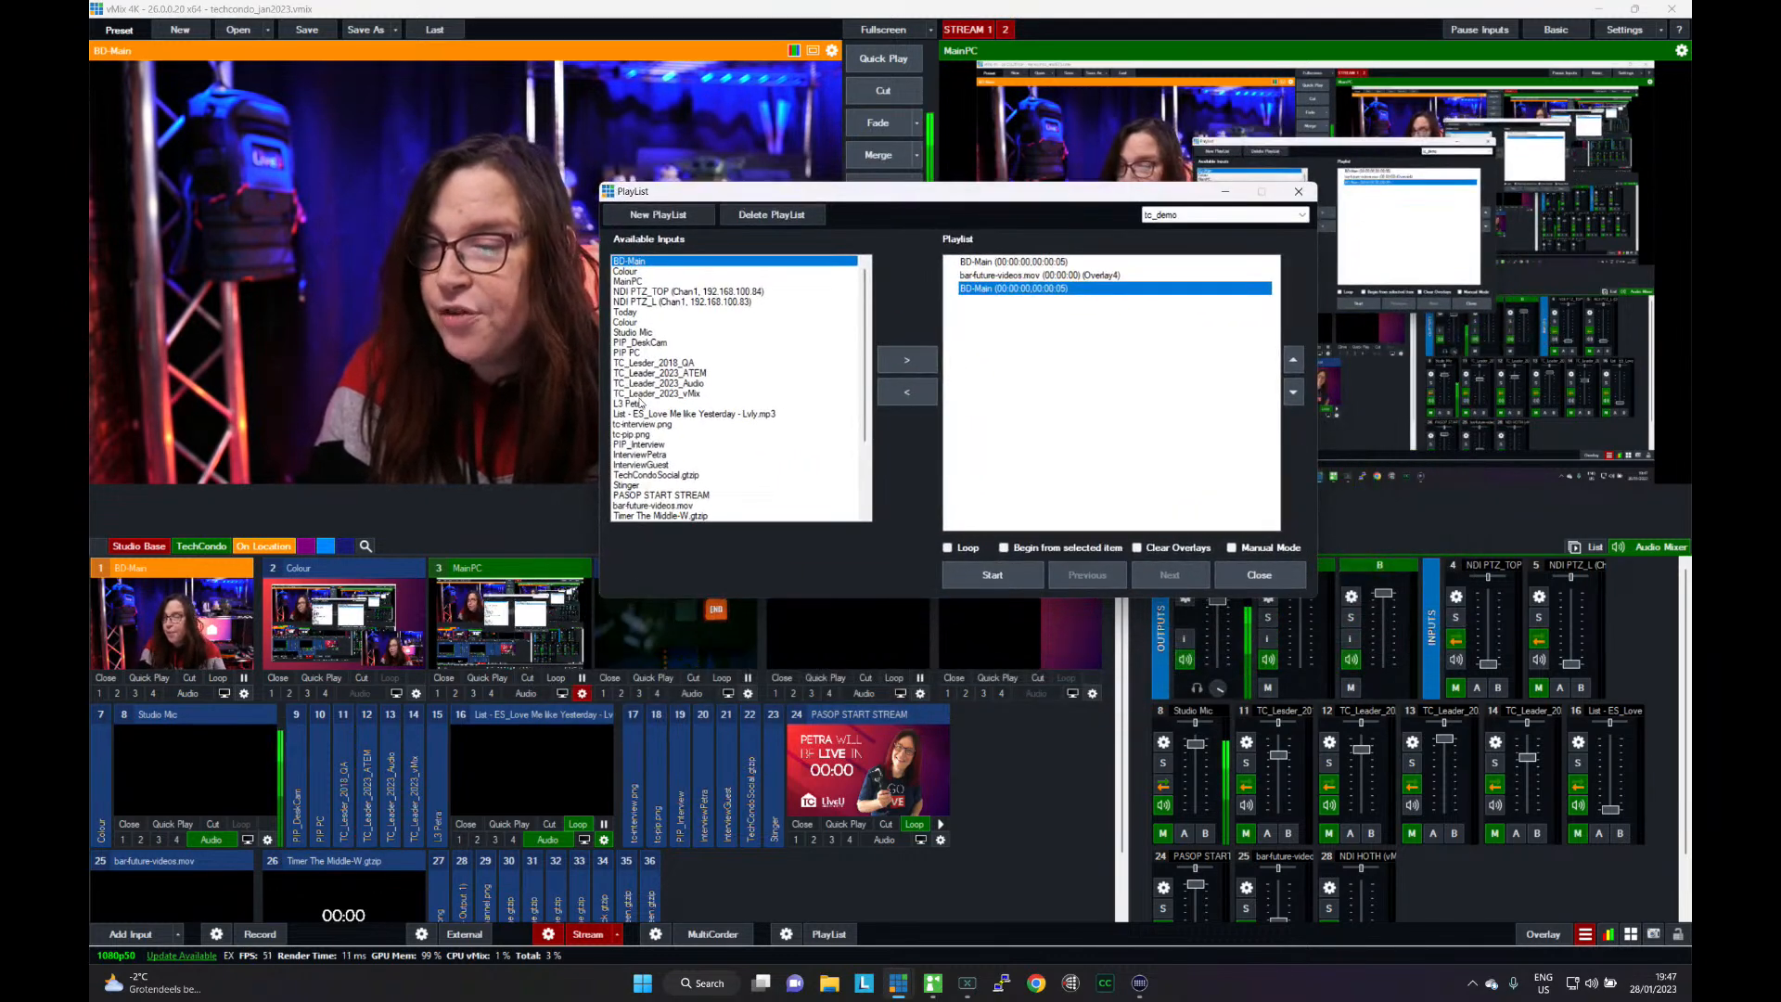
left_click(640, 292)
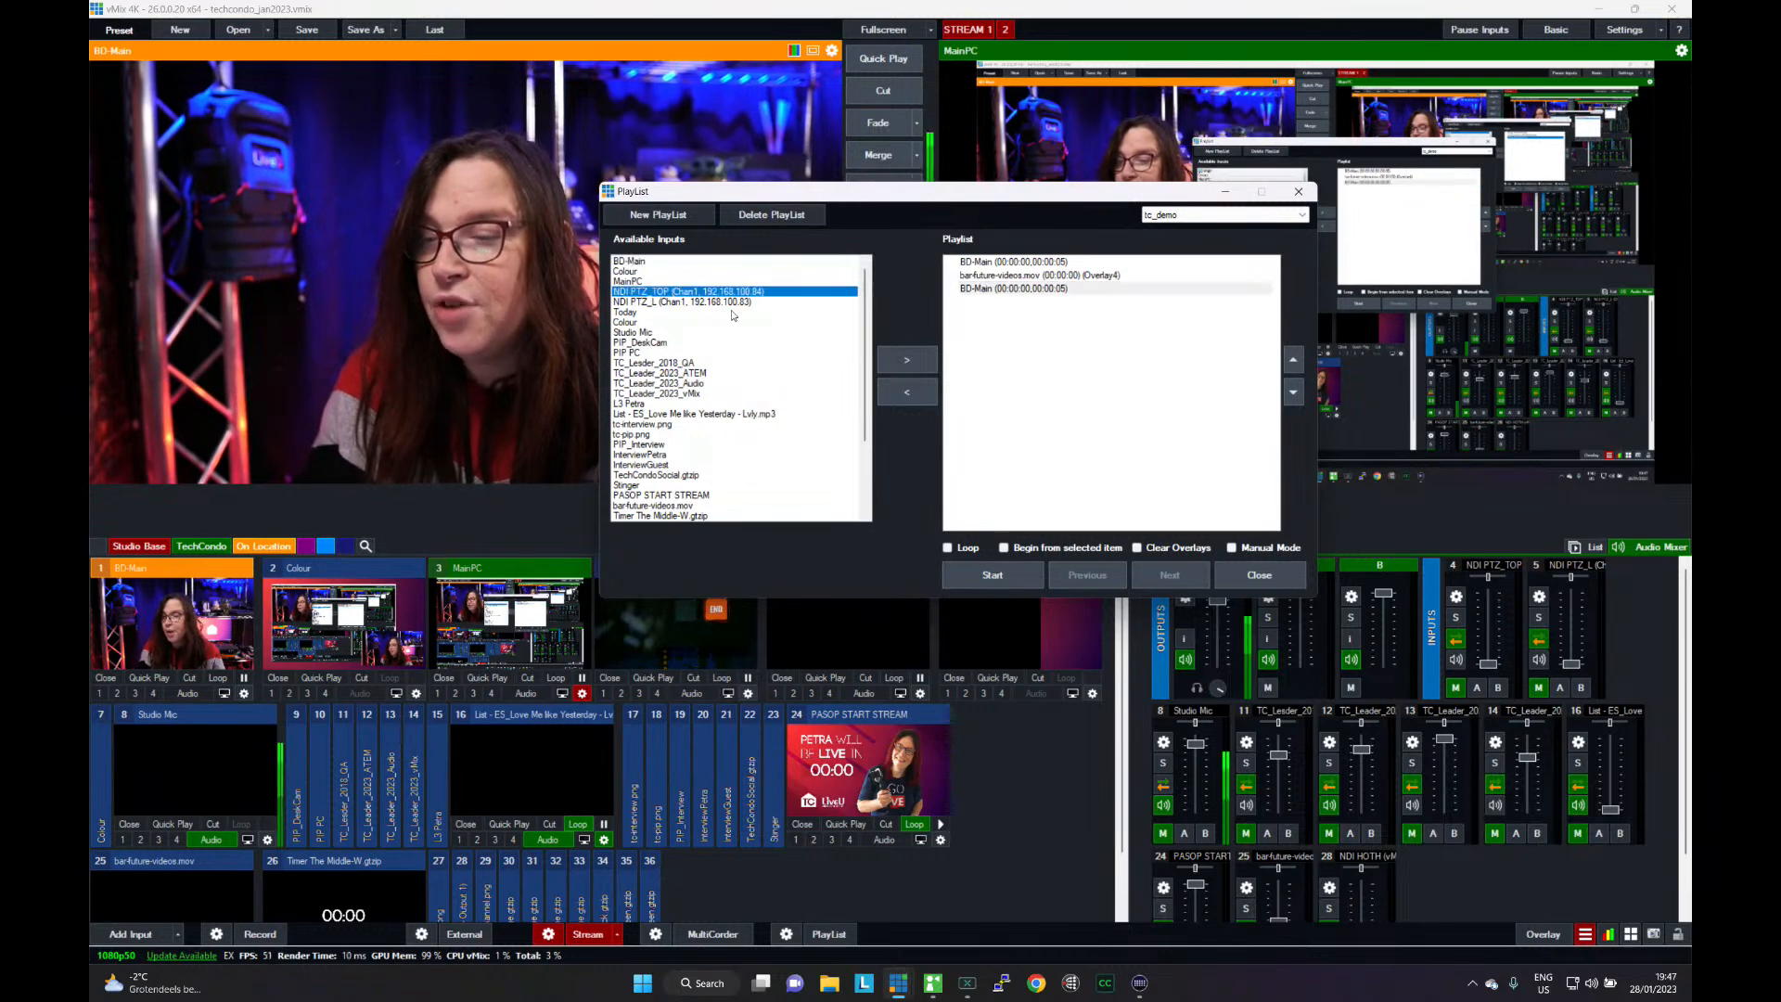
left_click(895, 366)
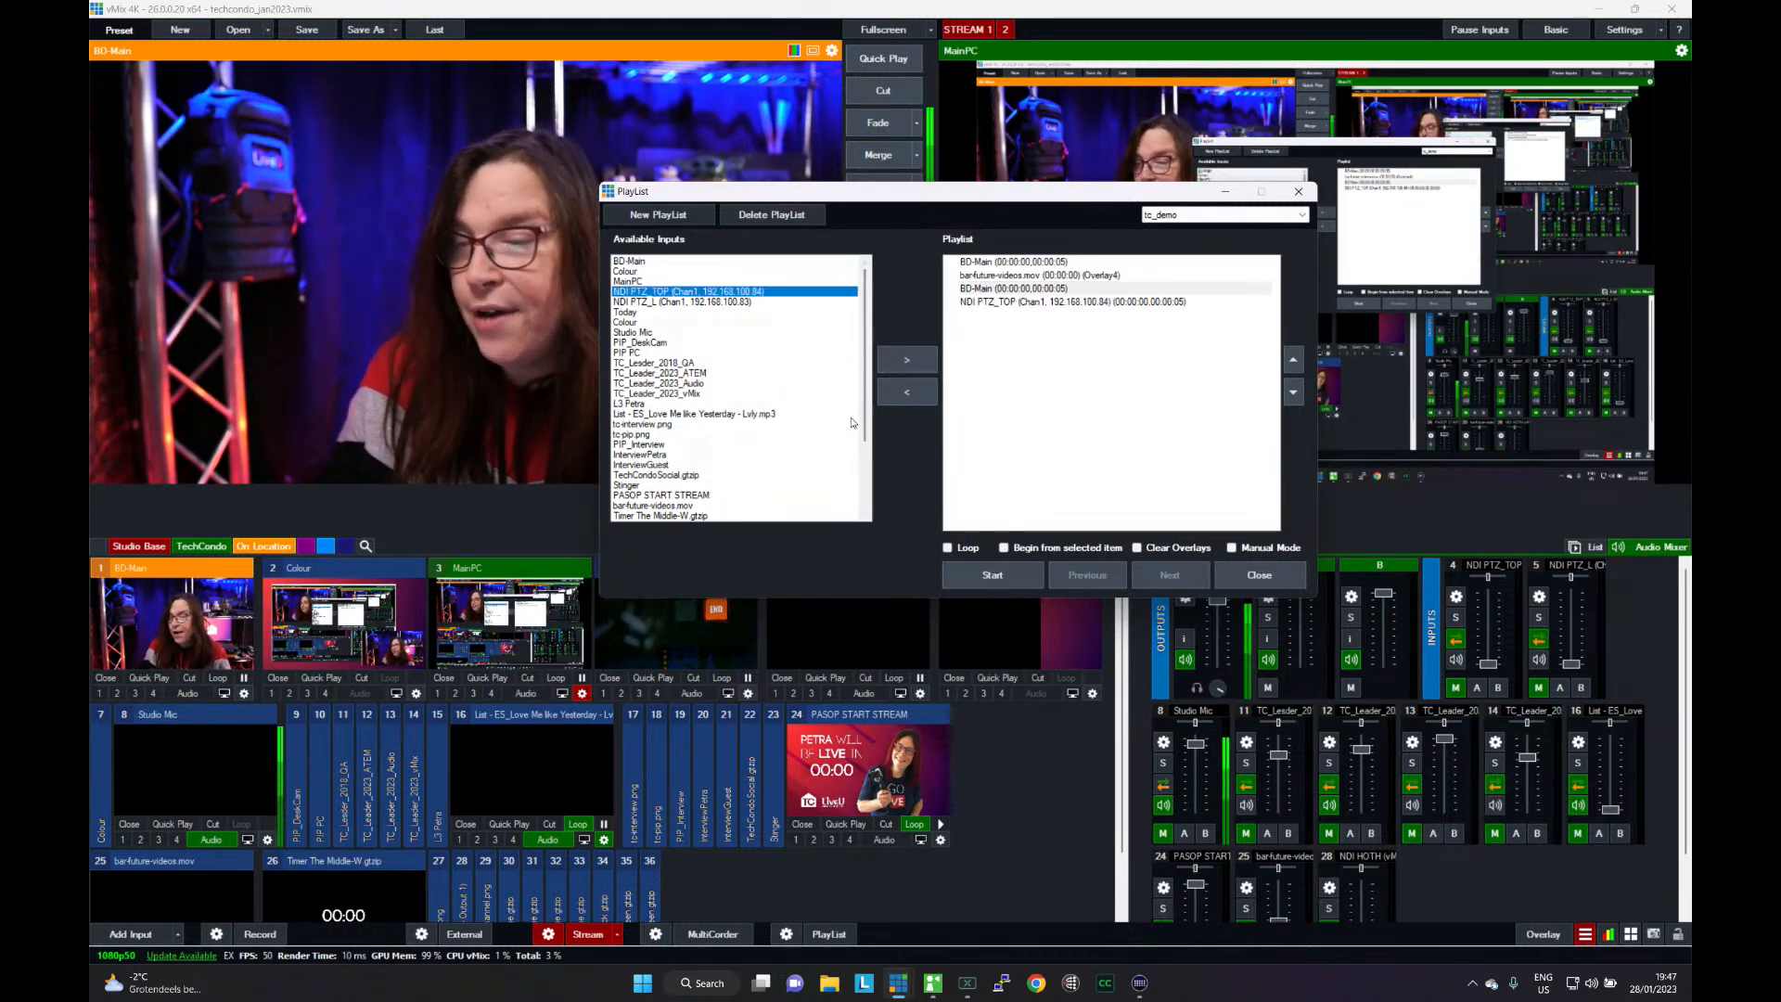
left_click(640, 261)
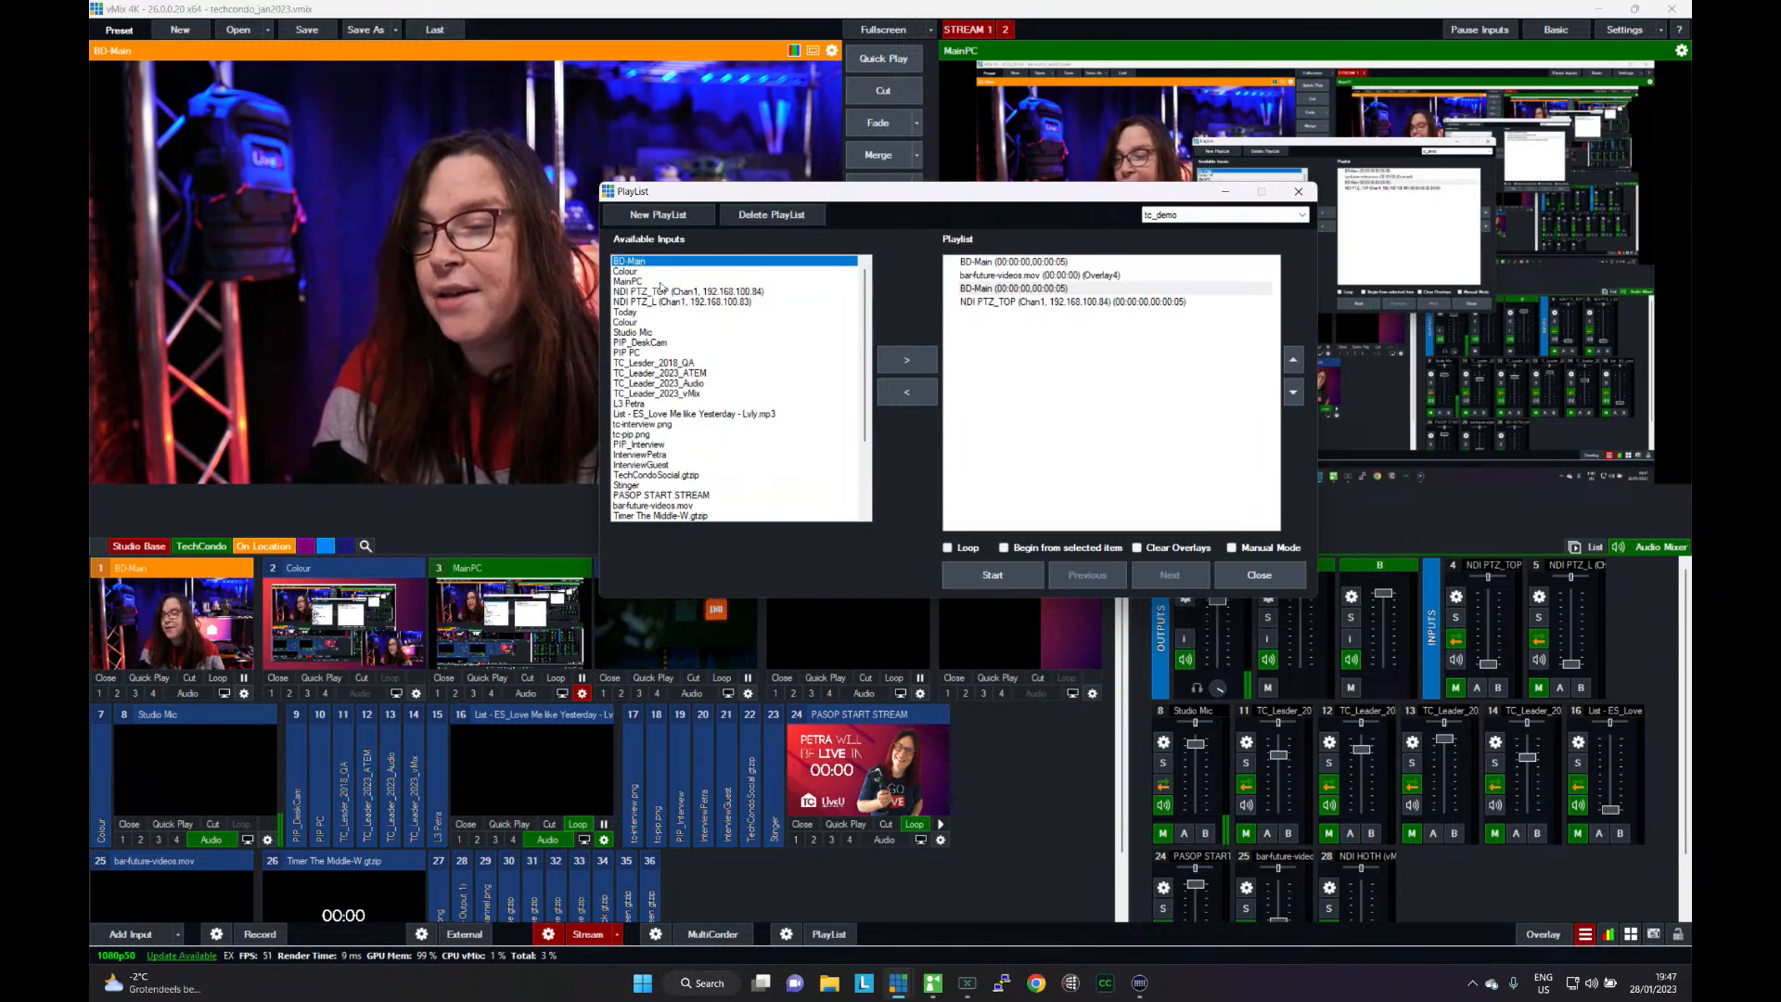
left_click(909, 361)
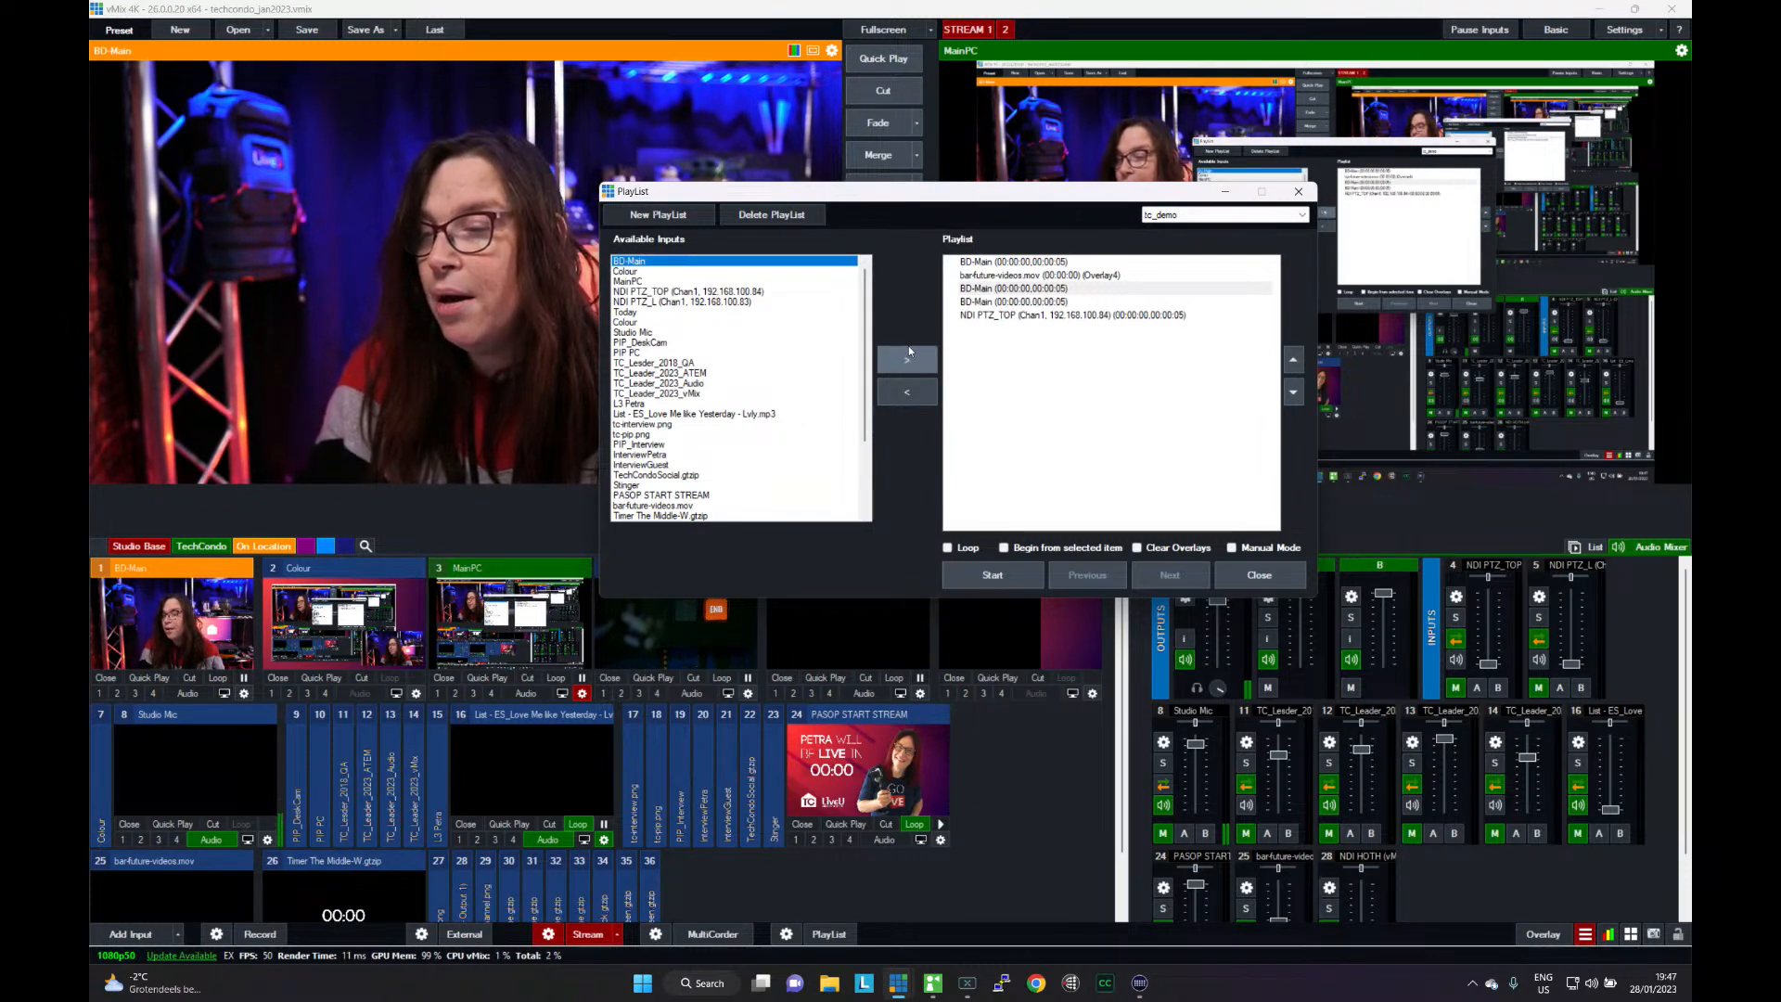
- Reorder the playlist so the newly added BD-Main entry comes last, after NDI PTZ_TOP
left_click(994, 304)
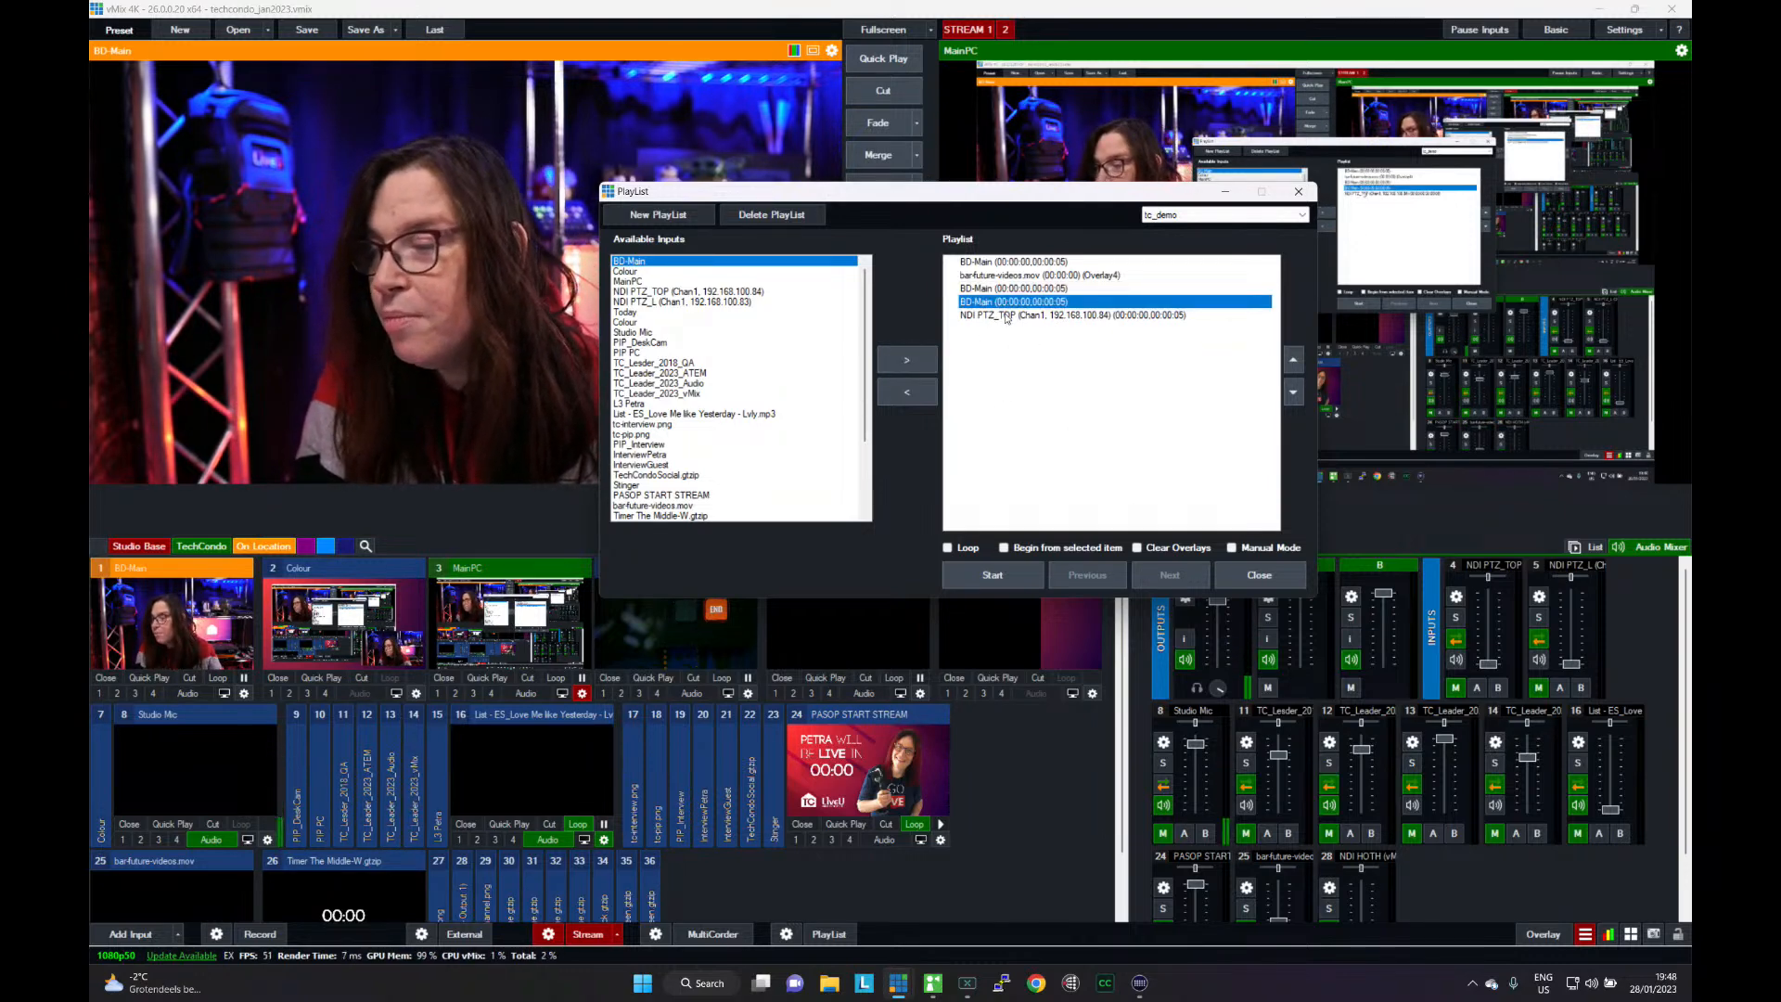
left_click(1294, 359)
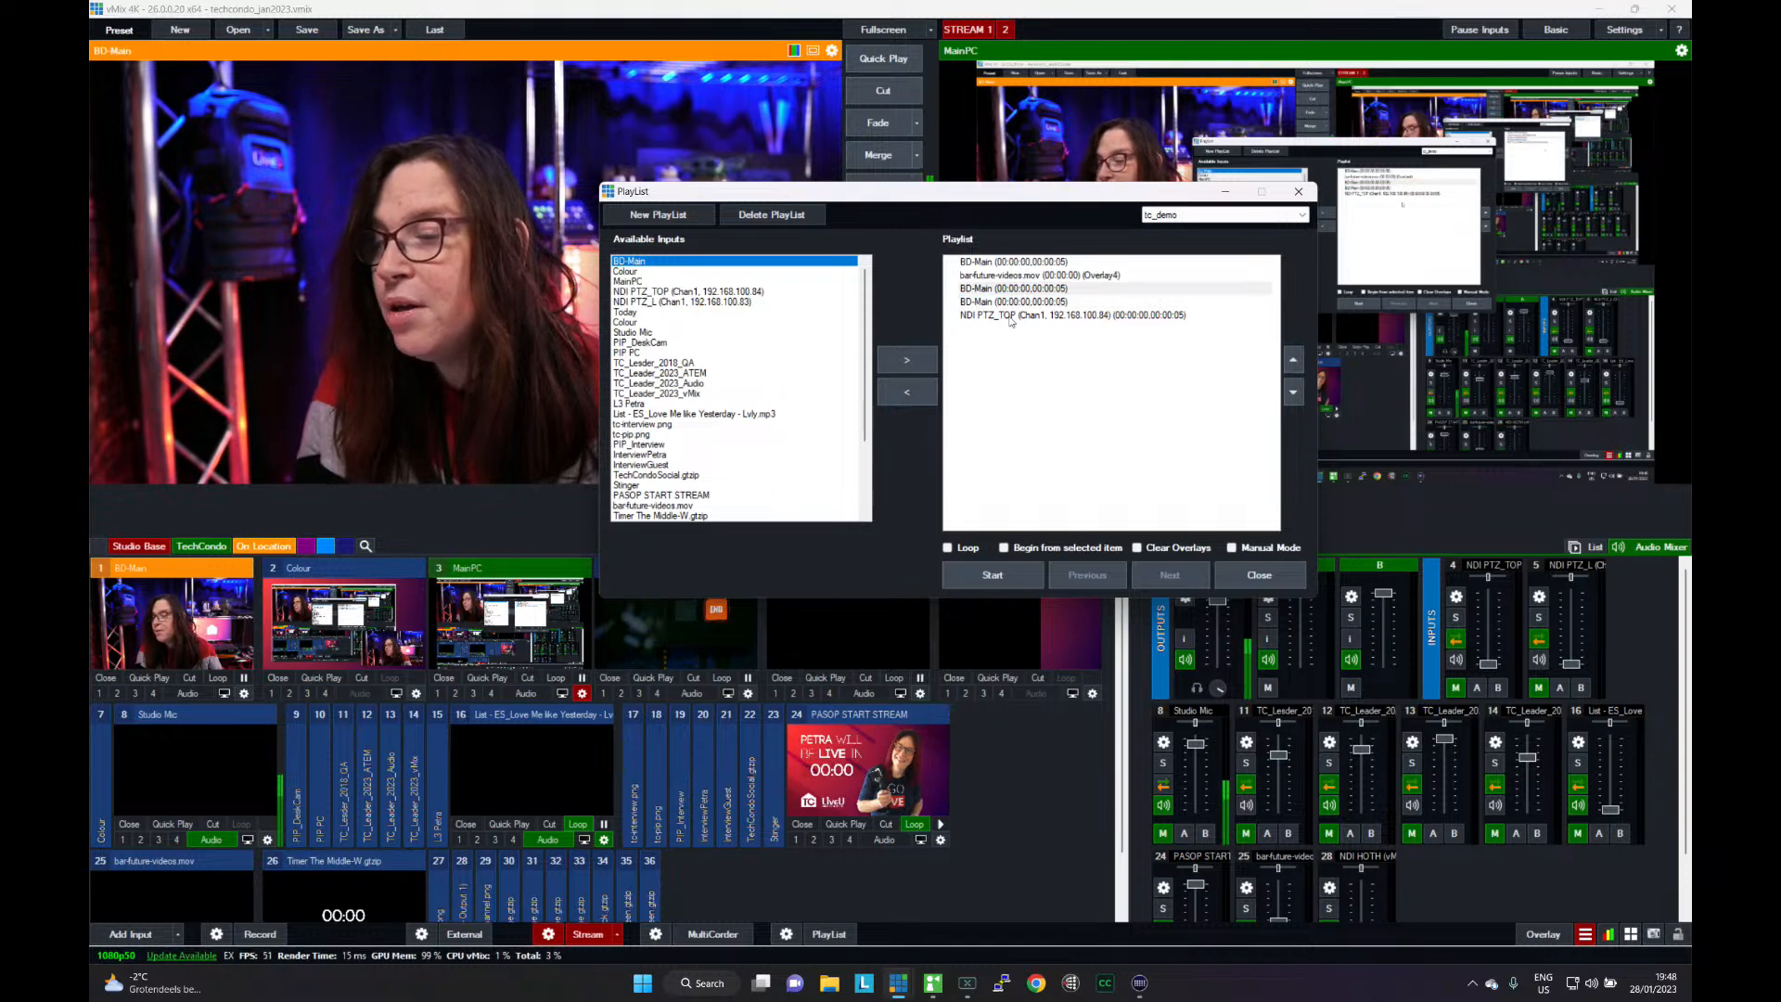
left_click(1293, 392)
left_click(1293, 392)
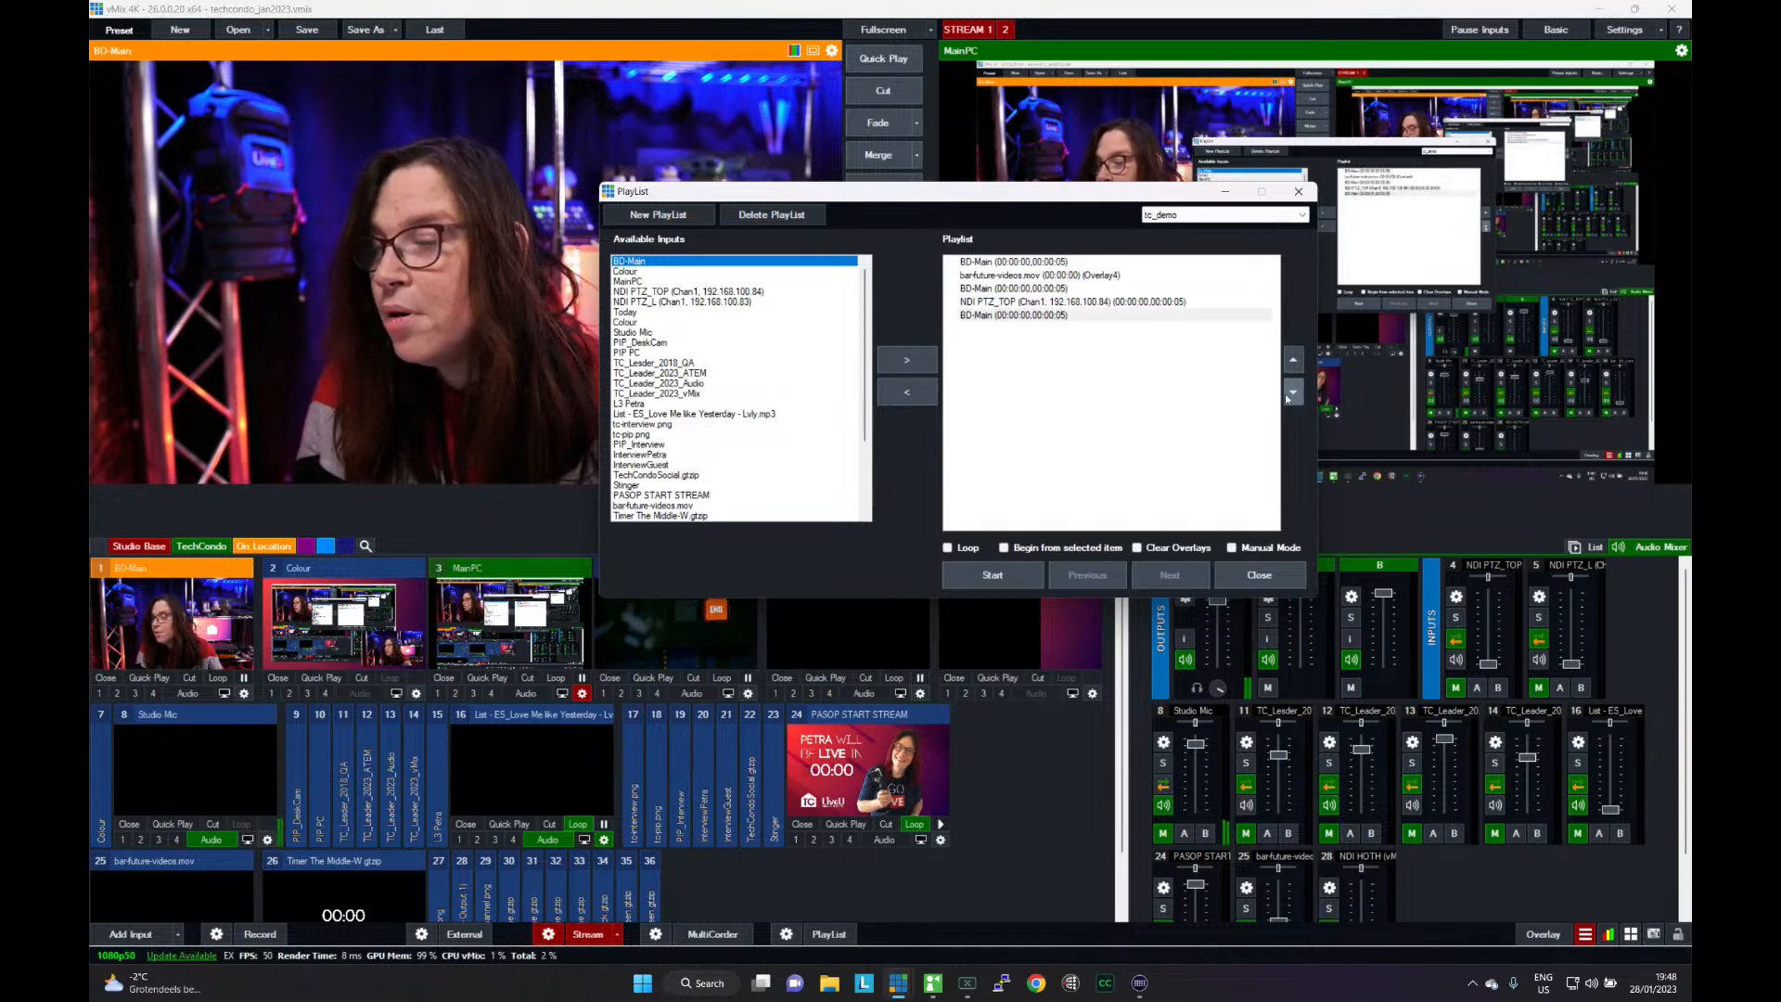
left_click(982, 263)
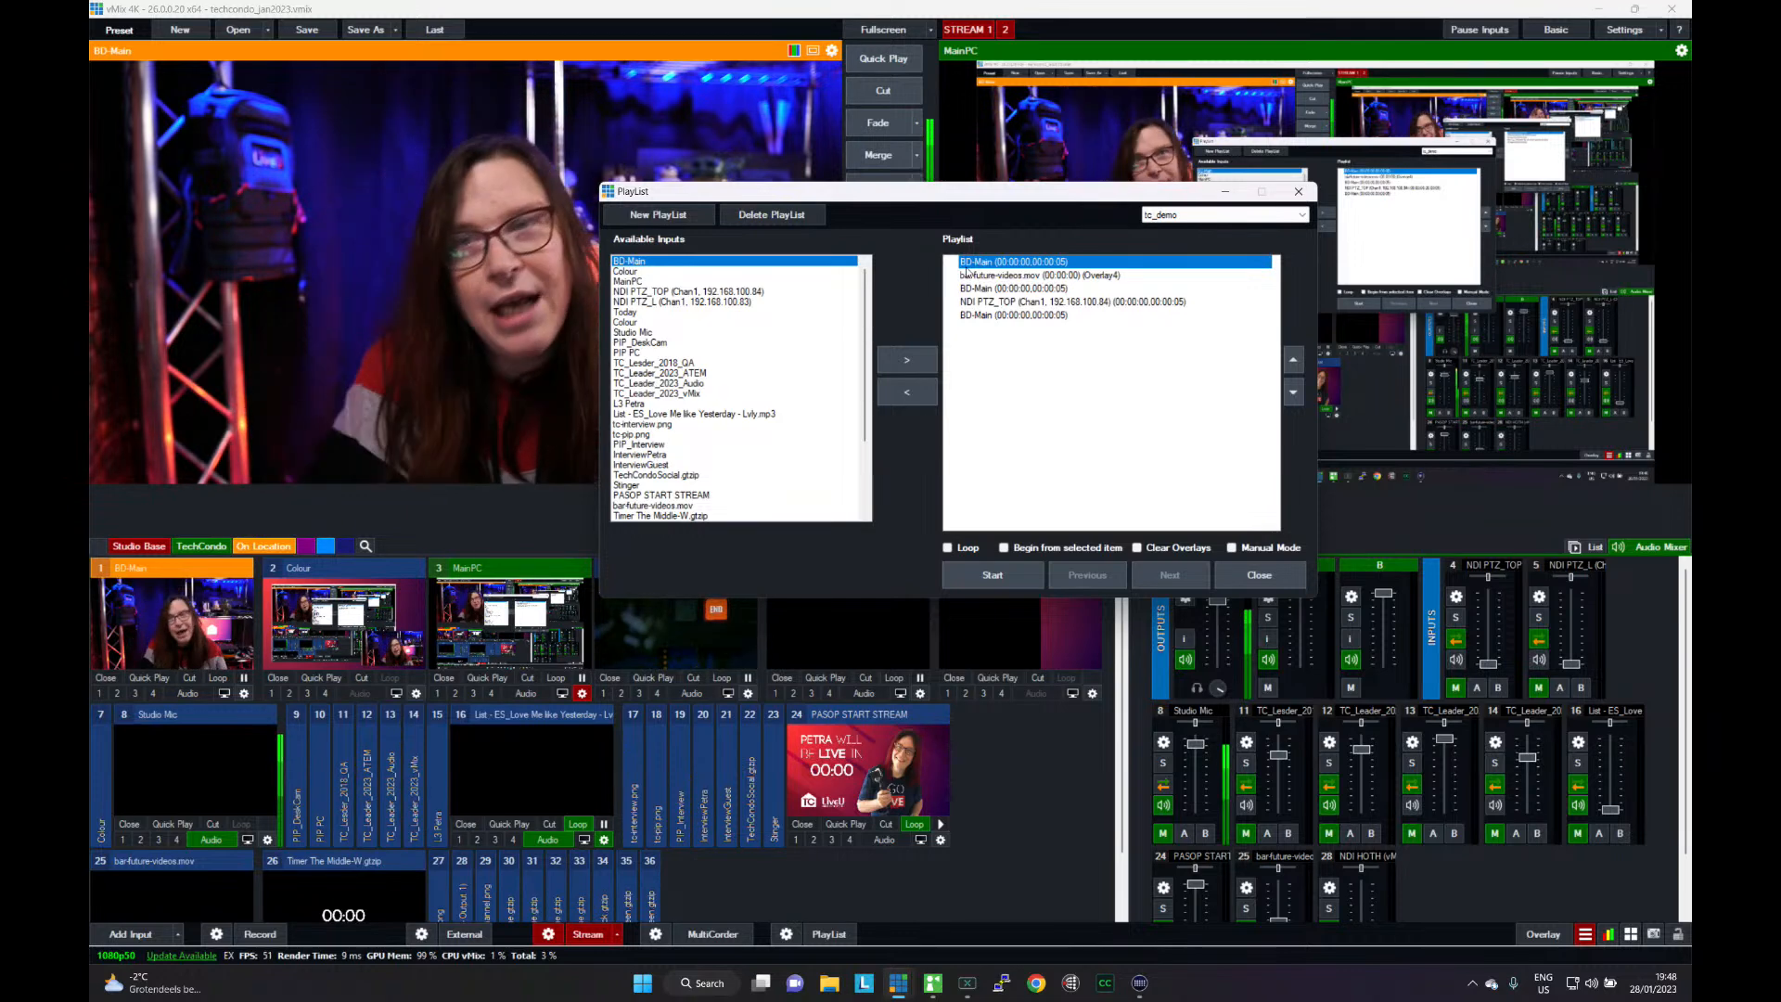
left_click(979, 275)
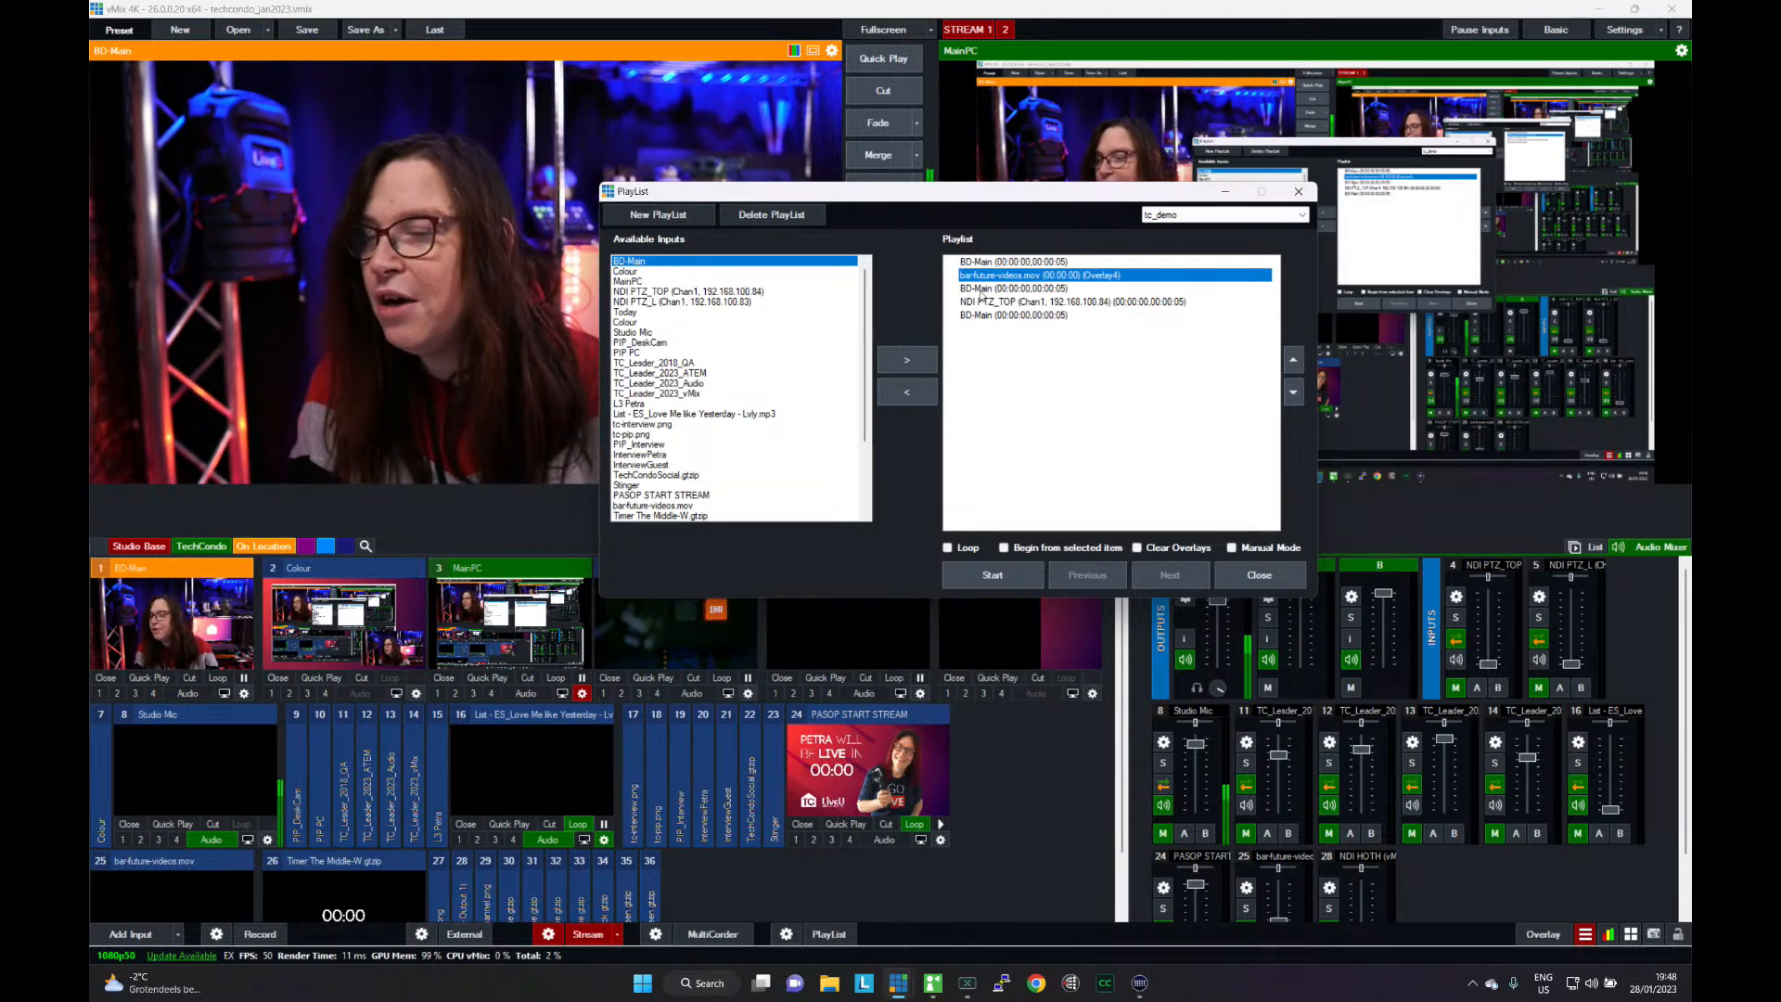
left_click(981, 289)
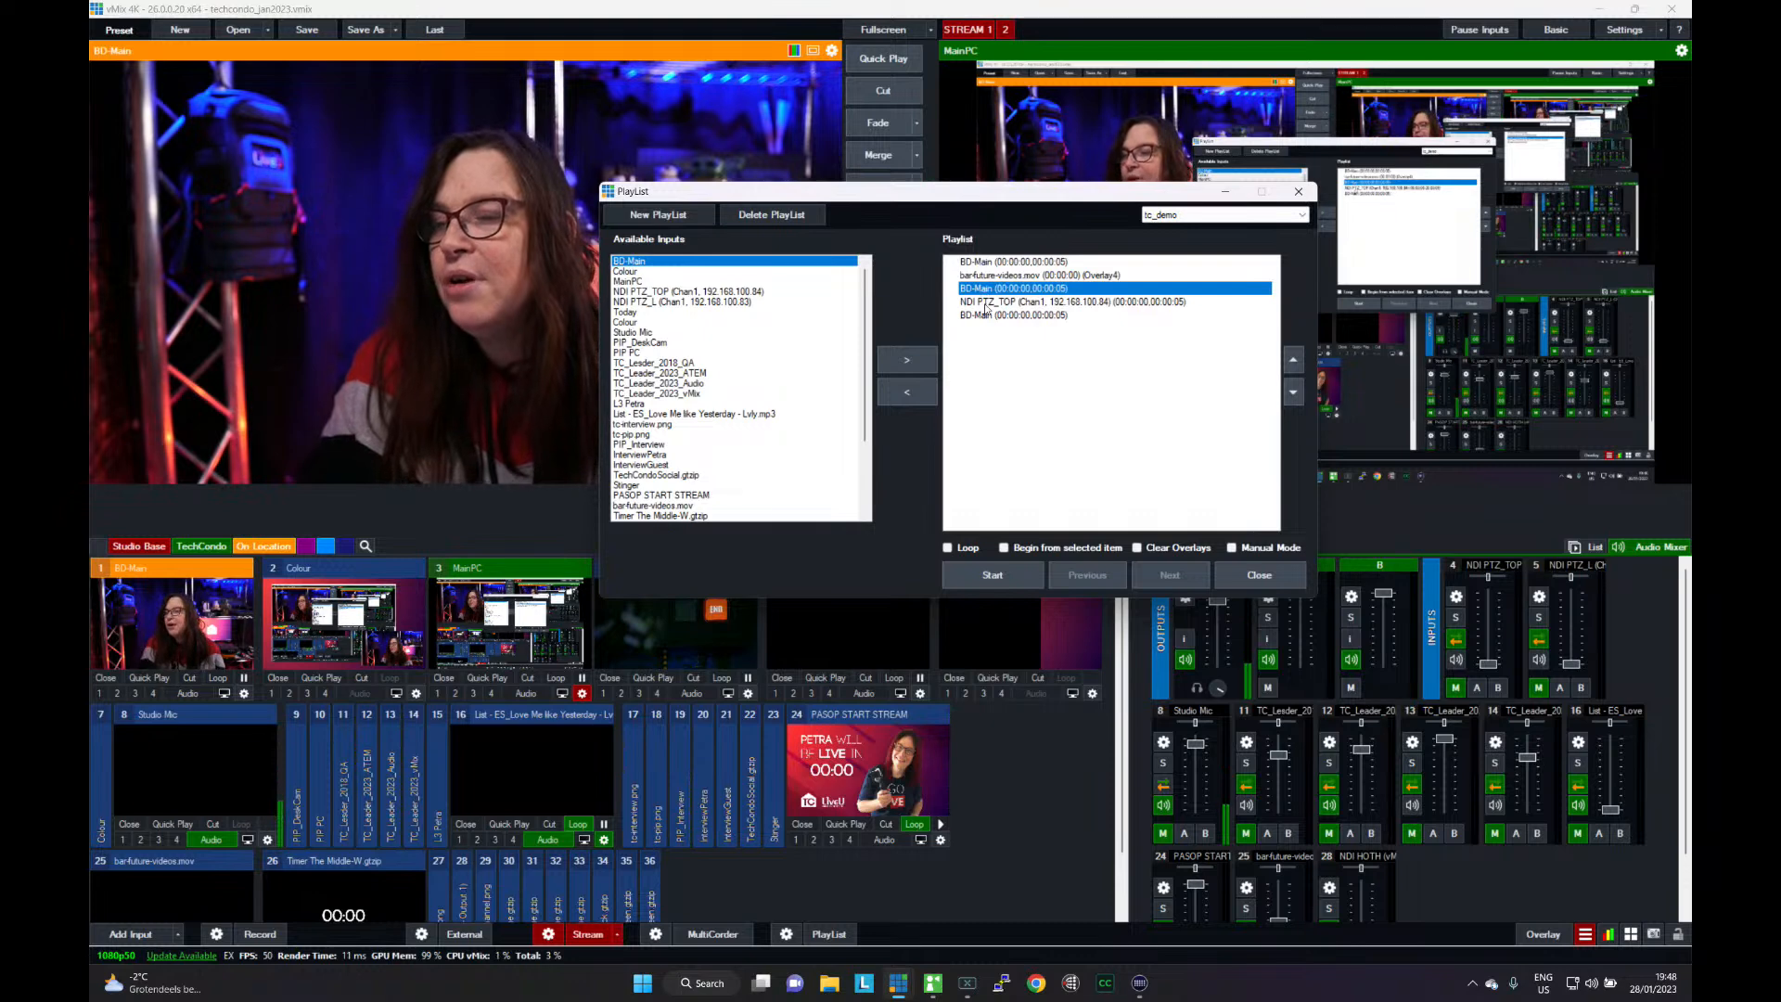
left_click(984, 305)
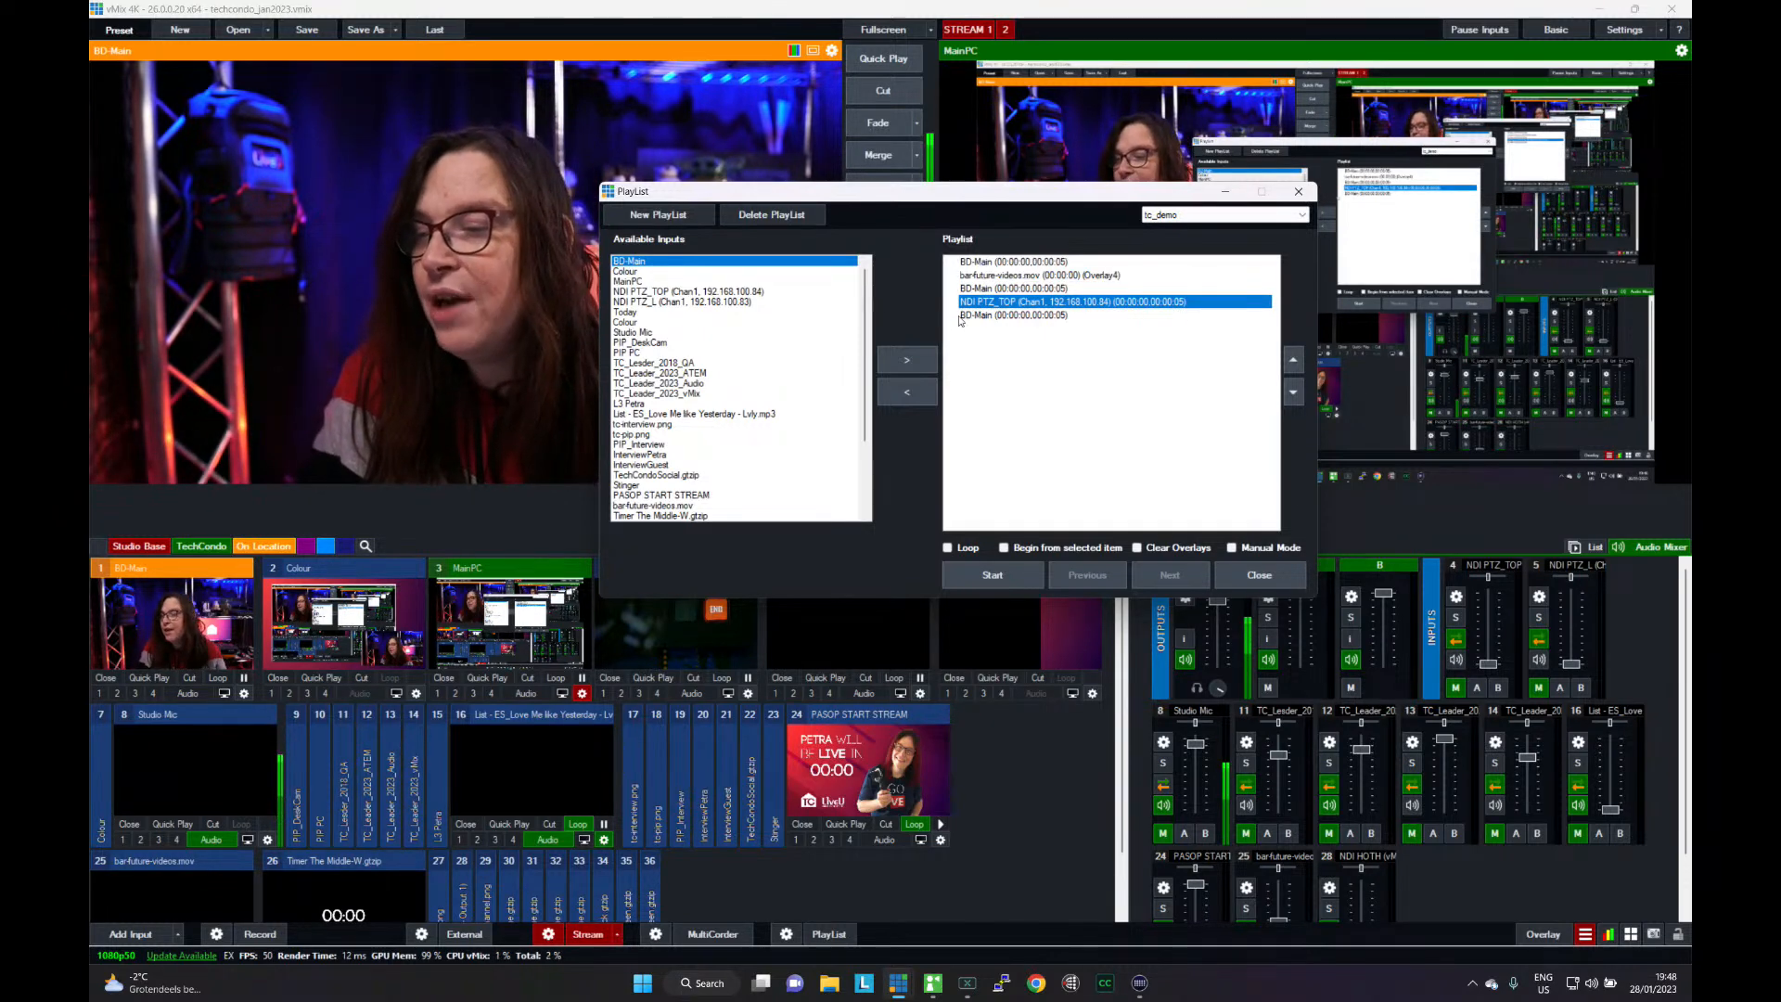
left_click(967, 316)
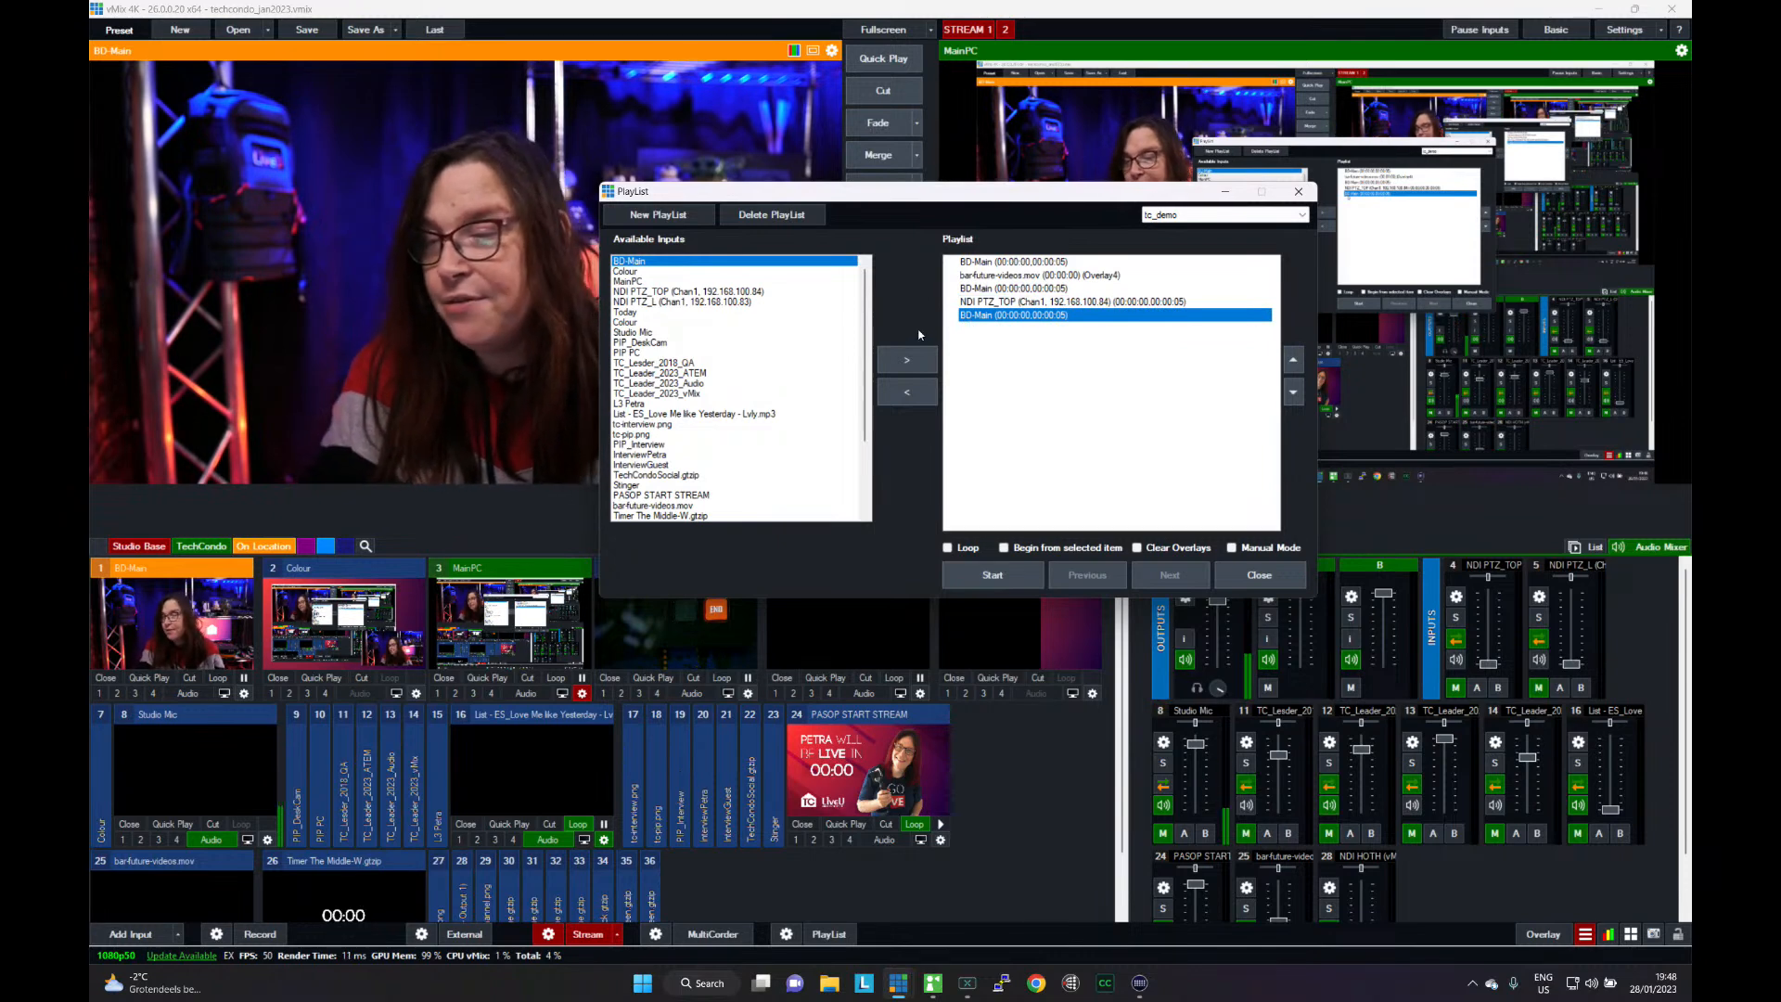
- Add the presenter's L3 lower-third input to the playlist and place it directly before NDI PTZ_TOP
left_click(985, 303)
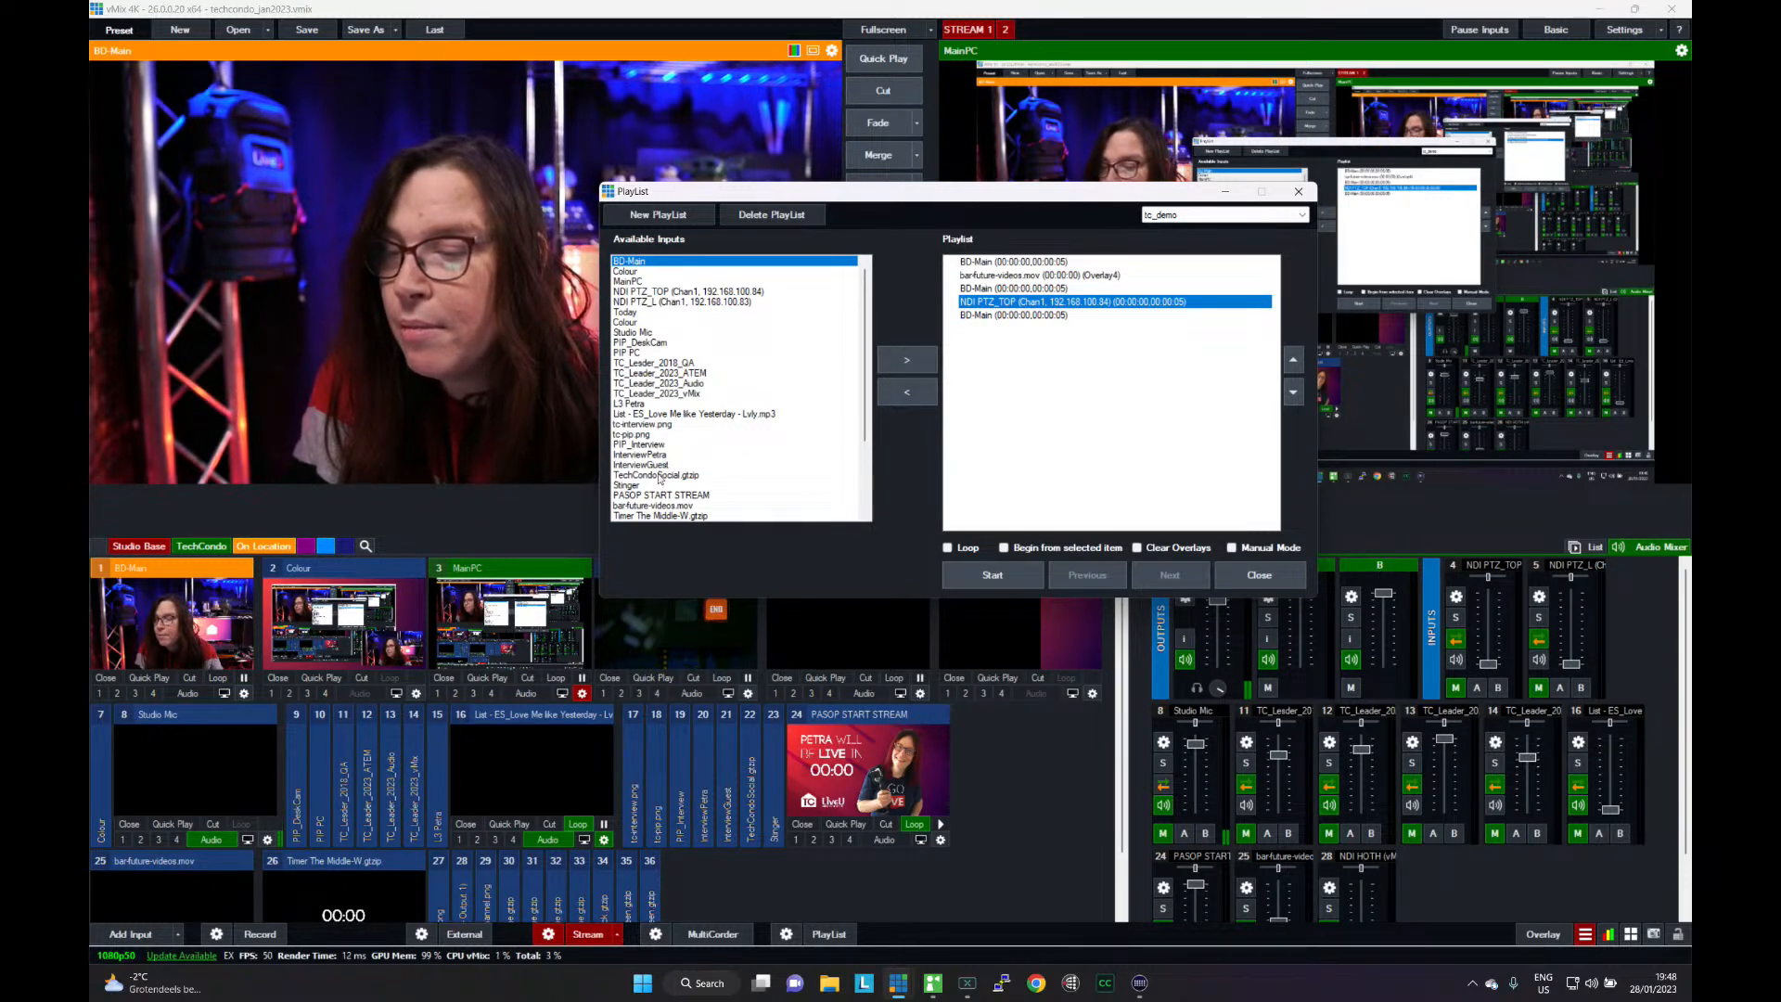
scroll(664, 474, "down", 2)
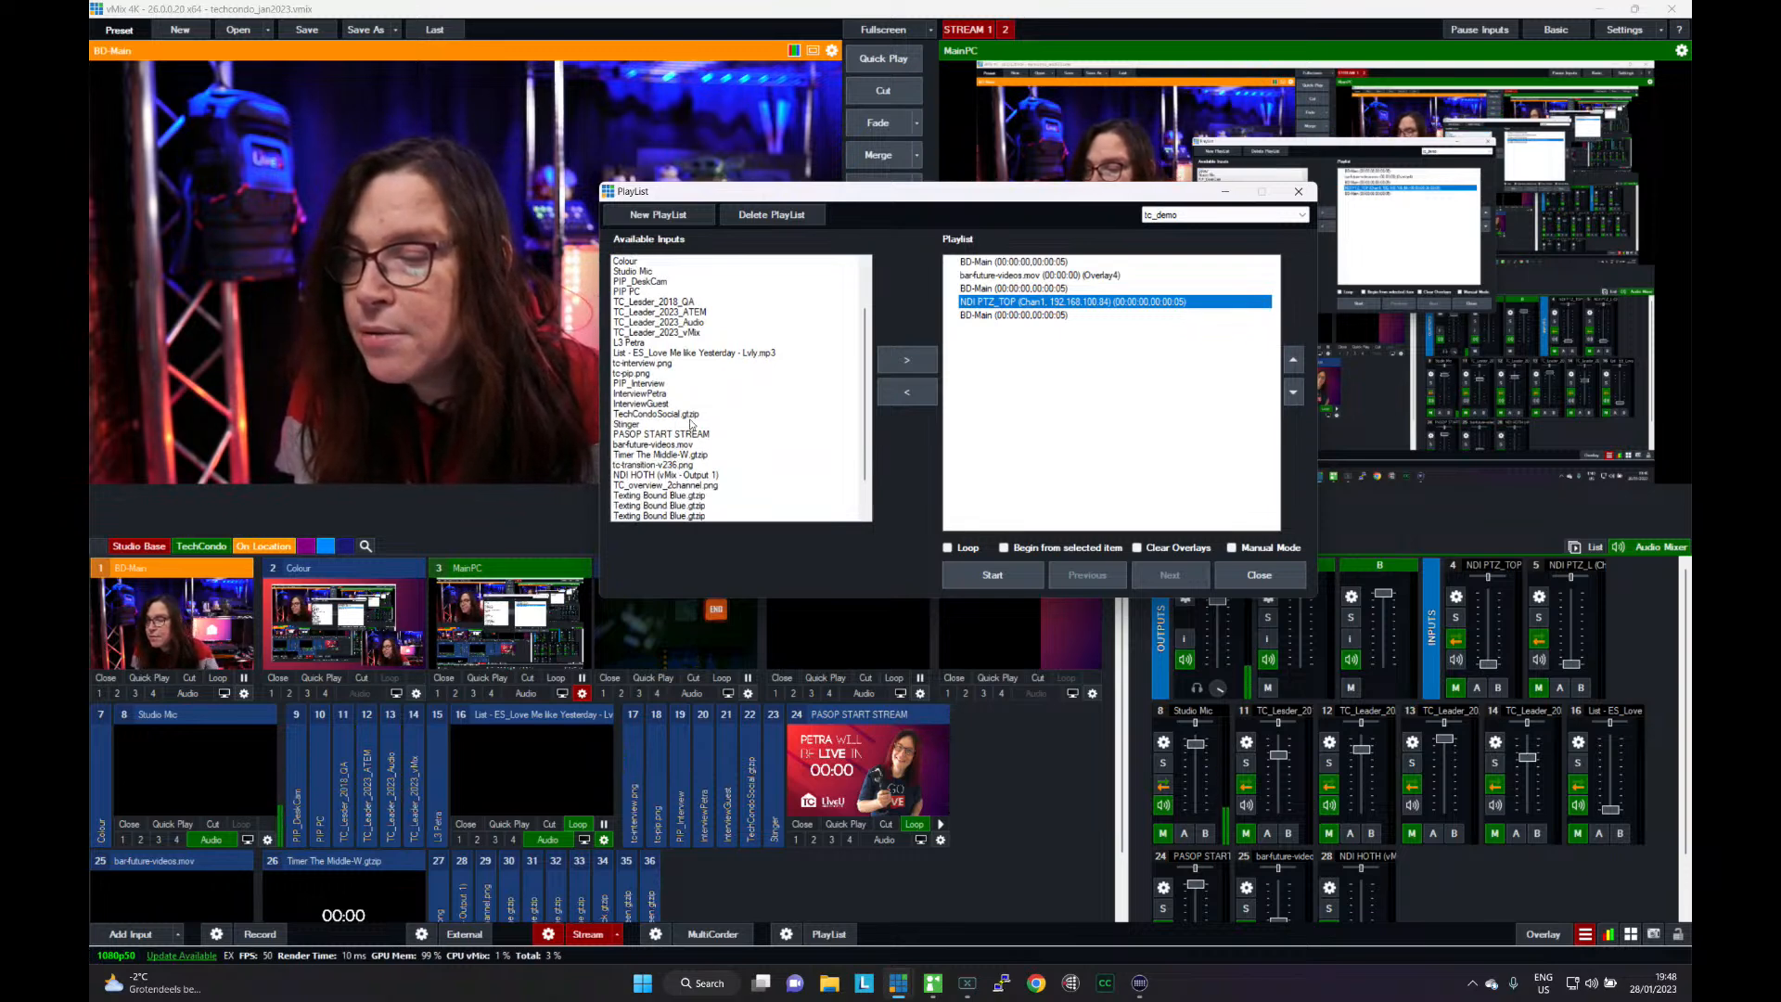
scroll(691, 424, "down", 1)
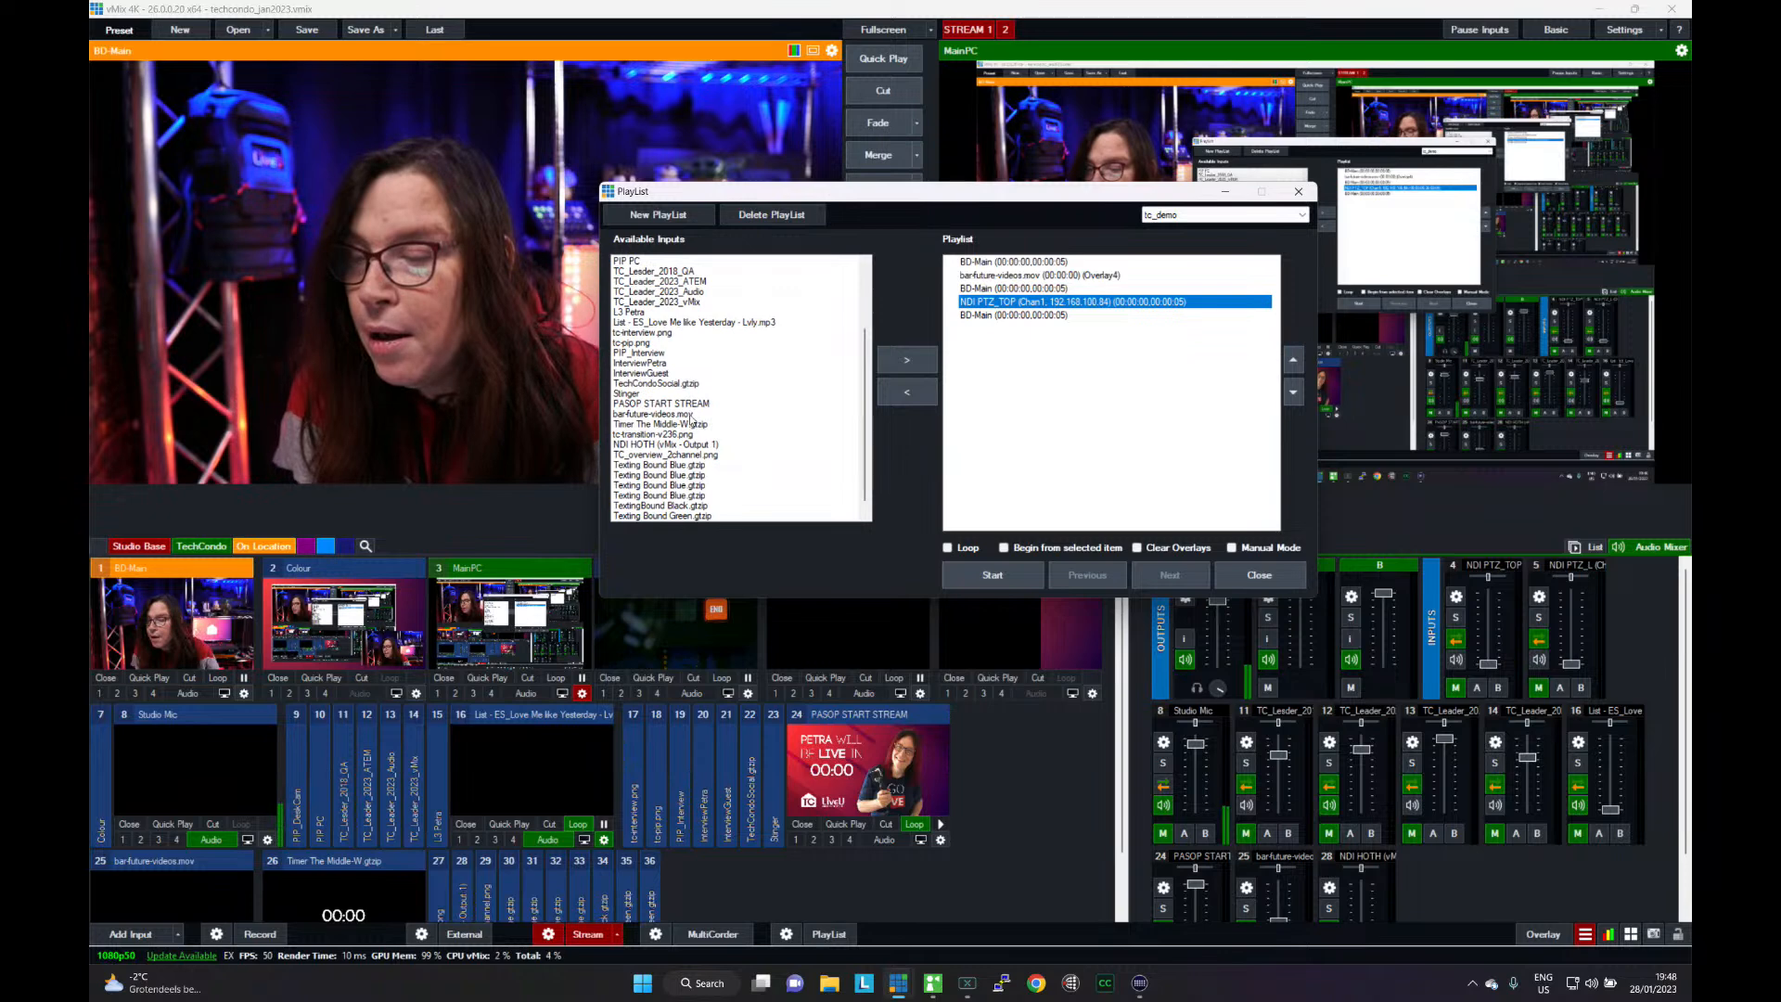
scroll(691, 419, "up", 4)
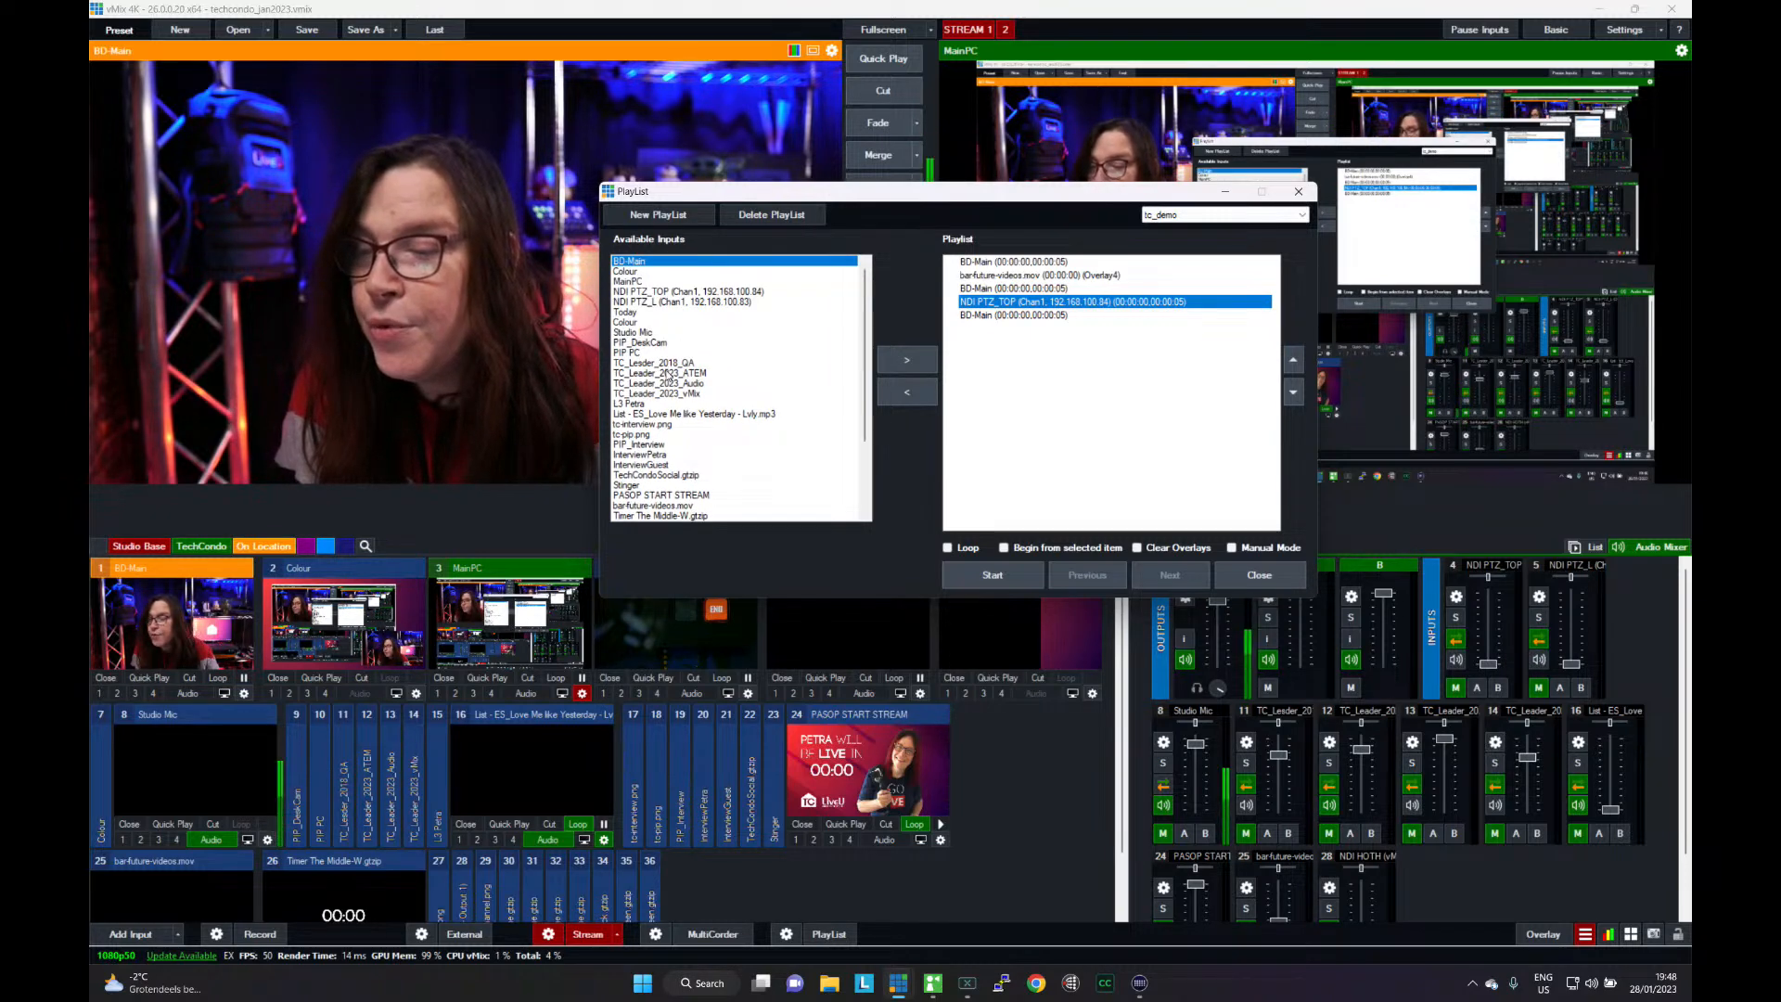
left_click(640, 404)
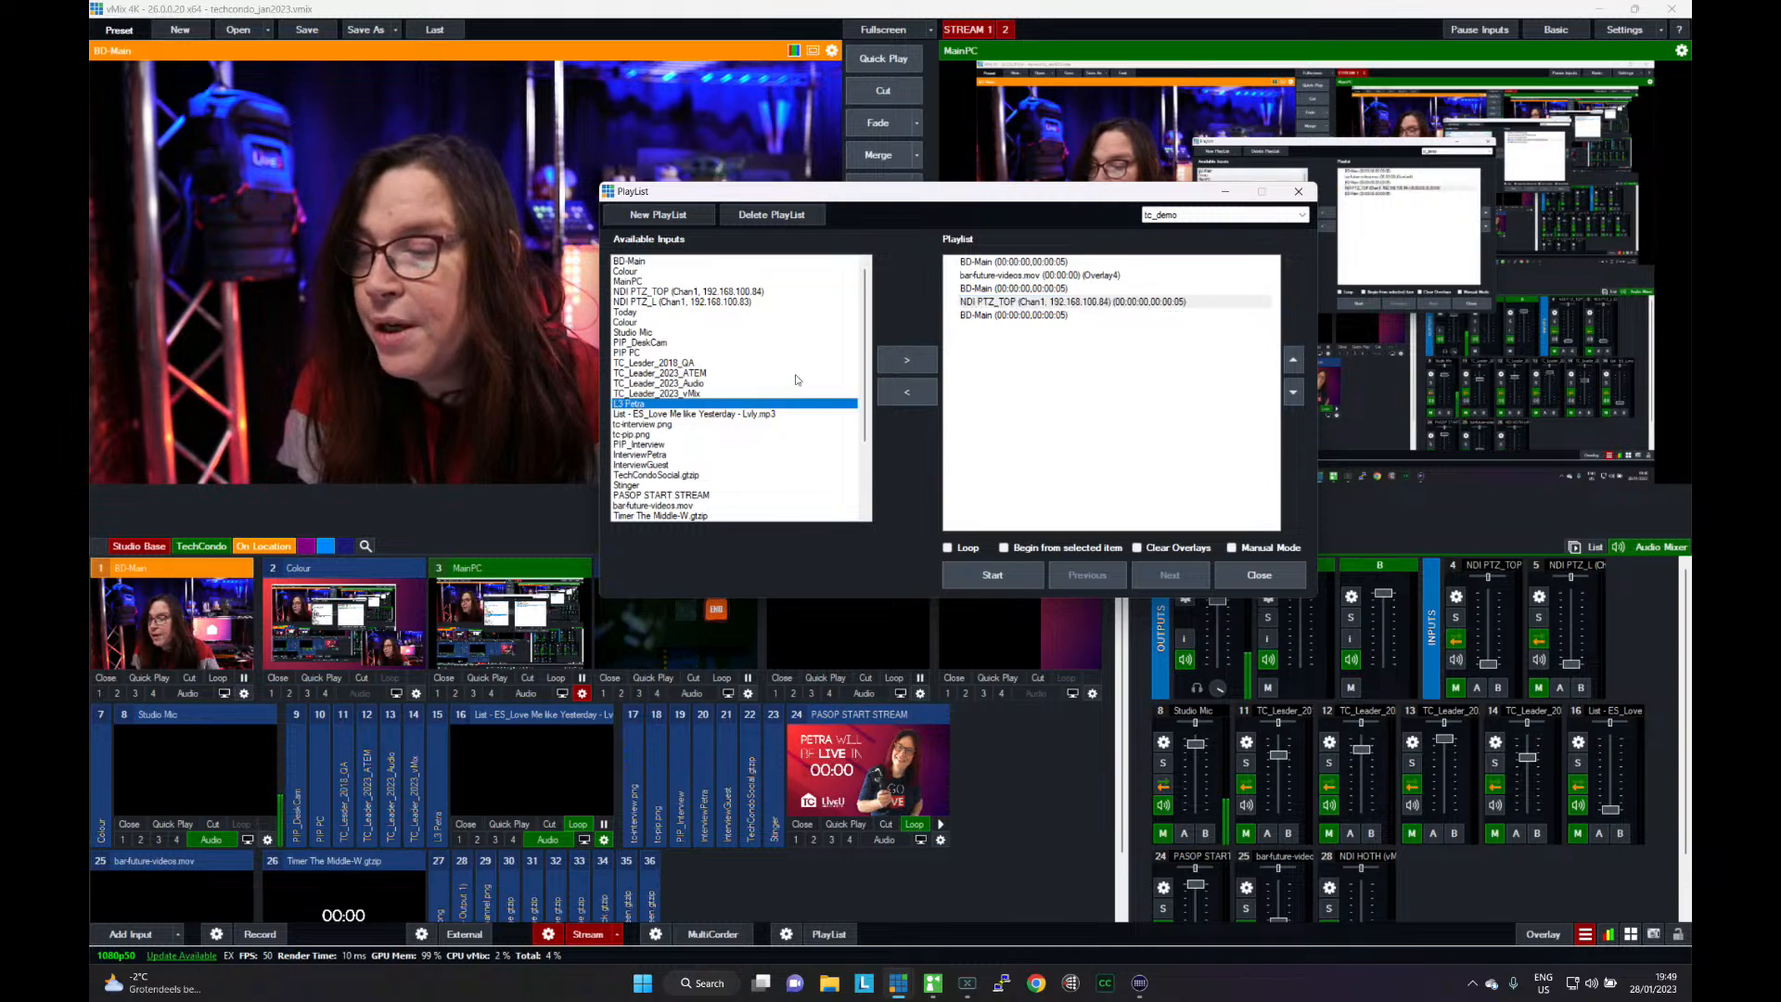
left_click(906, 359)
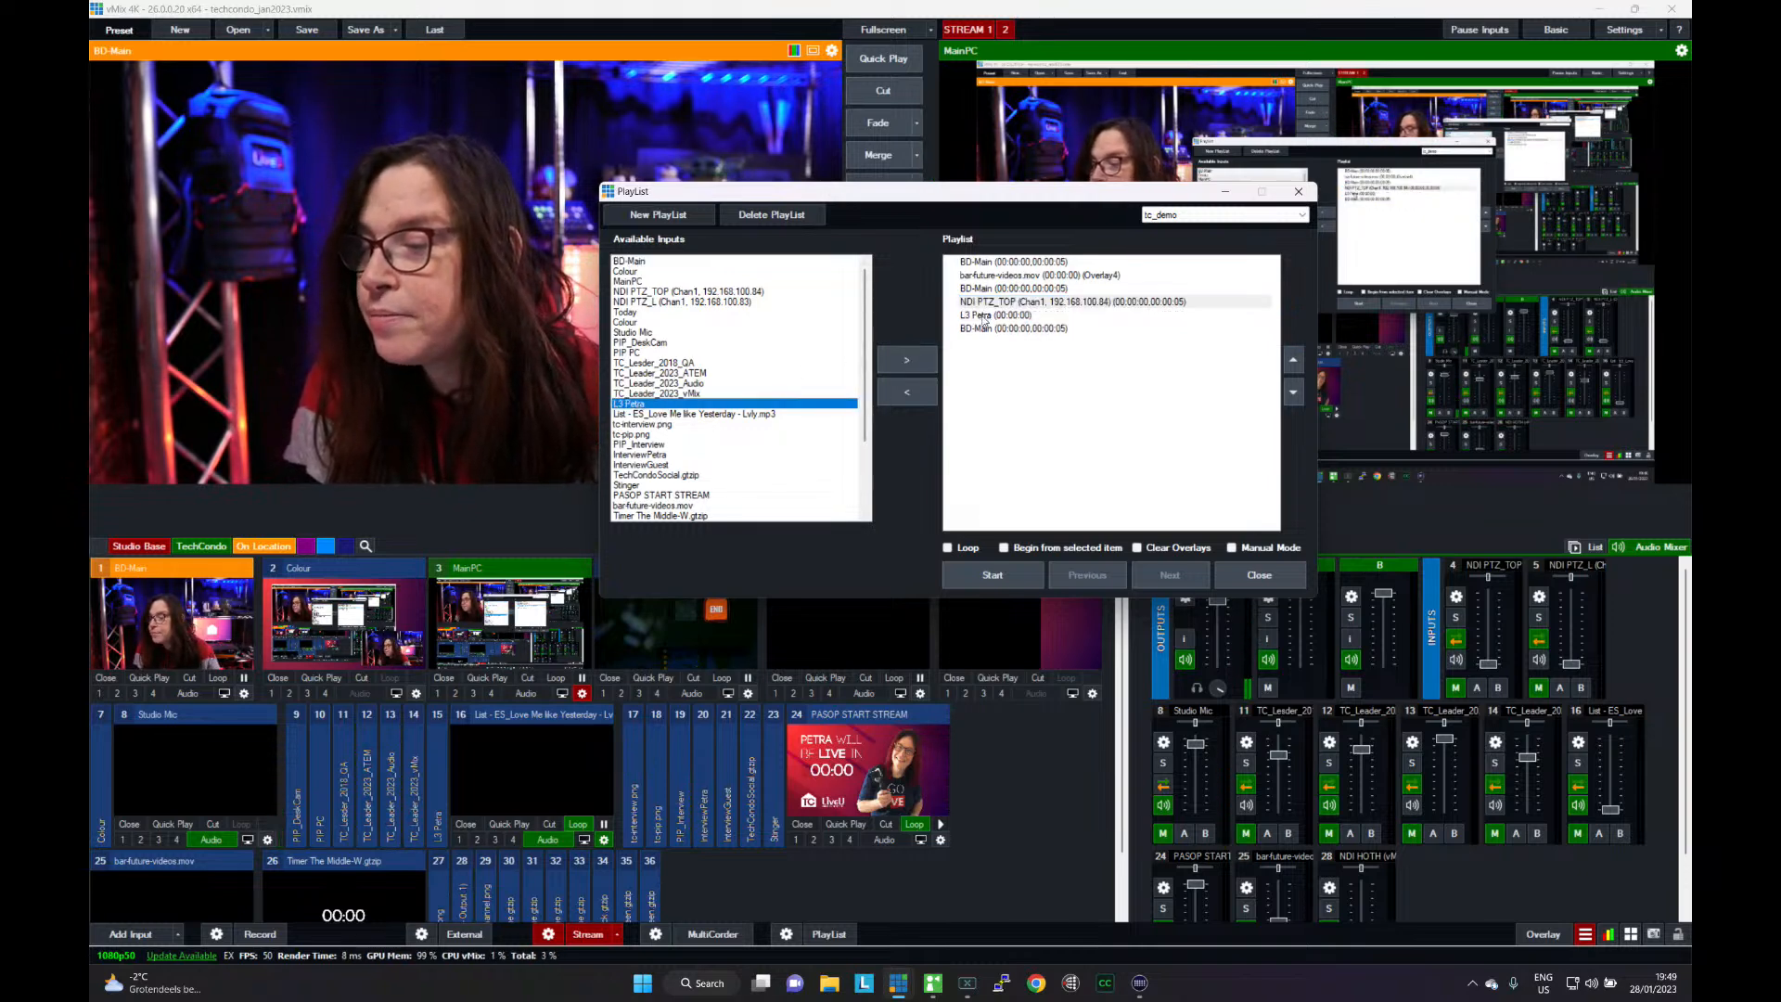
left_click(985, 318)
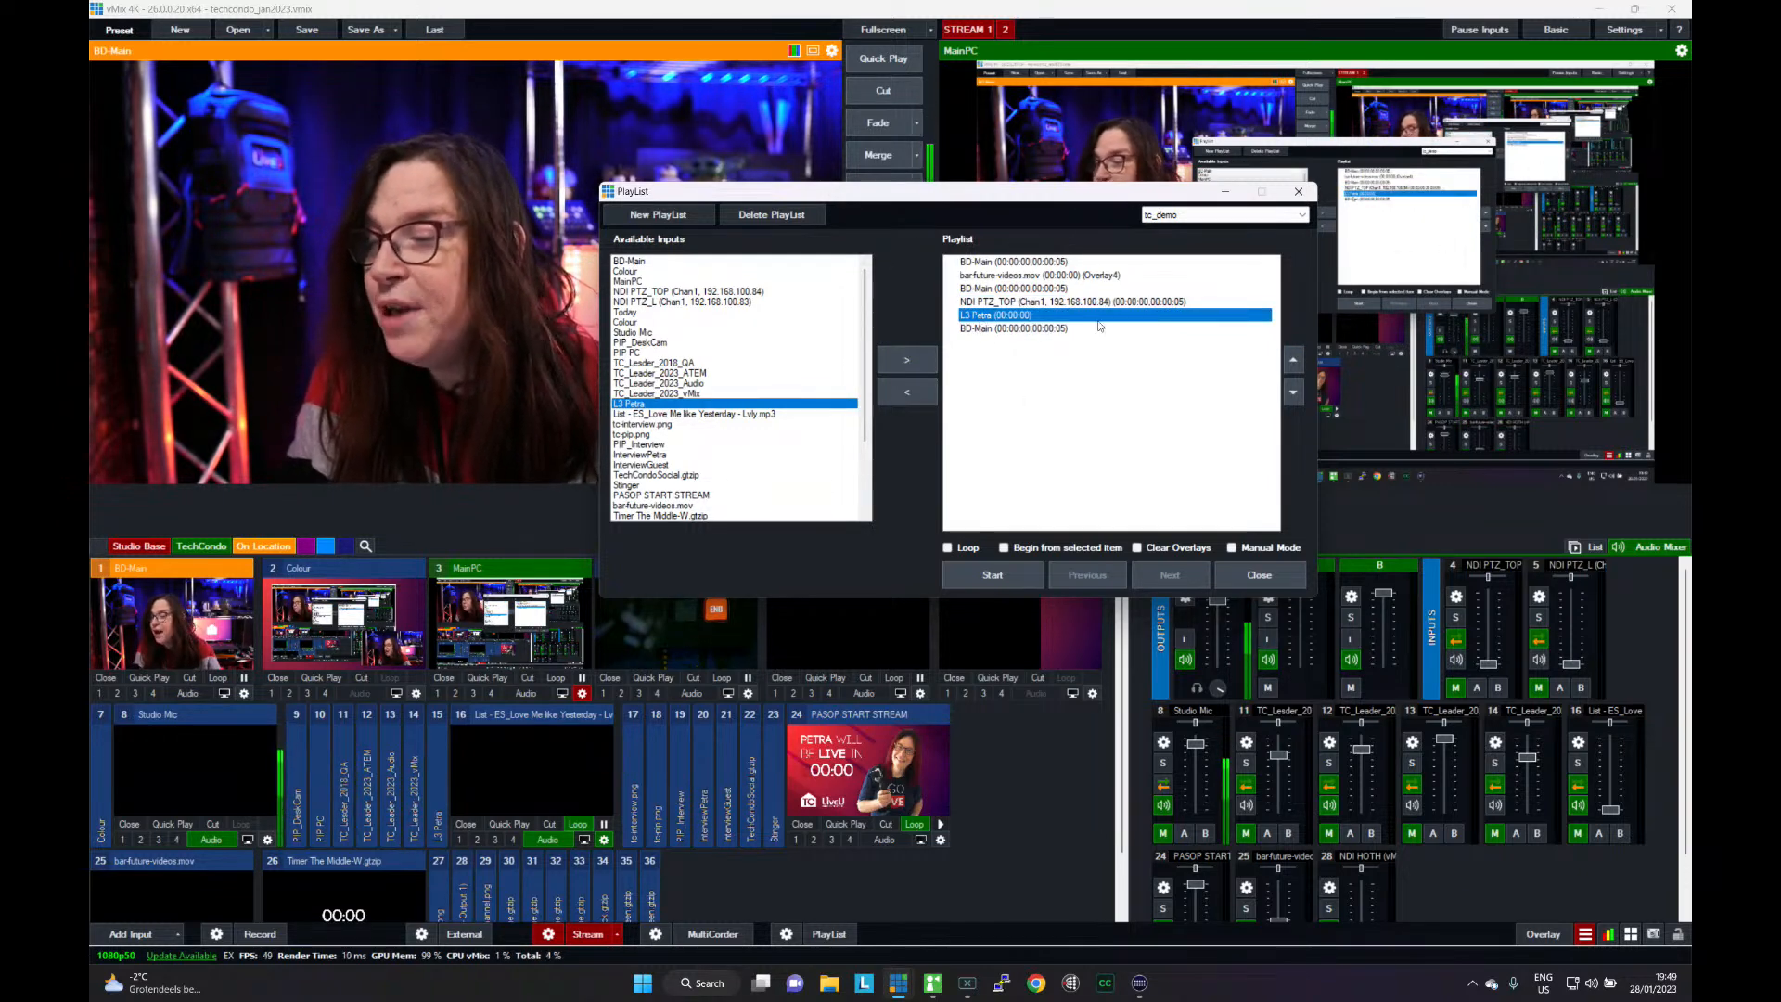
left_click(1293, 362)
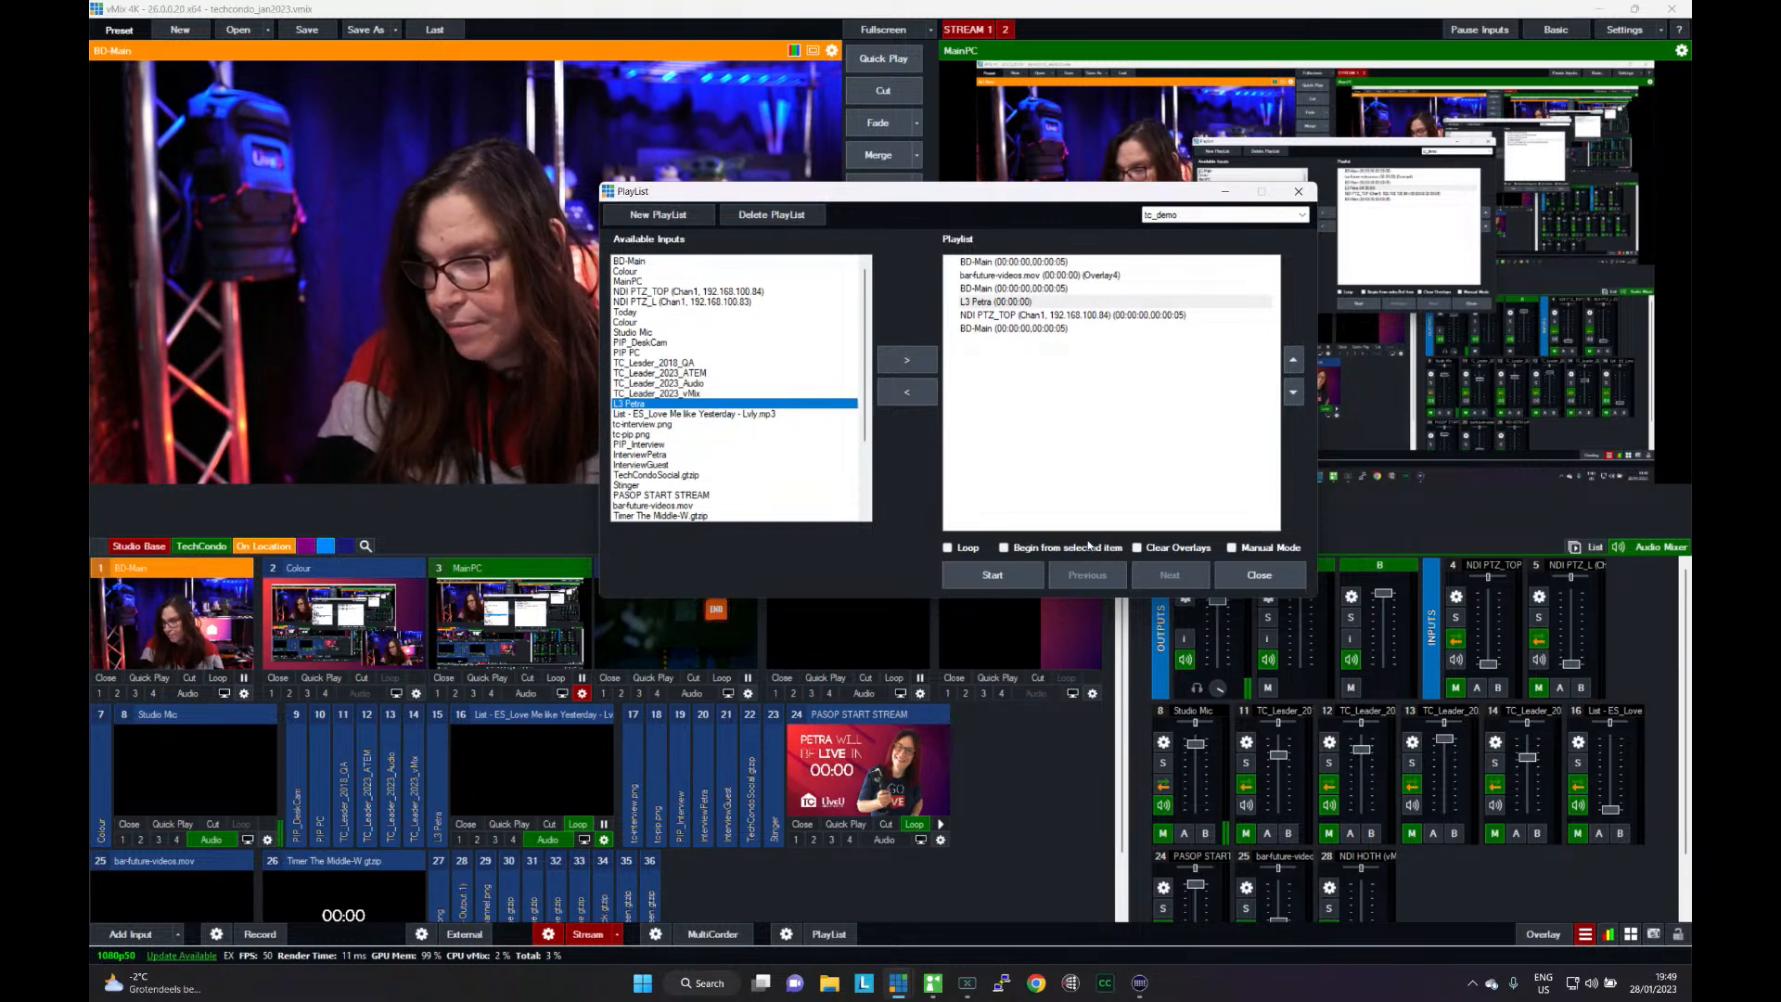
- Set the display type of the L3 lower-third playlist entry to Overlay1
double_click(1015, 308)
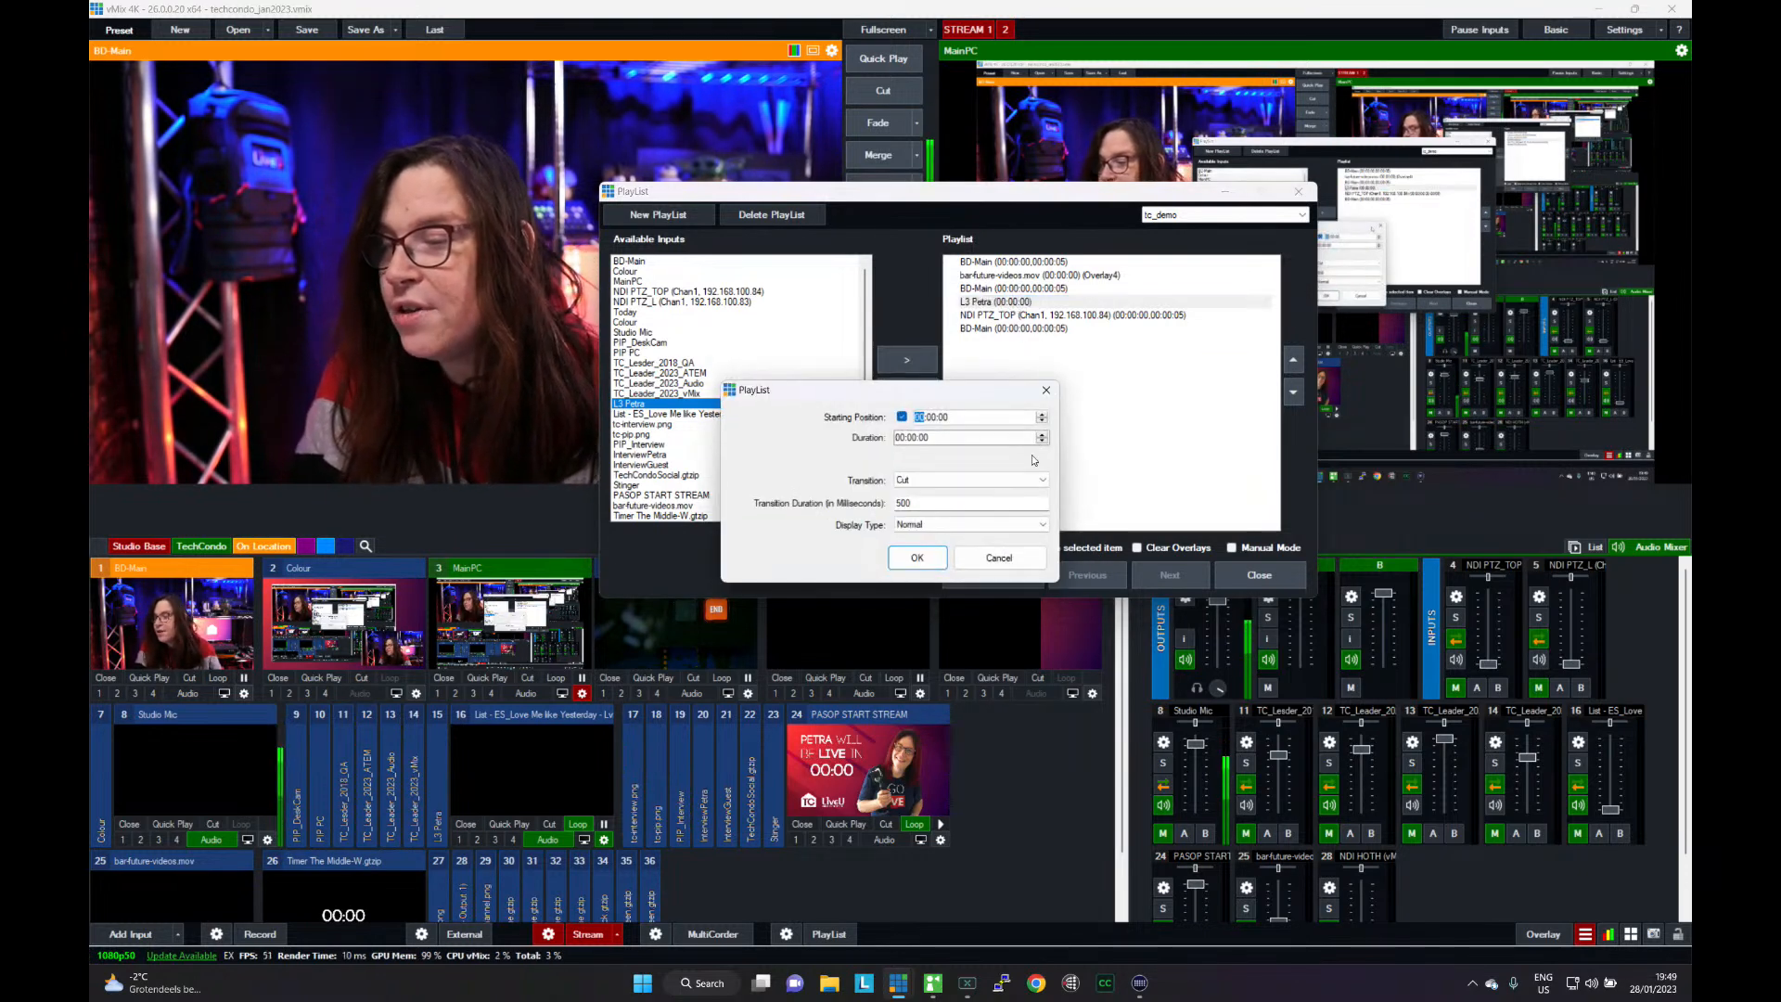
left_click(940, 525)
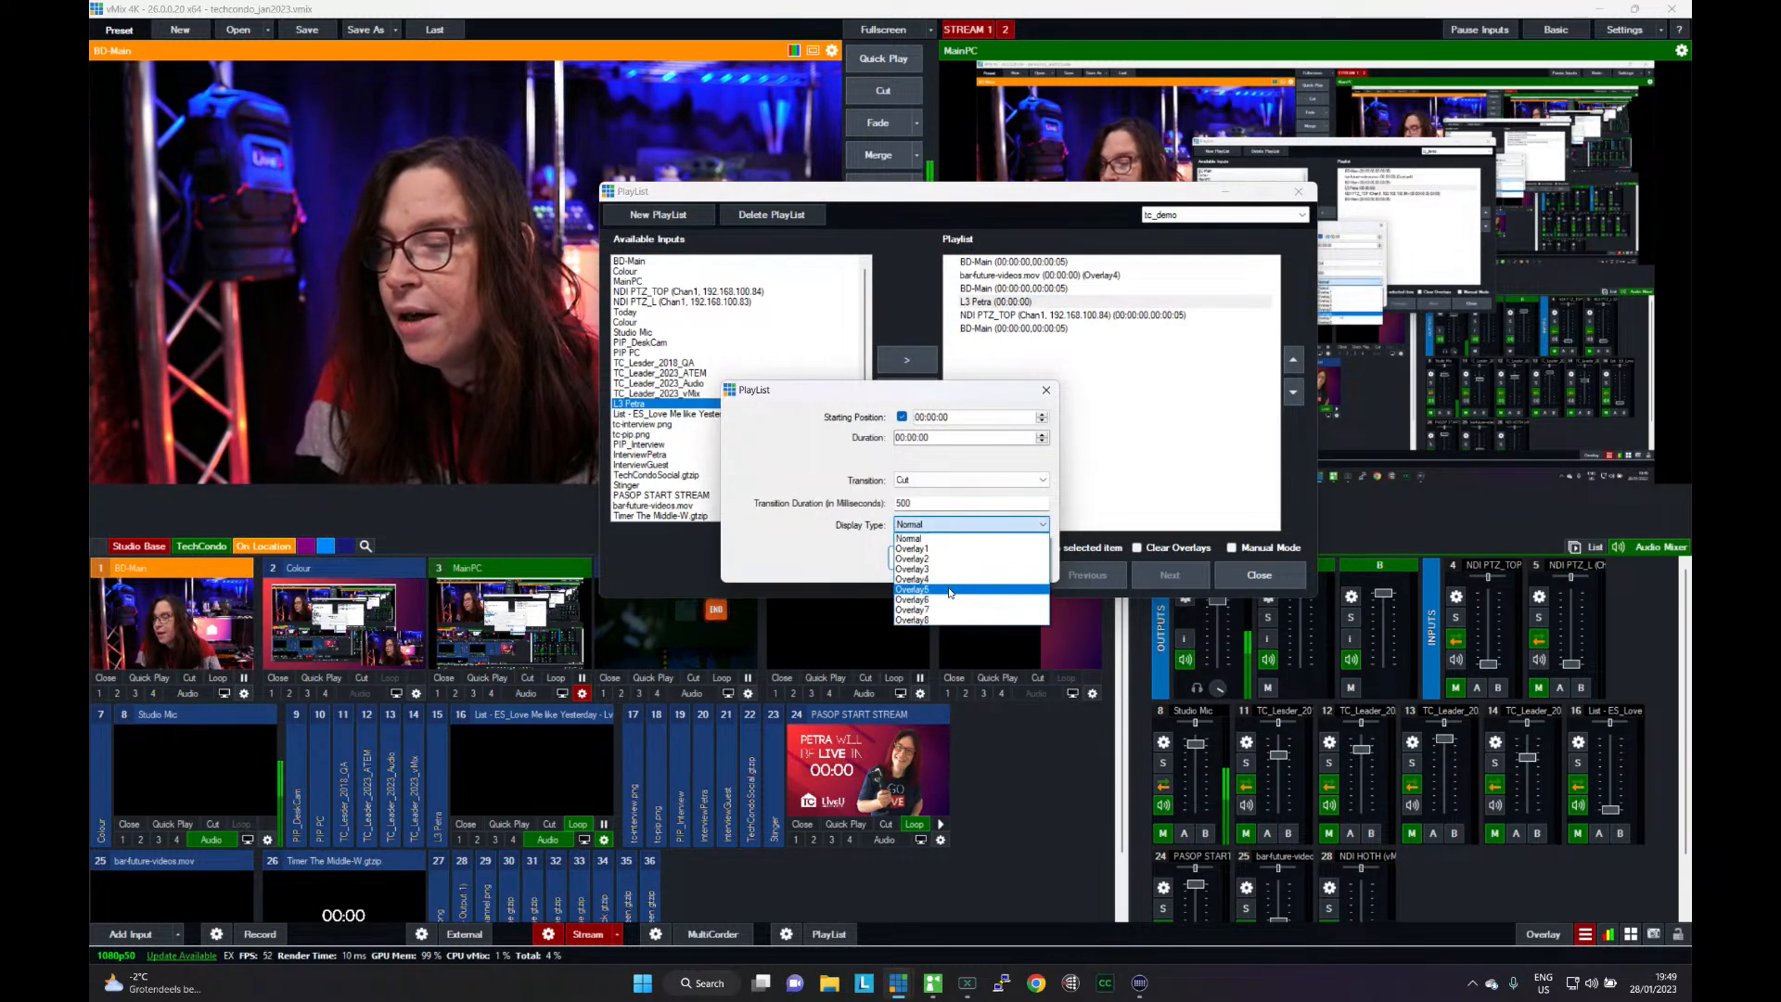
left_click(937, 548)
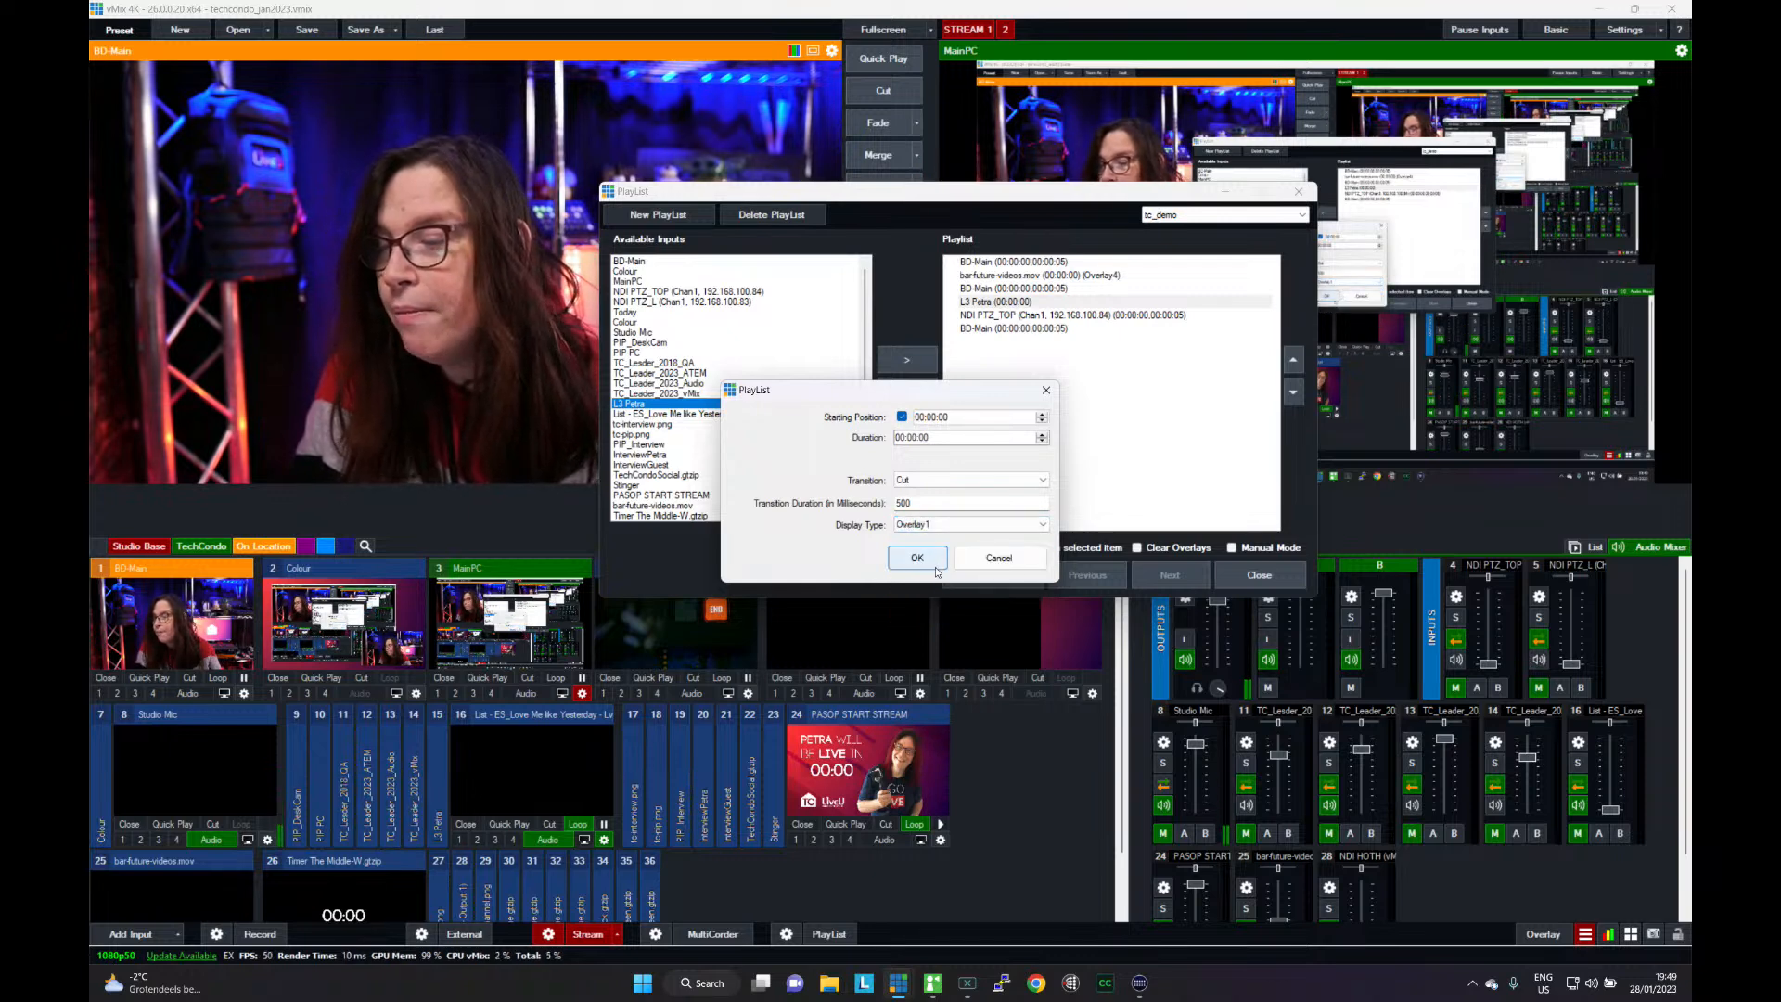
left_click(932, 559)
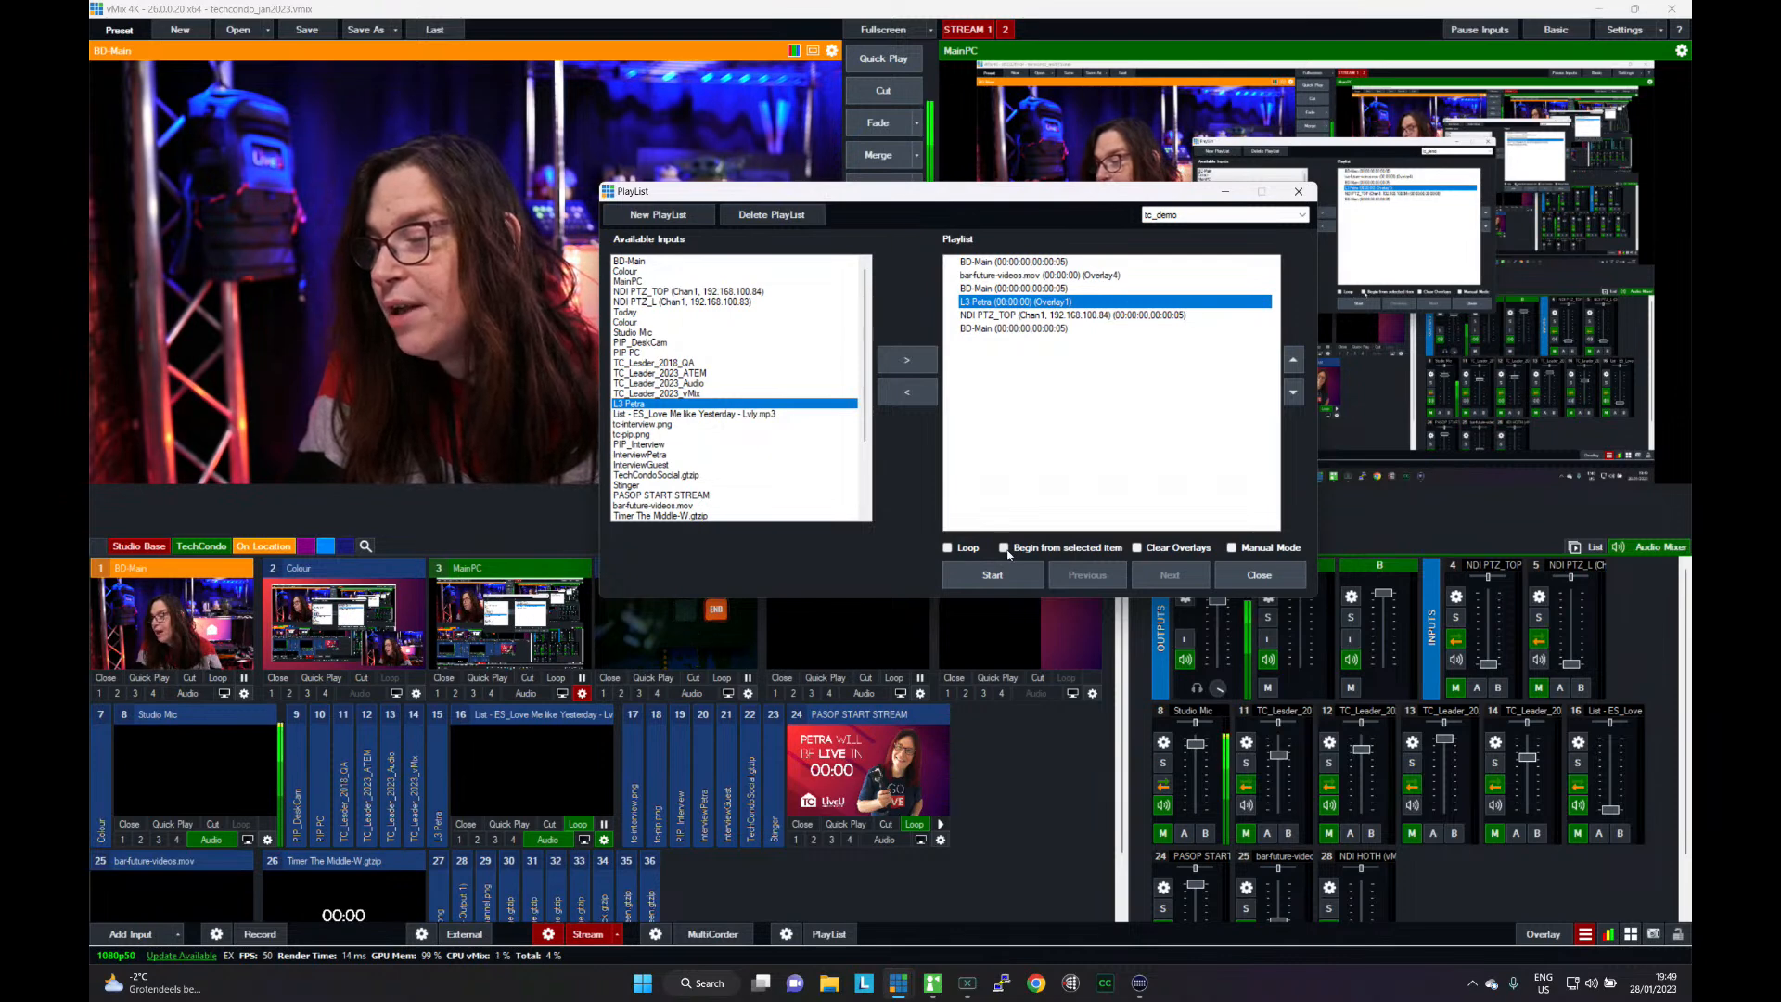
- Select the playlist's first BD-Main entry with Manual Mode enabled, and move the playlist window out of the way
left_click(1020, 262)
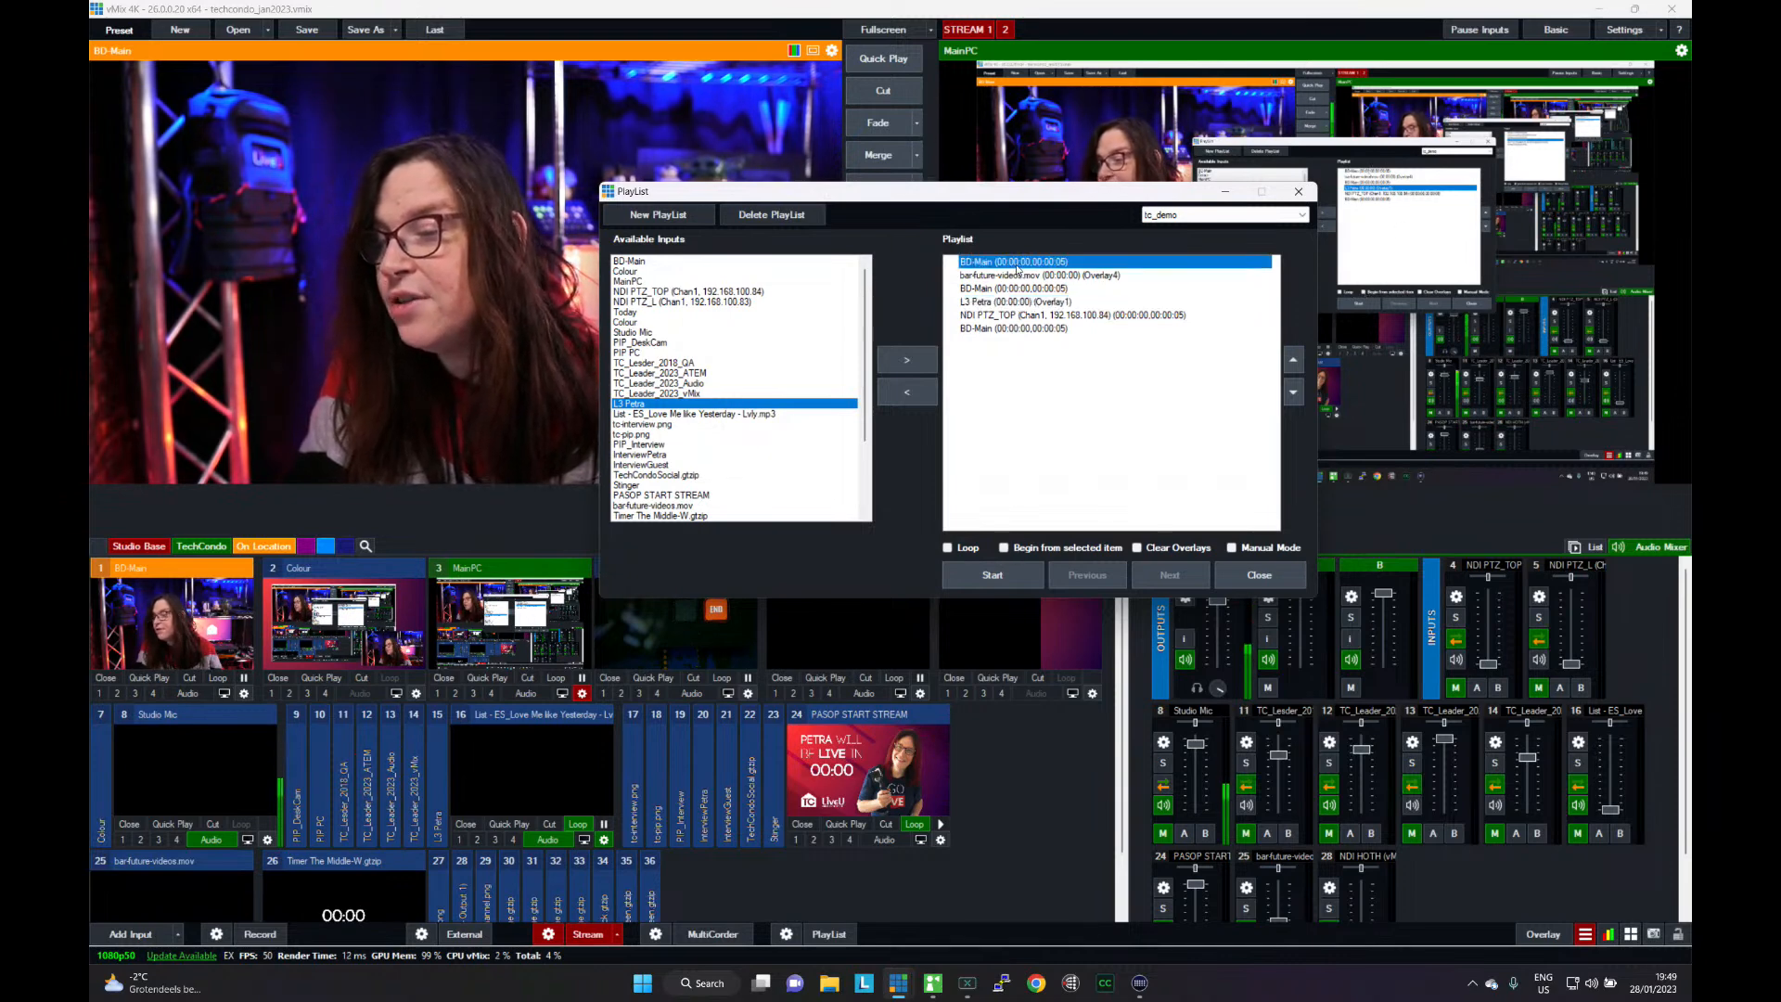
left_click(1231, 548)
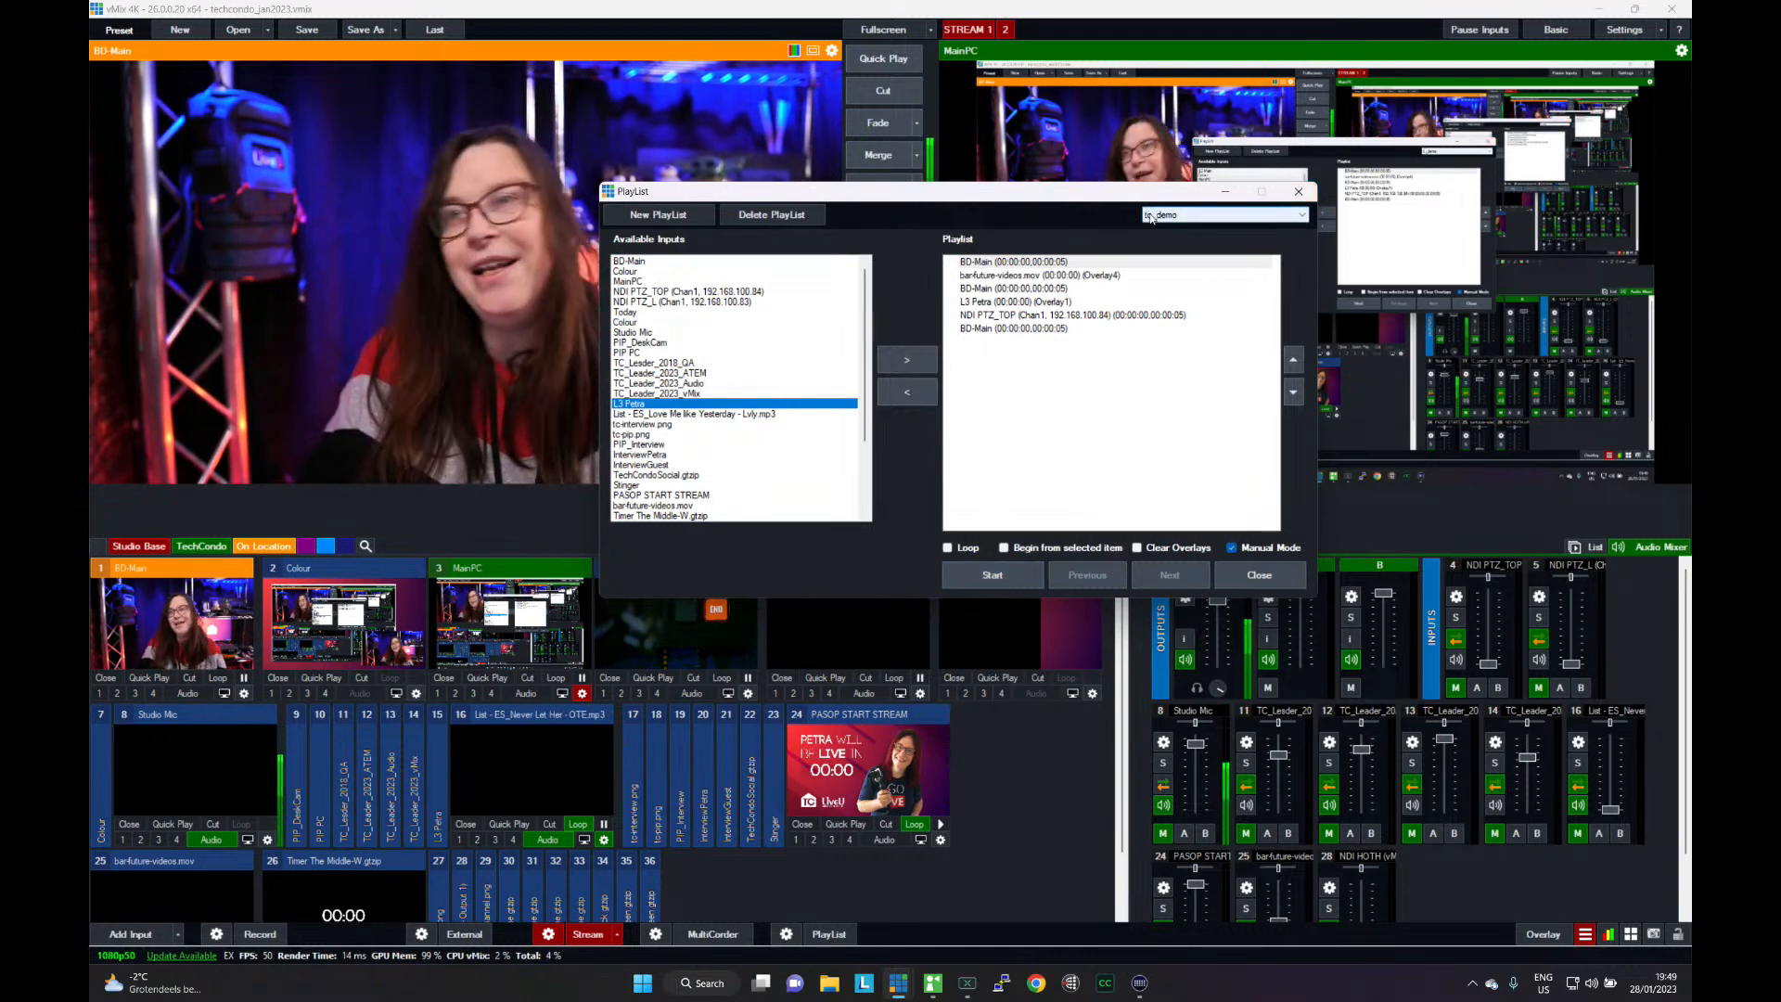
left_click_drag(1116, 195, 1360, 241)
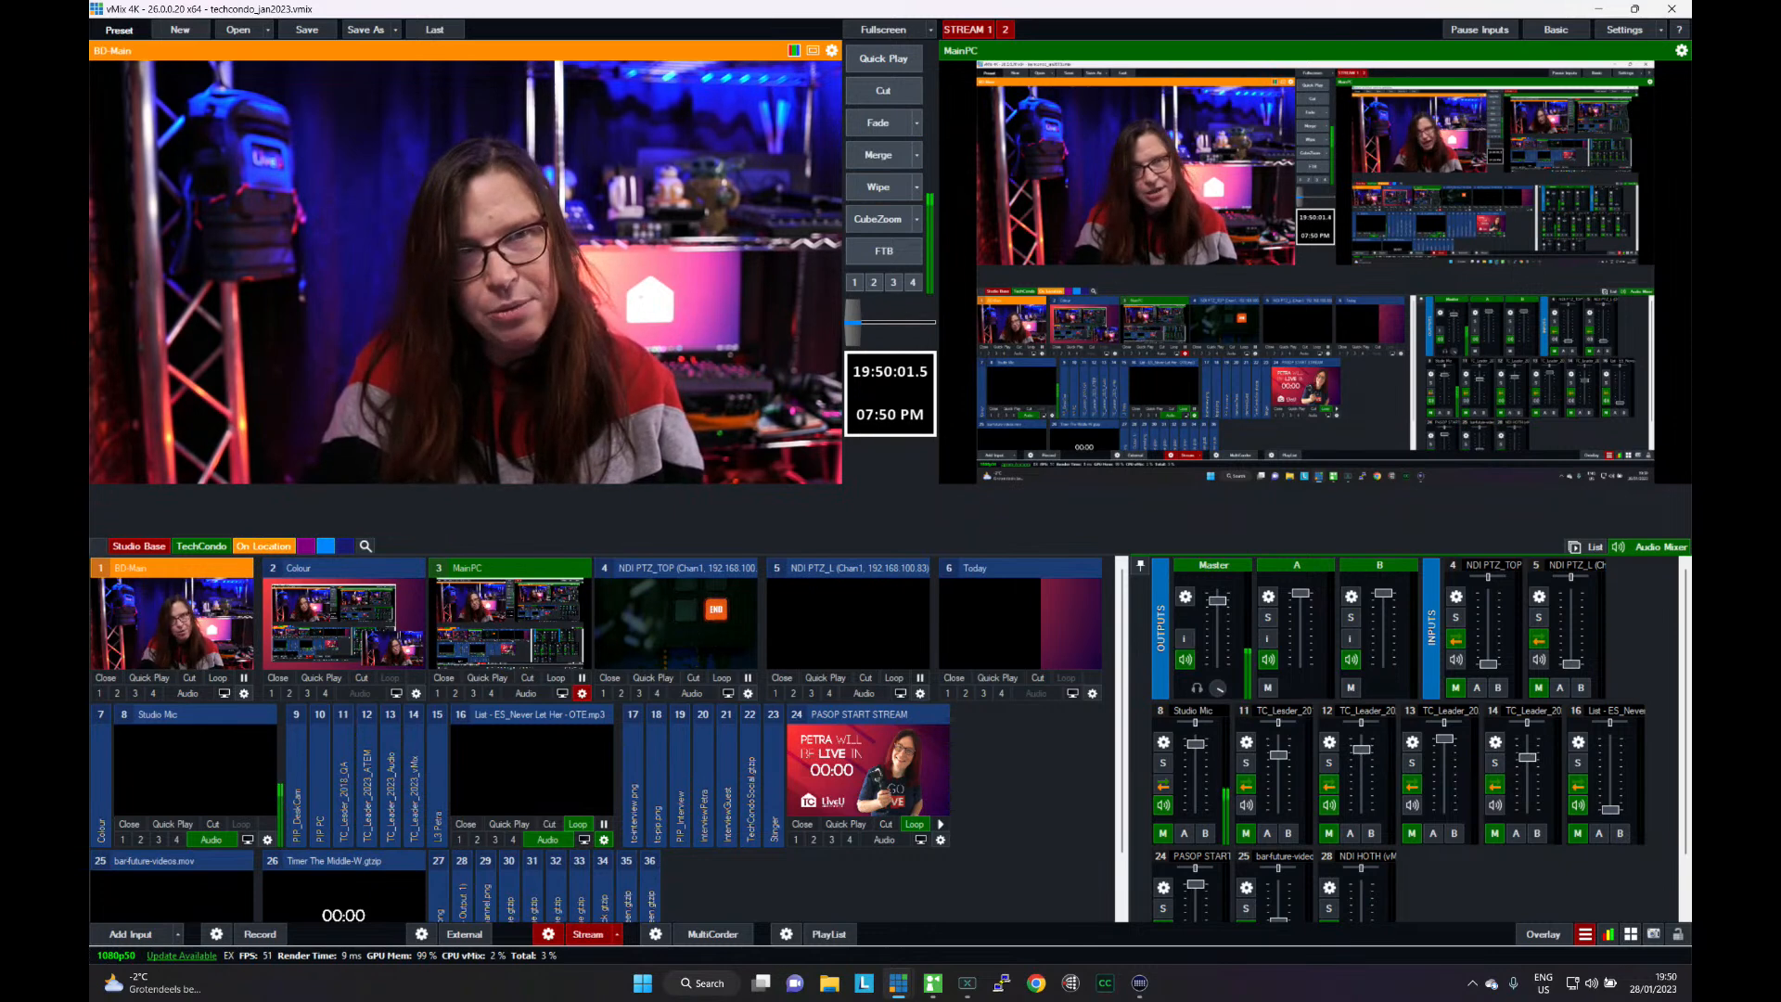
- Bring the Stream Deck window into view and assign the vMix Shortcut action to the middle key of the Stream Deck Pedal
left_click_drag(91, 227, 1270, 38)
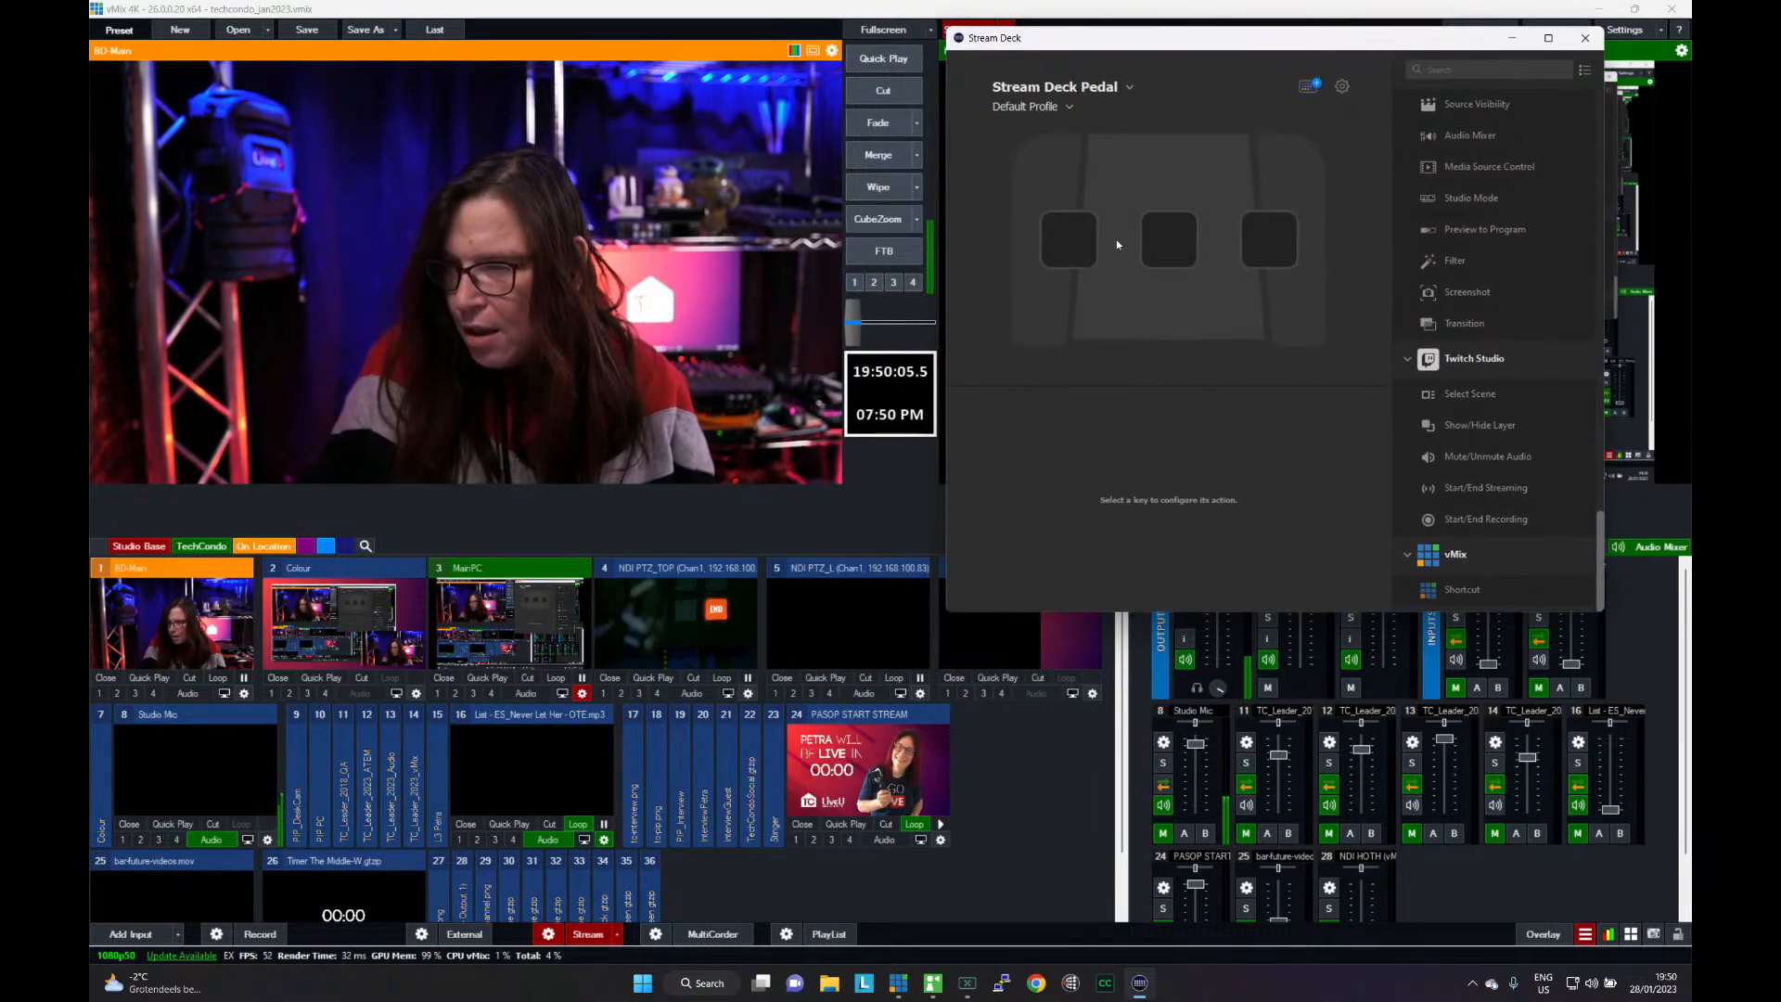
left_click(1165, 249)
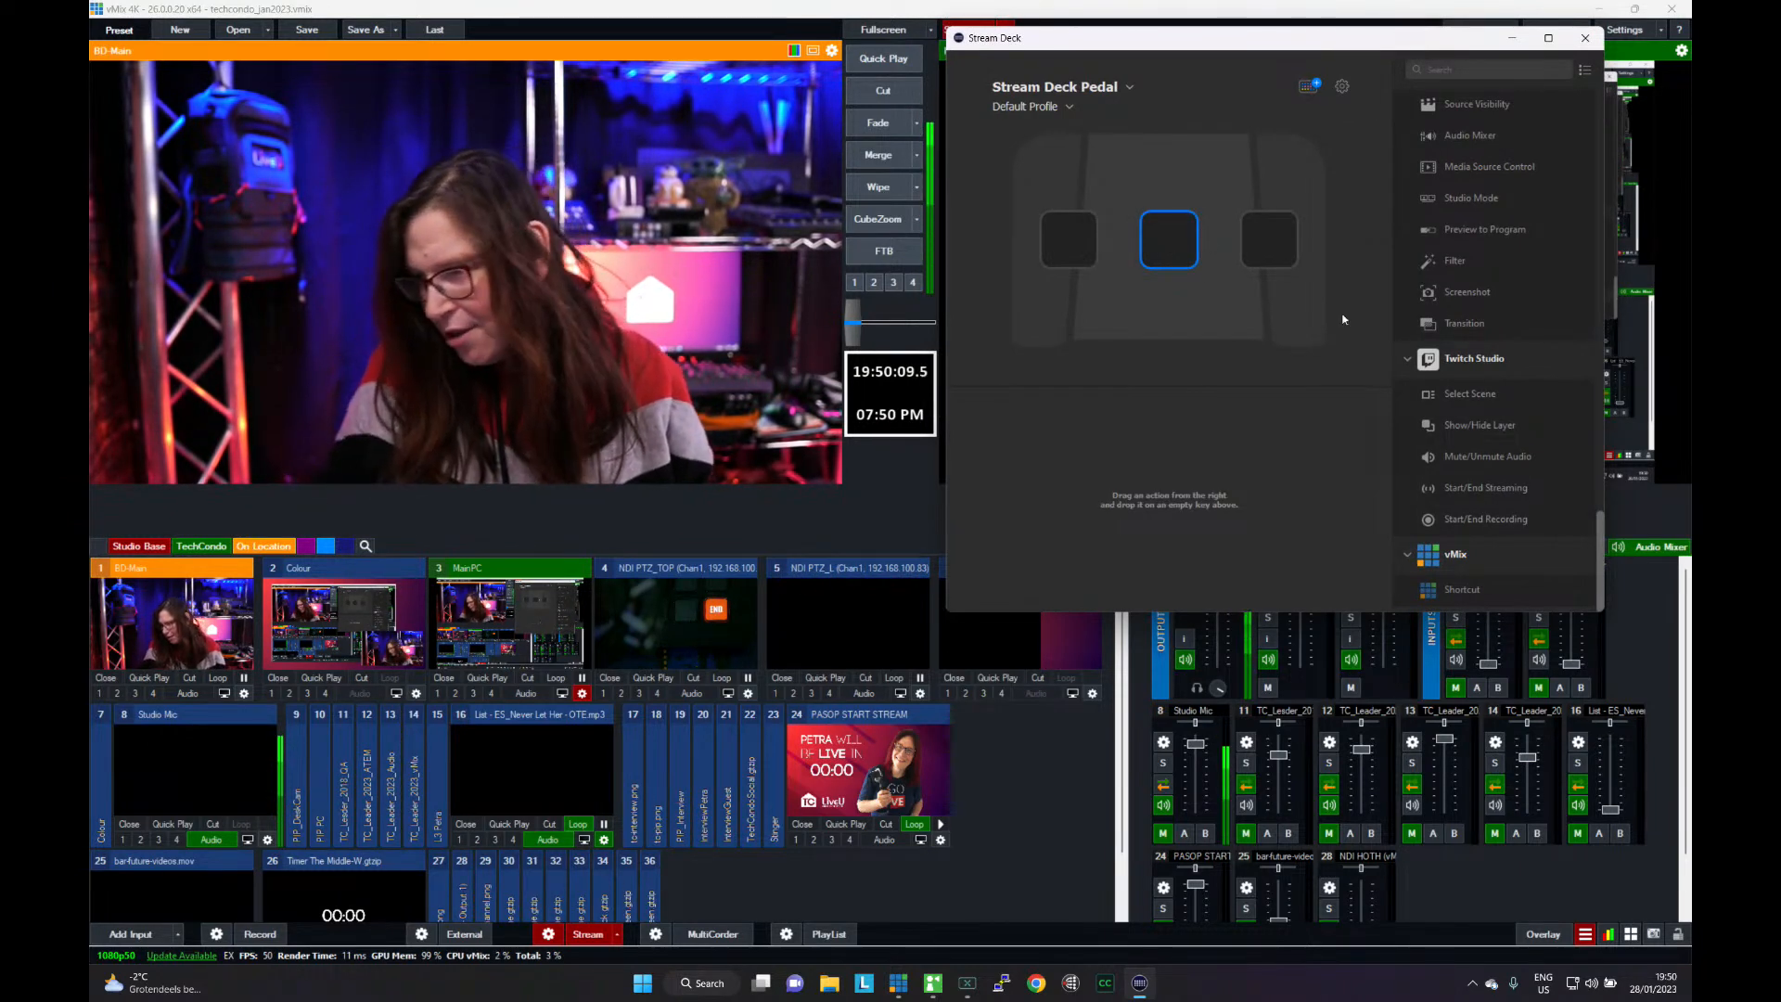
left_click_drag(1457, 587, 1166, 250)
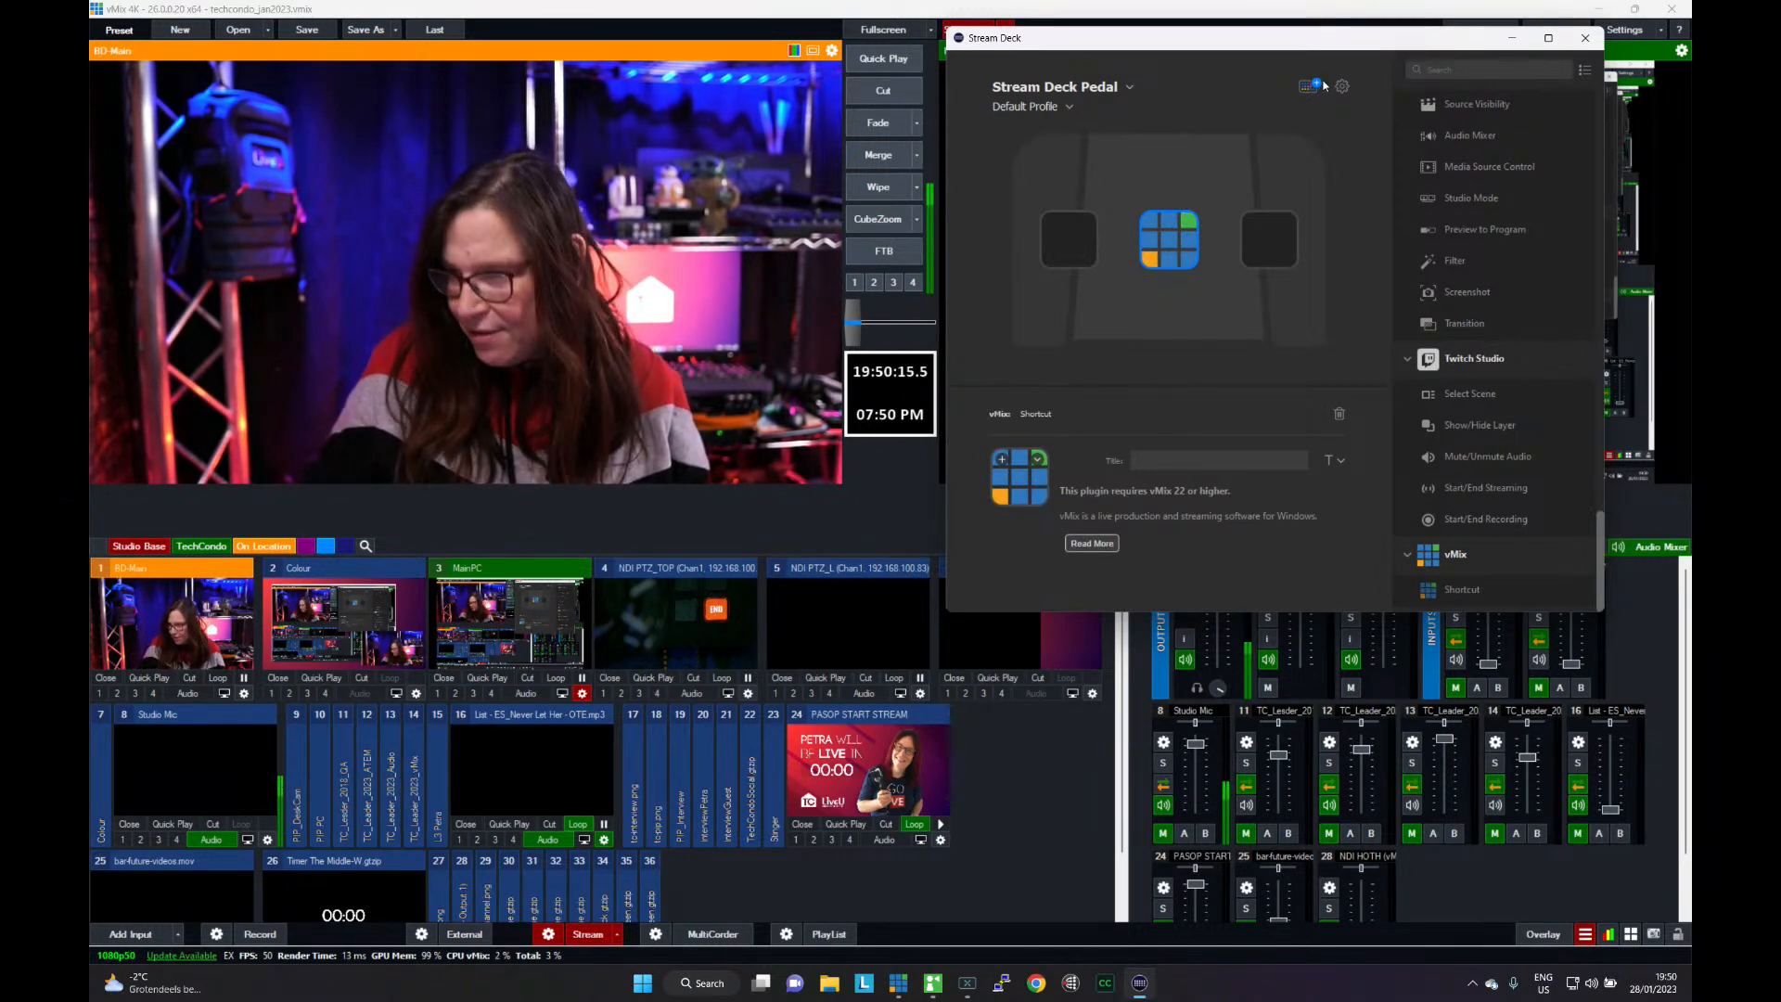
- Move the Stream Deck window off this screen, and open the vMix settings and move them there too
left_click_drag(1313, 49, 2, 9)
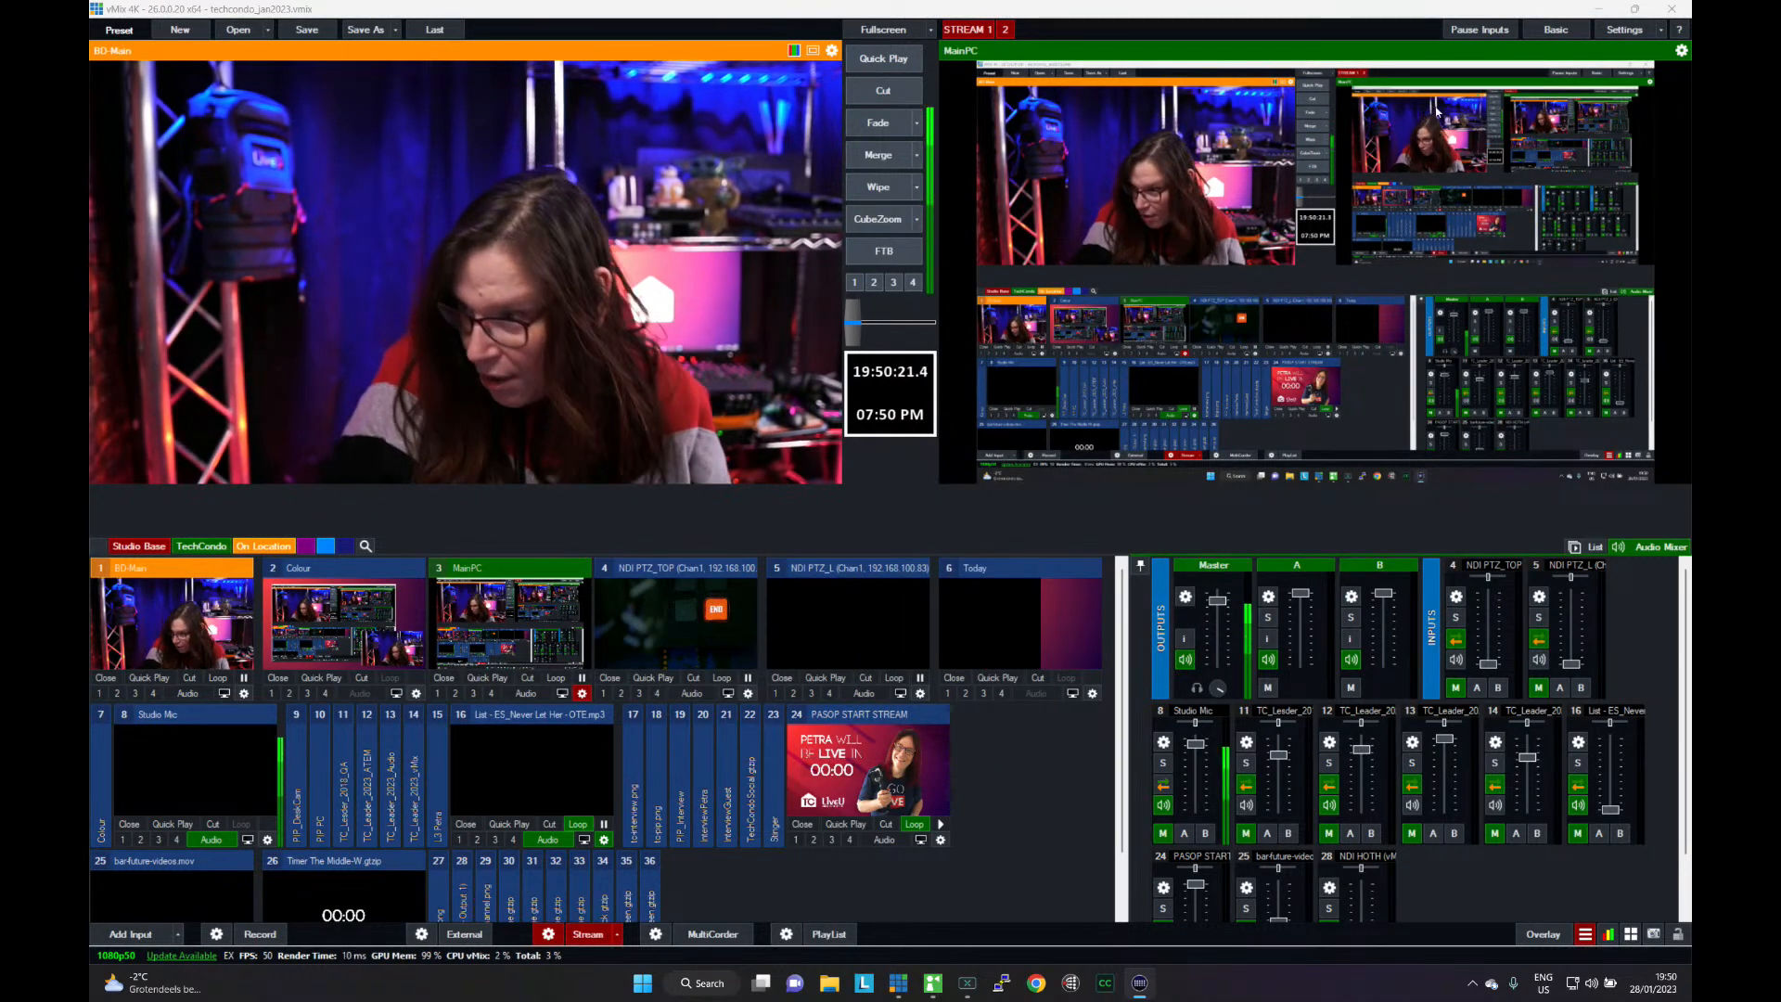
left_click(1622, 29)
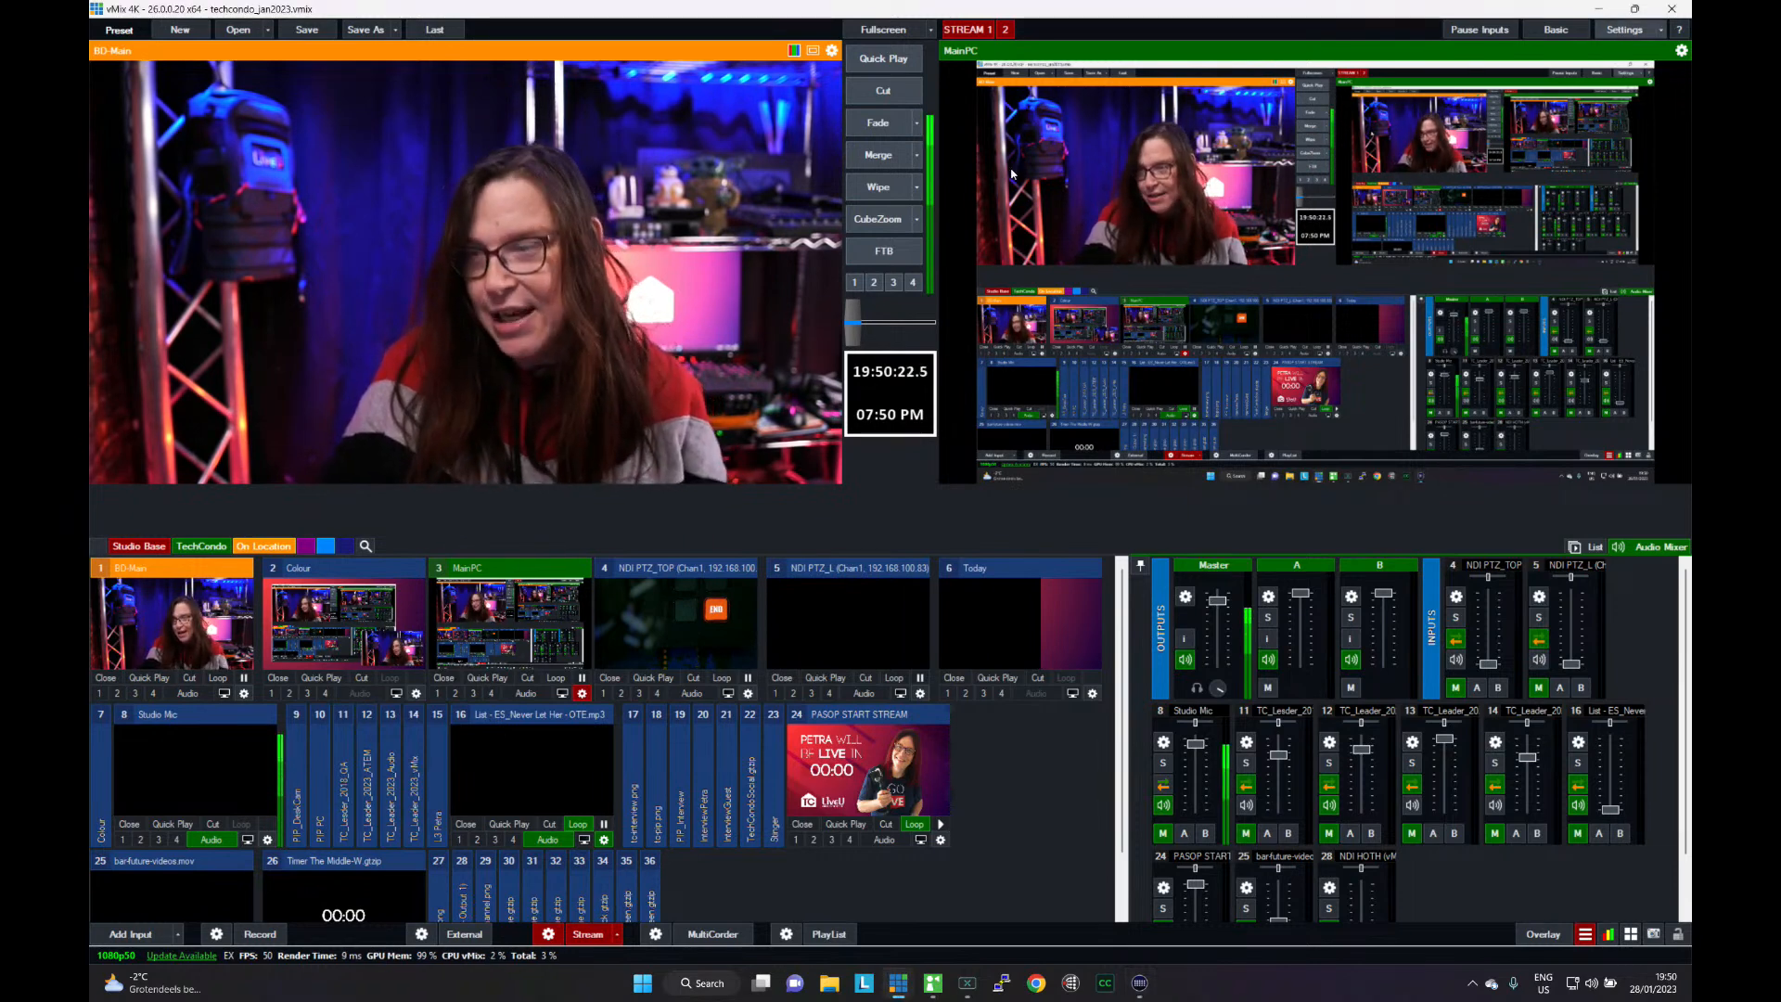
left_click_drag(838, 273, 90, 102)
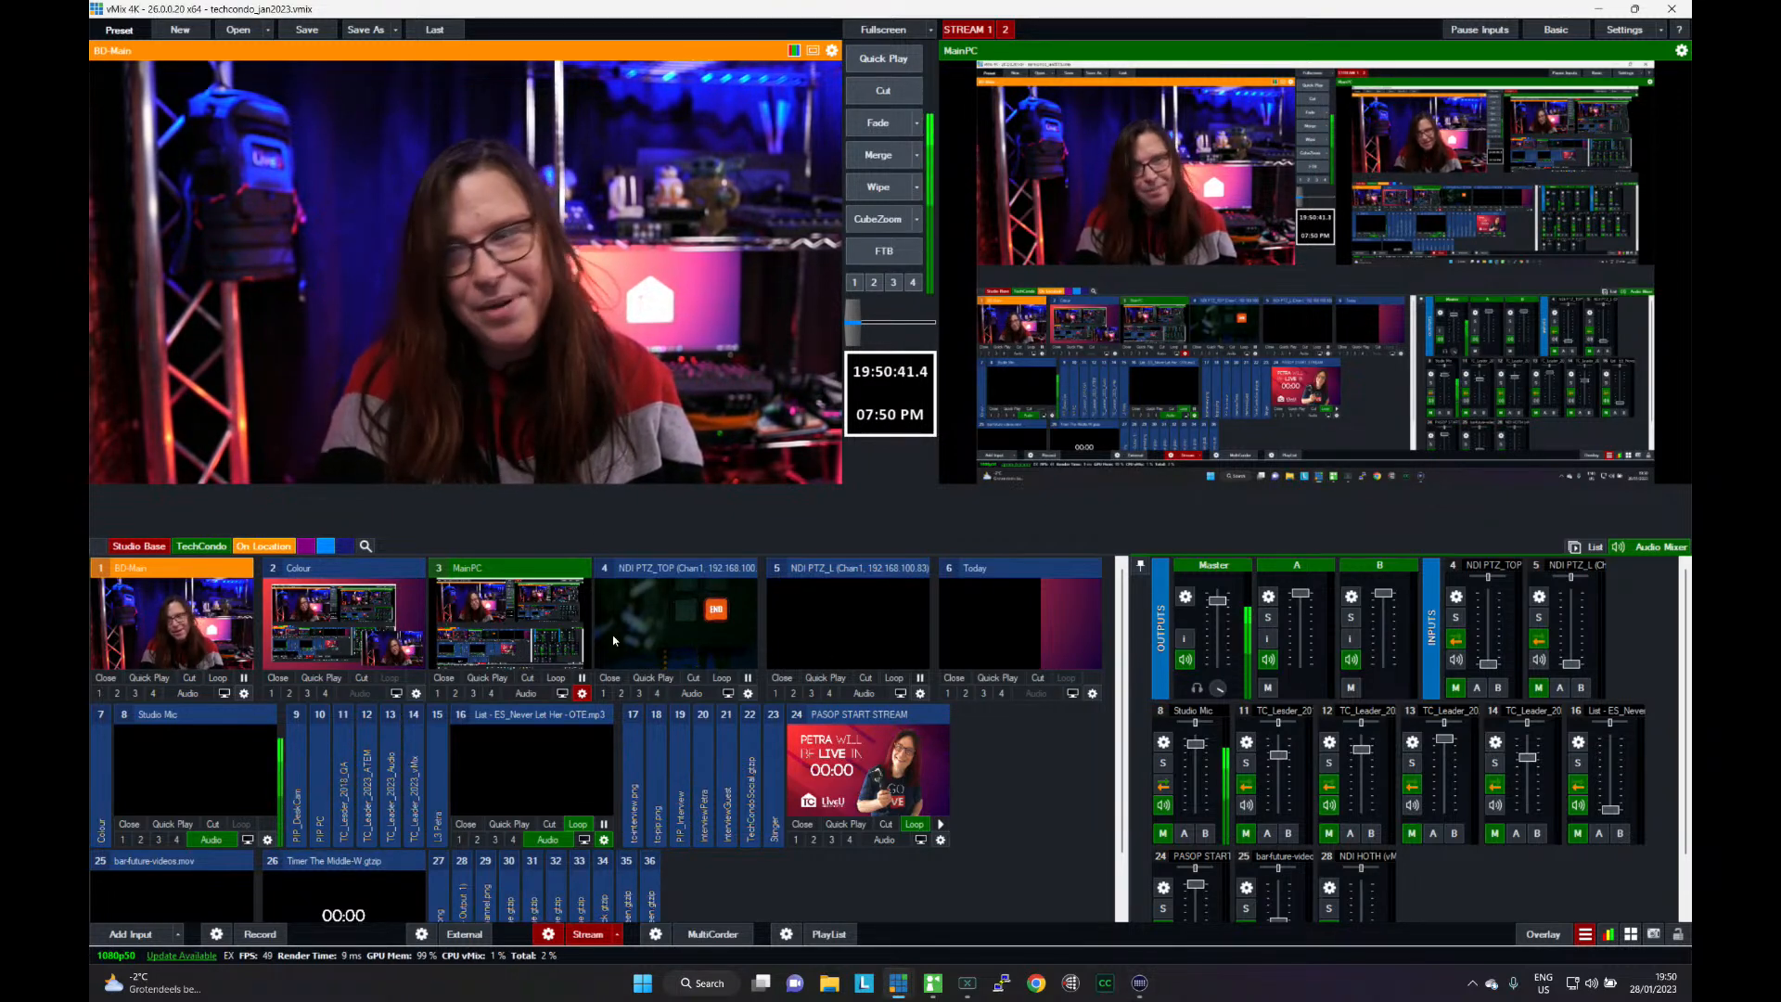
- Cut the output to the desktop view with the camera inset and arrange the Settings window beside the Stream Deck window
left_click(881, 90)
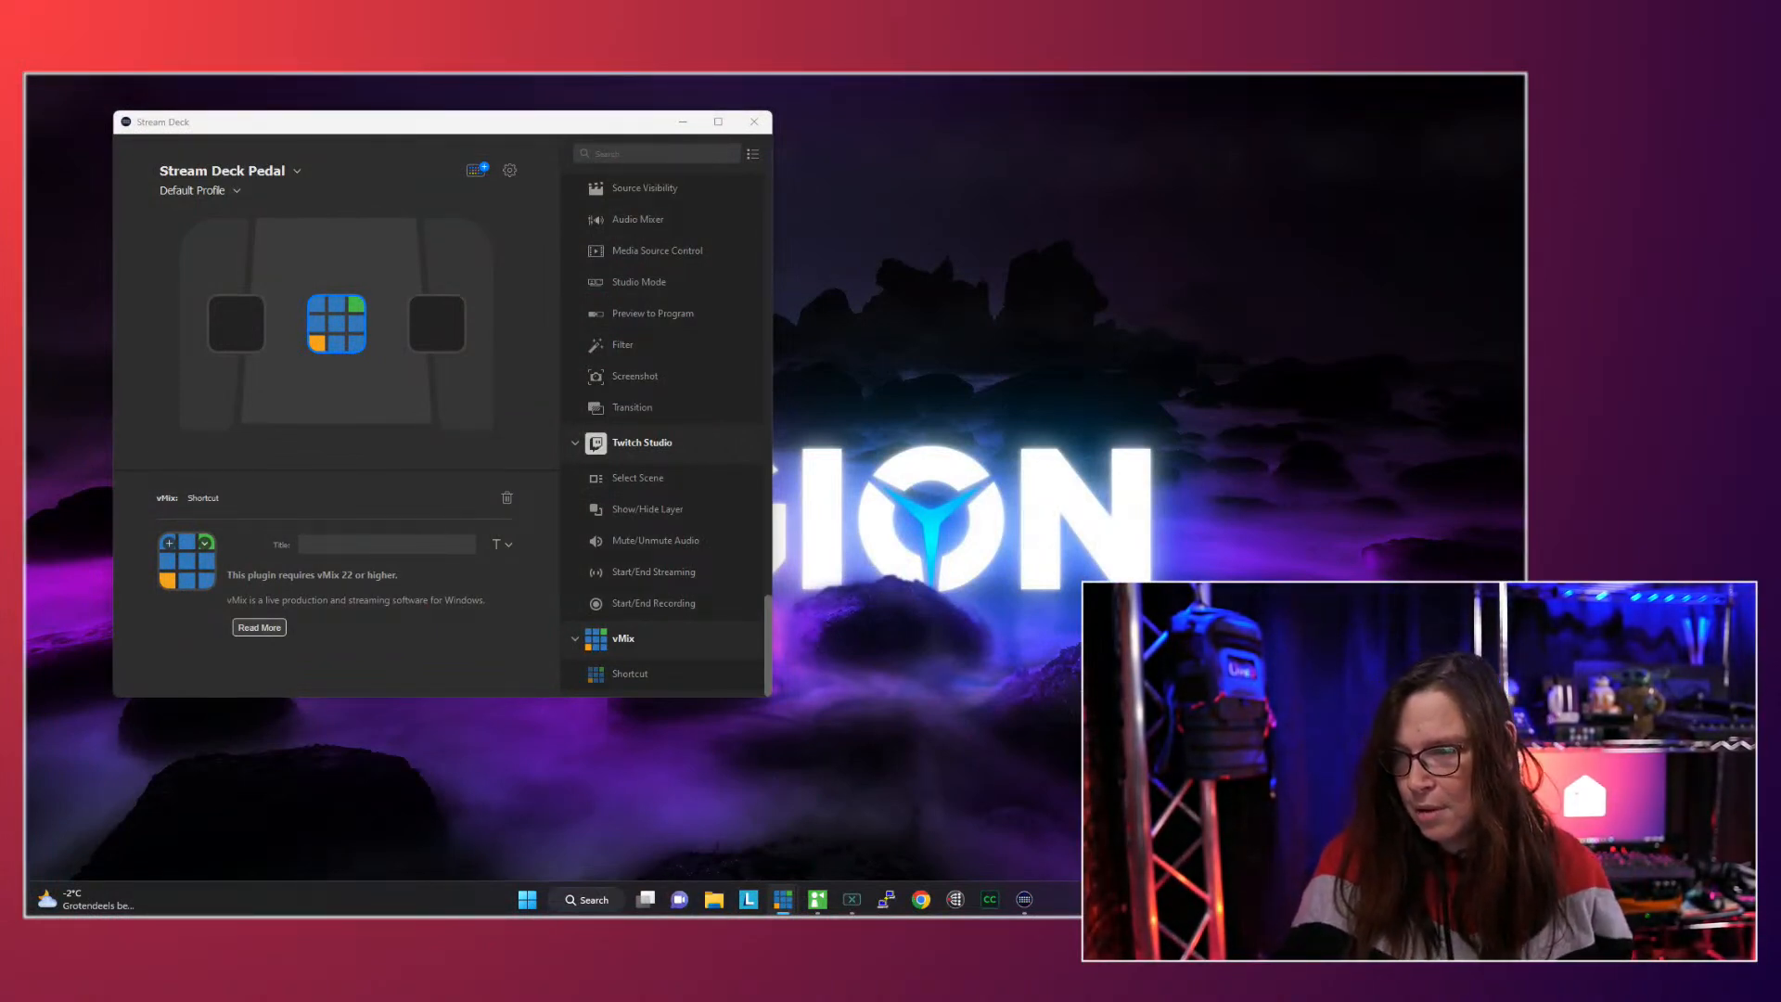
left_click_drag(1777, 267, 1139, 119)
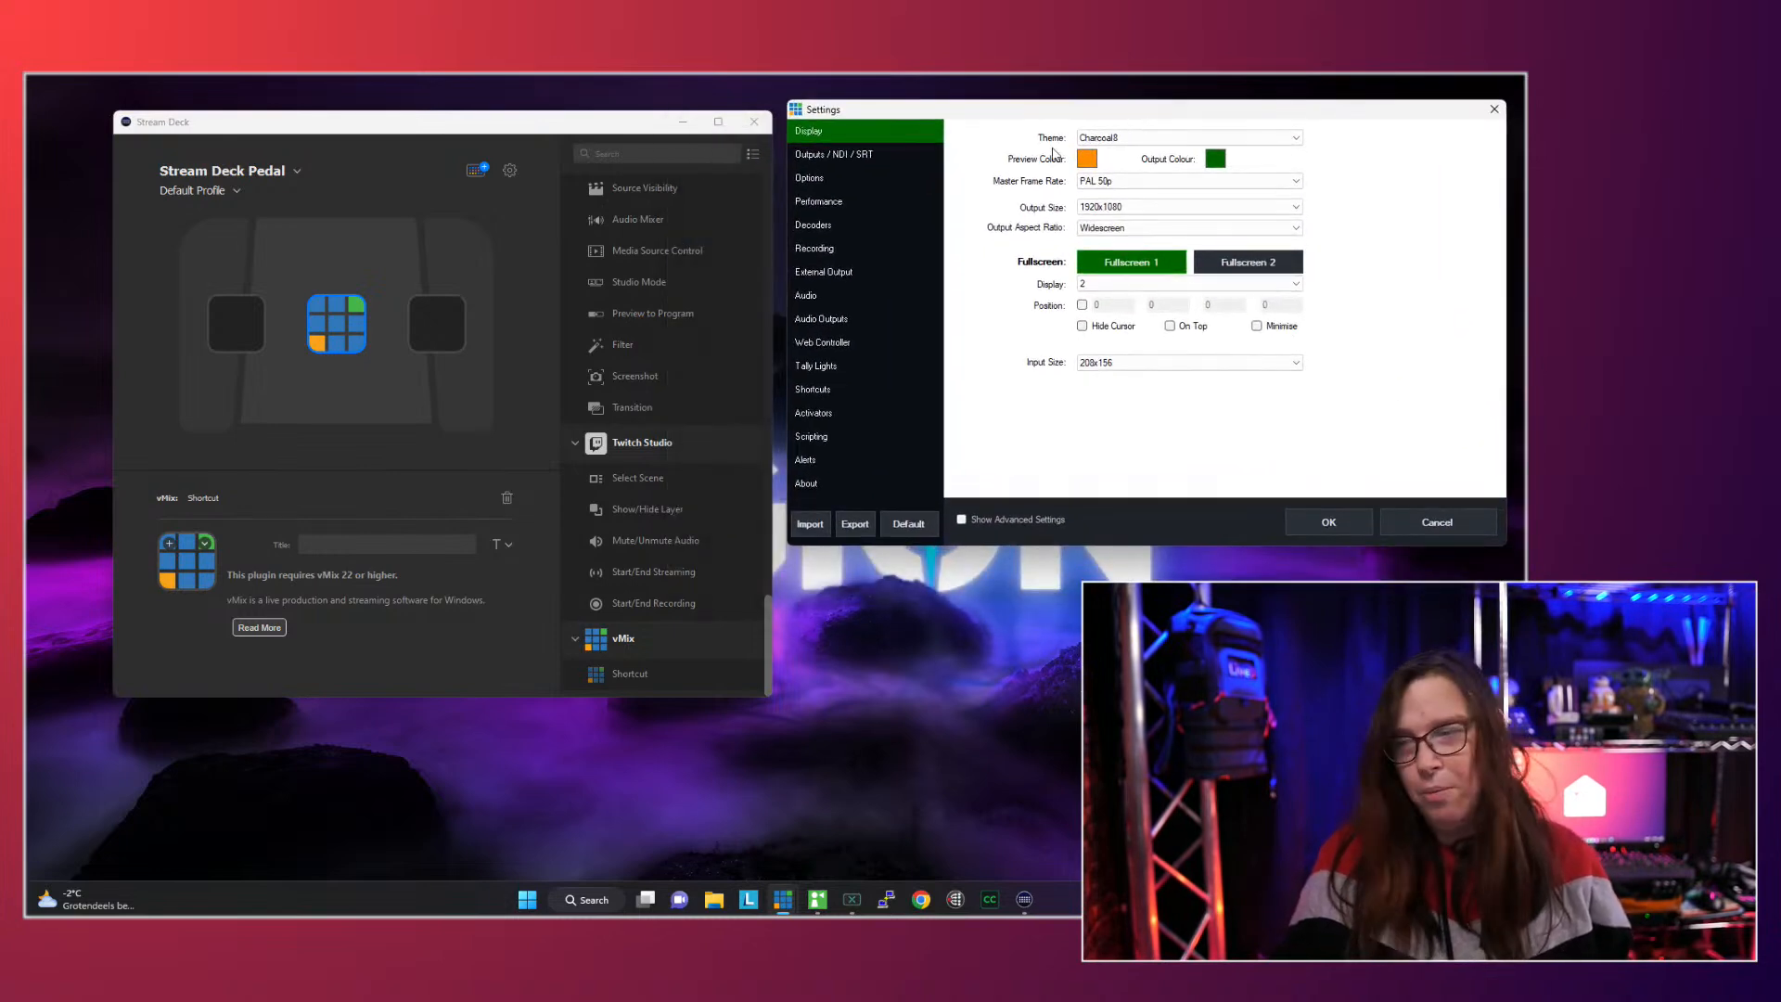
left_click_drag(570, 123, 553, 120)
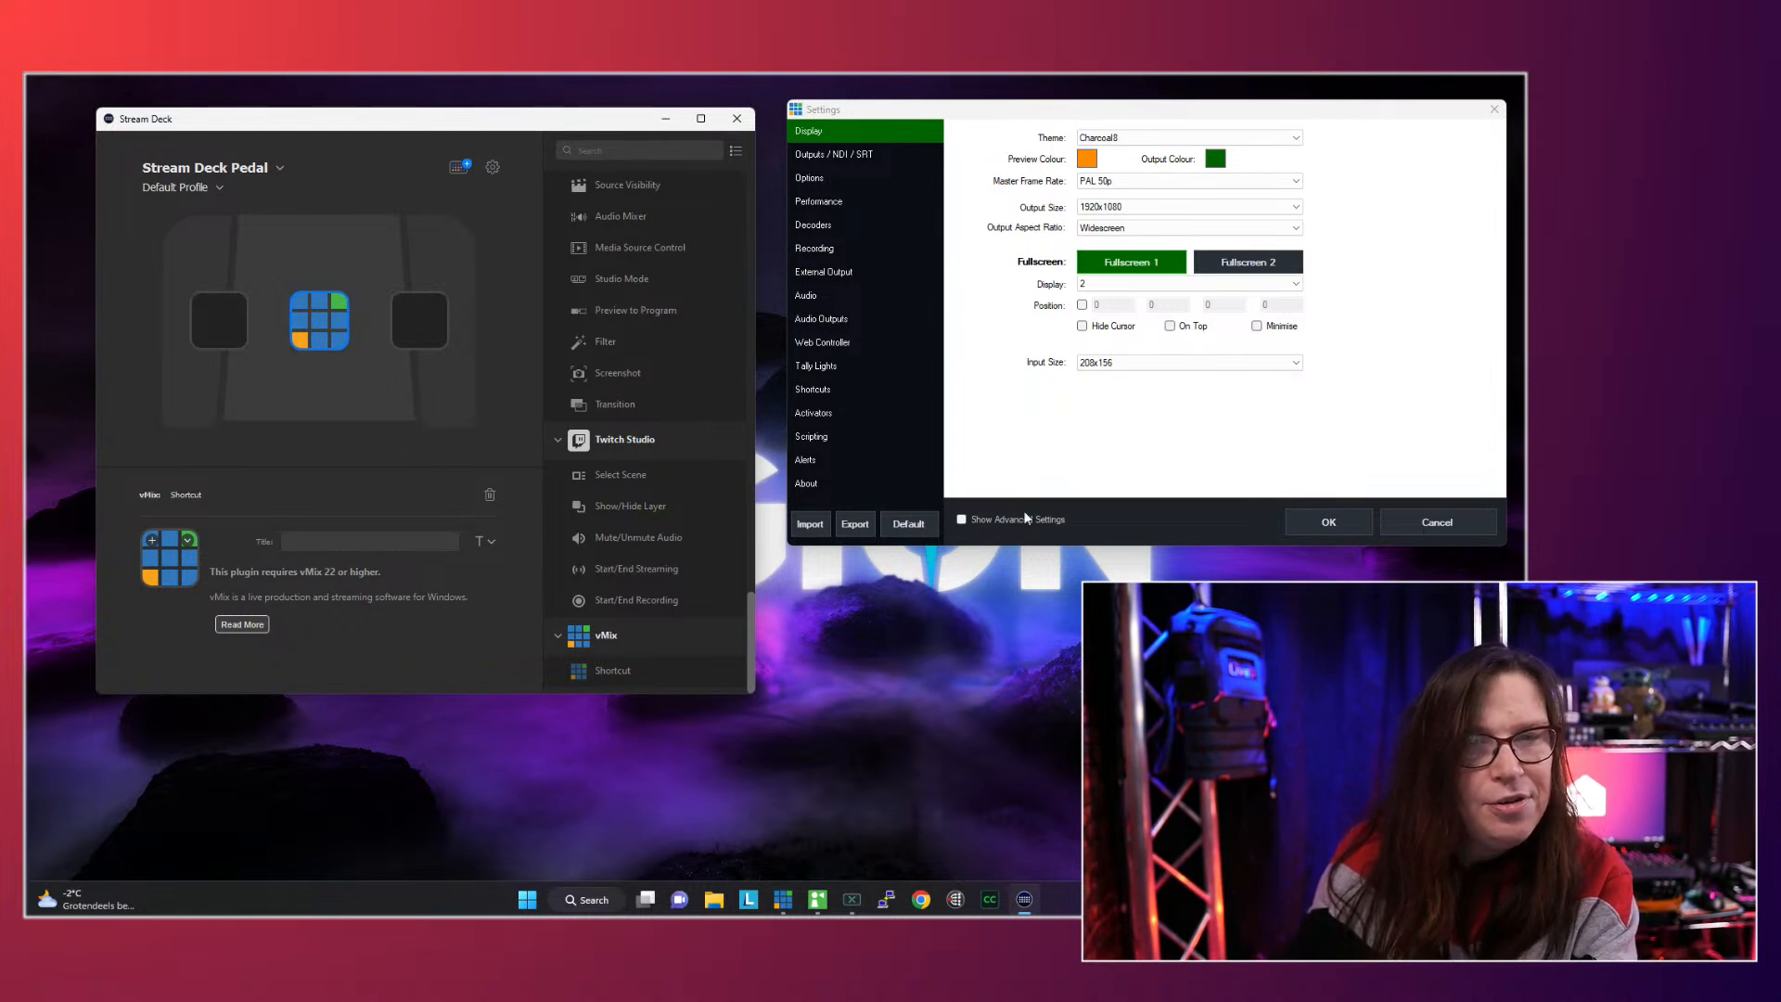
- Keep the existing vMix shortcut action on the middle pedal key and title it "next"
left_click_drag(636, 682, 320, 324)
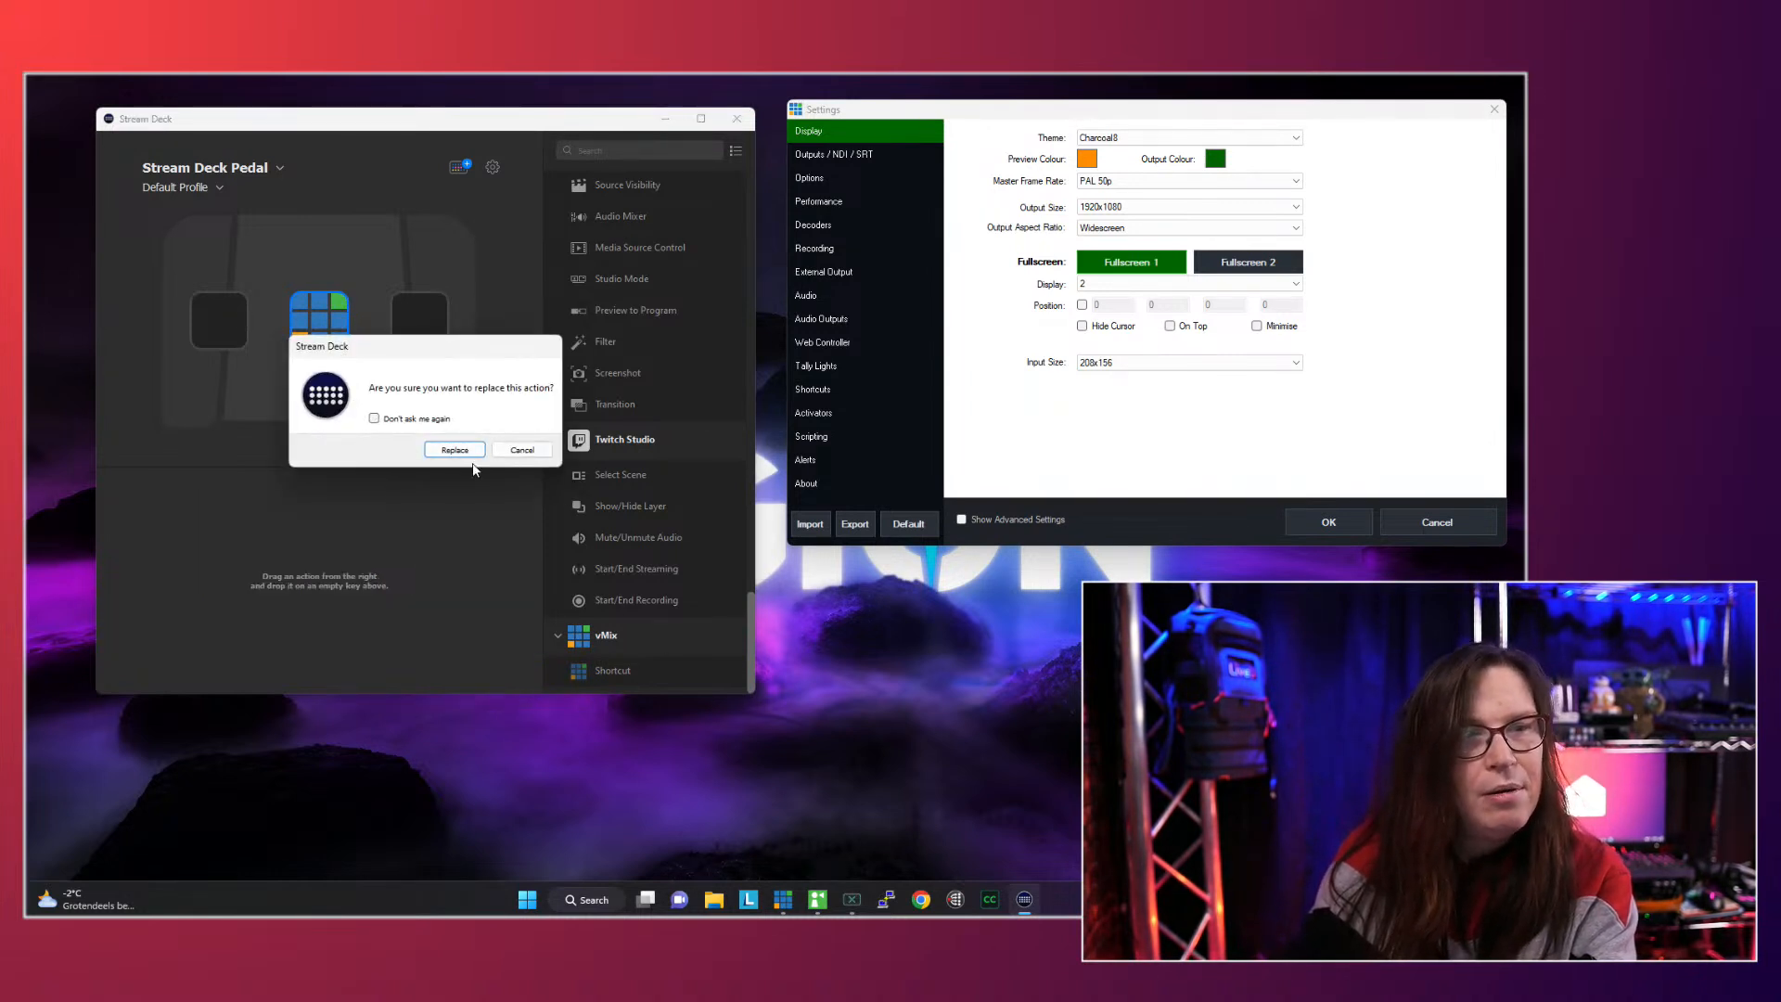
left_click(521, 450)
left_click(319, 320)
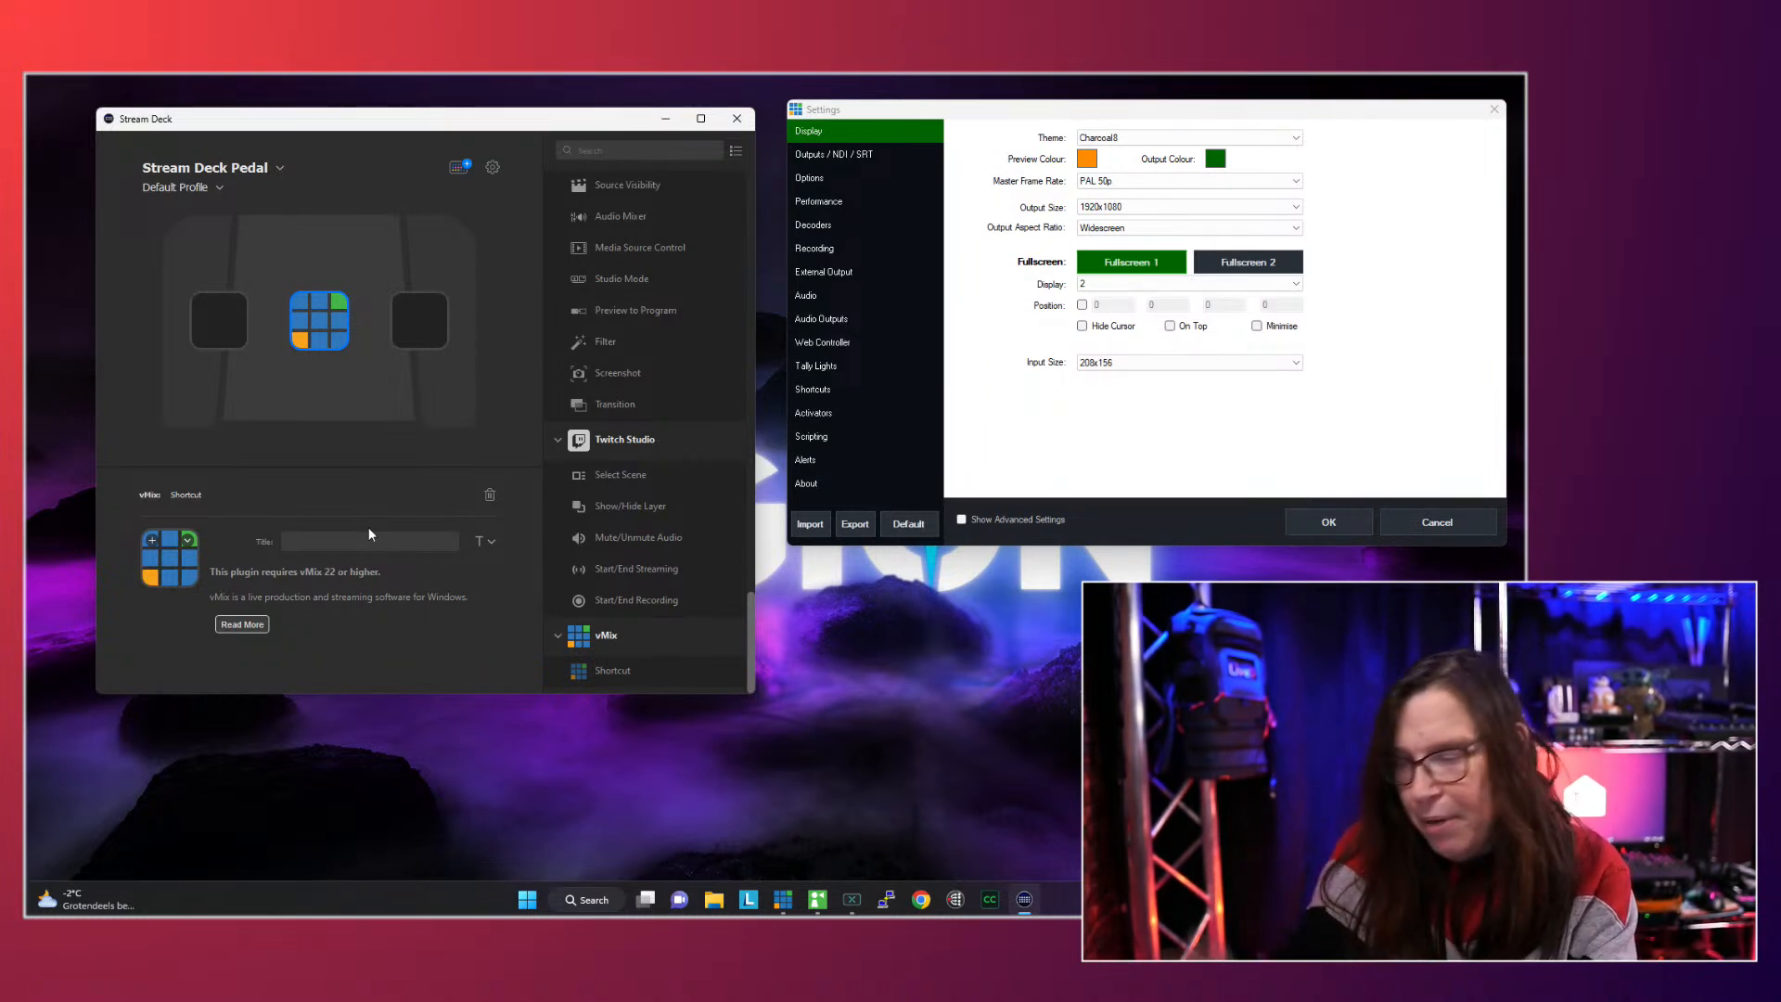
type("next")
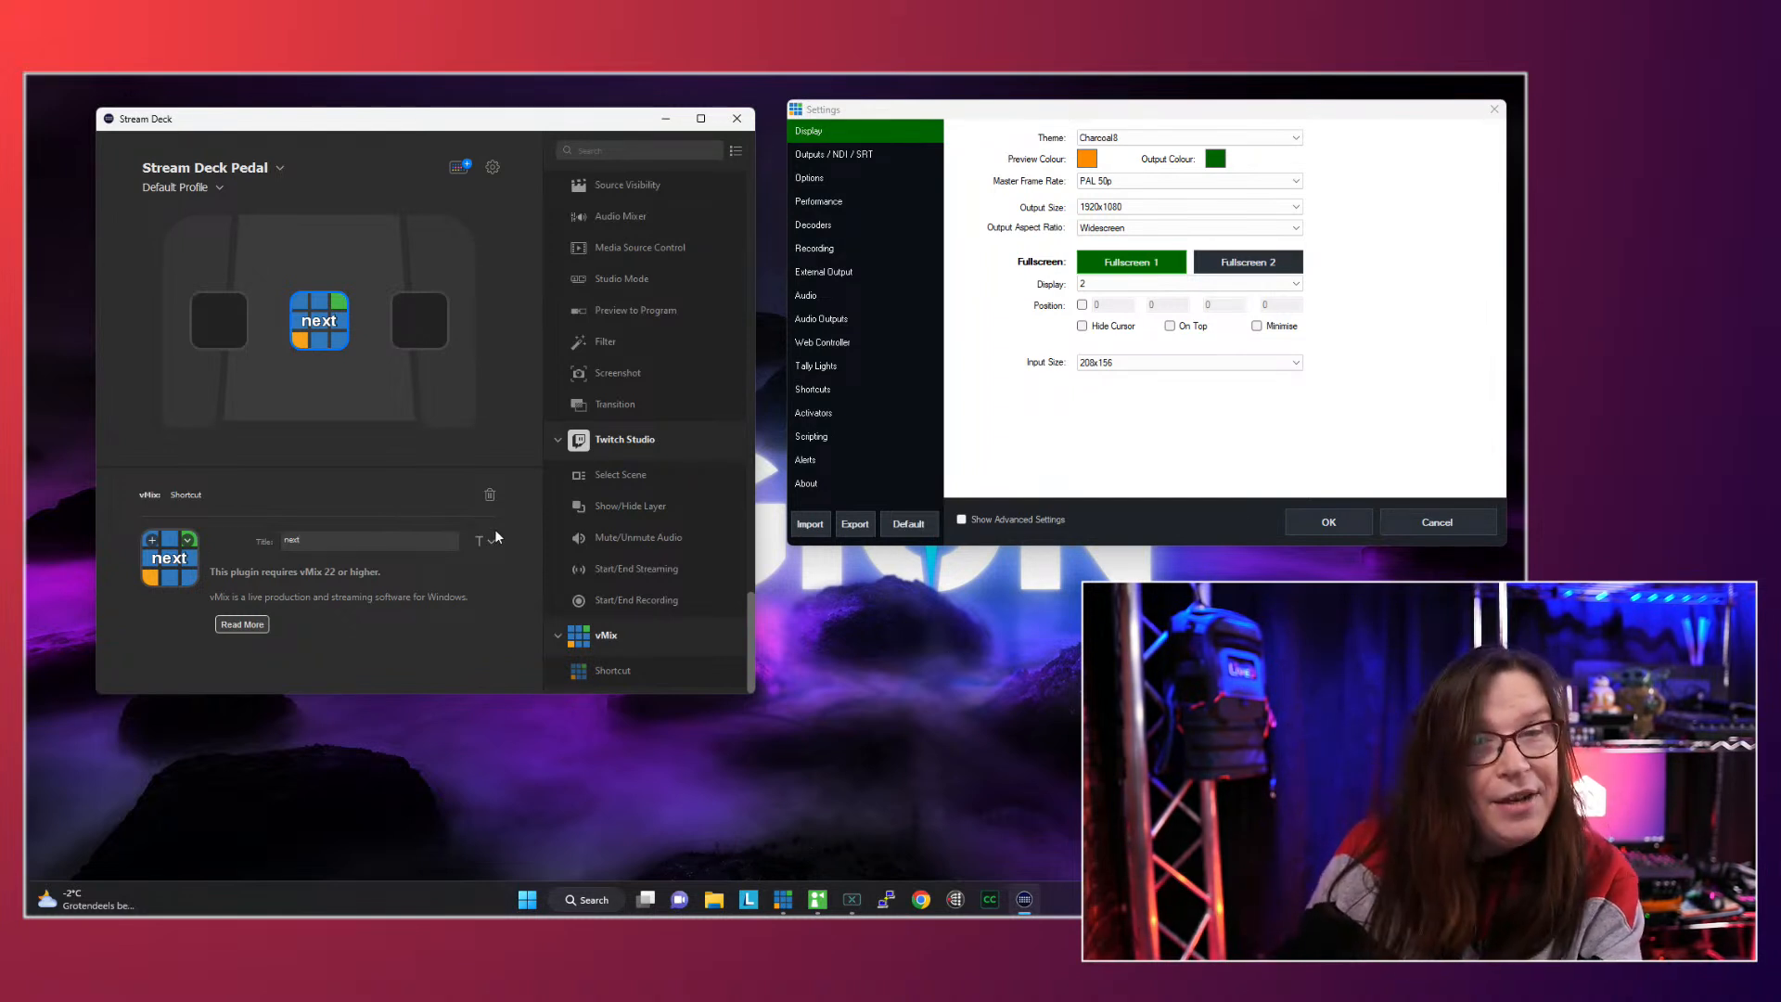
- Add a vMix shortcut triggered by the middle pedal, with the NextPlayListEntry function and the title "next"
left_click(822, 391)
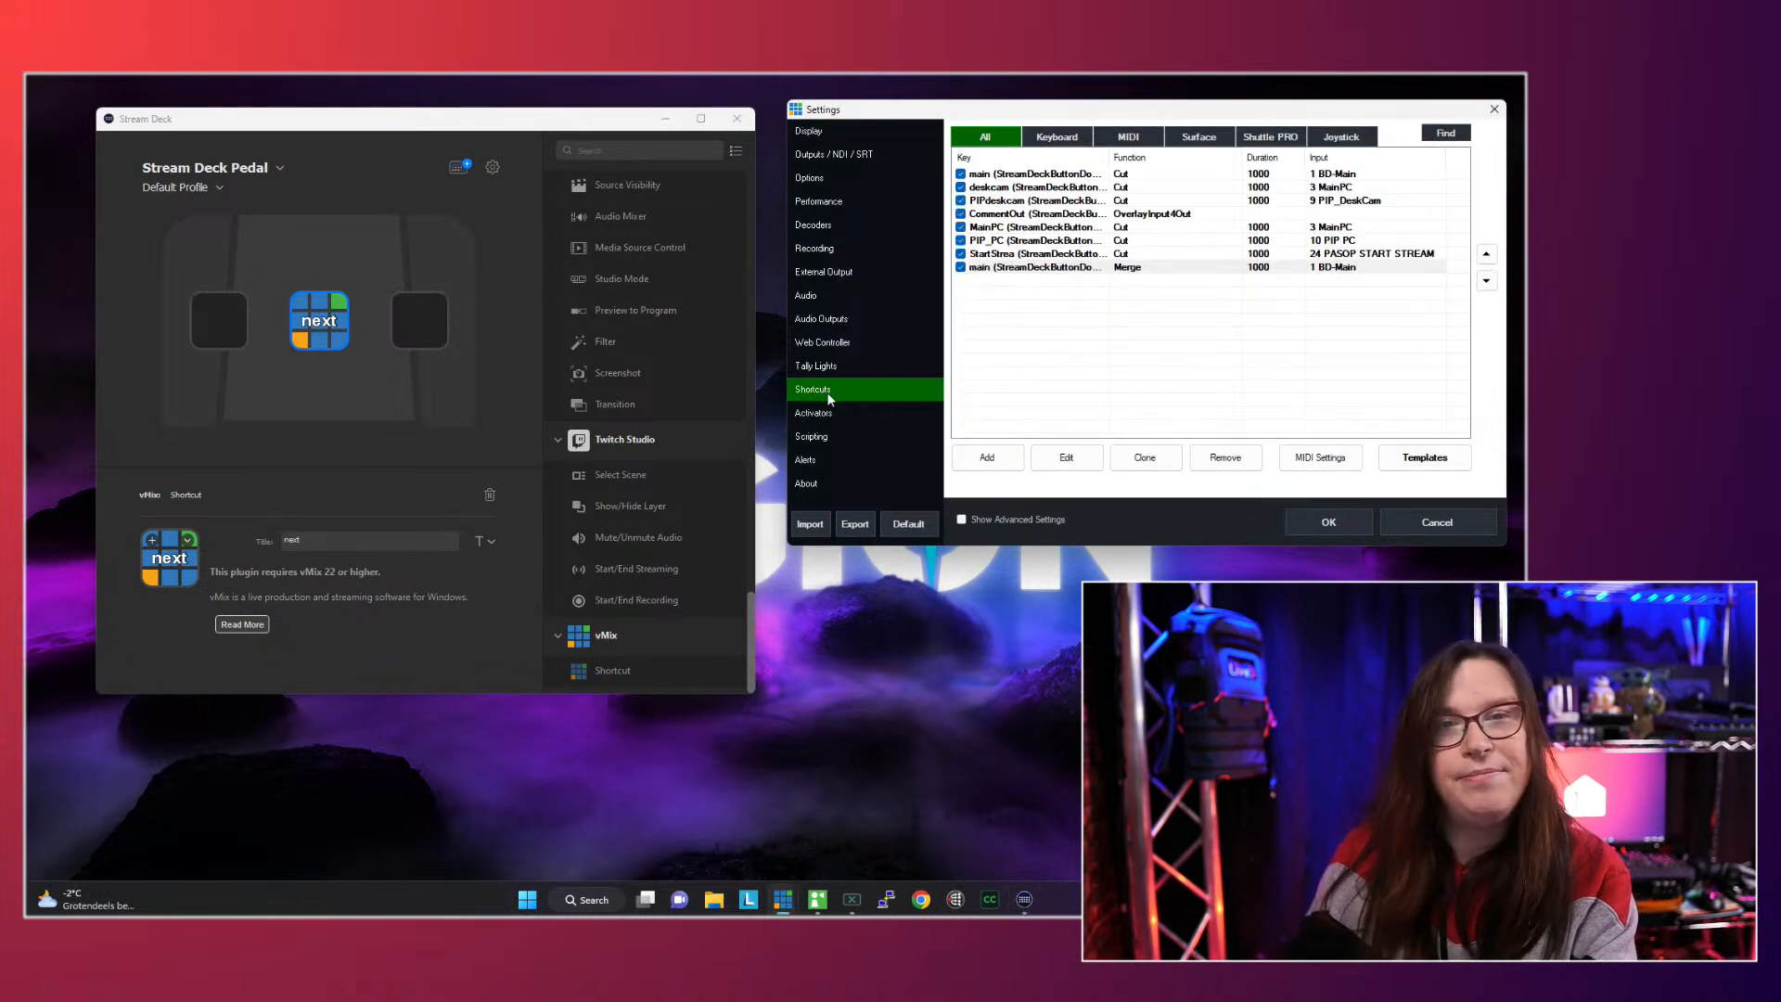
left_click(987, 458)
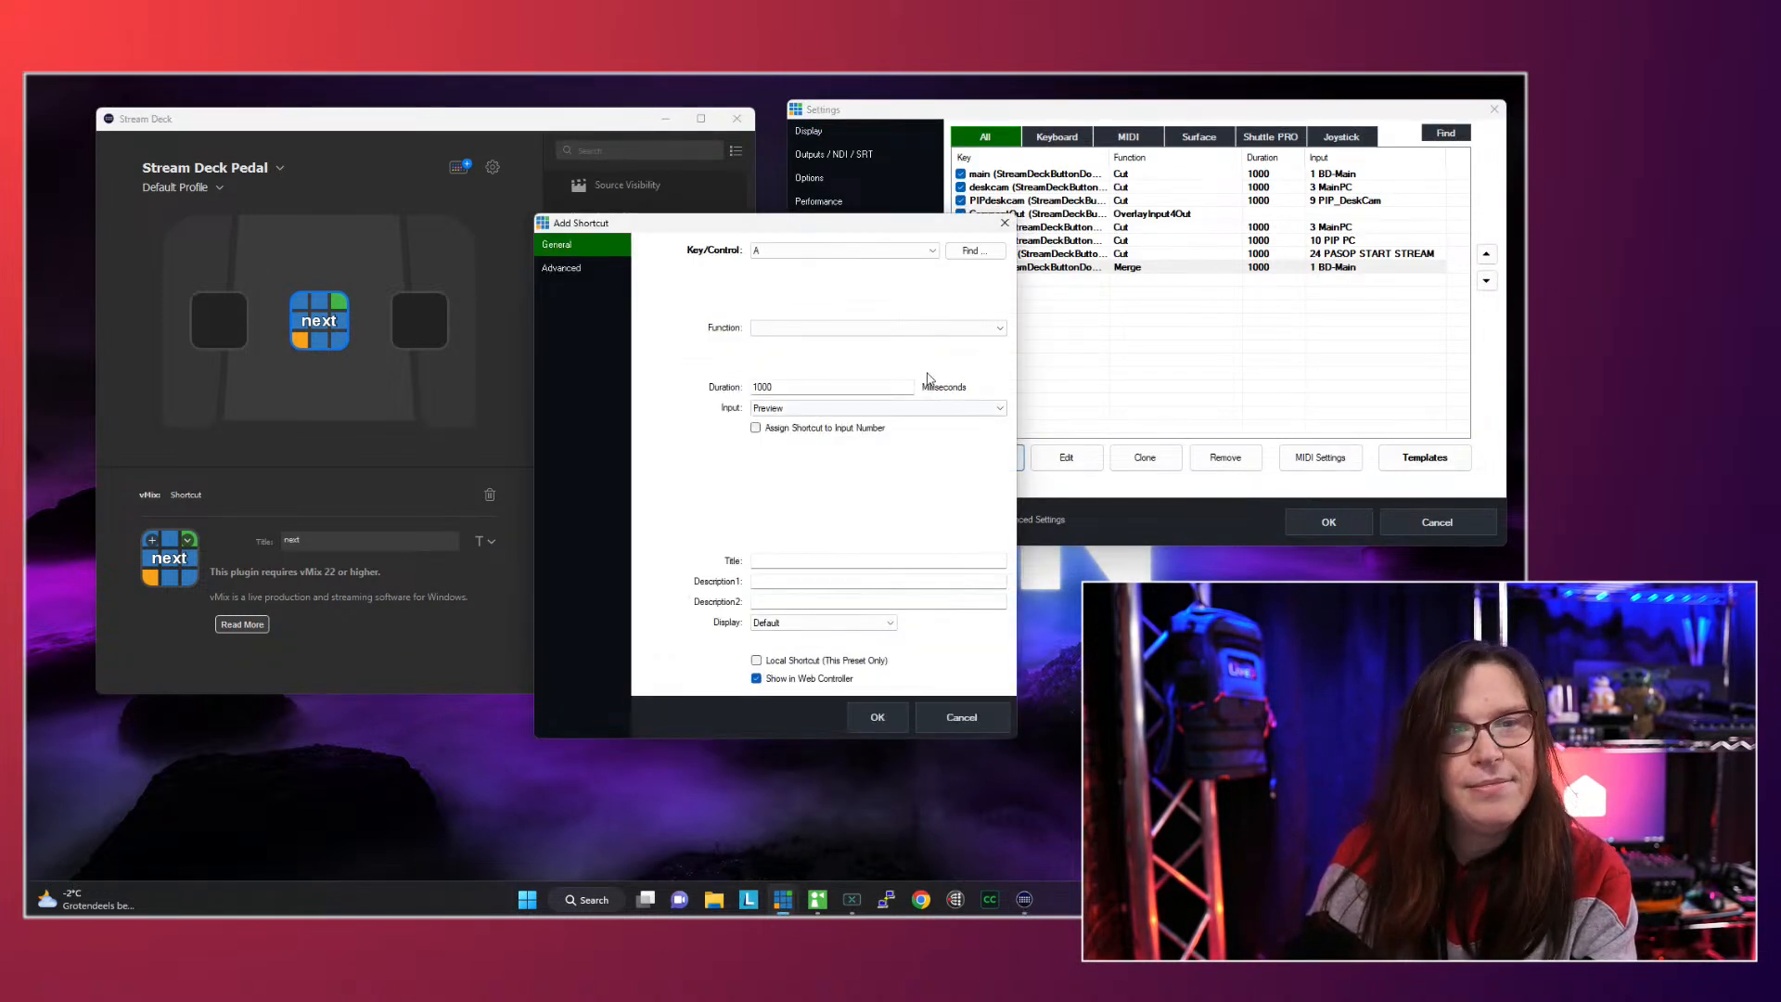
left_click(971, 251)
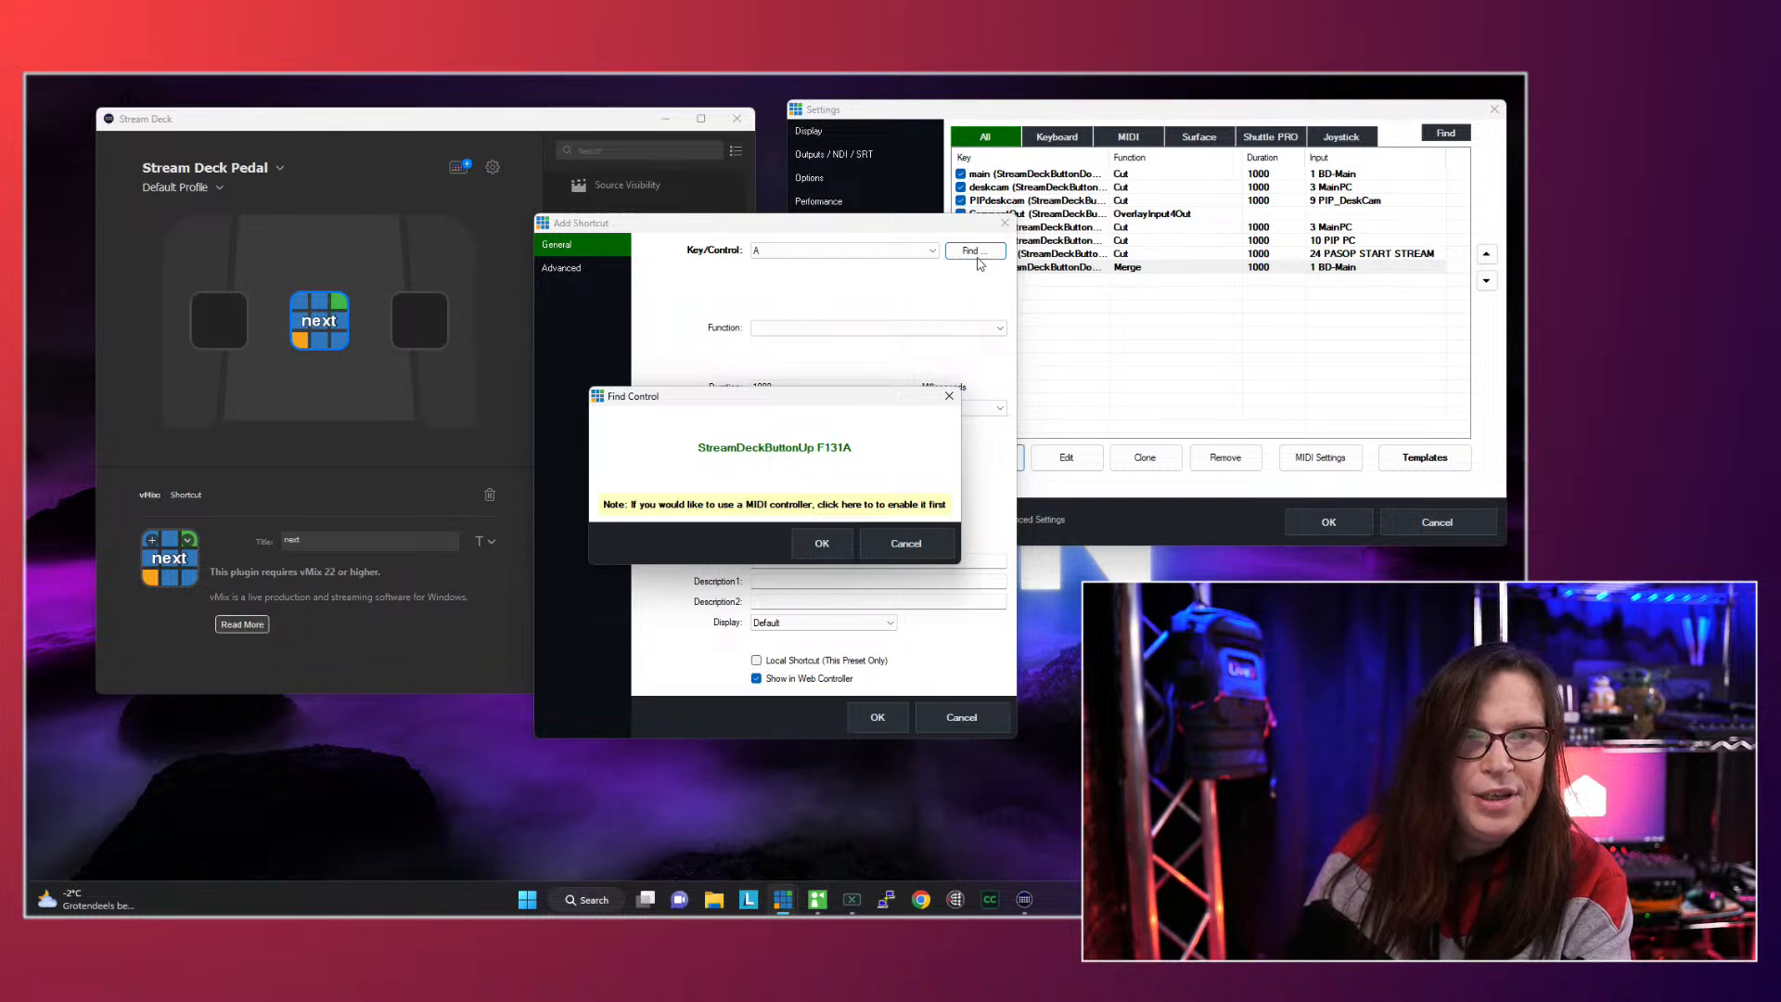
left_click(821, 547)
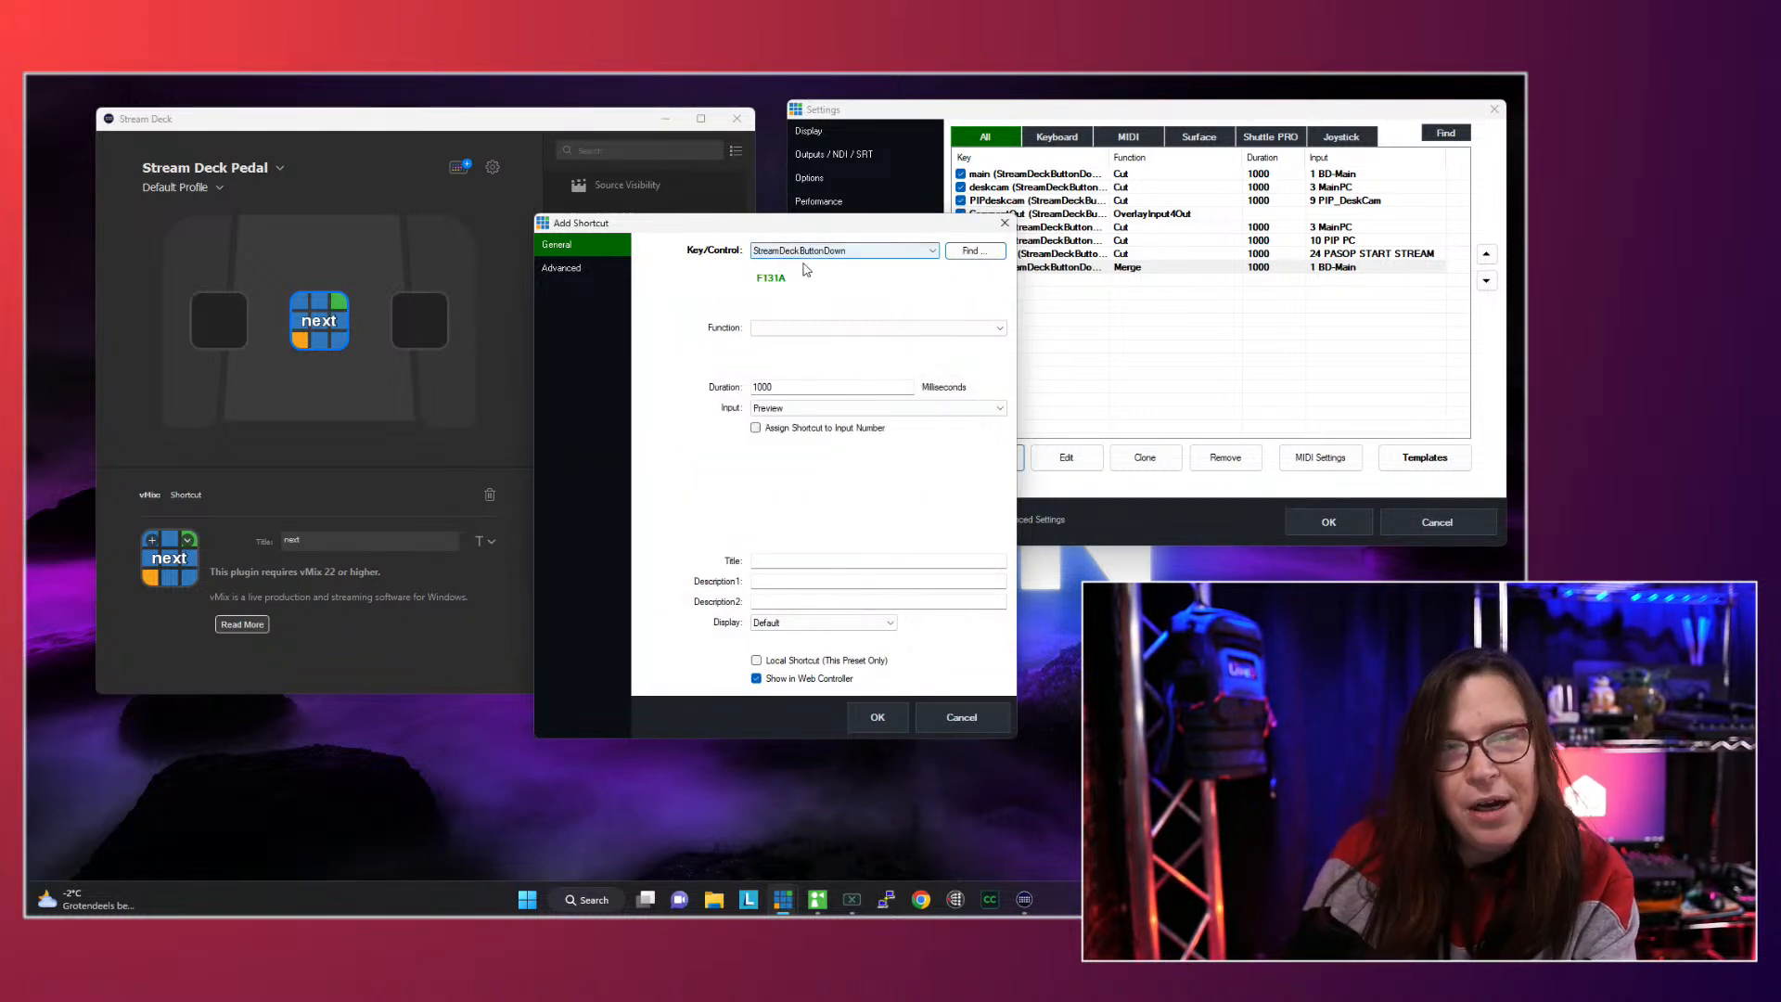
left_click(934, 330)
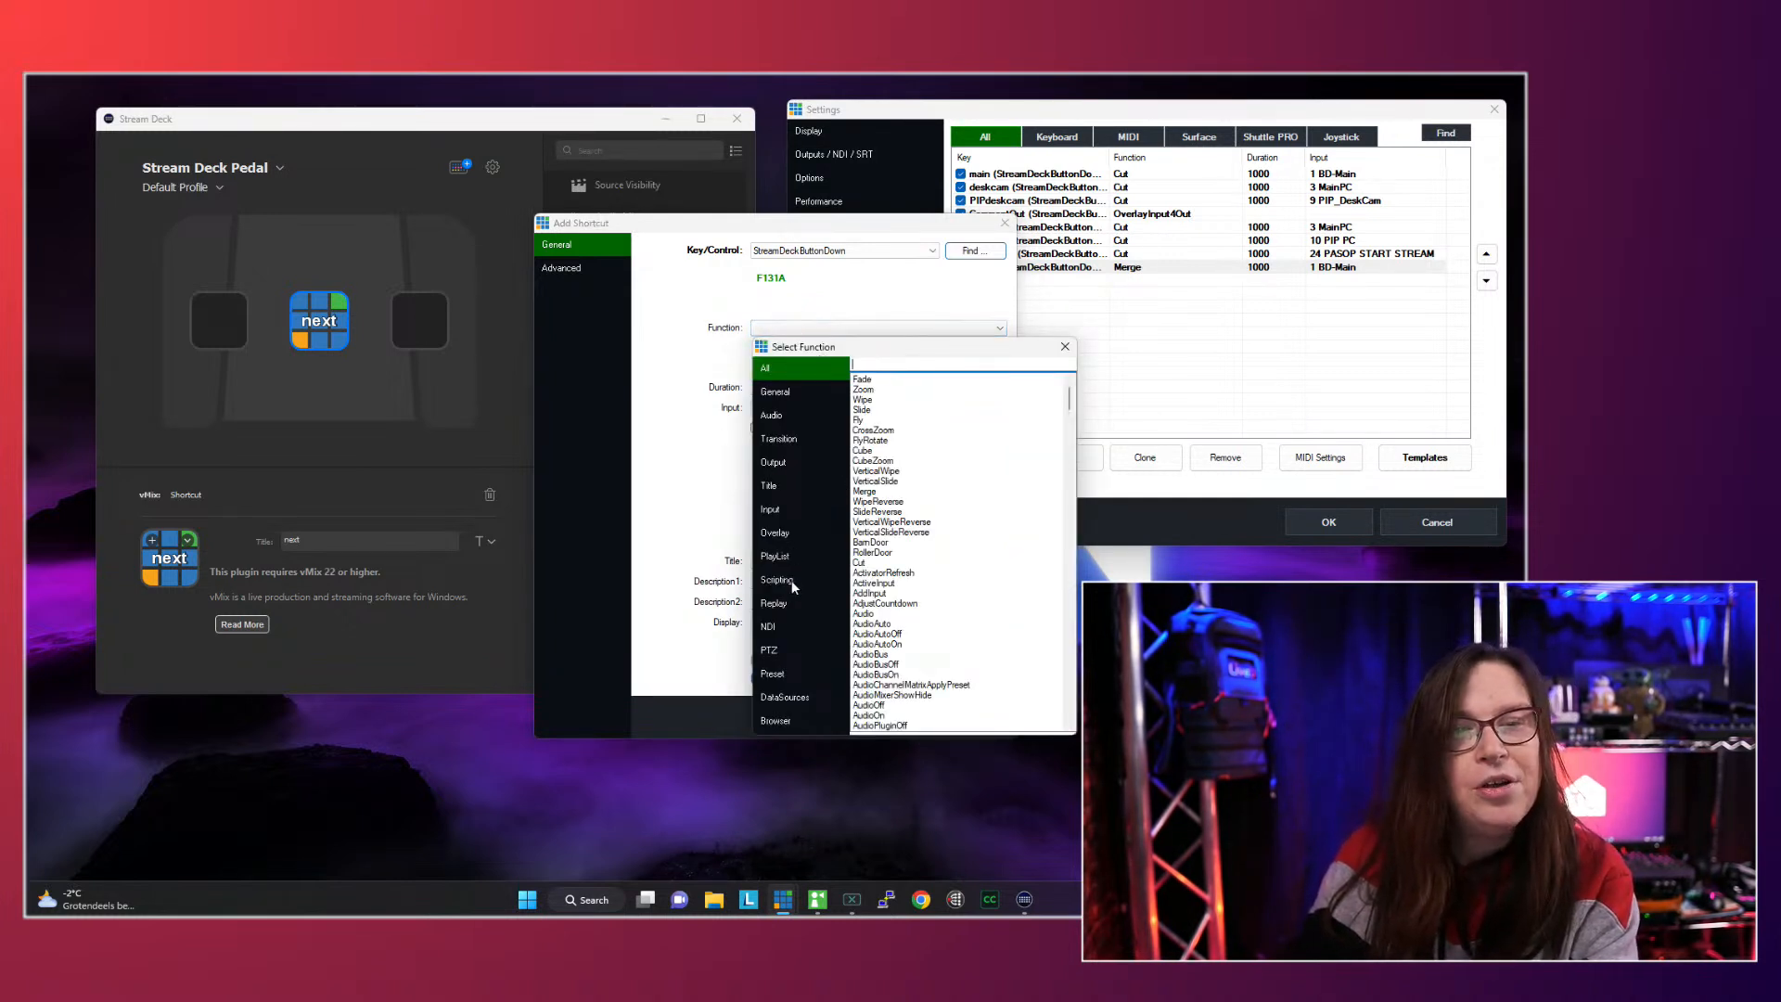
left_click(782, 555)
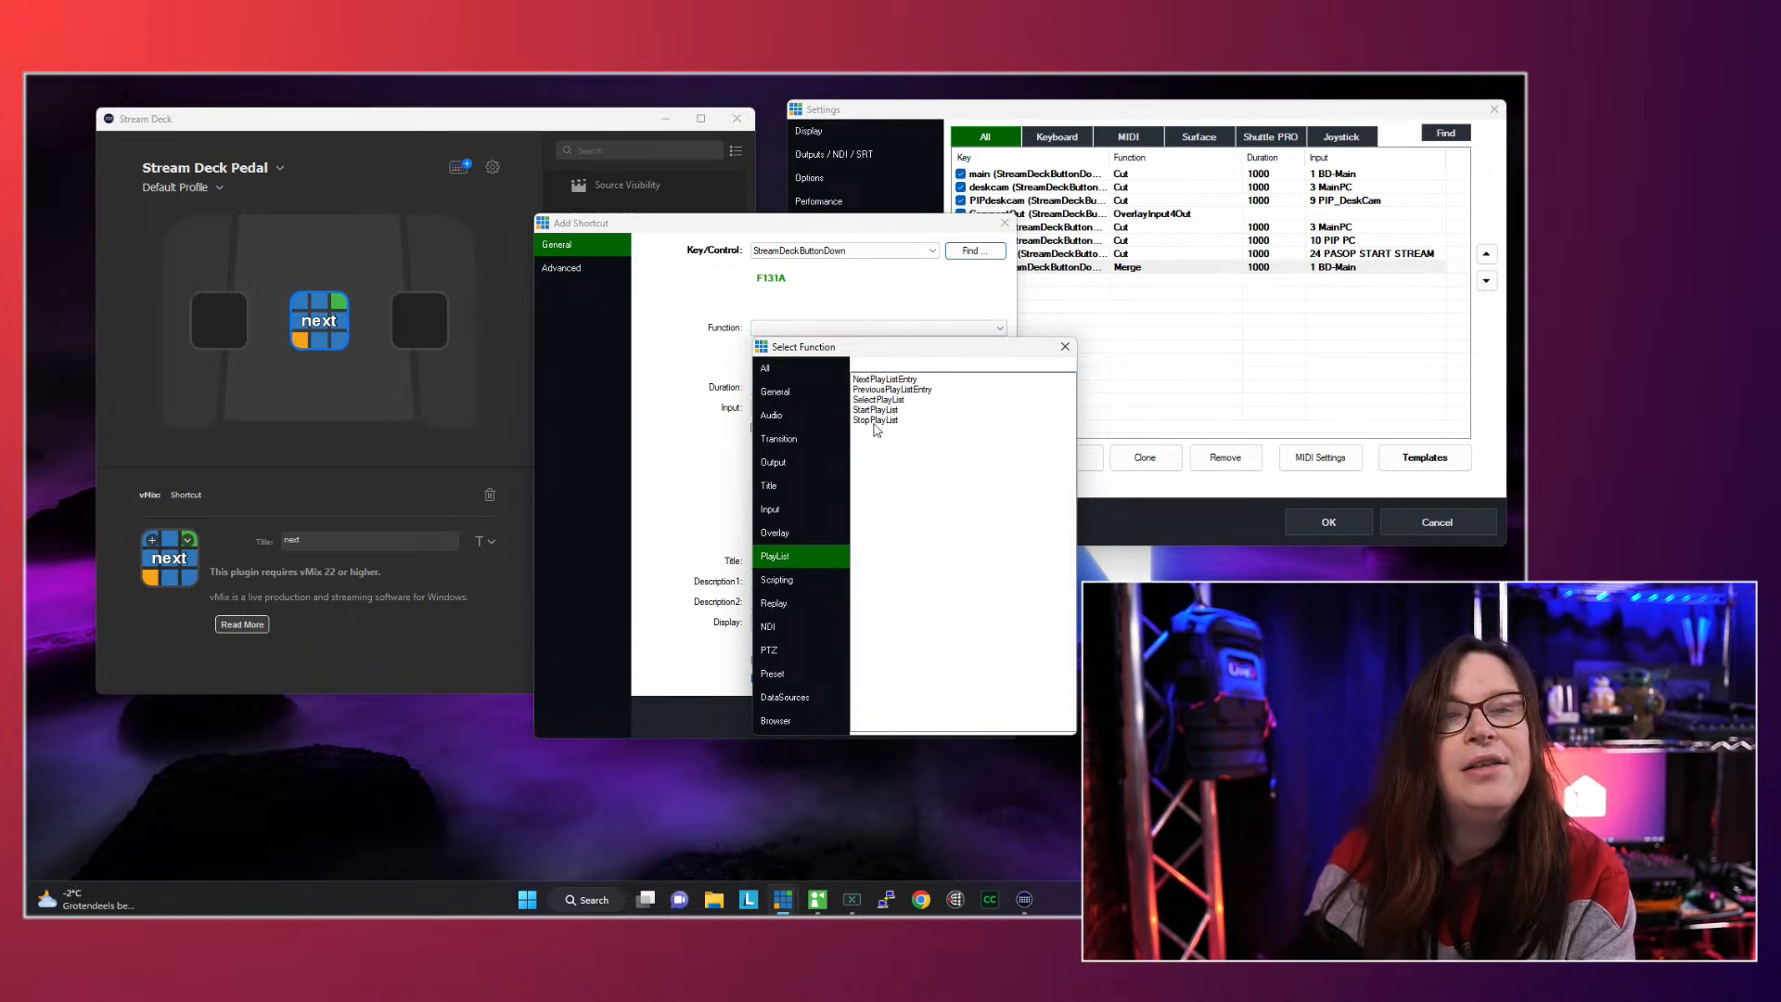
double_click(888, 380)
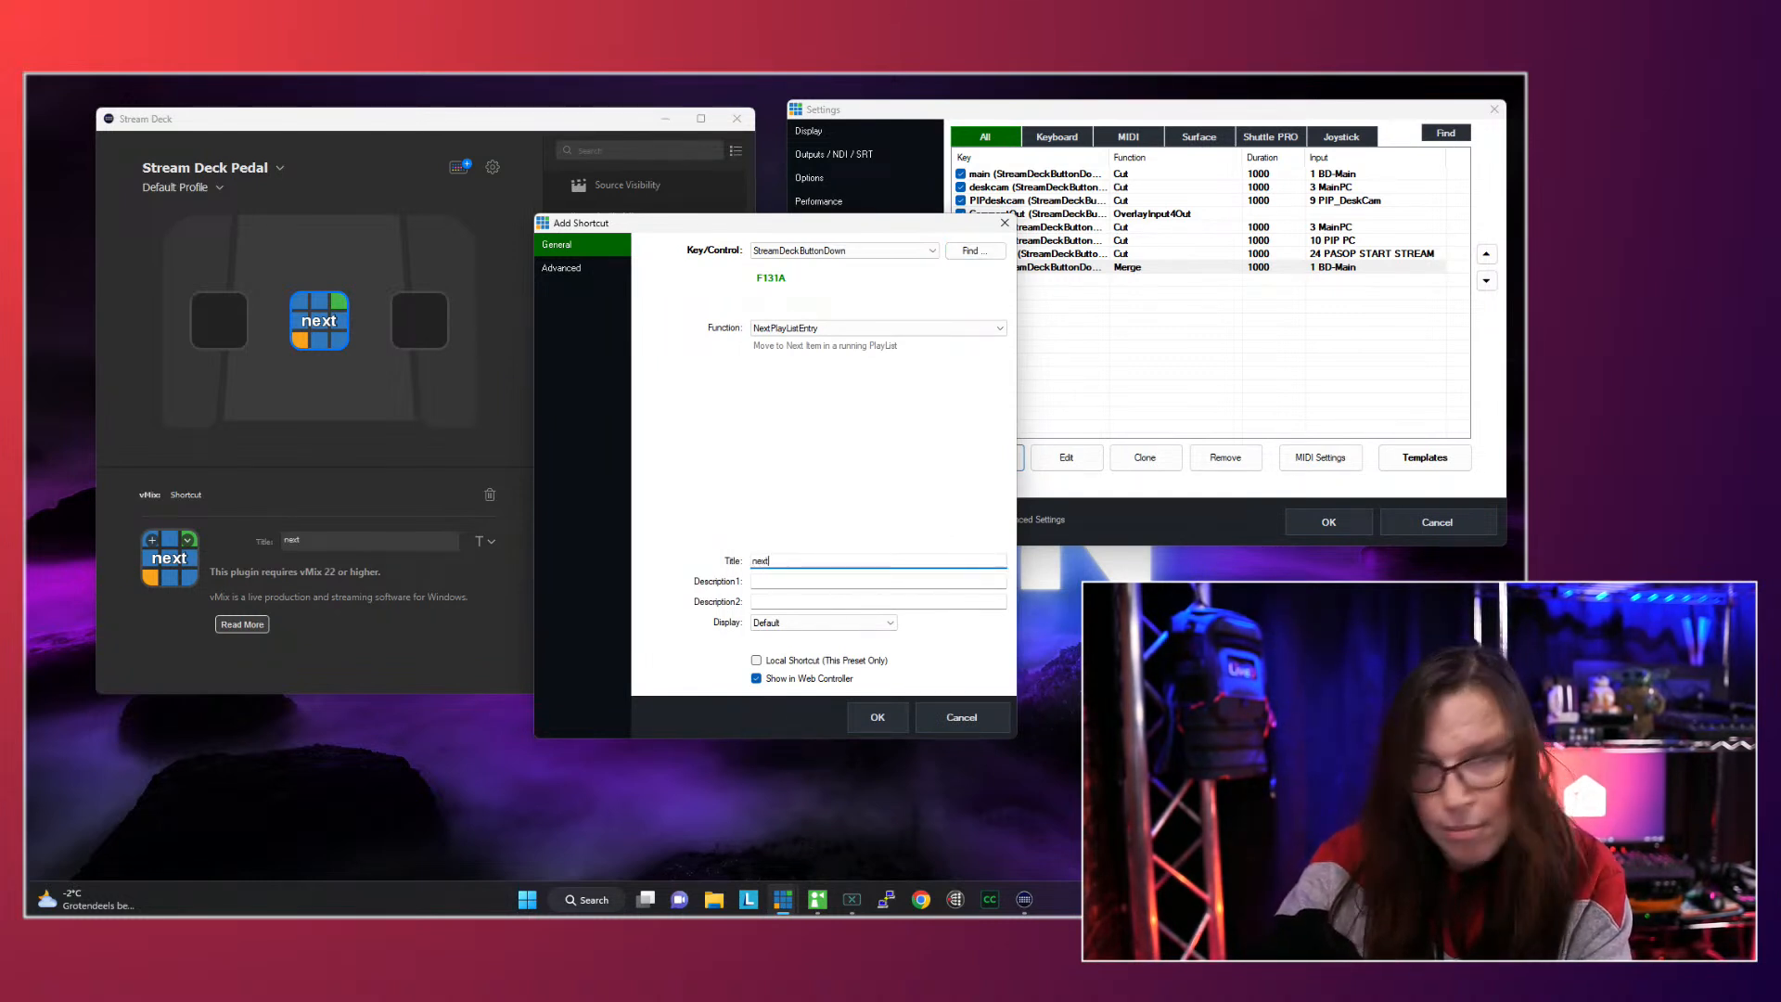
left_click(876, 717)
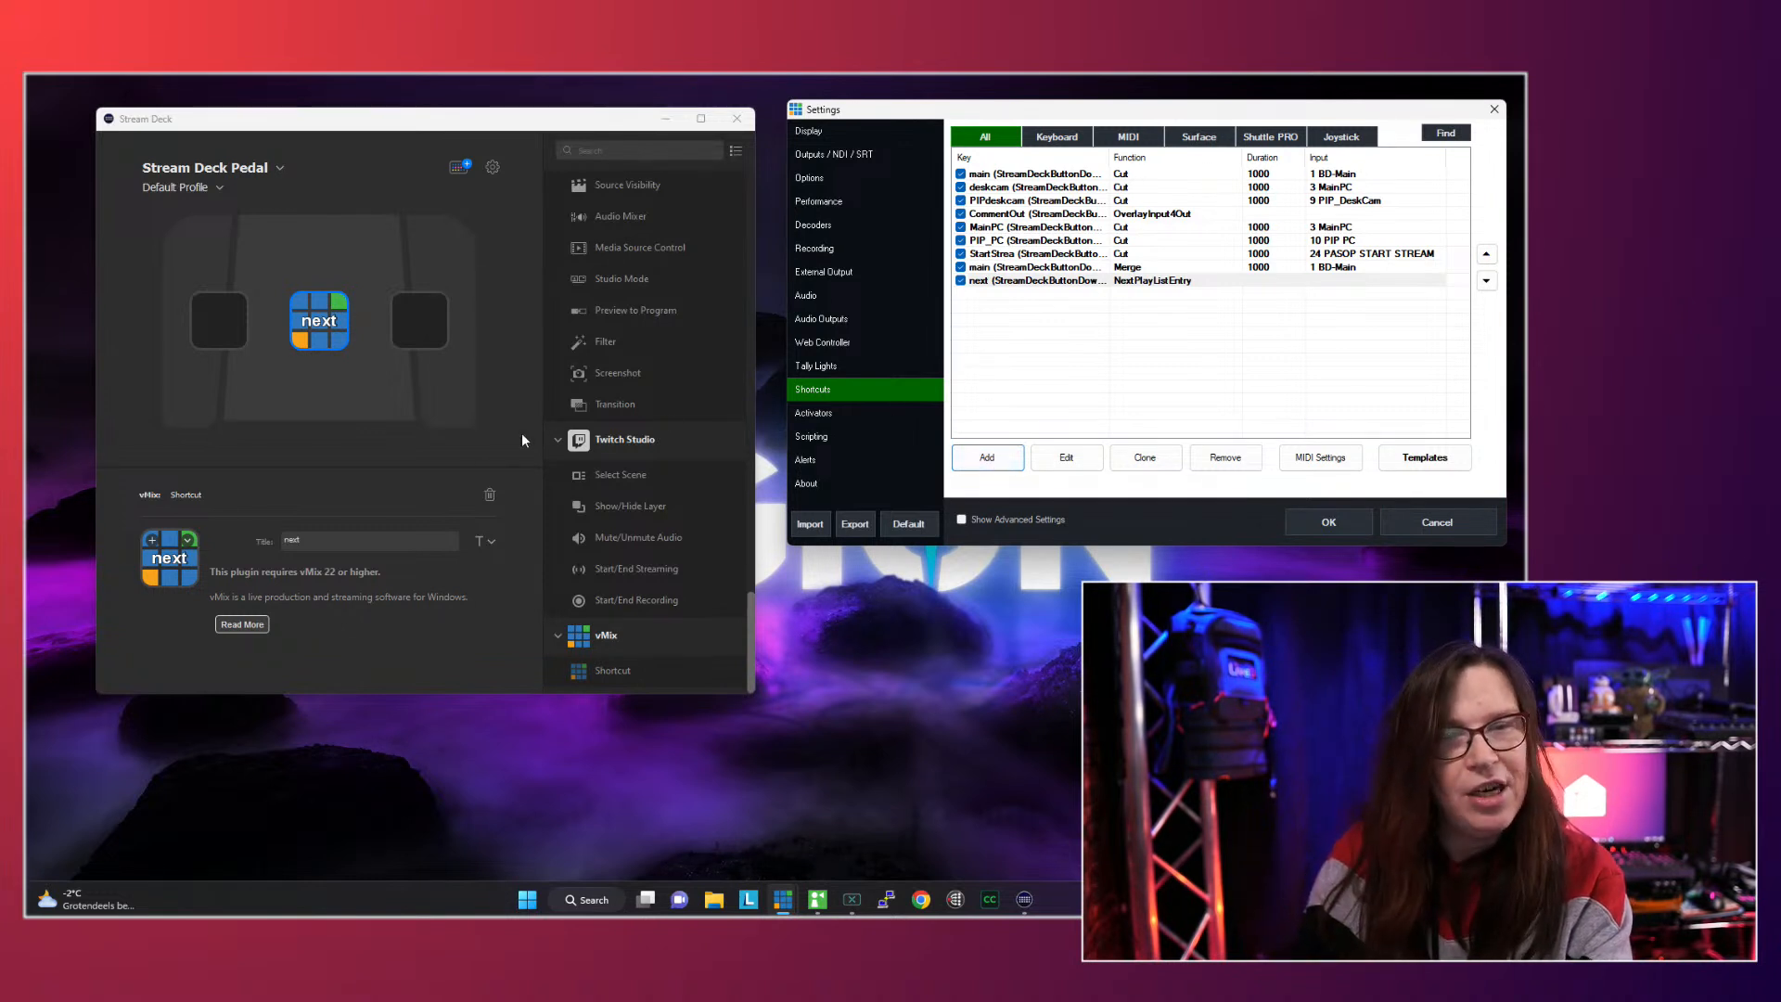
- Assign the vMix Shortcut action to the left key of the Stream Deck Pedal and title it "start"
left_click_drag(646, 670, 531, 650)
left_click_drag(416, 536, 243, 348)
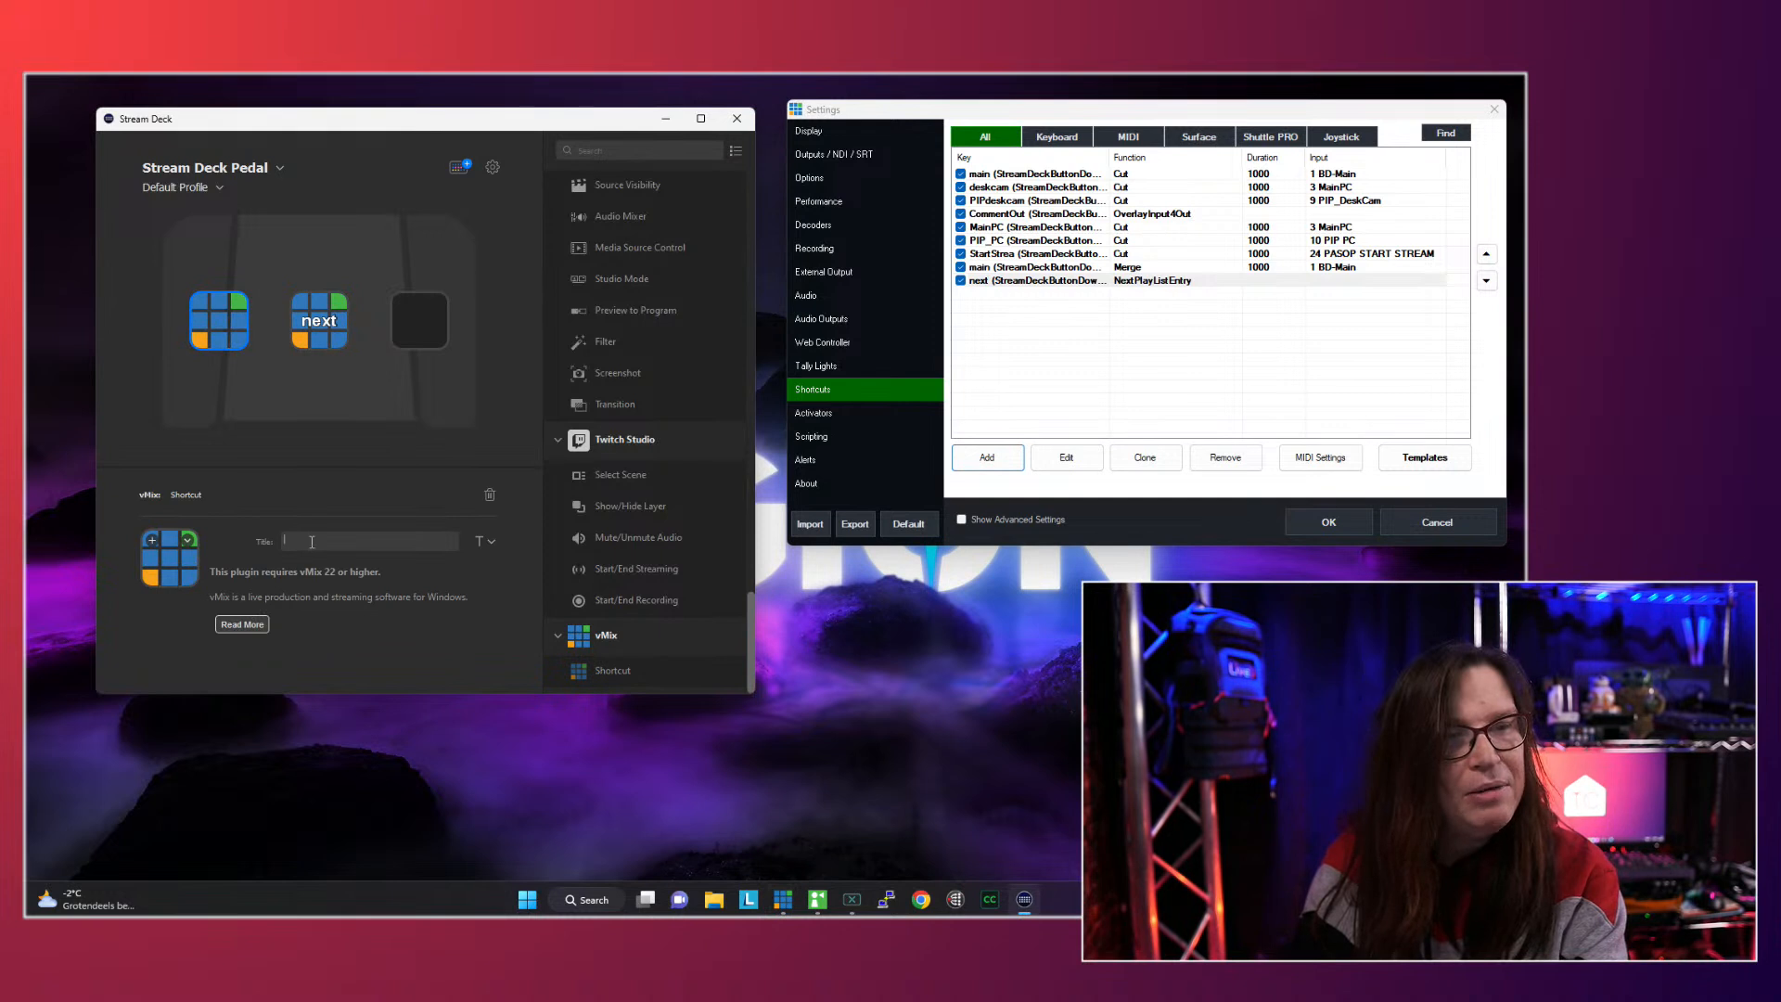
type("tart")
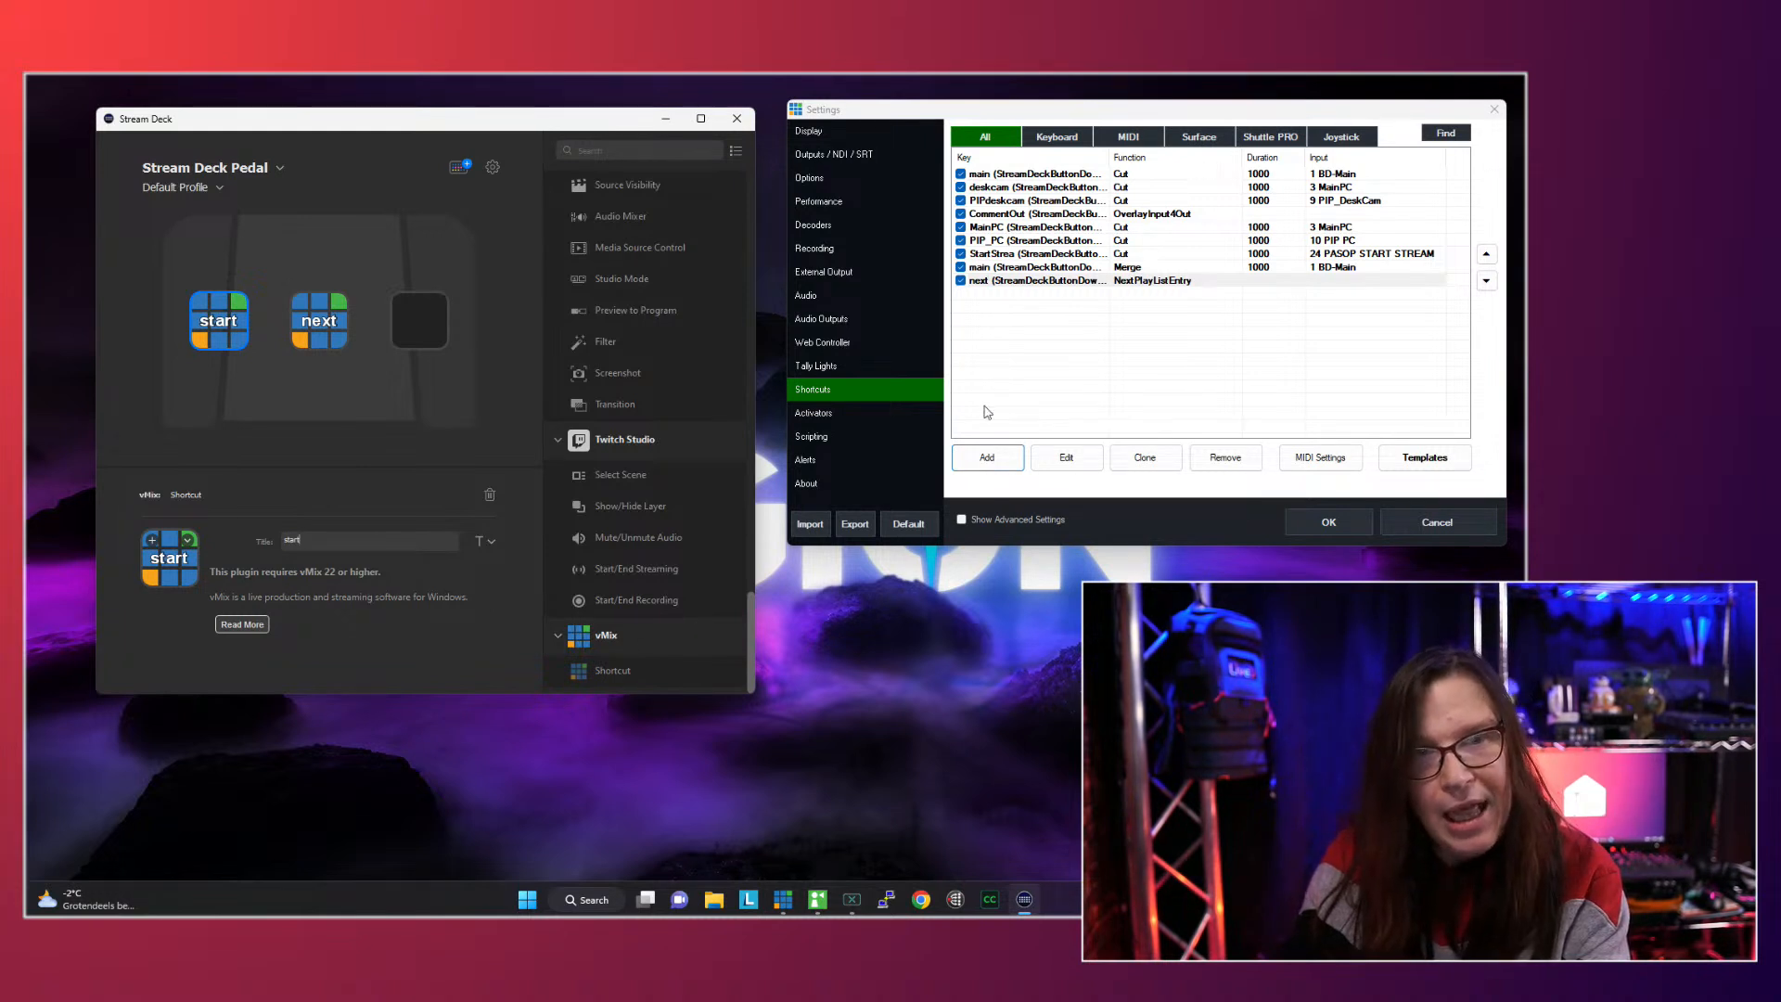
- Add a vMix shortcut triggered by the "start" pedal that runs the StartPlayList function
left_click(994, 461)
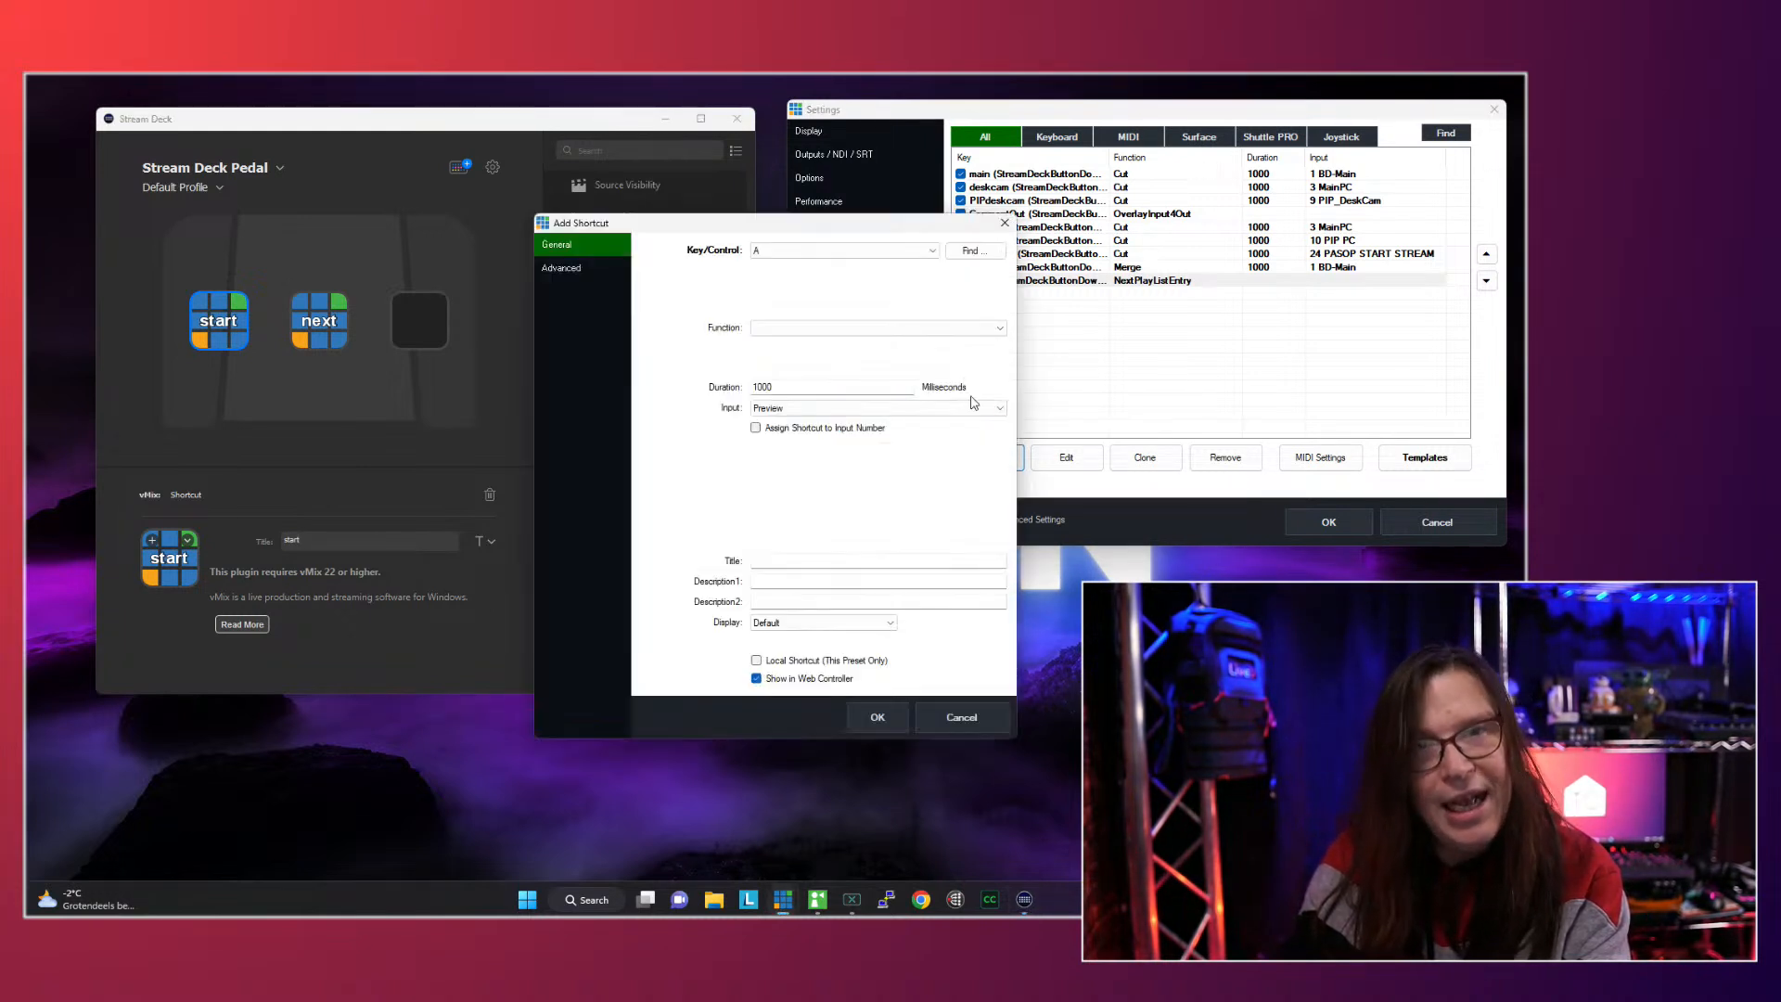
left_click(972, 252)
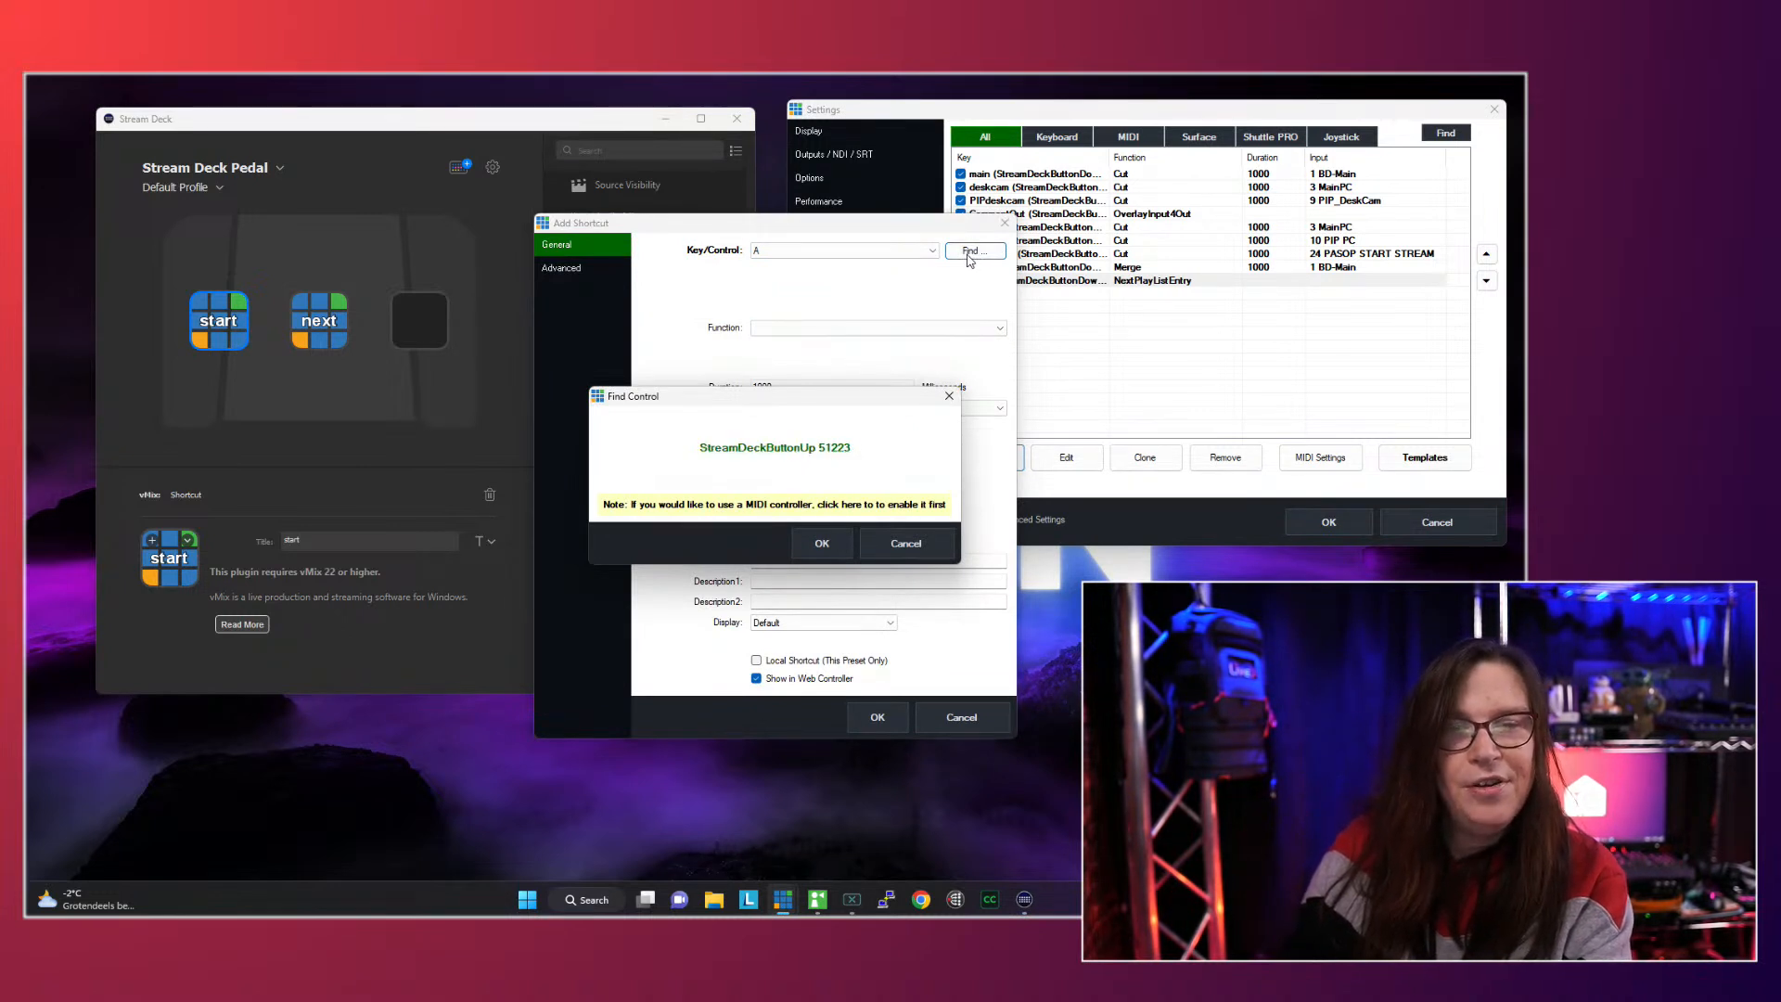
left_click(822, 546)
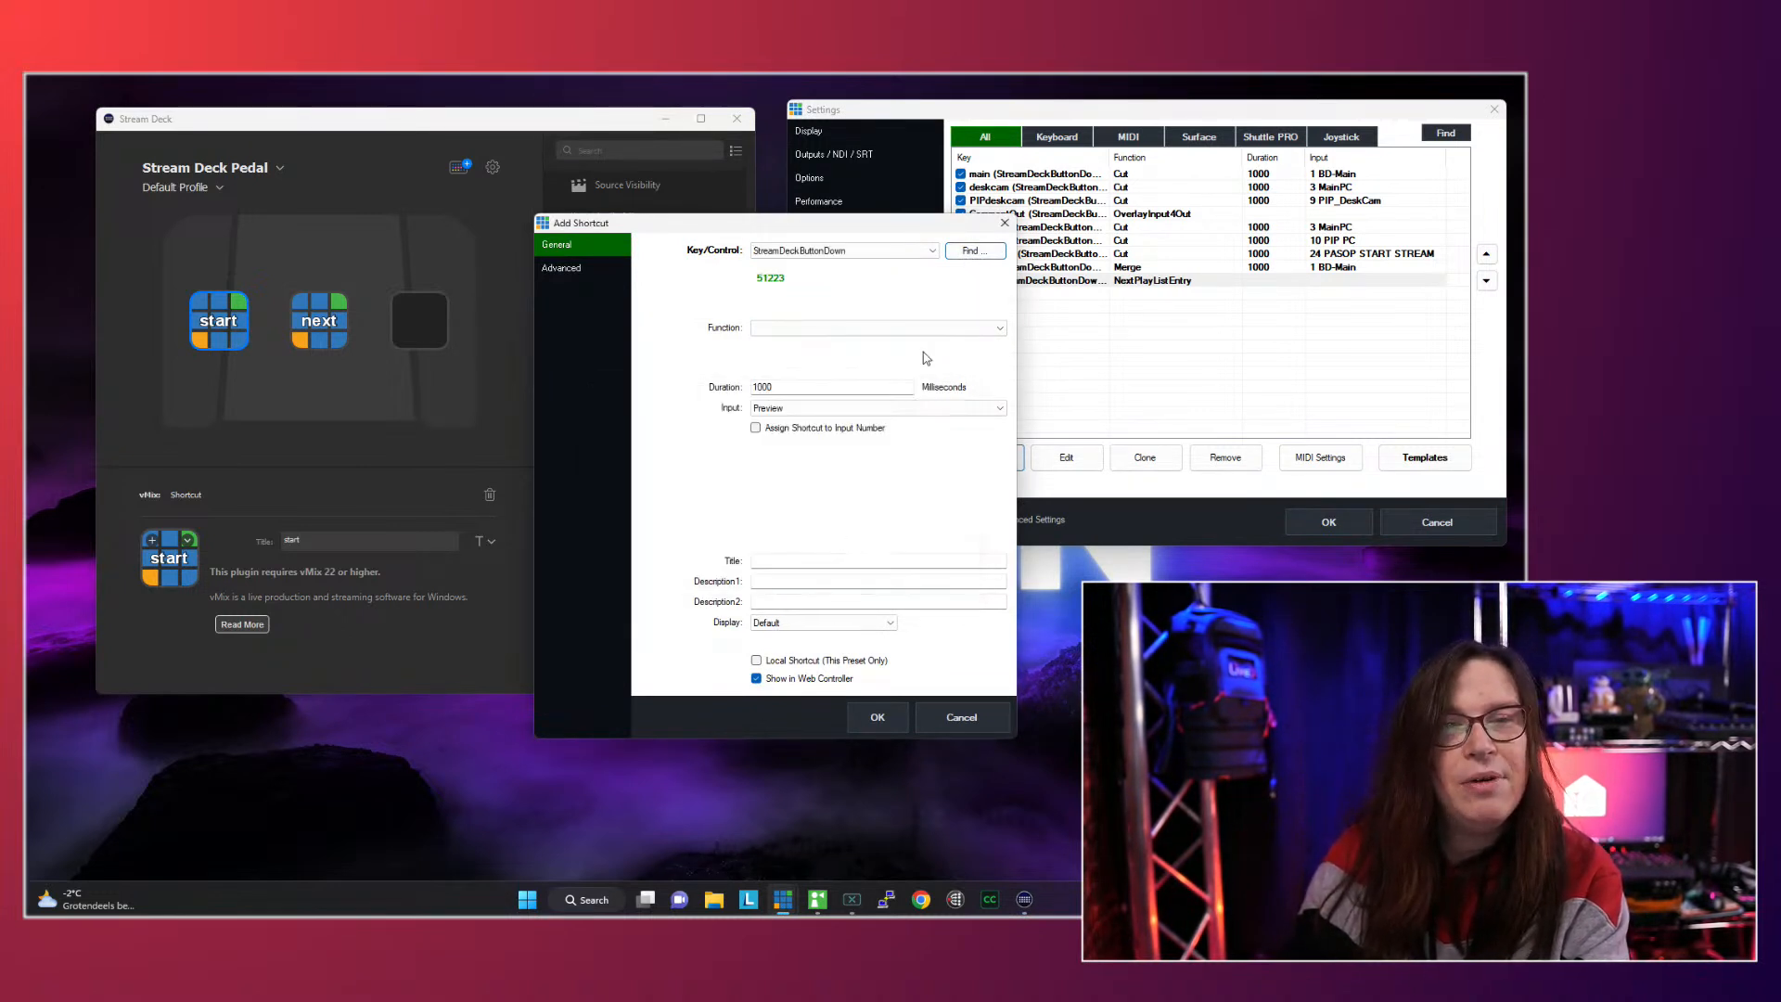
left_click(928, 328)
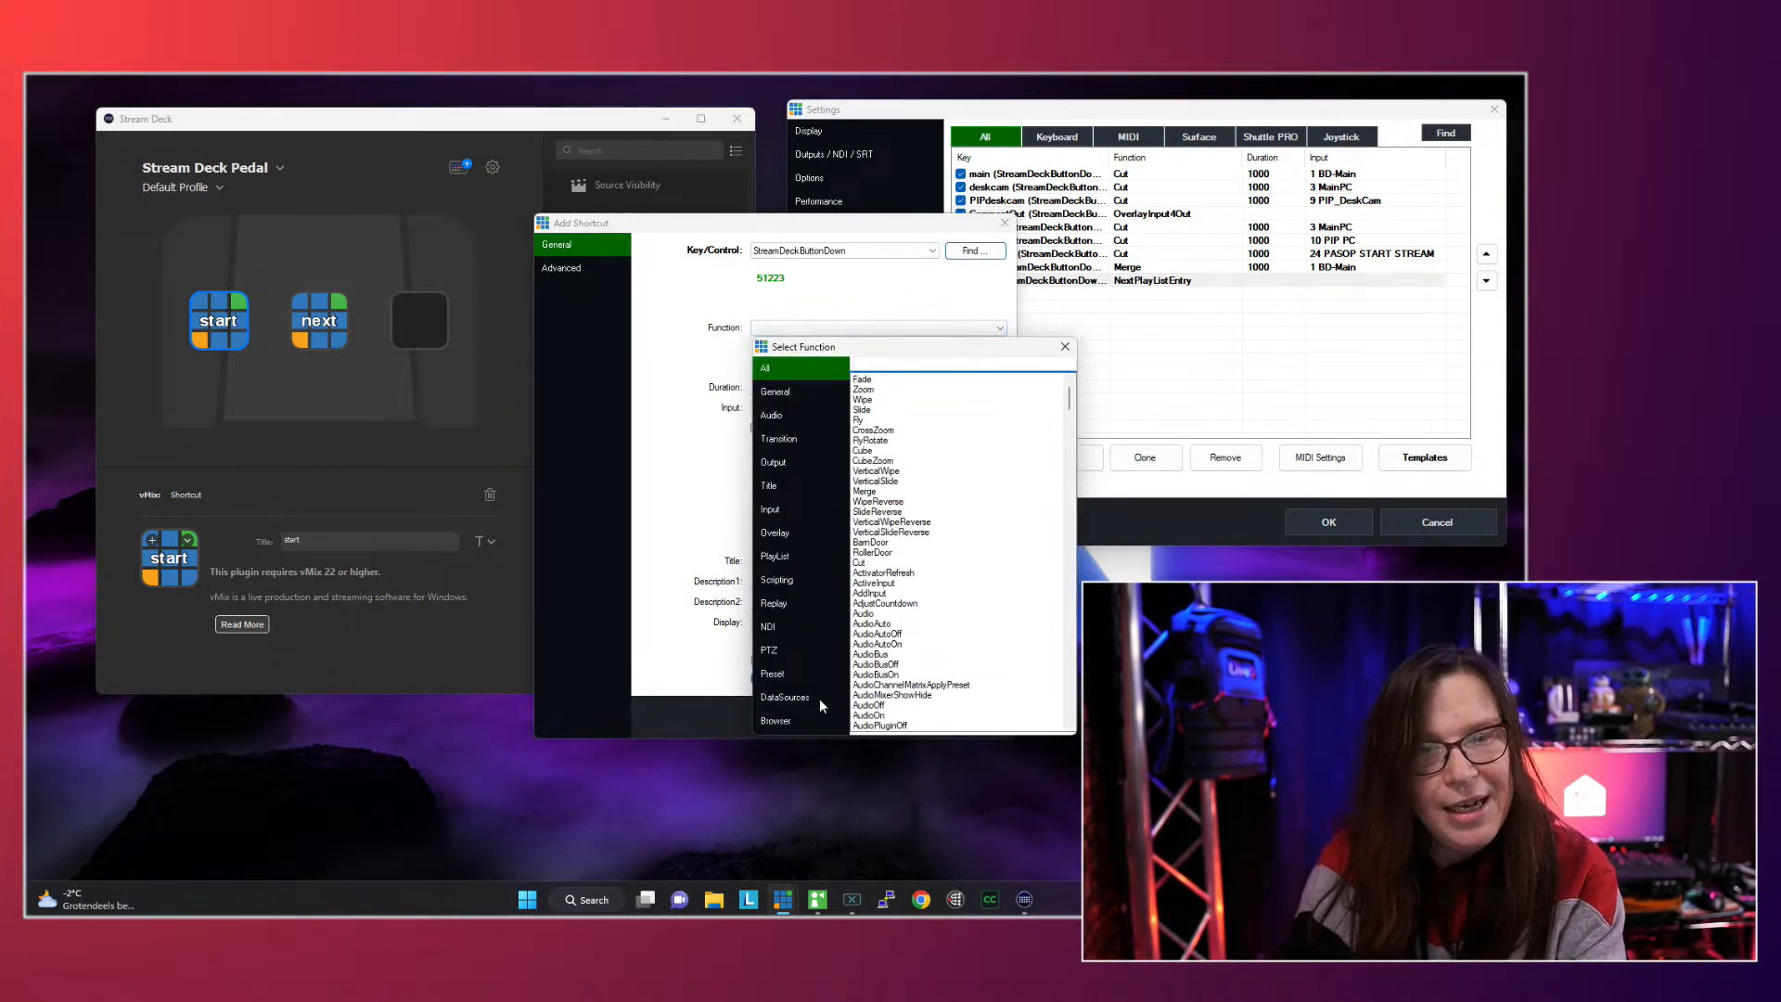
left_click(790, 561)
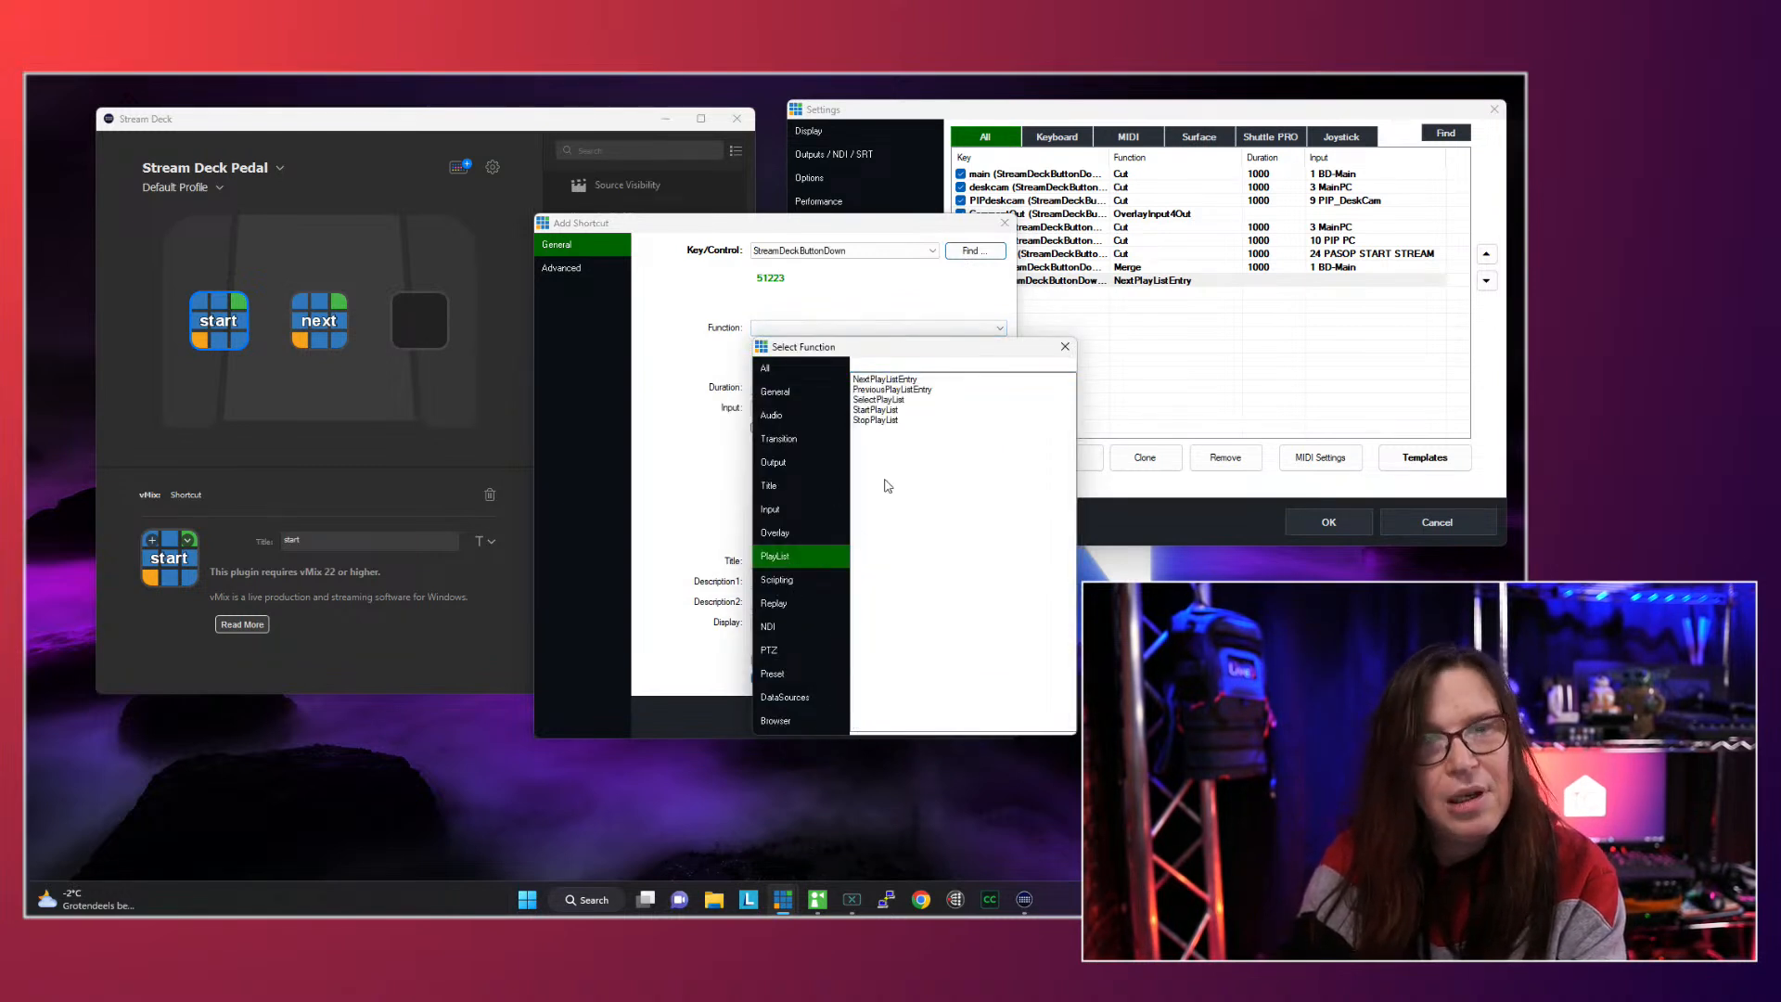
double_click(888, 411)
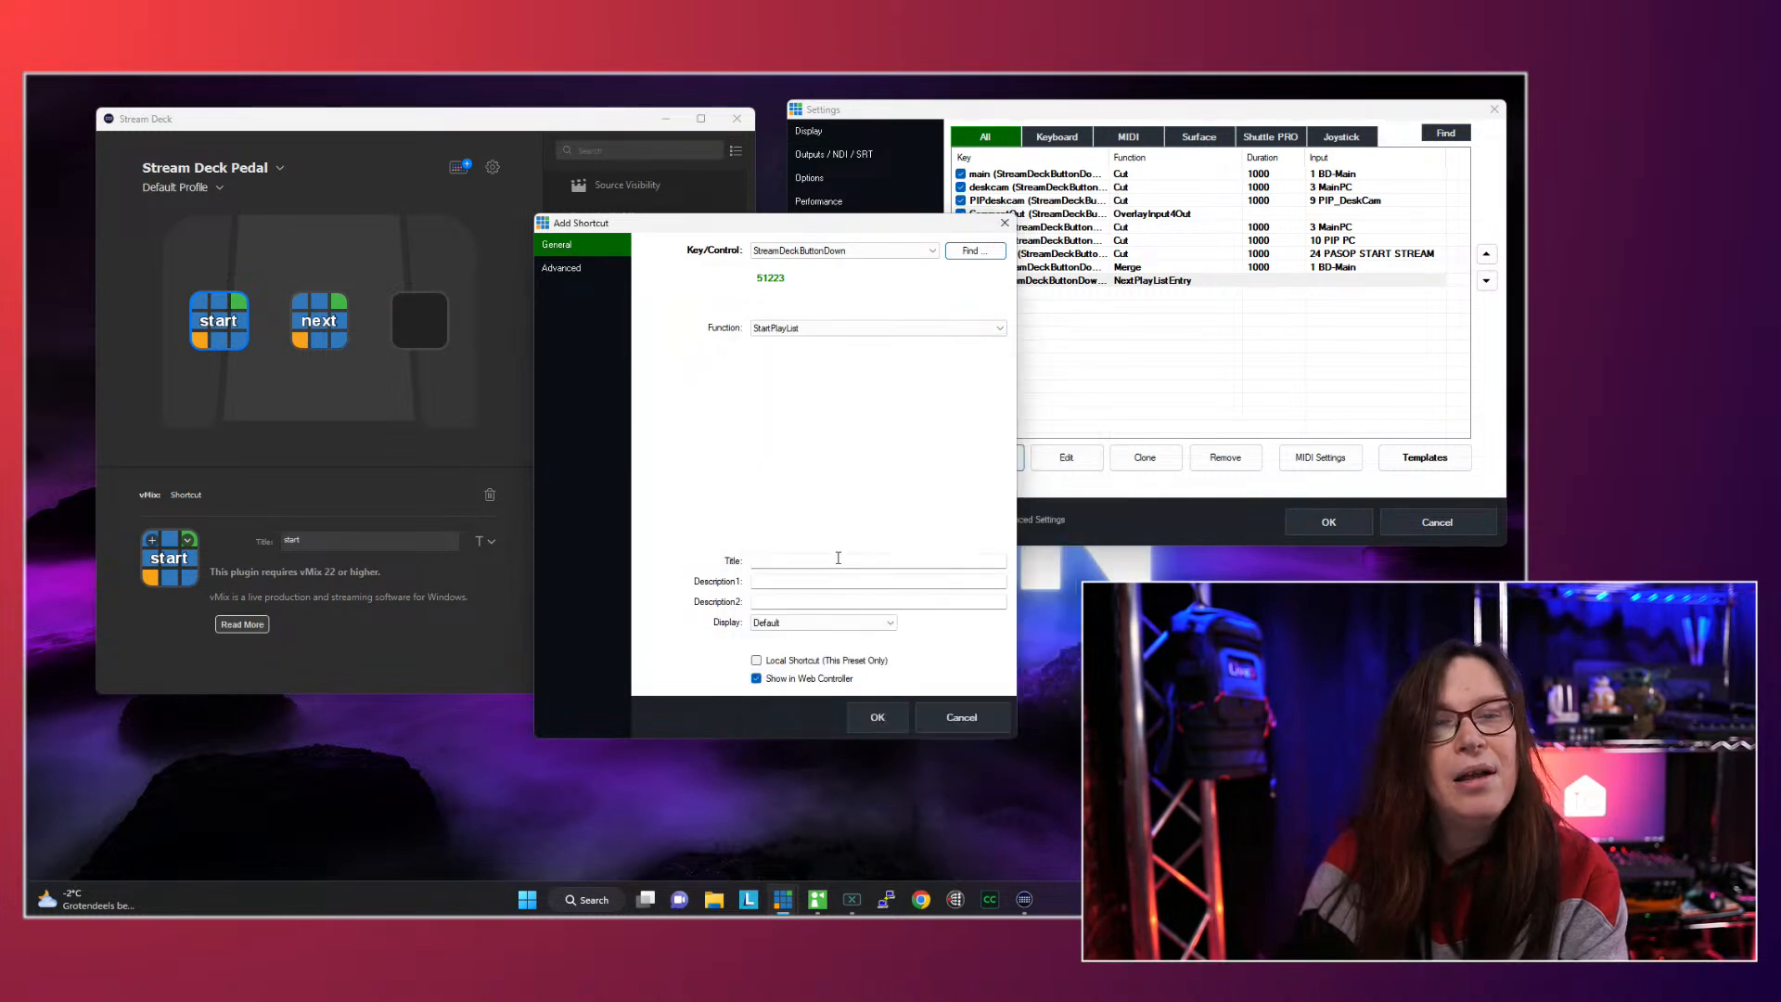
left_click(878, 718)
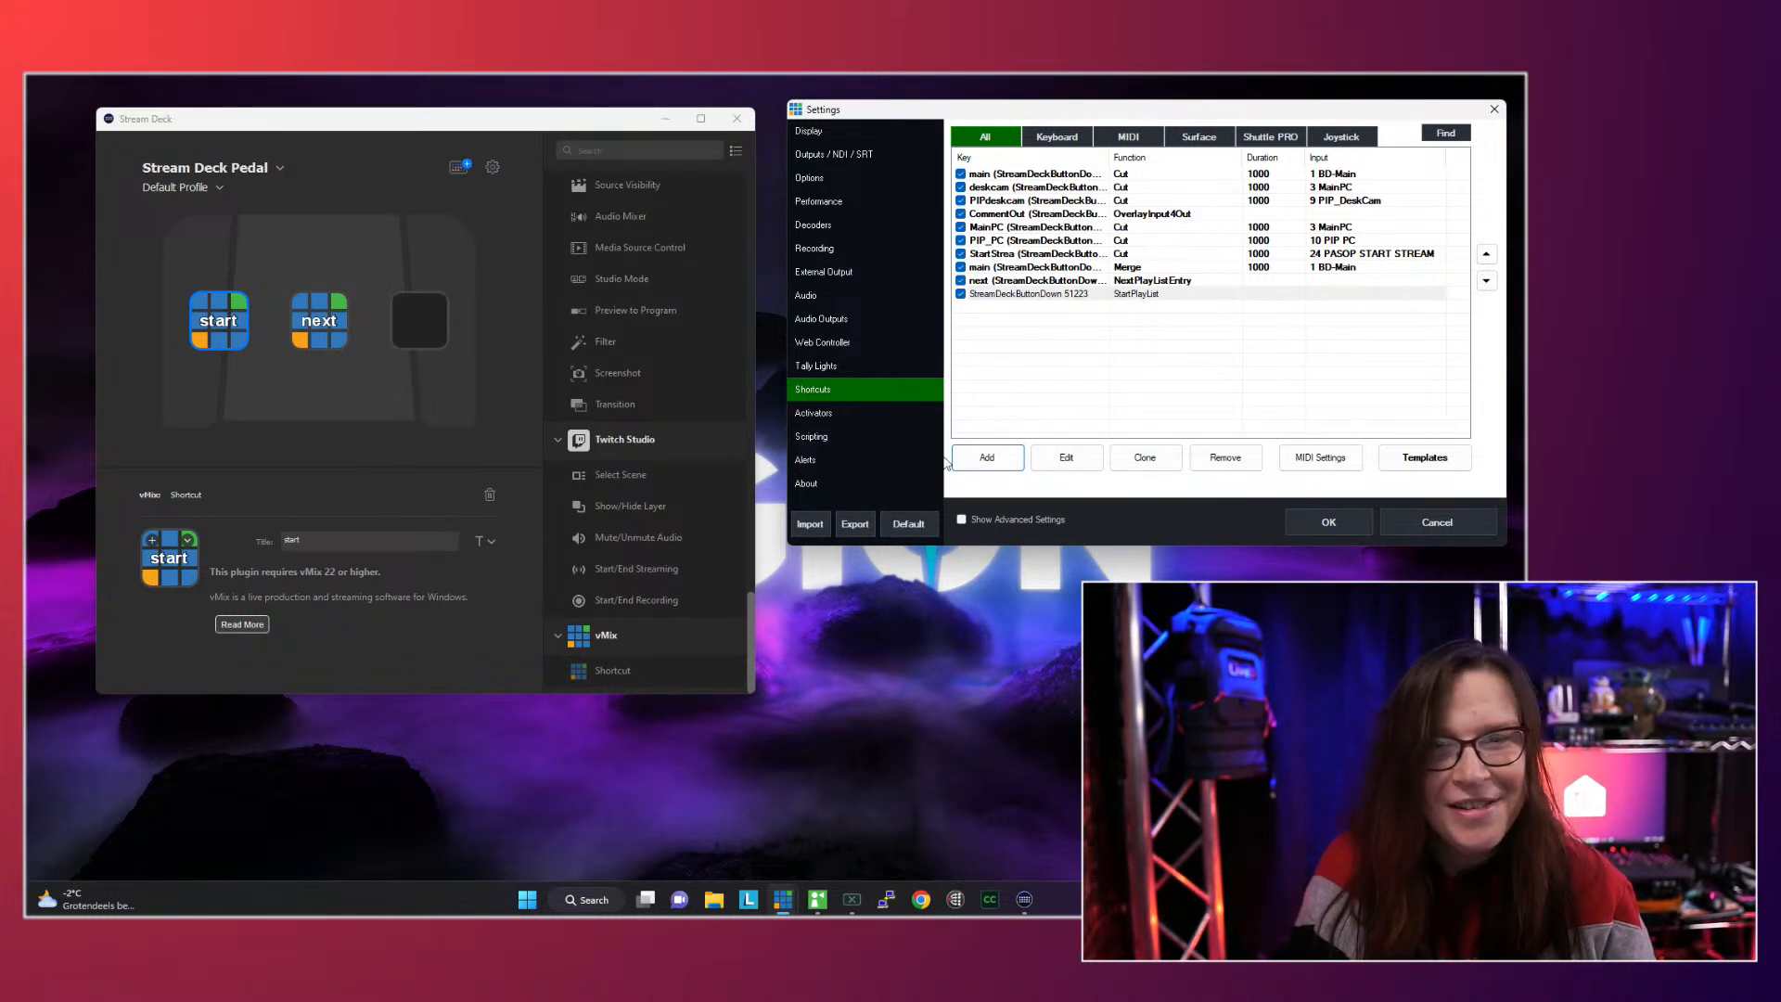
double_click(991, 297)
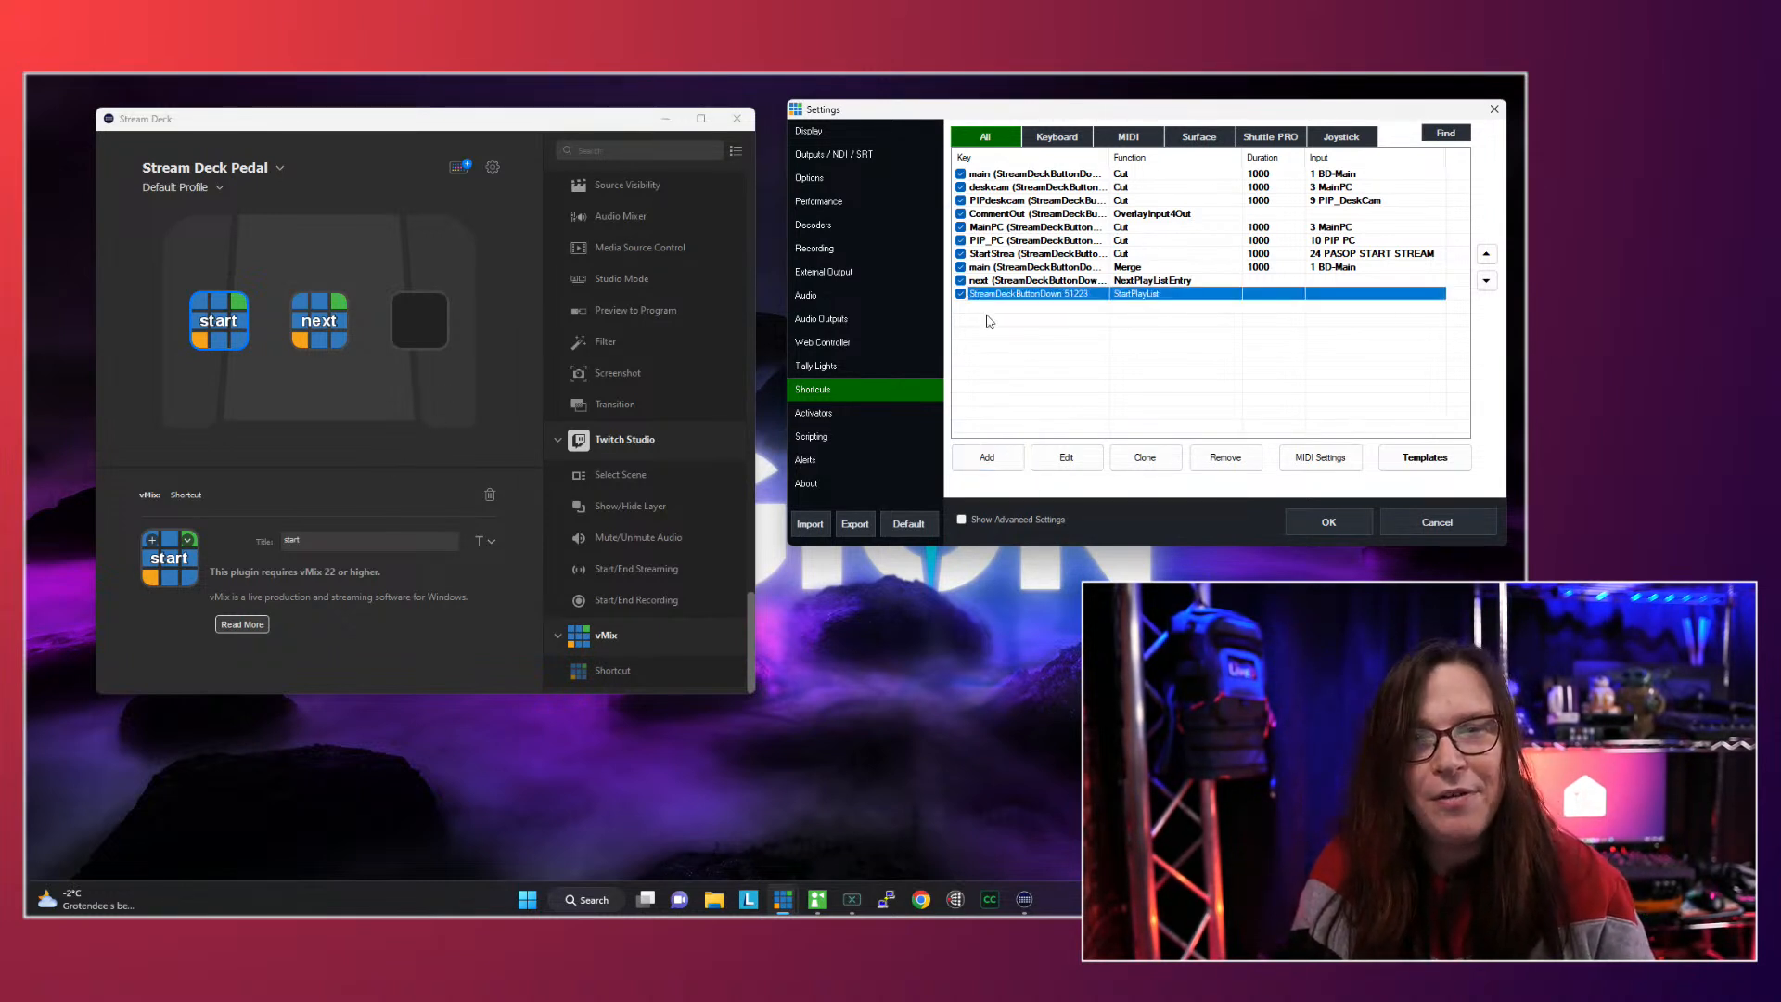
left_click(879, 716)
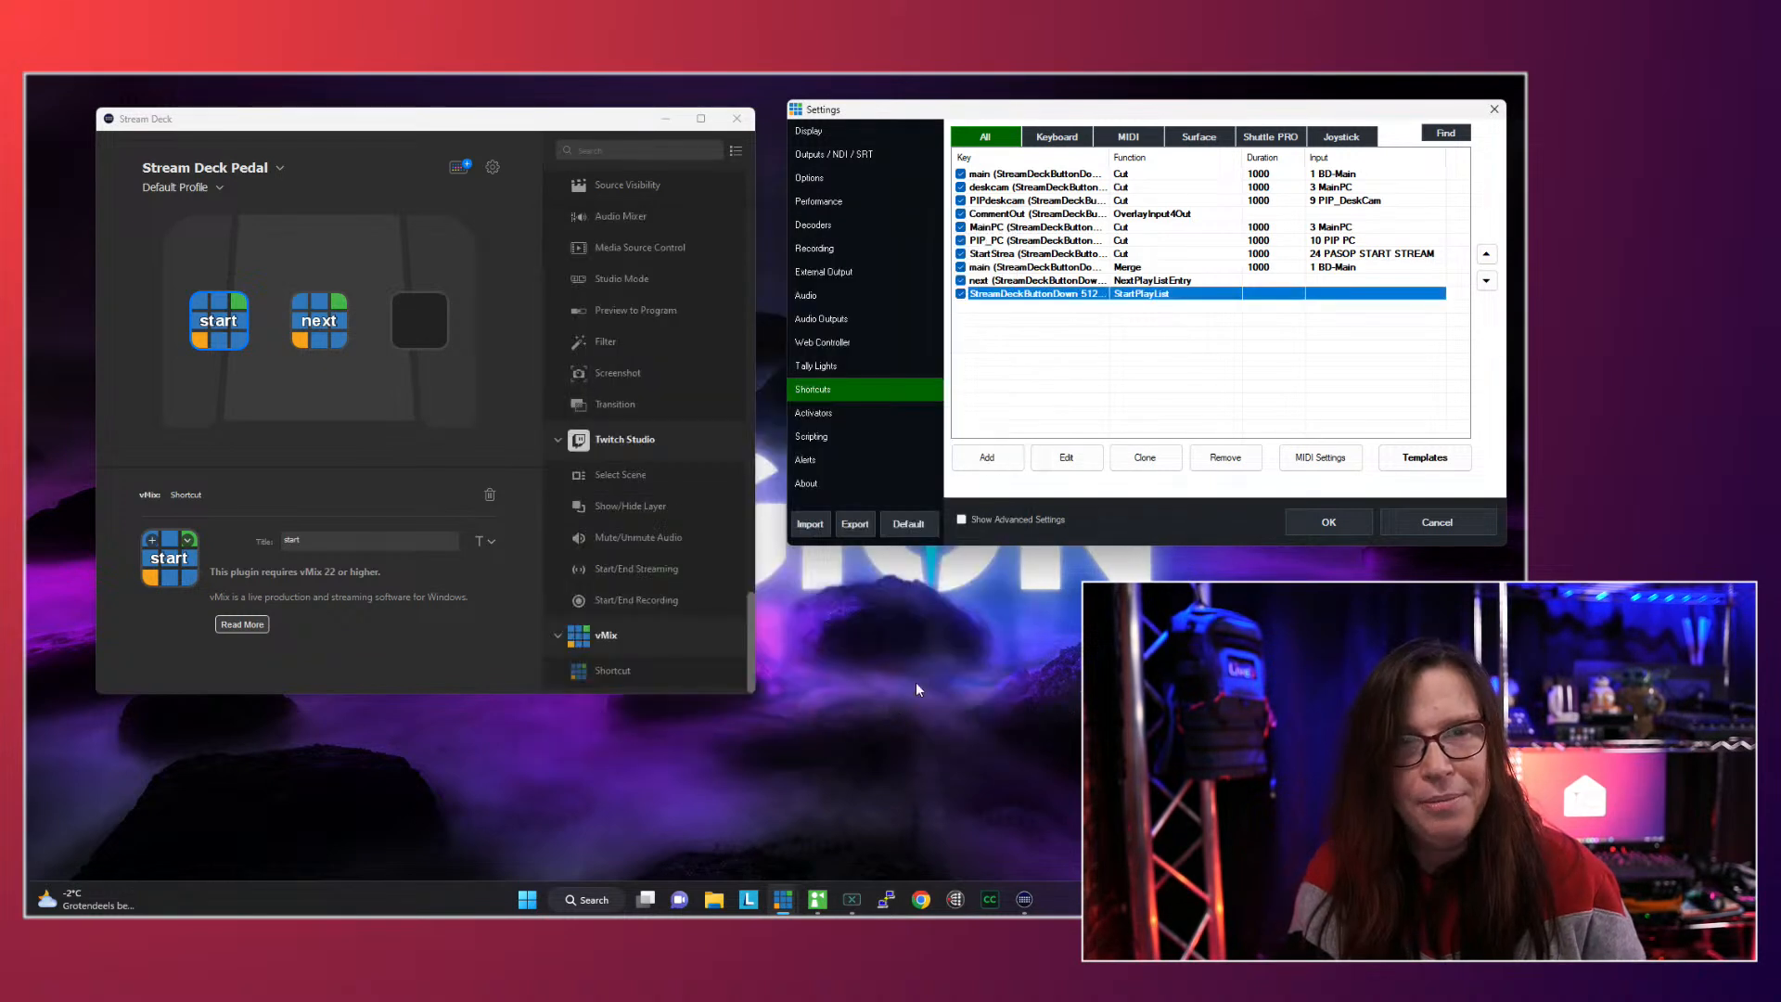
left_click(1006, 464)
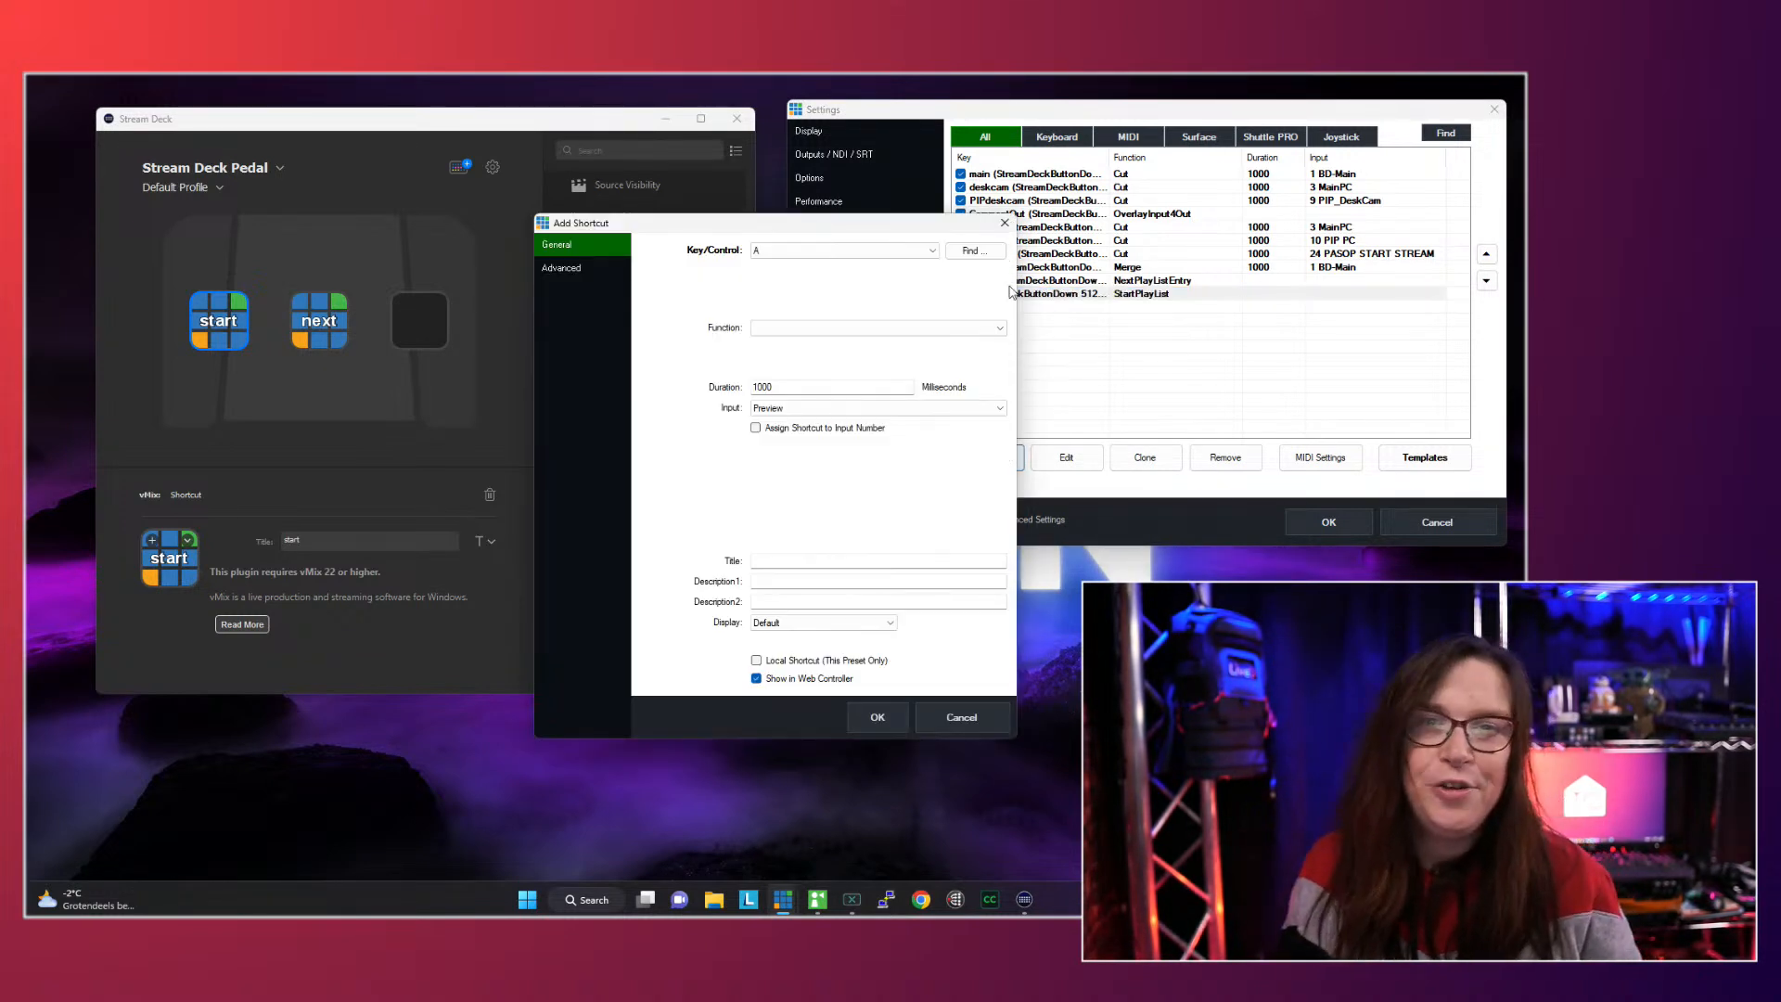
left_click(973, 251)
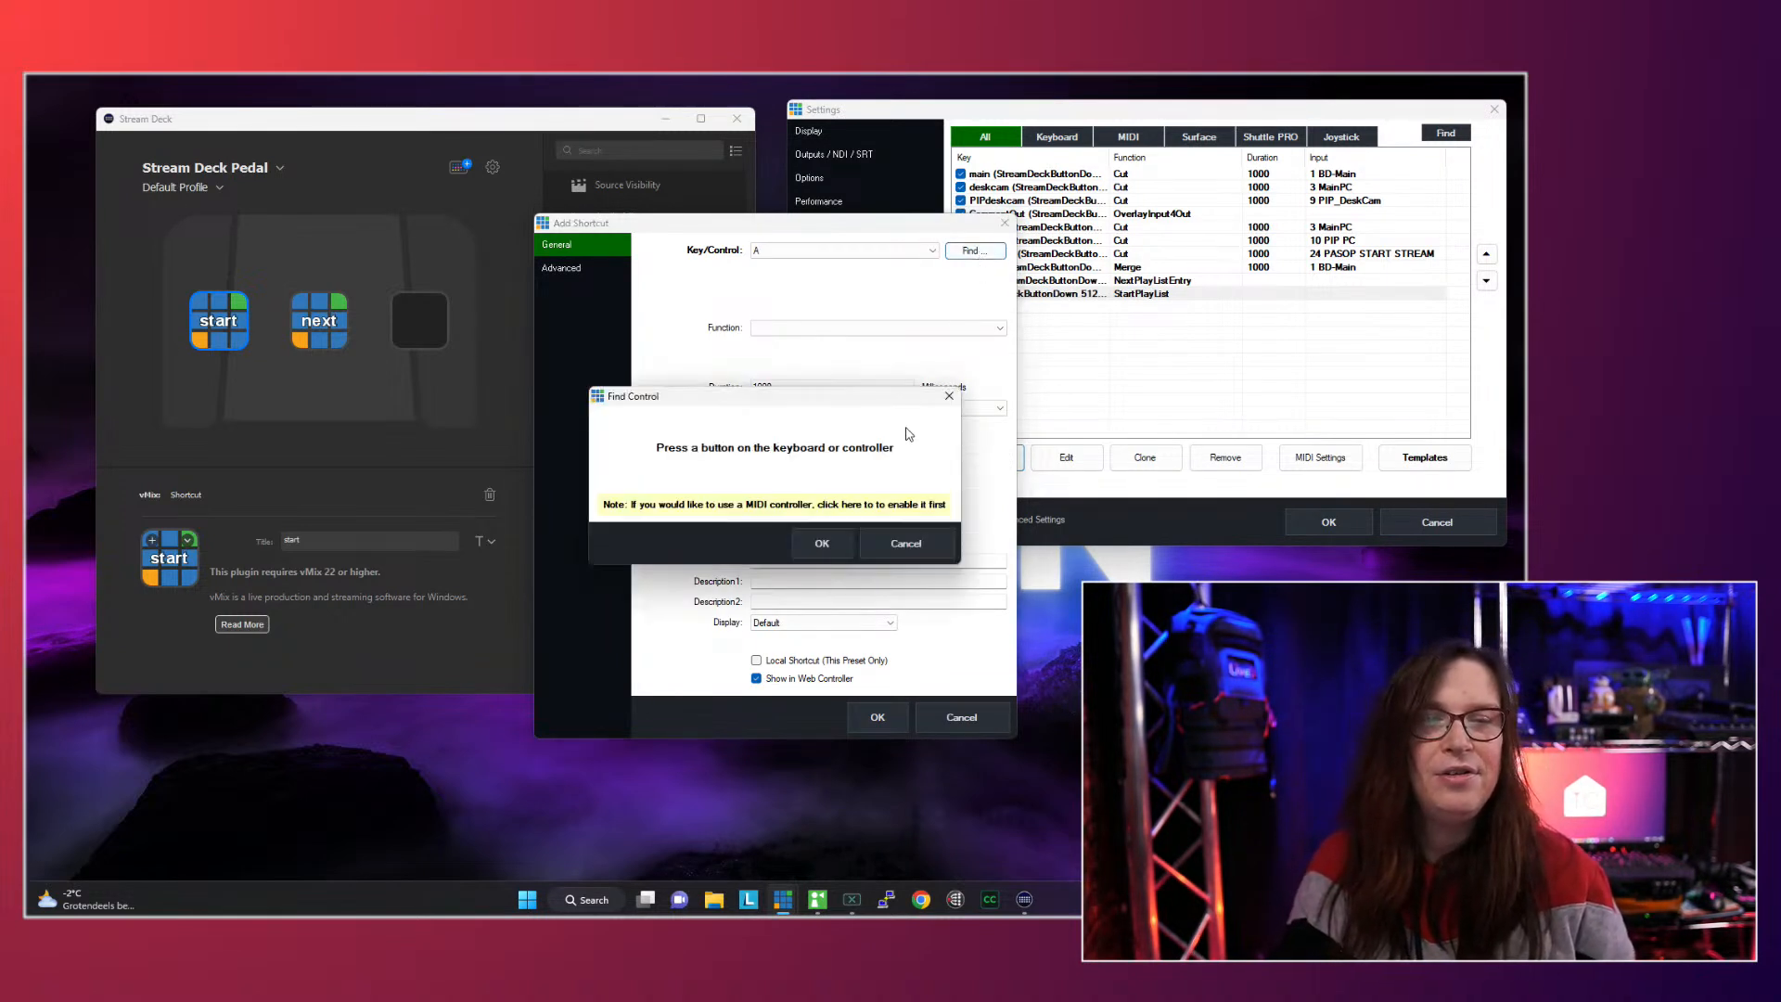
left_click(907, 544)
left_click(962, 717)
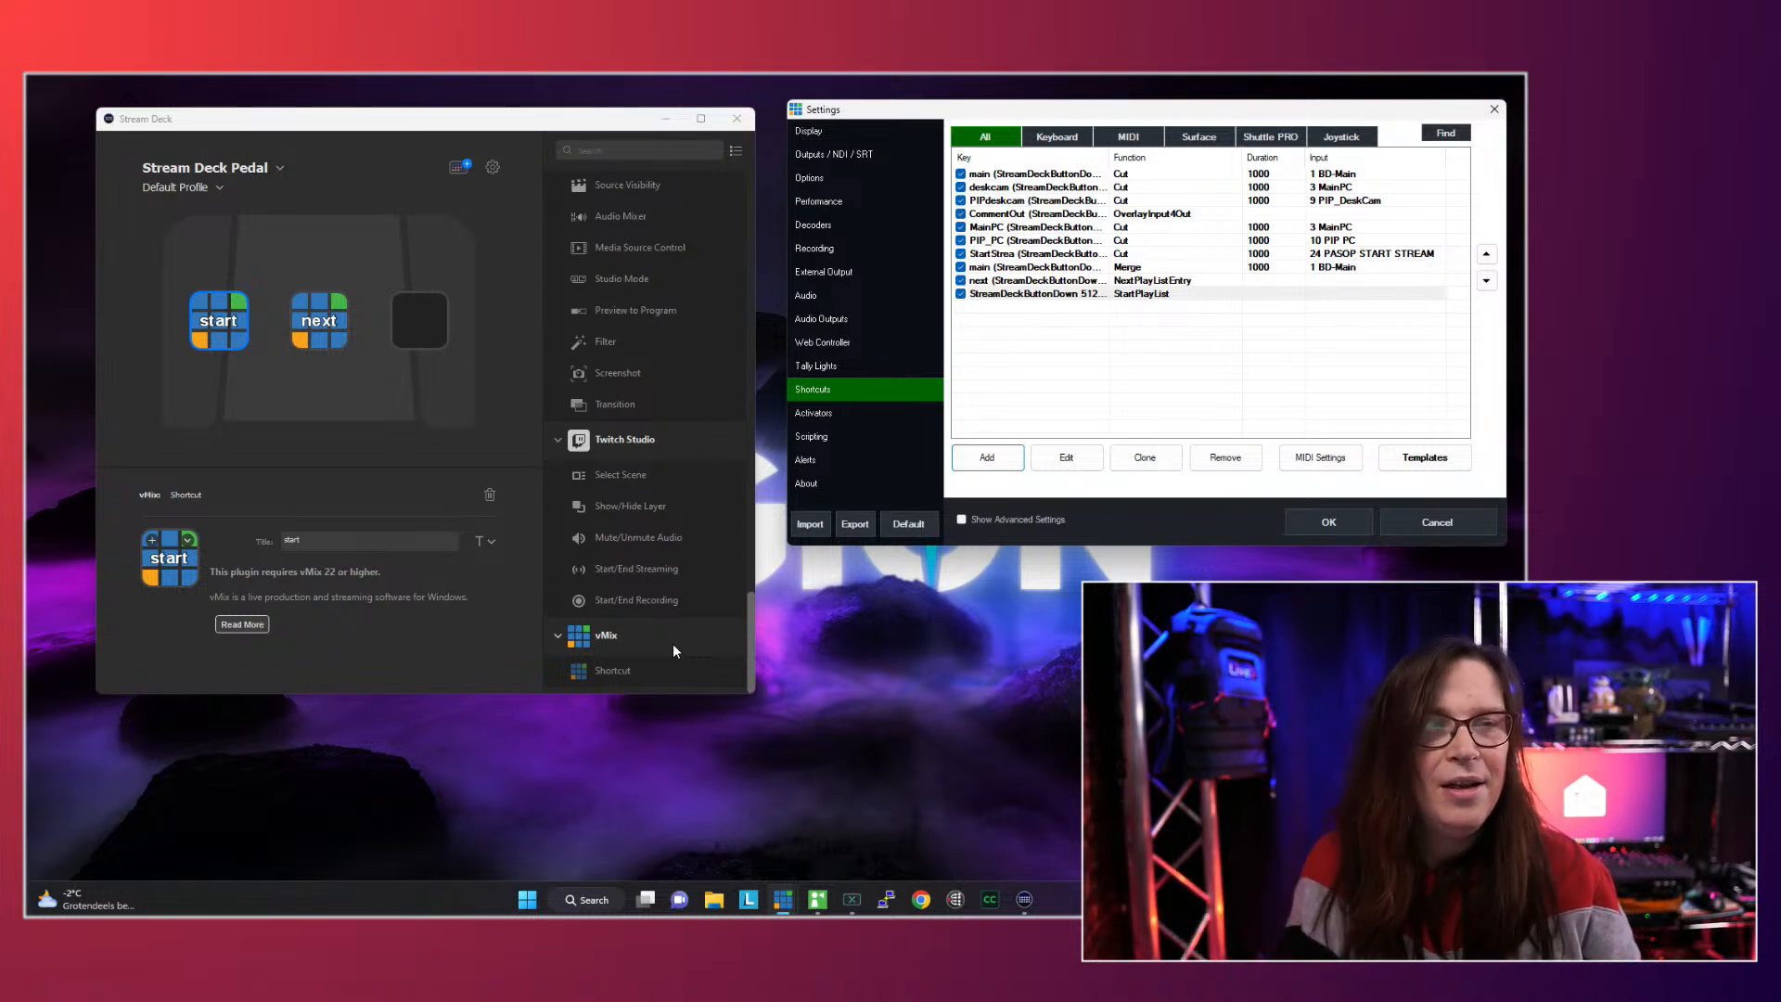
- Assign the vMix Shortcut action to the right pedal key and capture that pedal as the trigger of a new vMix shortcut
left_click_drag(583, 670, 419, 321)
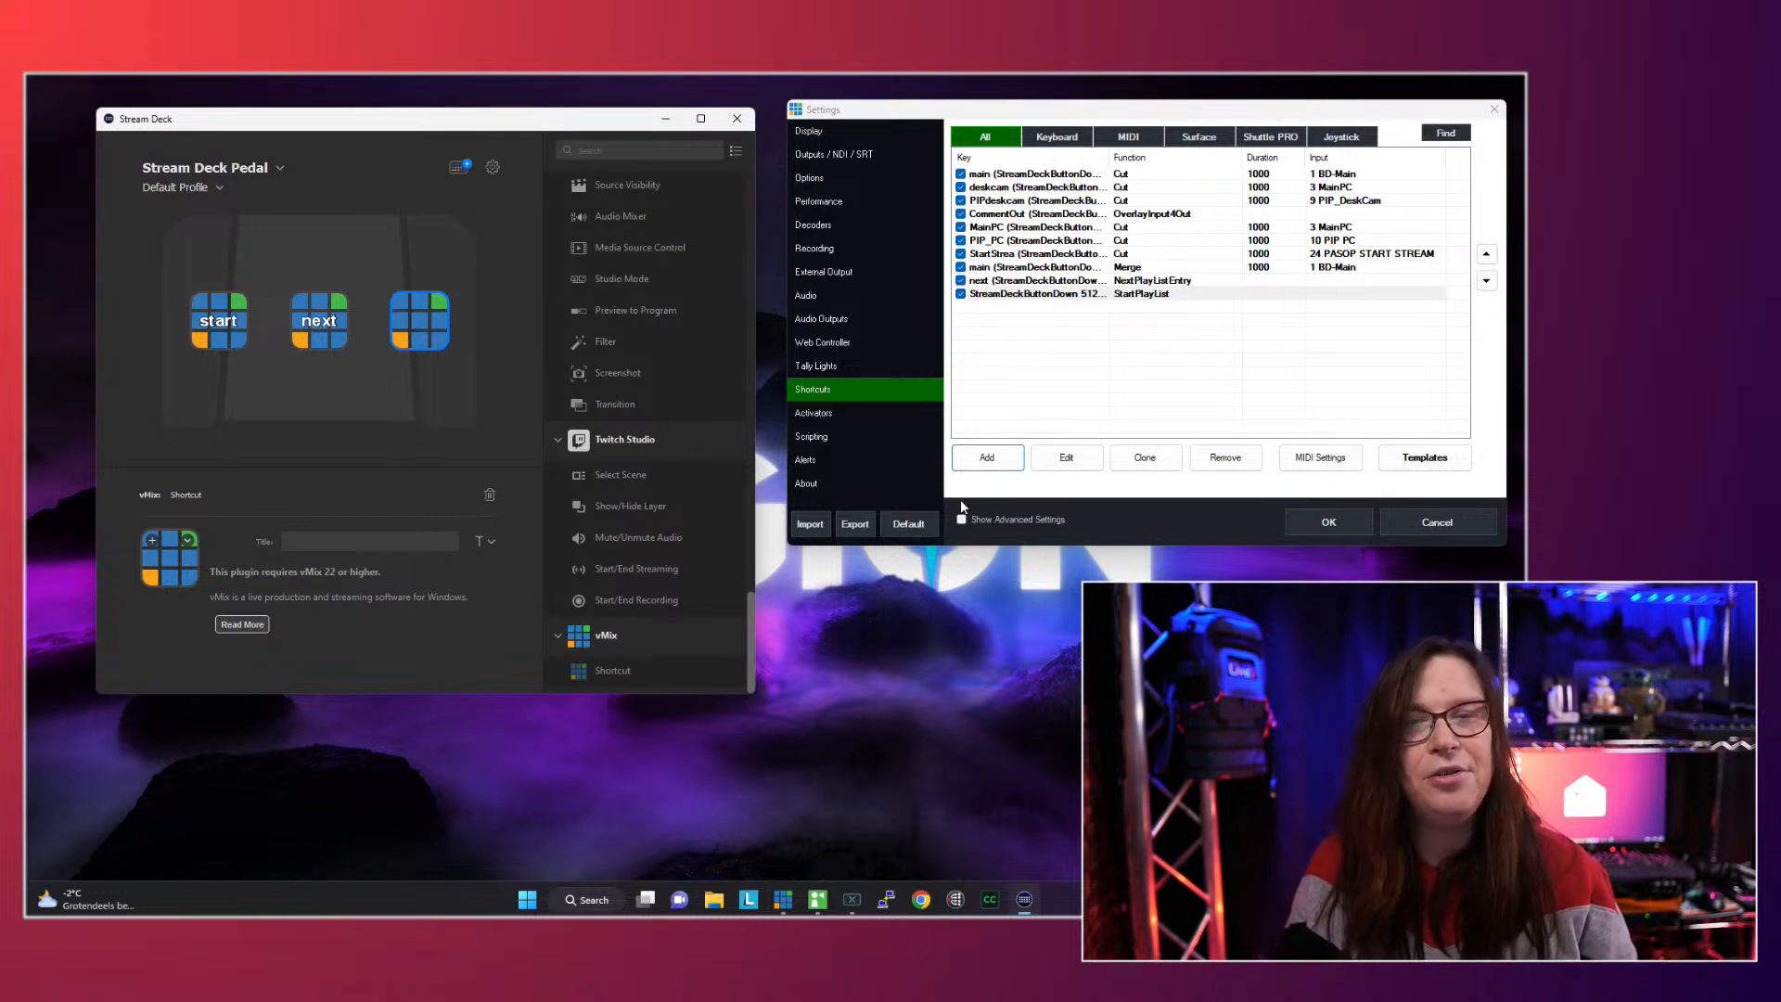
left_click(972, 460)
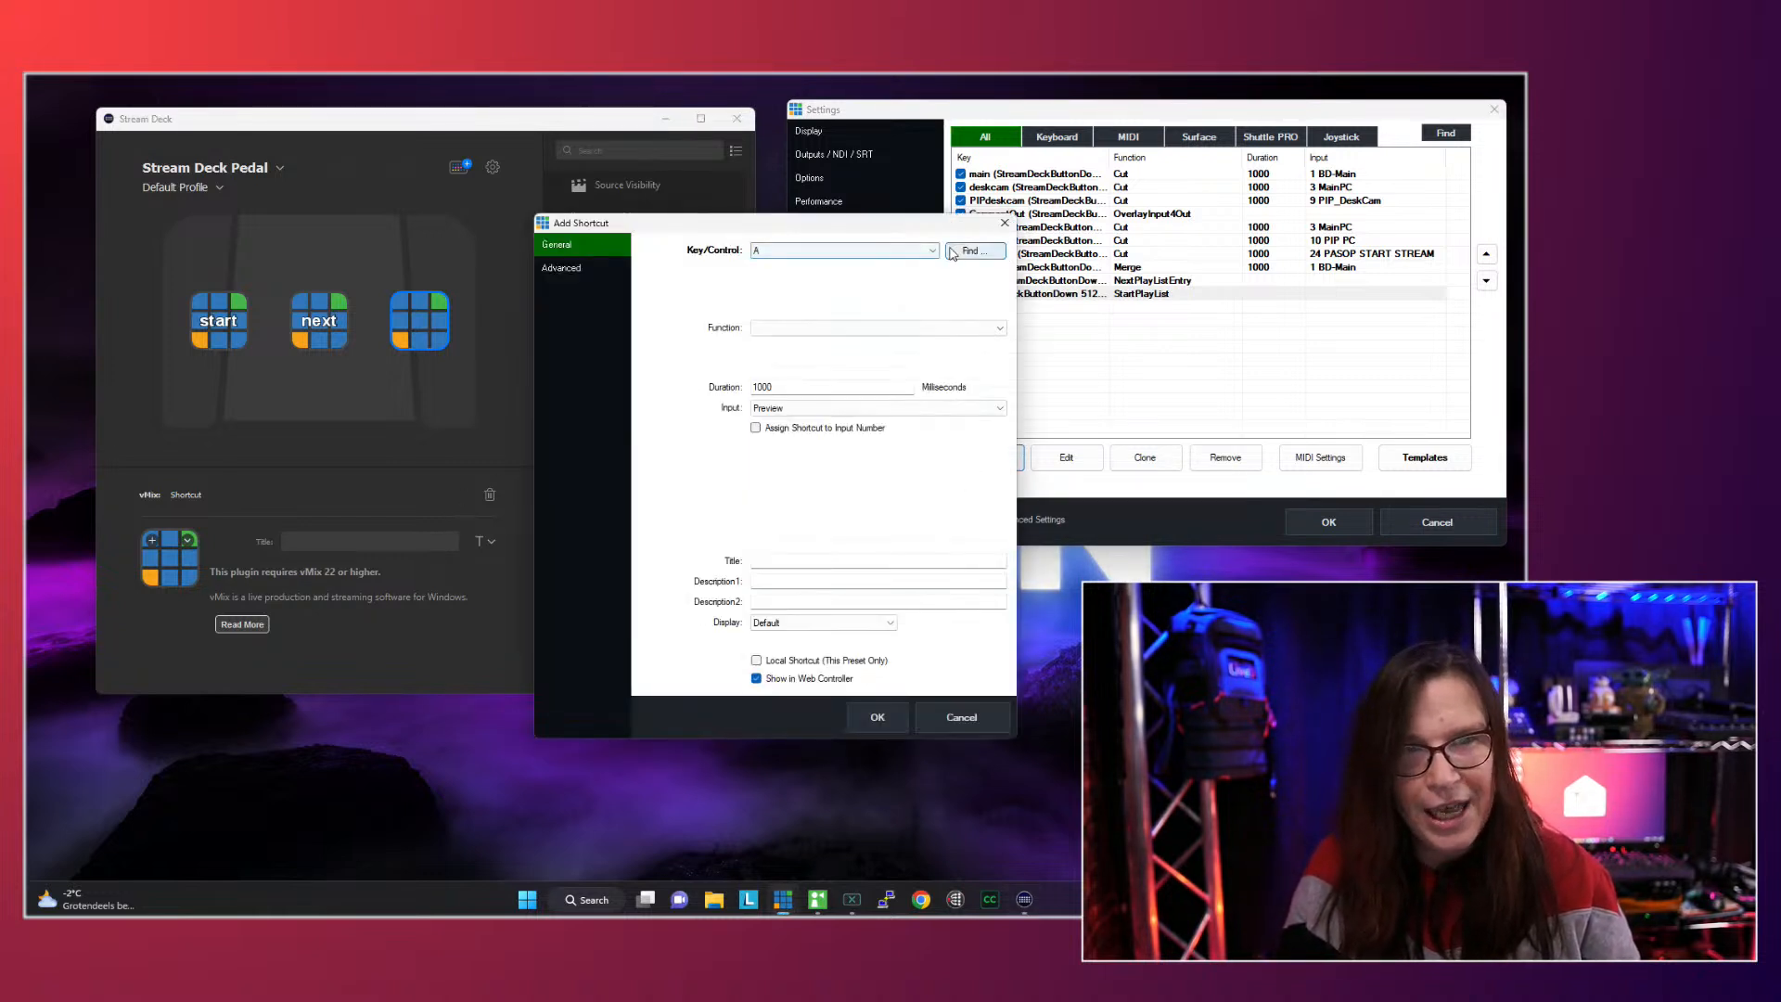
left_click(953, 253)
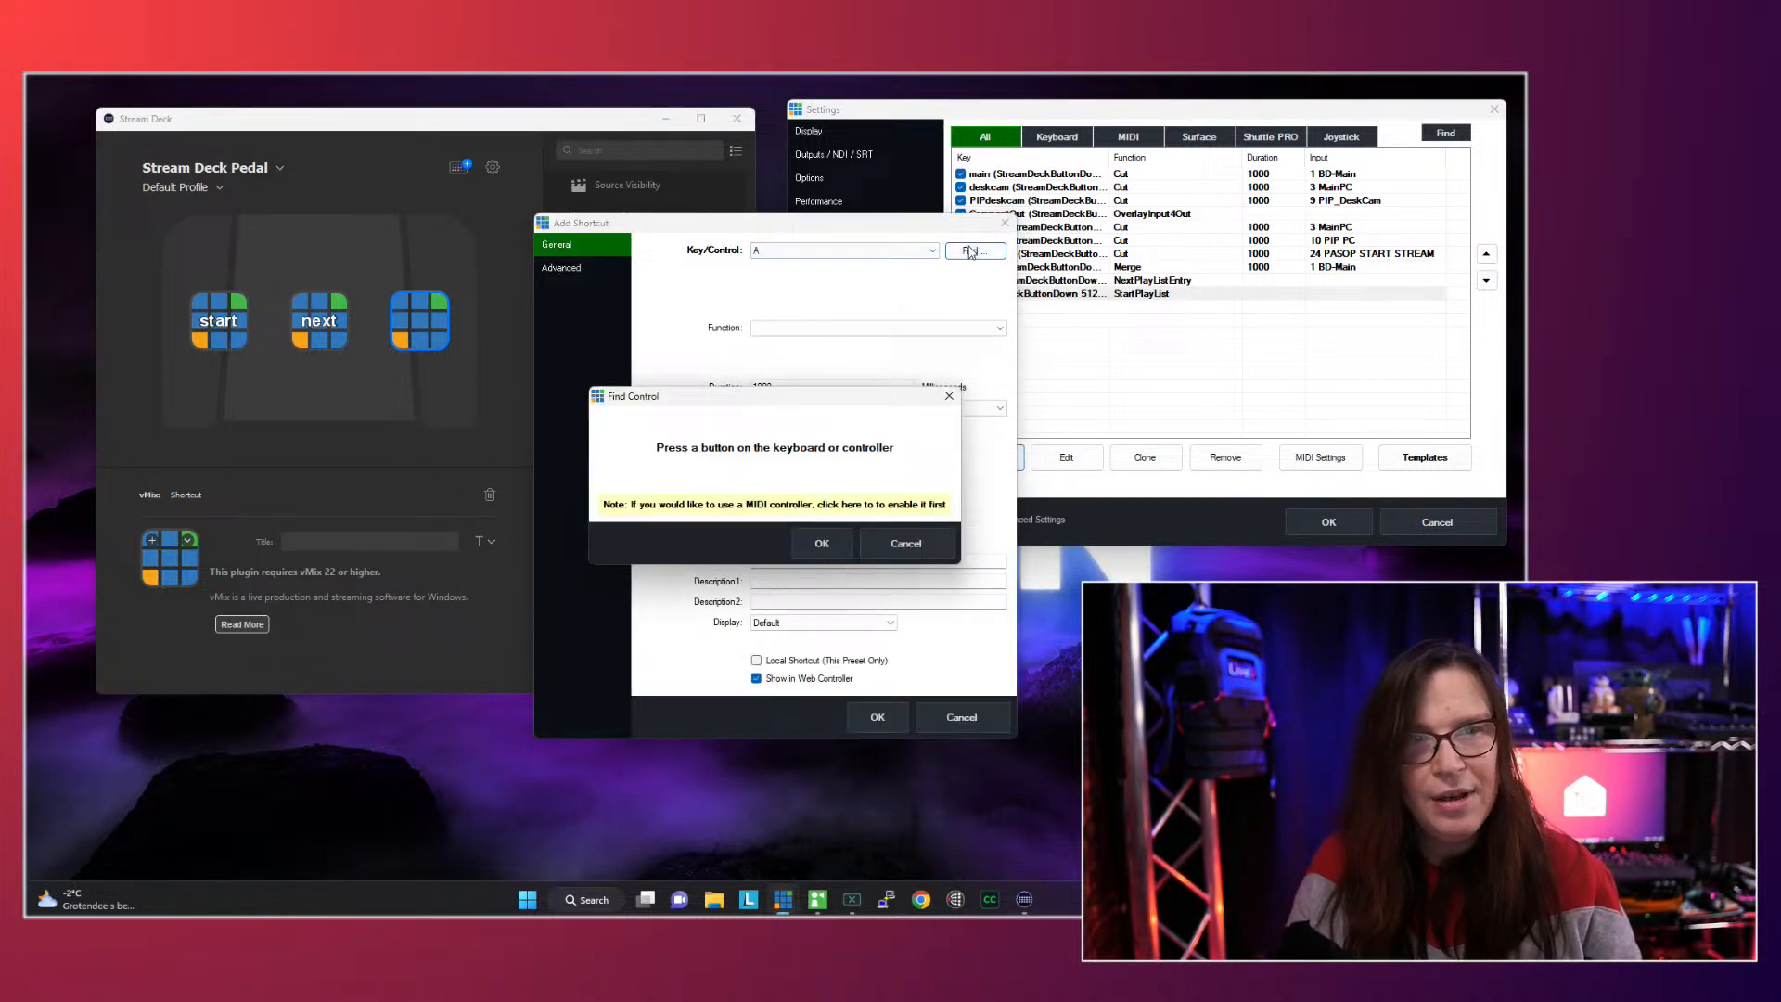
left_click(835, 543)
- Give the new shortcut the SelectPlayList function with the value tc_demo, and save the vMix settings
left_click(928, 328)
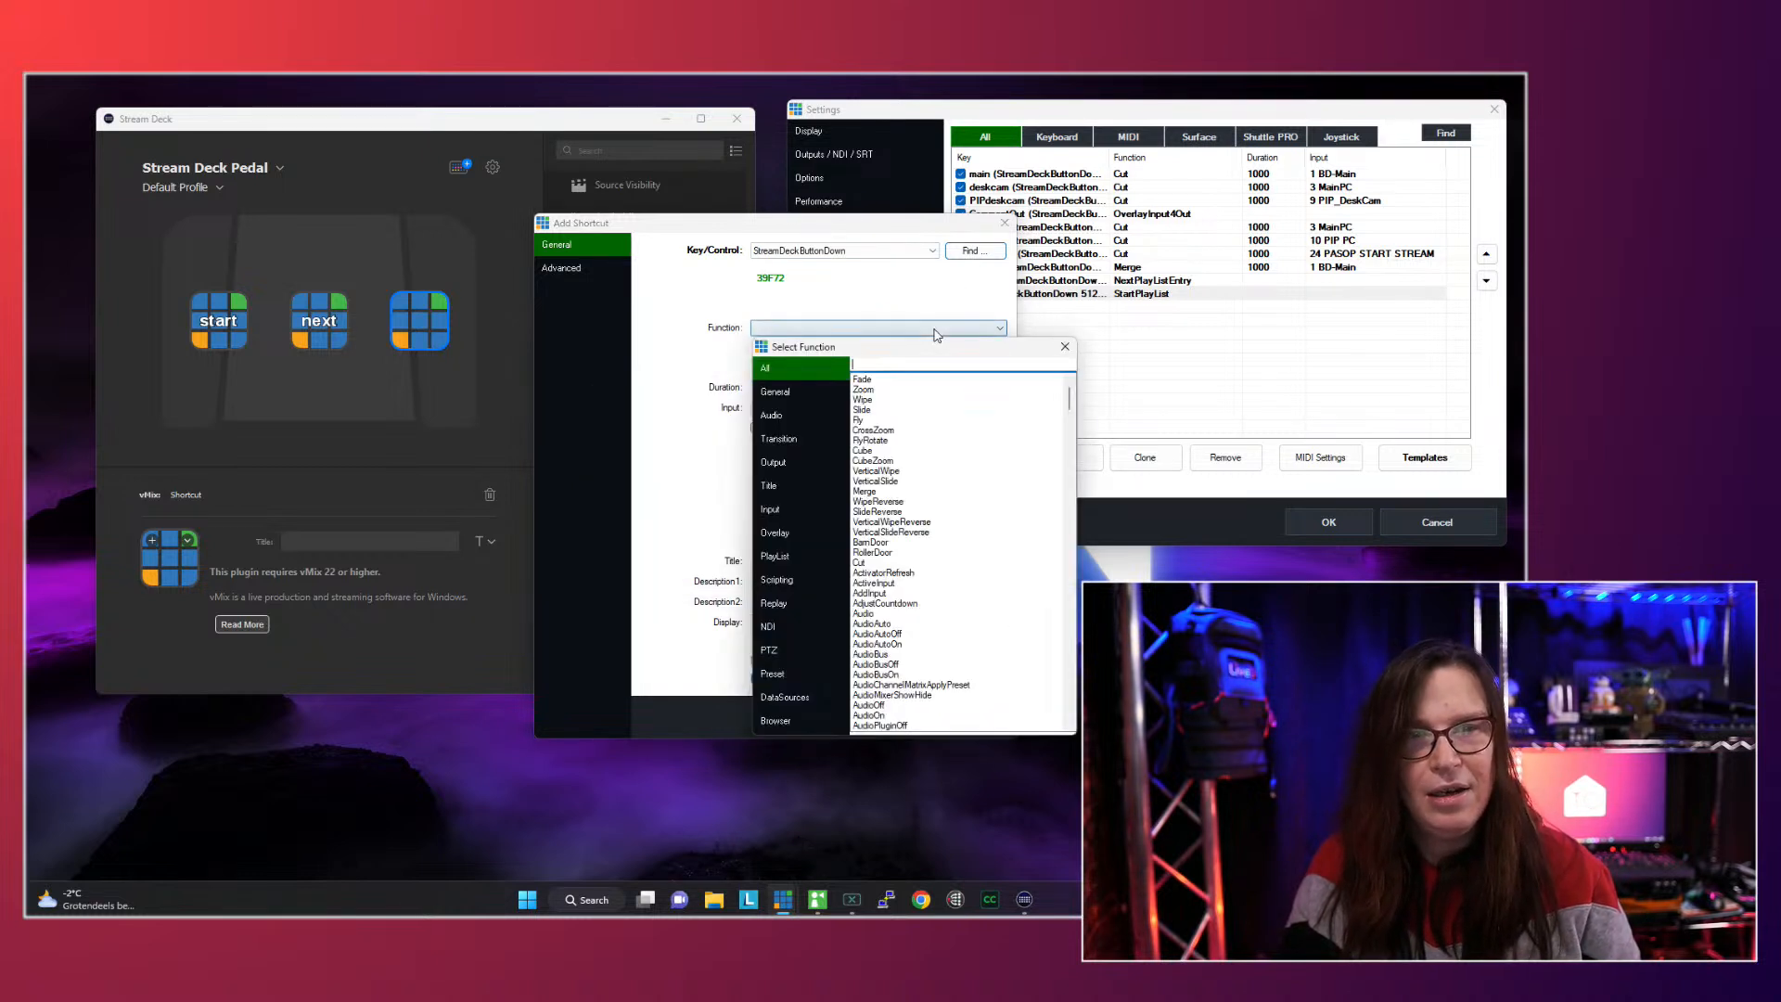
left_click(787, 557)
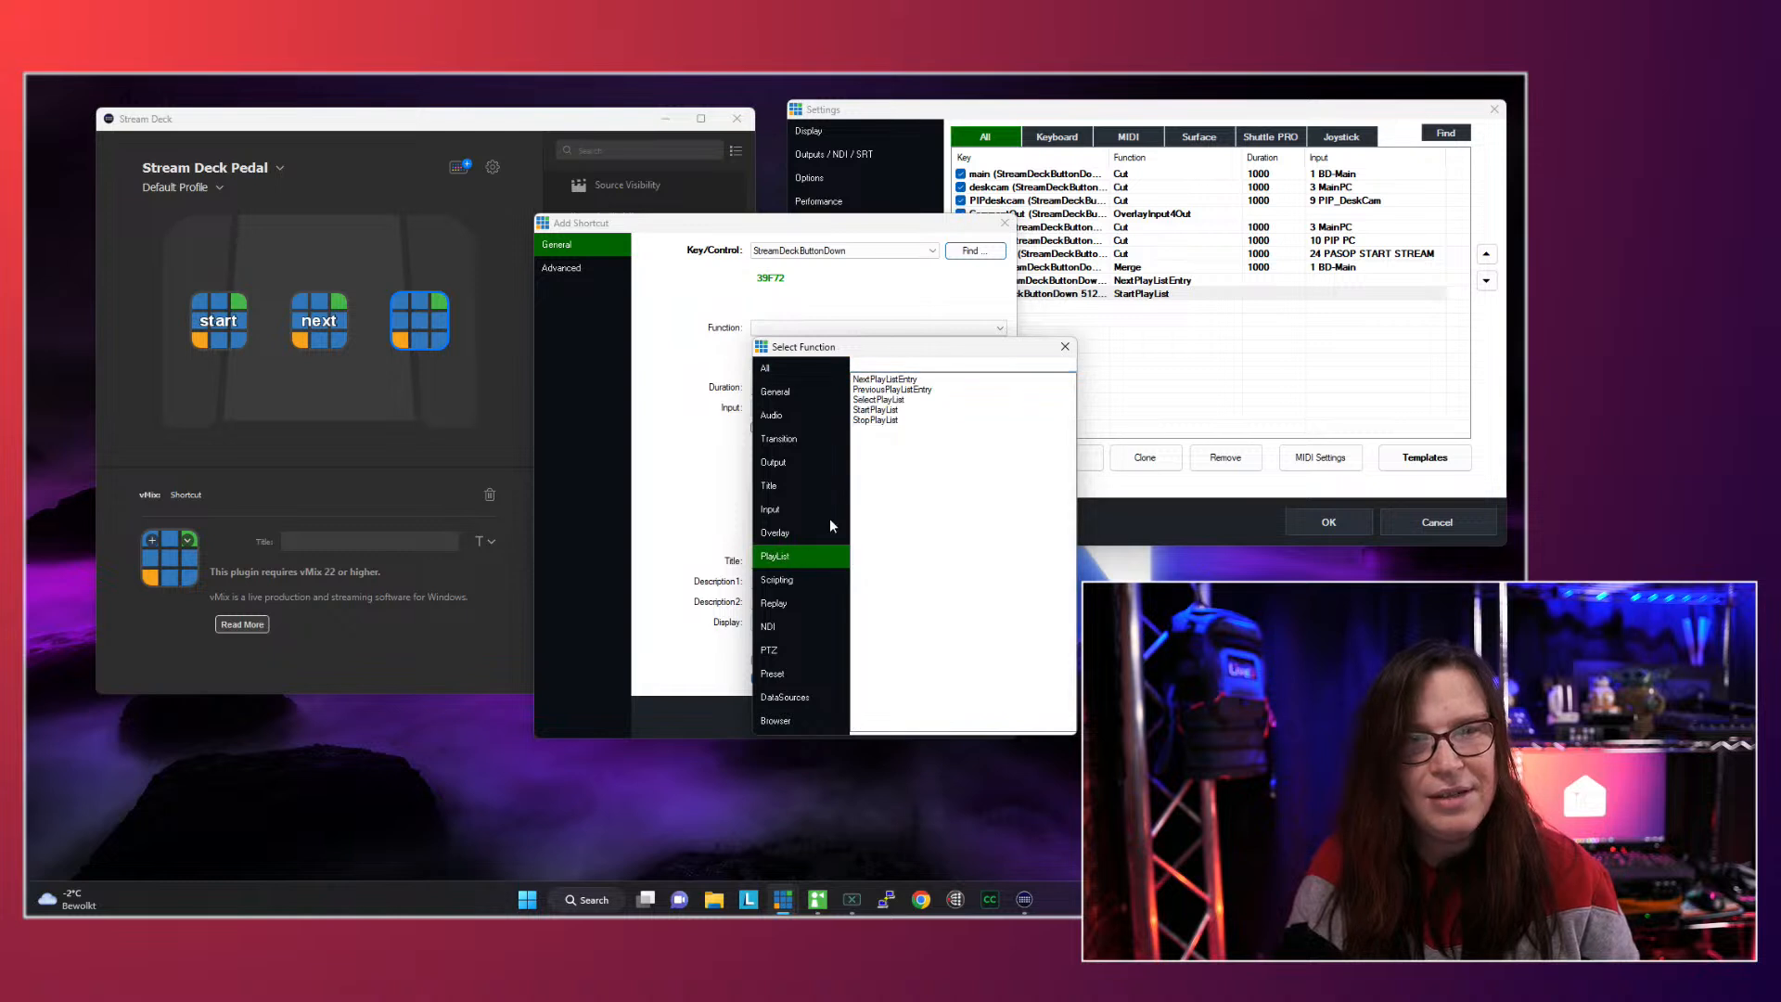
double_click(881, 399)
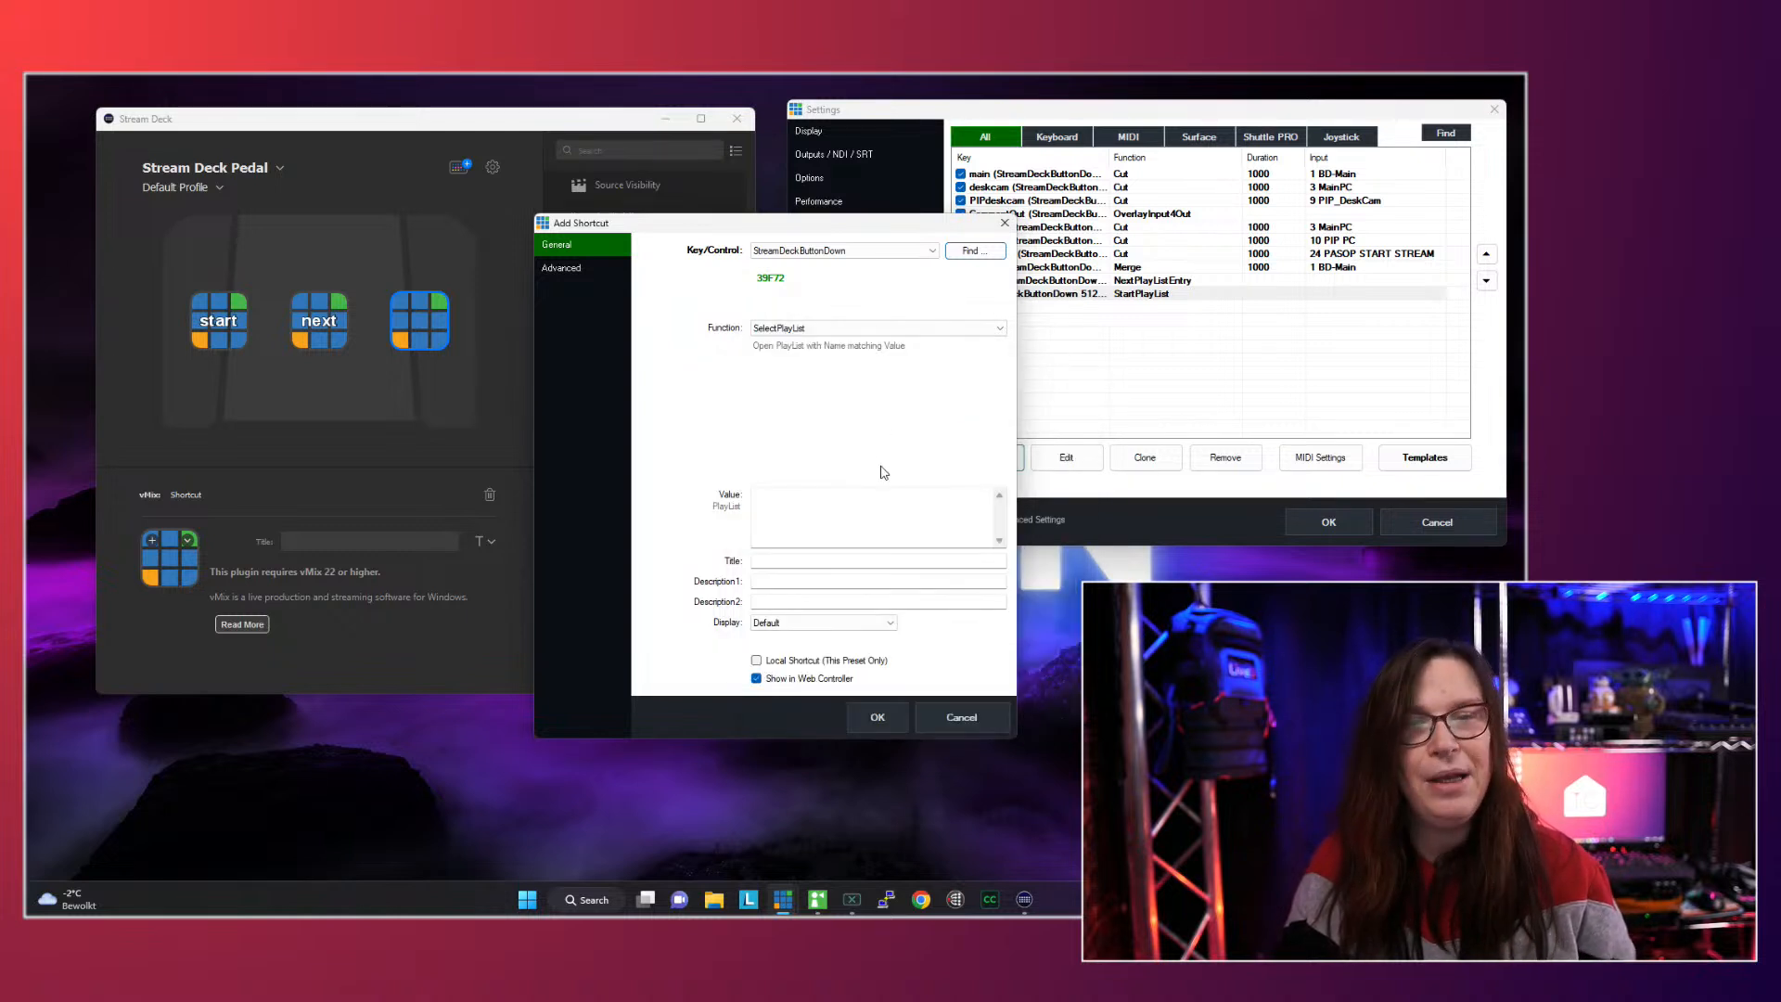
left_click(784, 500)
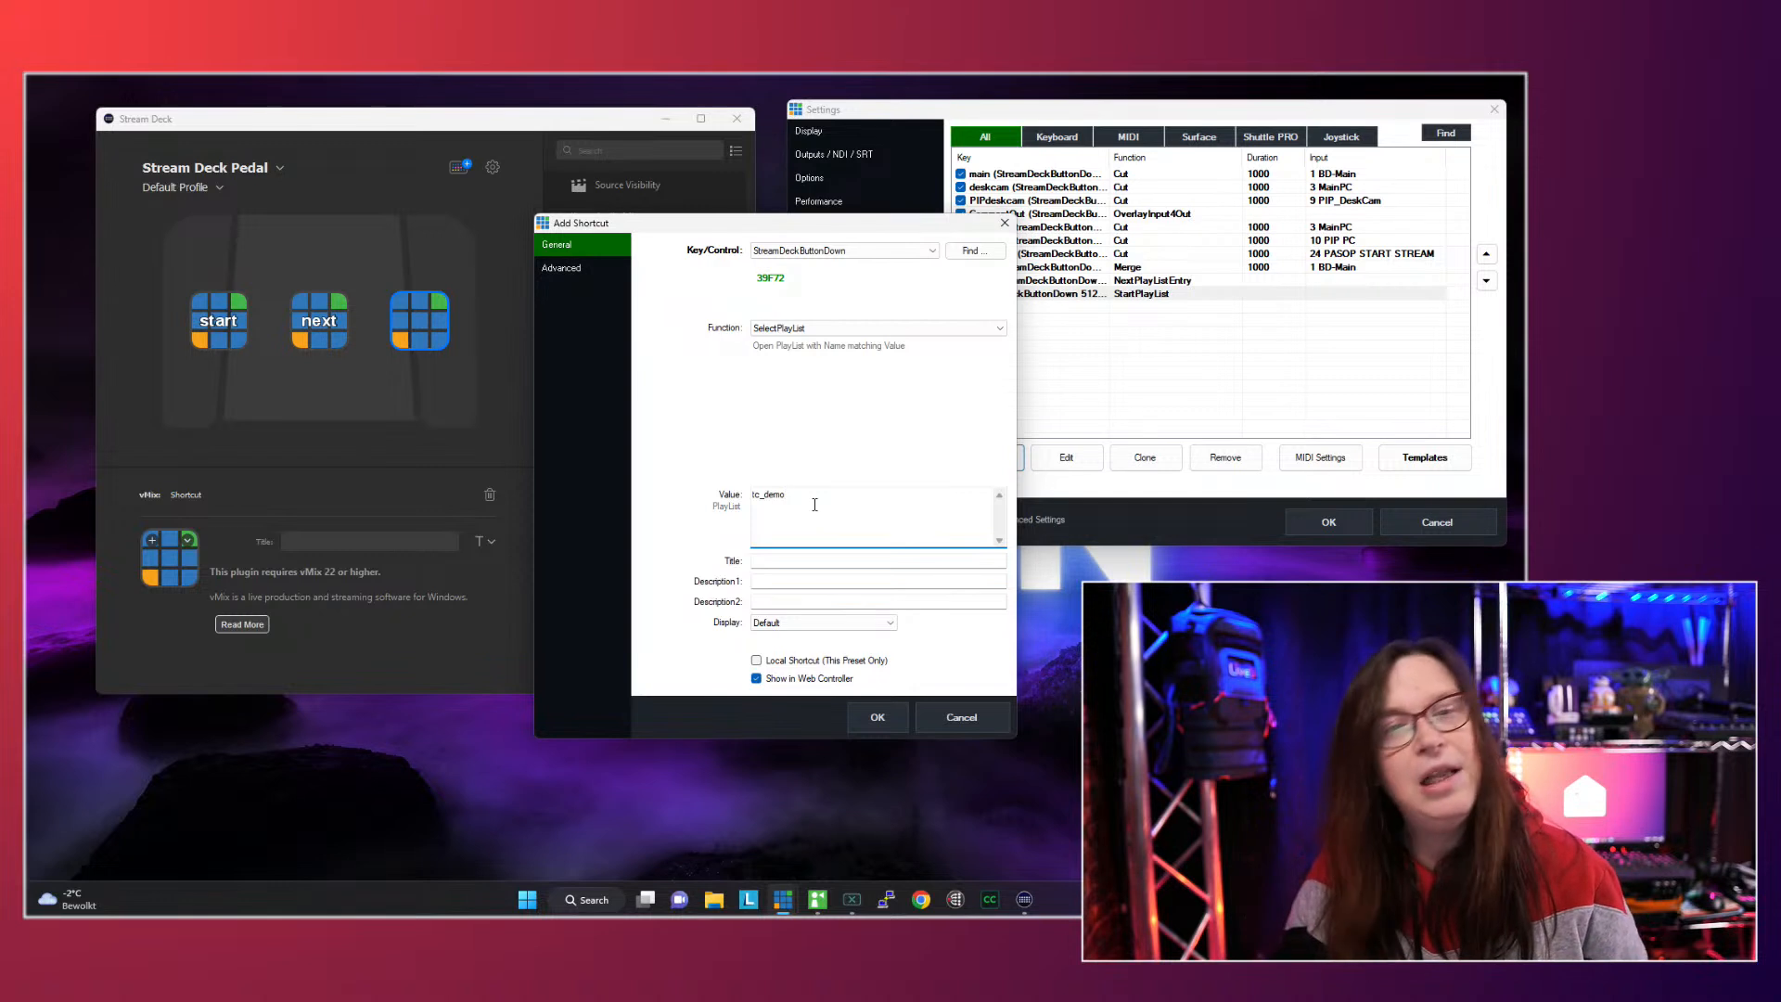
left_click(878, 719)
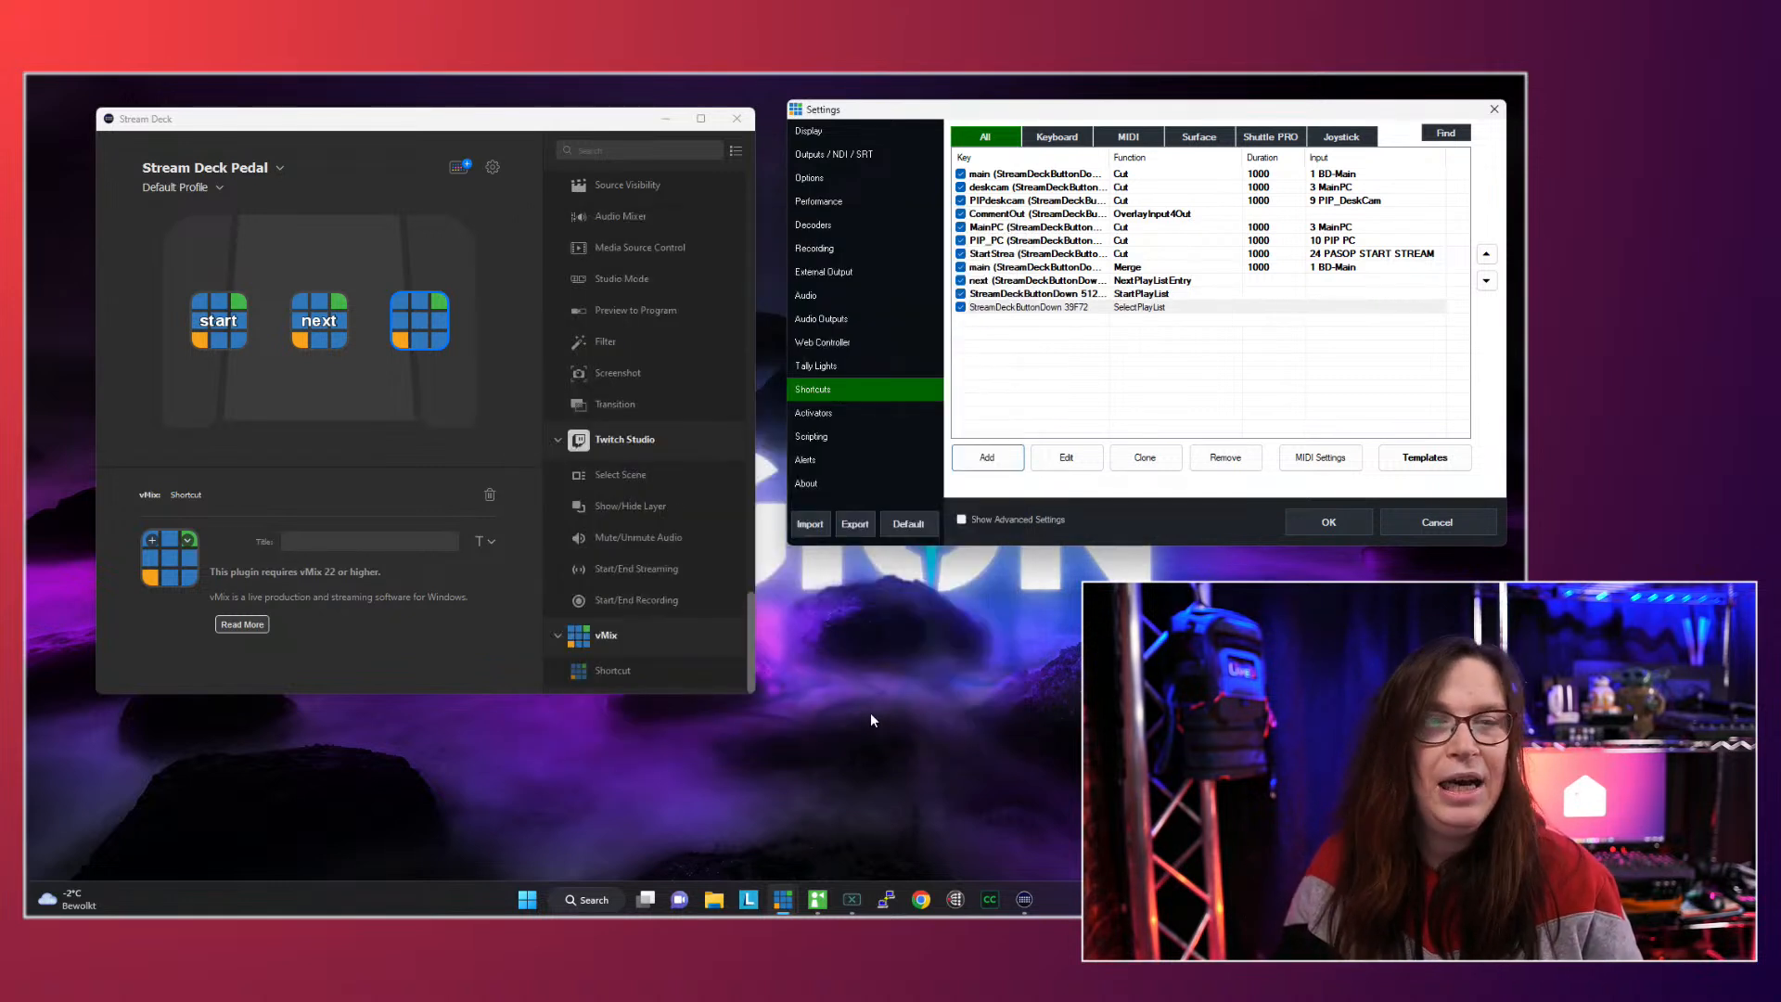
left_click(1321, 522)
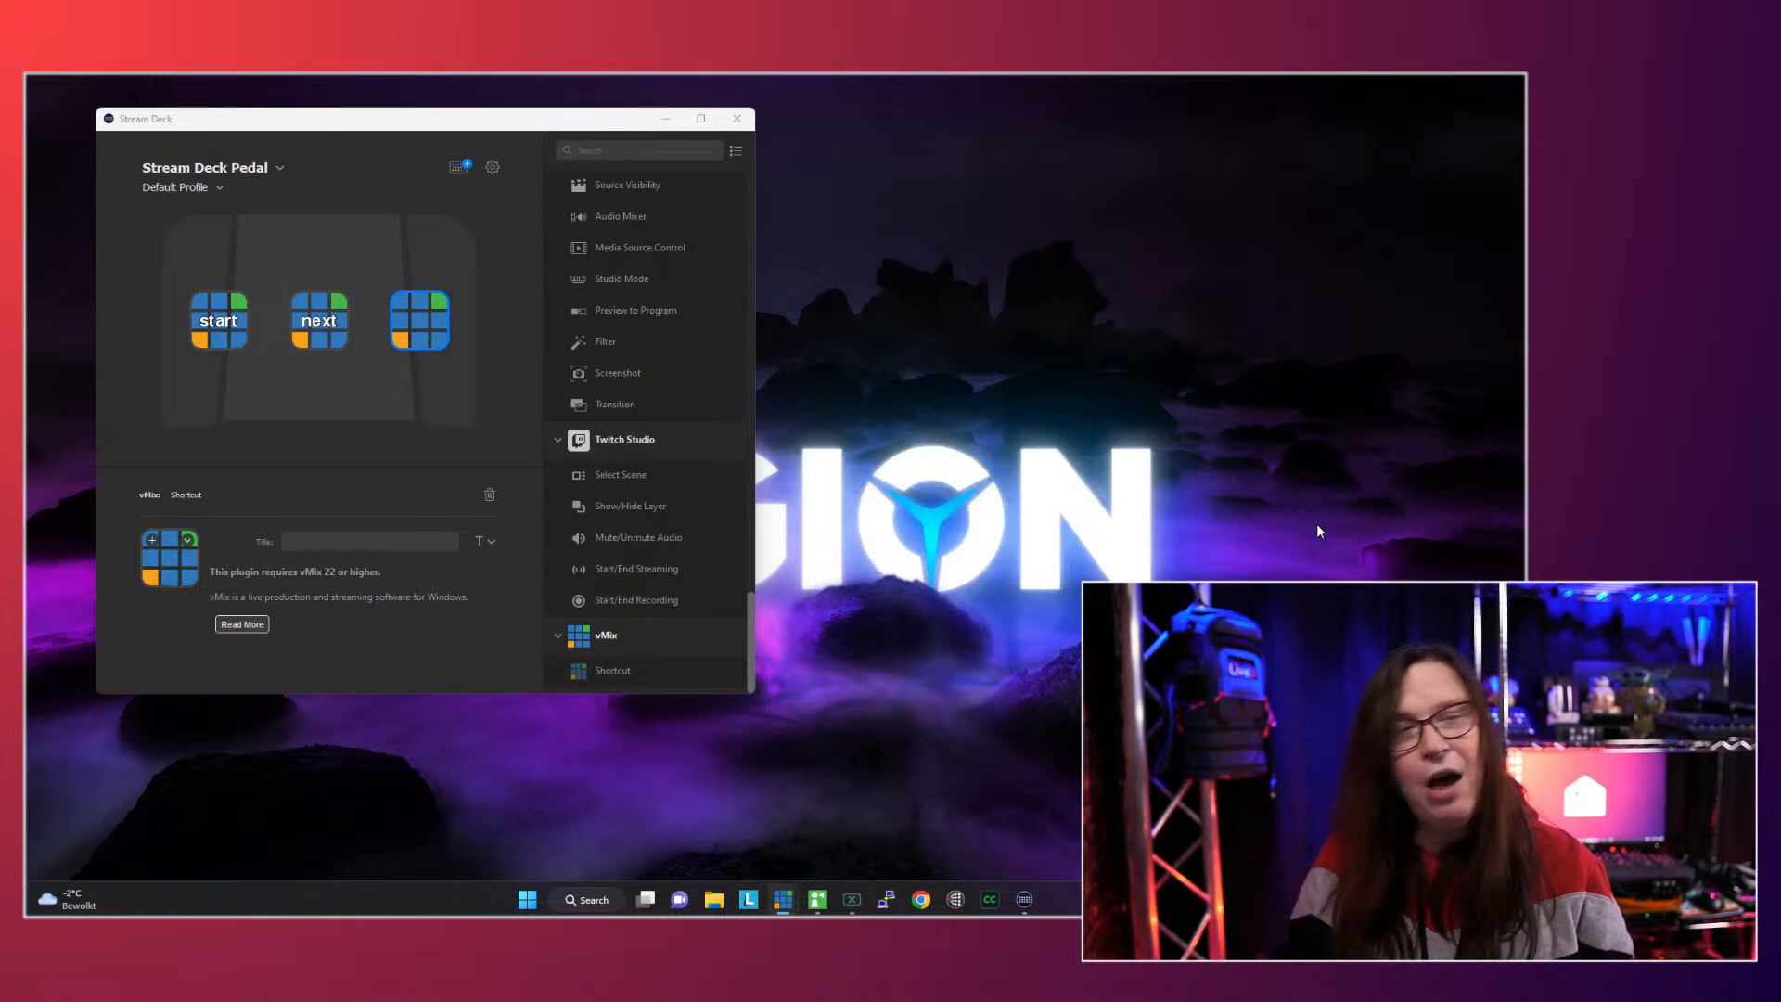
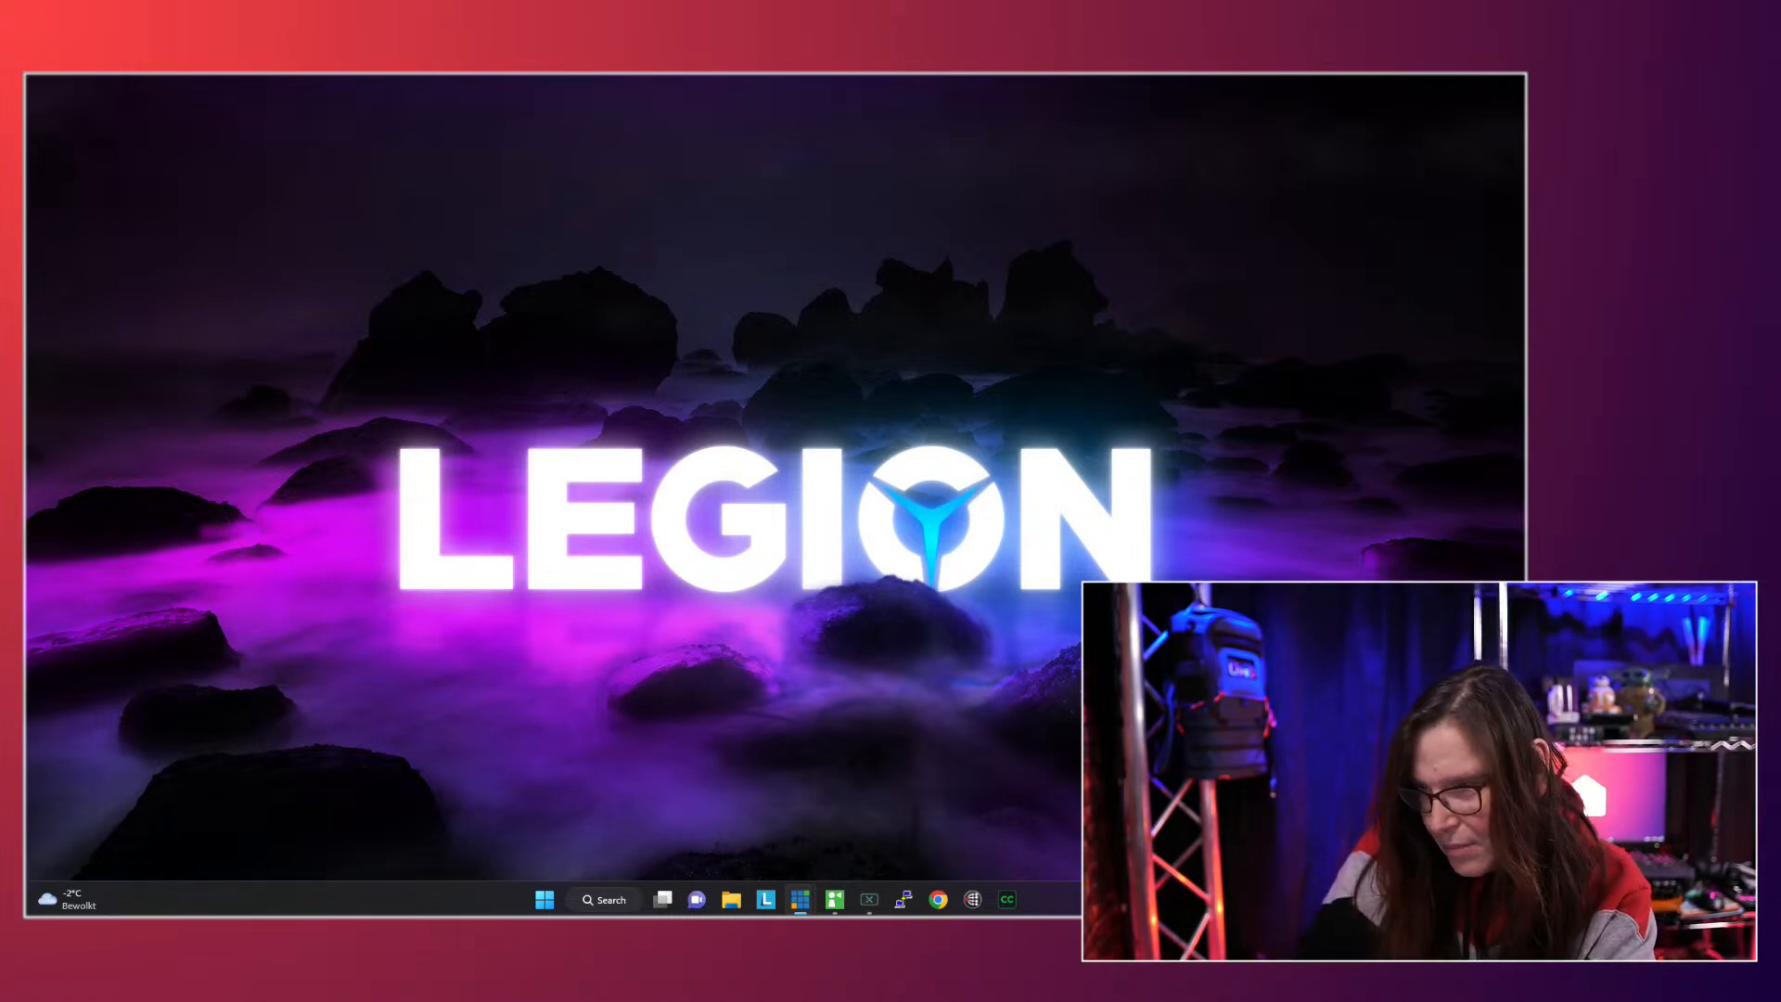
- Add a new shortcut in the vMix settings and set its Key/Control to Voice
left_click_drag(1300, 119, 801, 192)
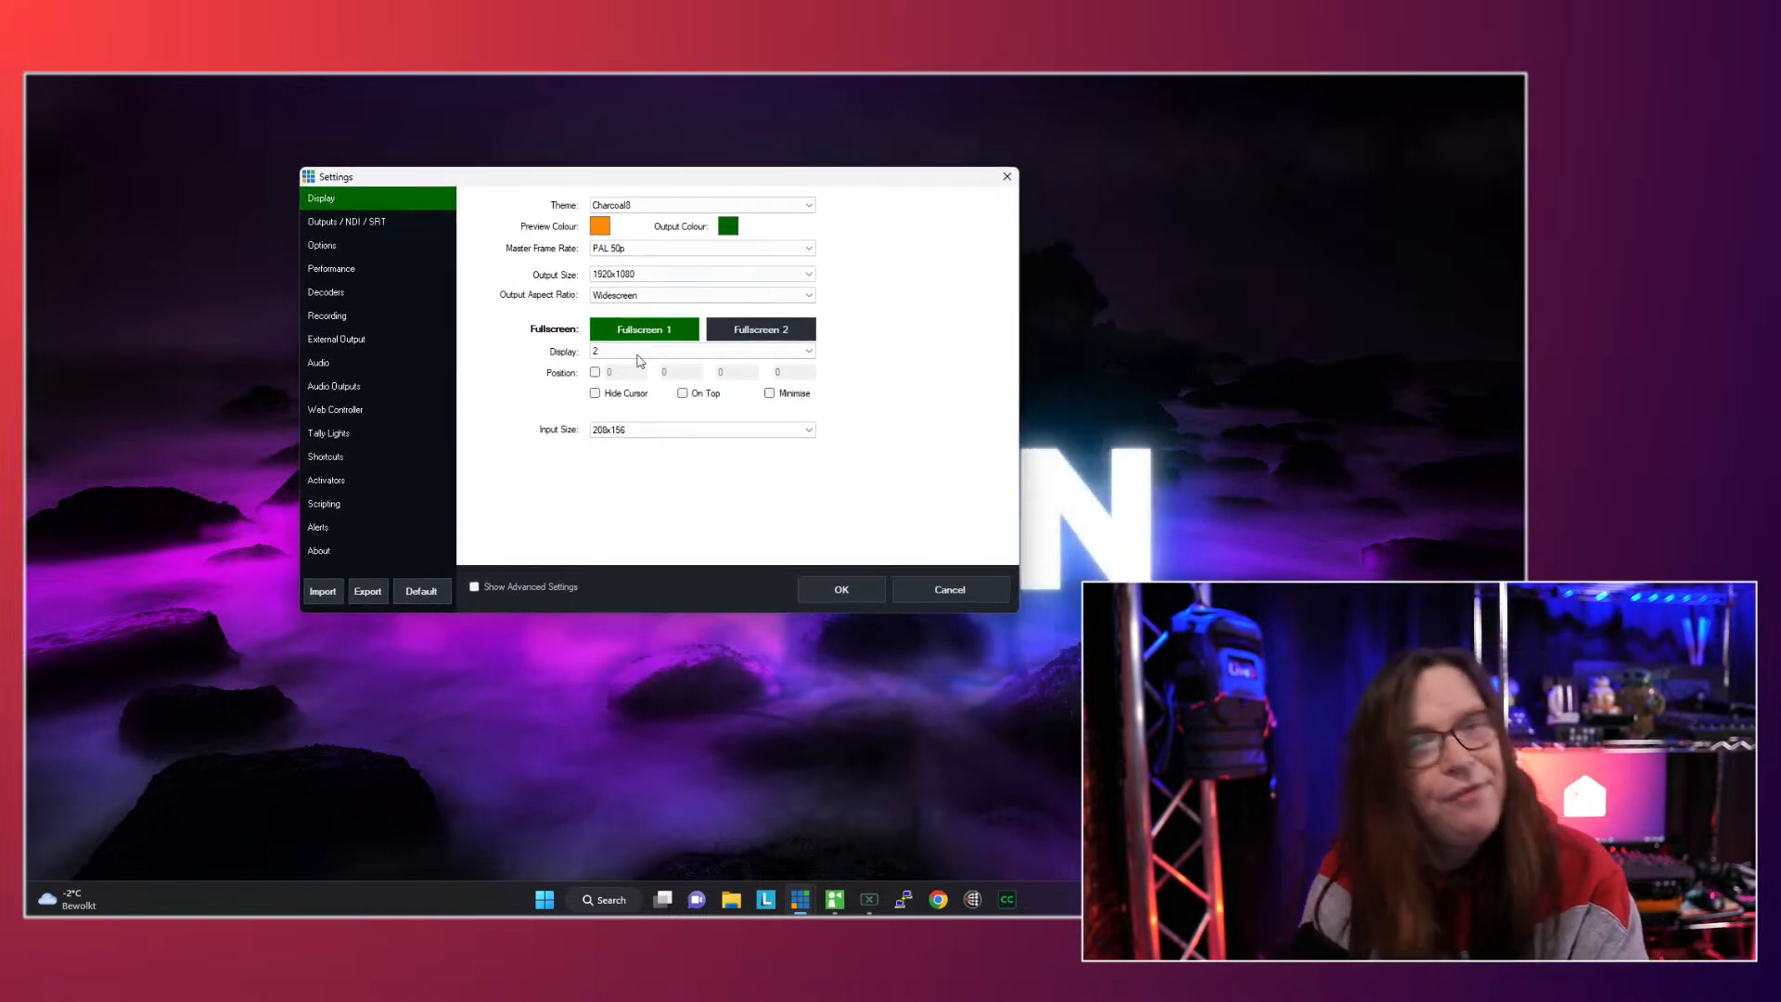
left_click(340, 457)
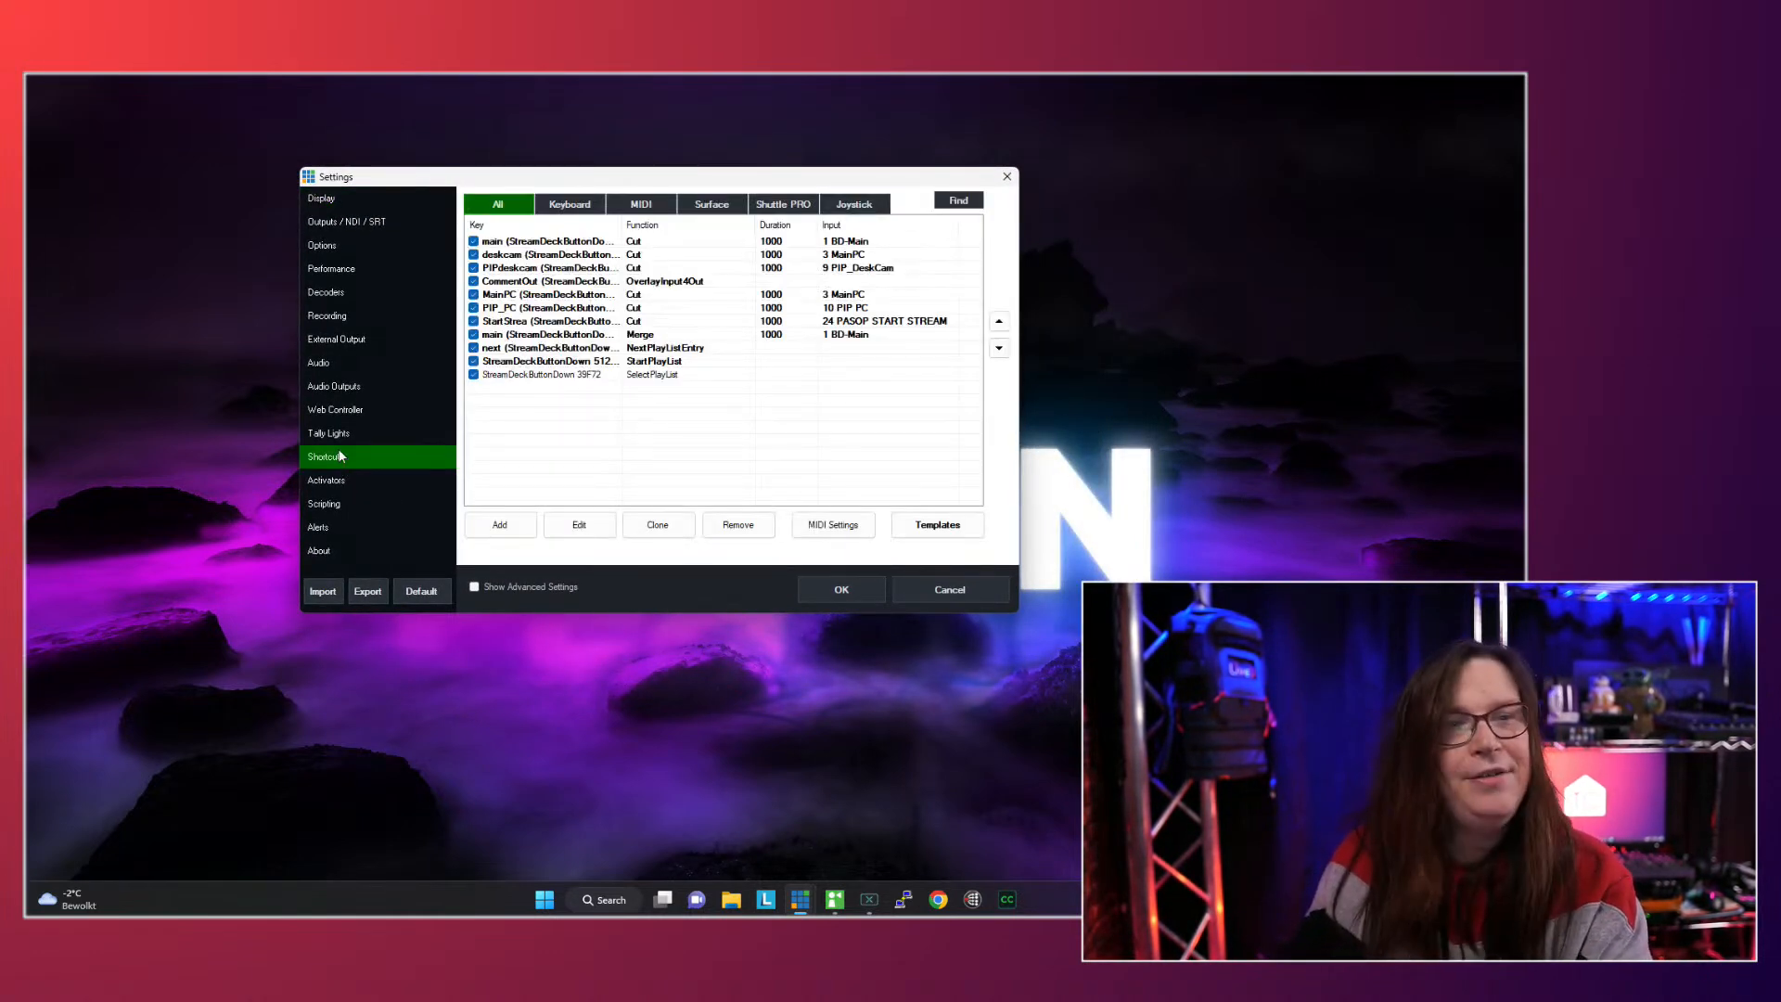
left_click(502, 527)
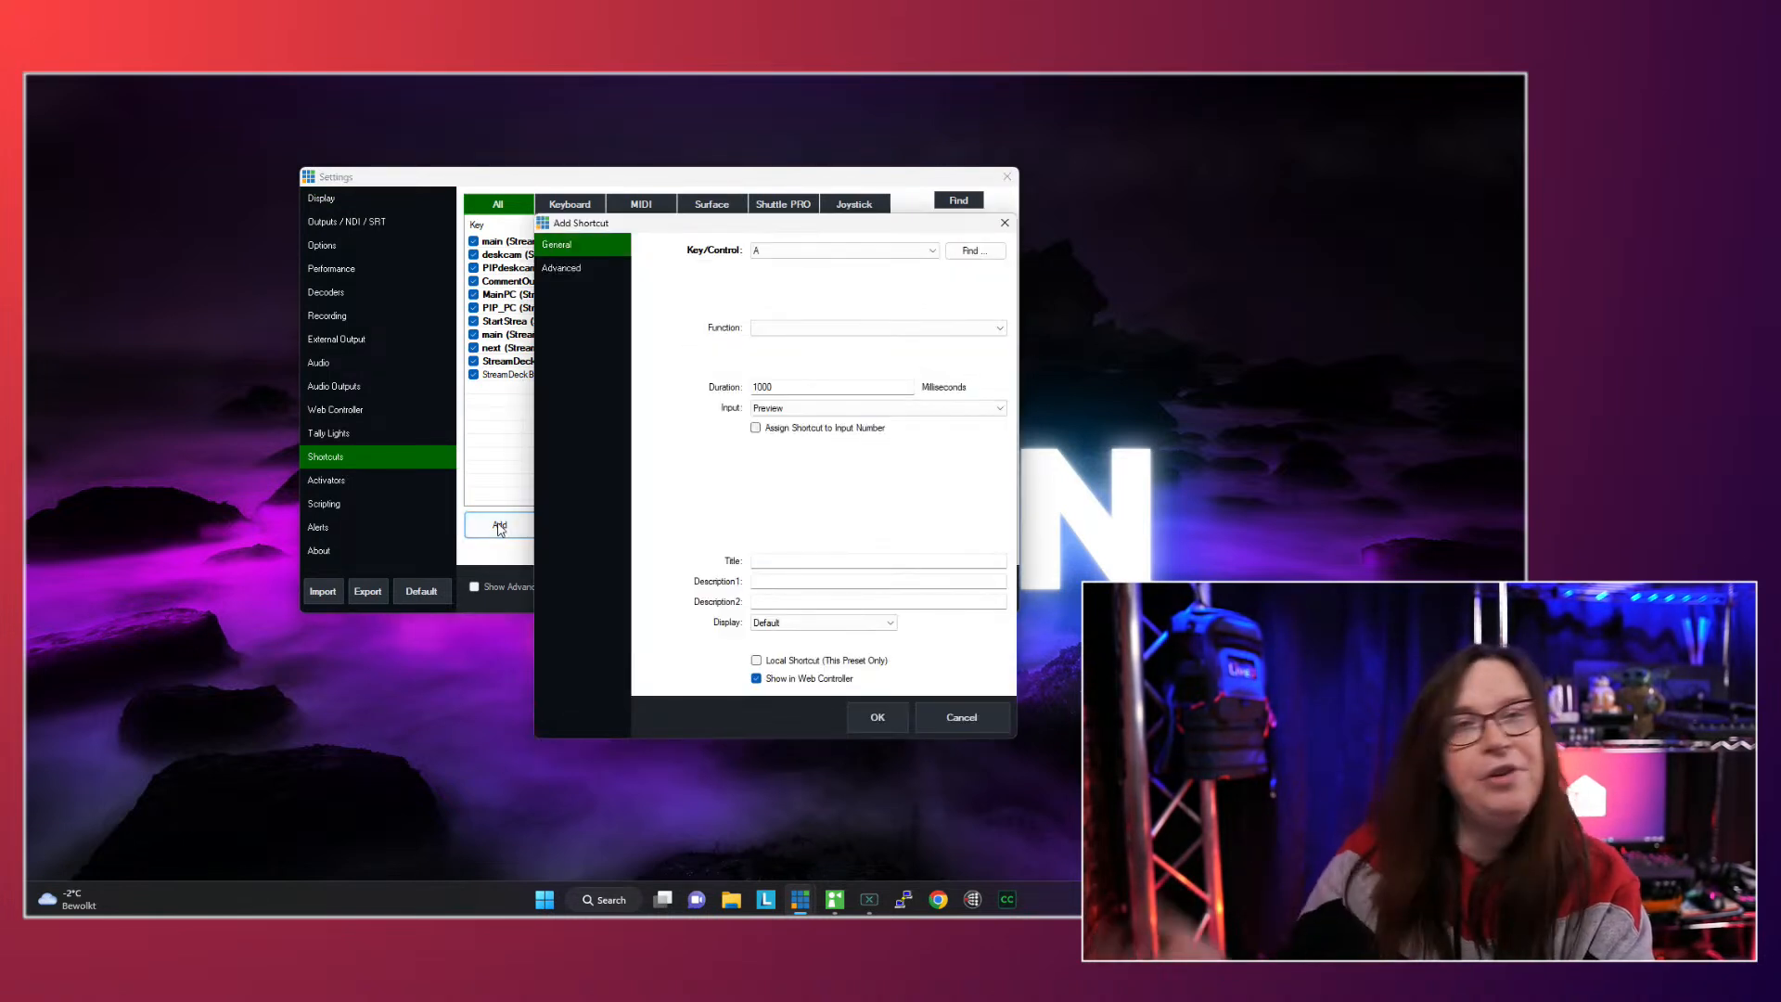
left_click(932, 252)
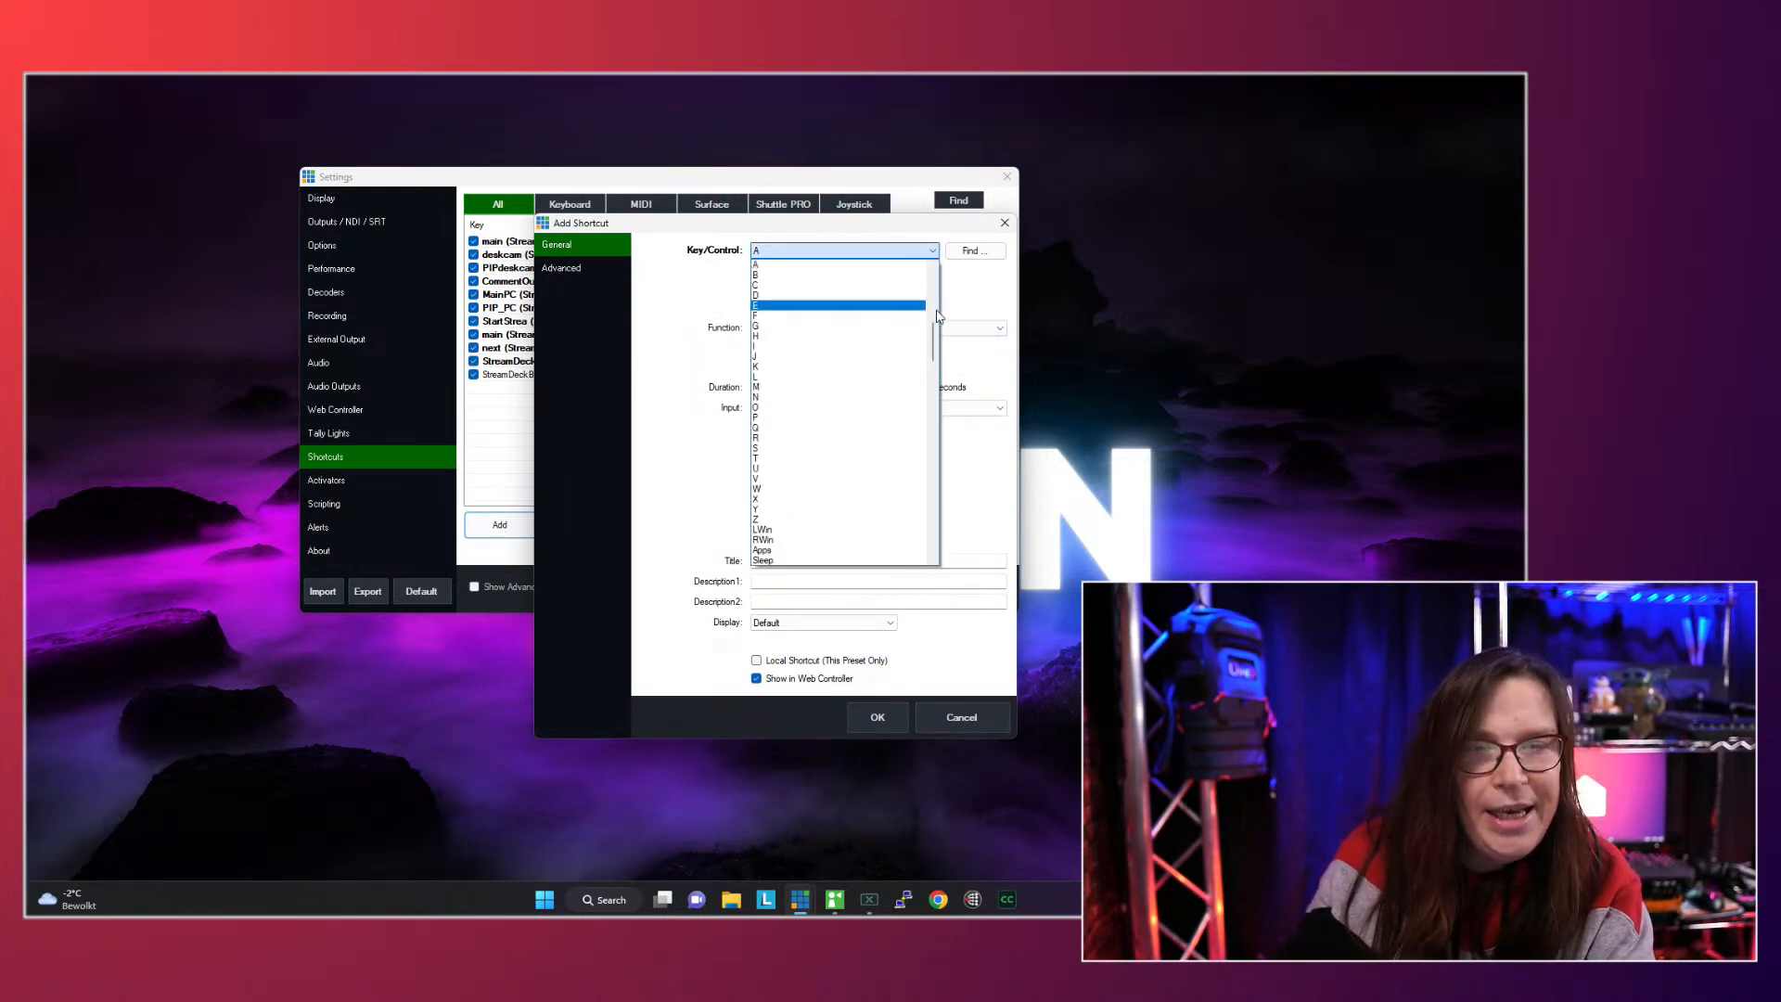
left_click_drag(933, 341, 919, 548)
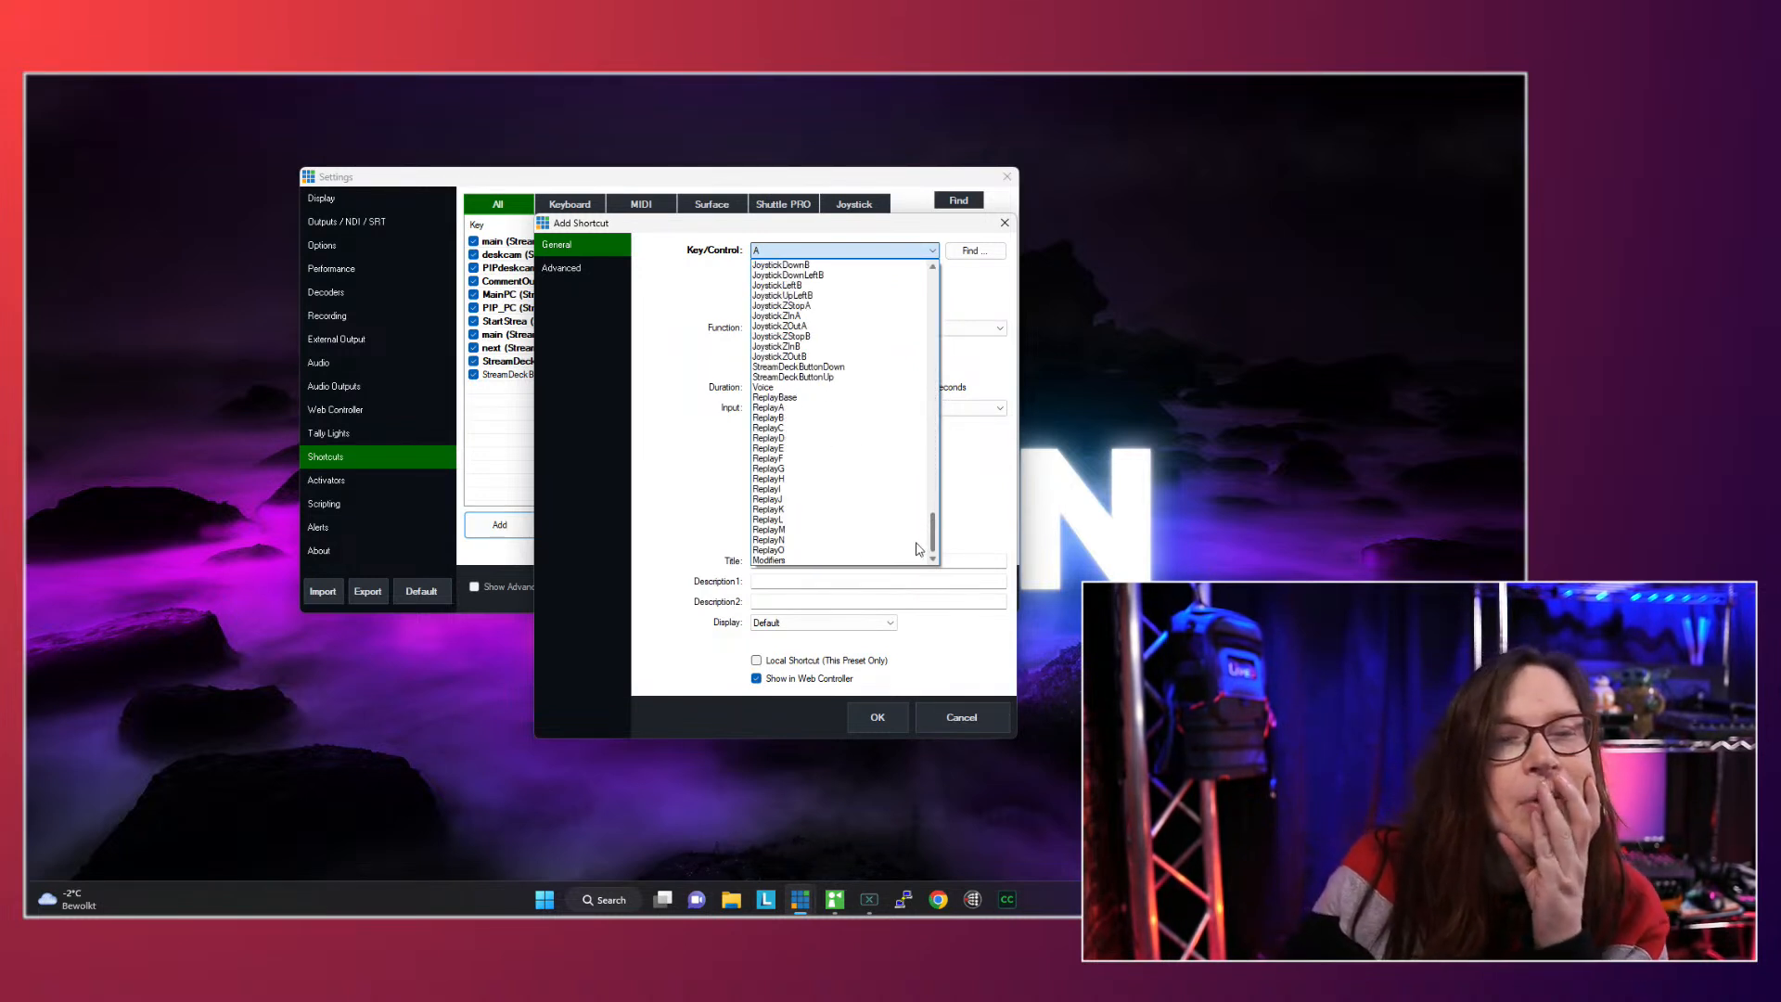
left_click(788, 387)
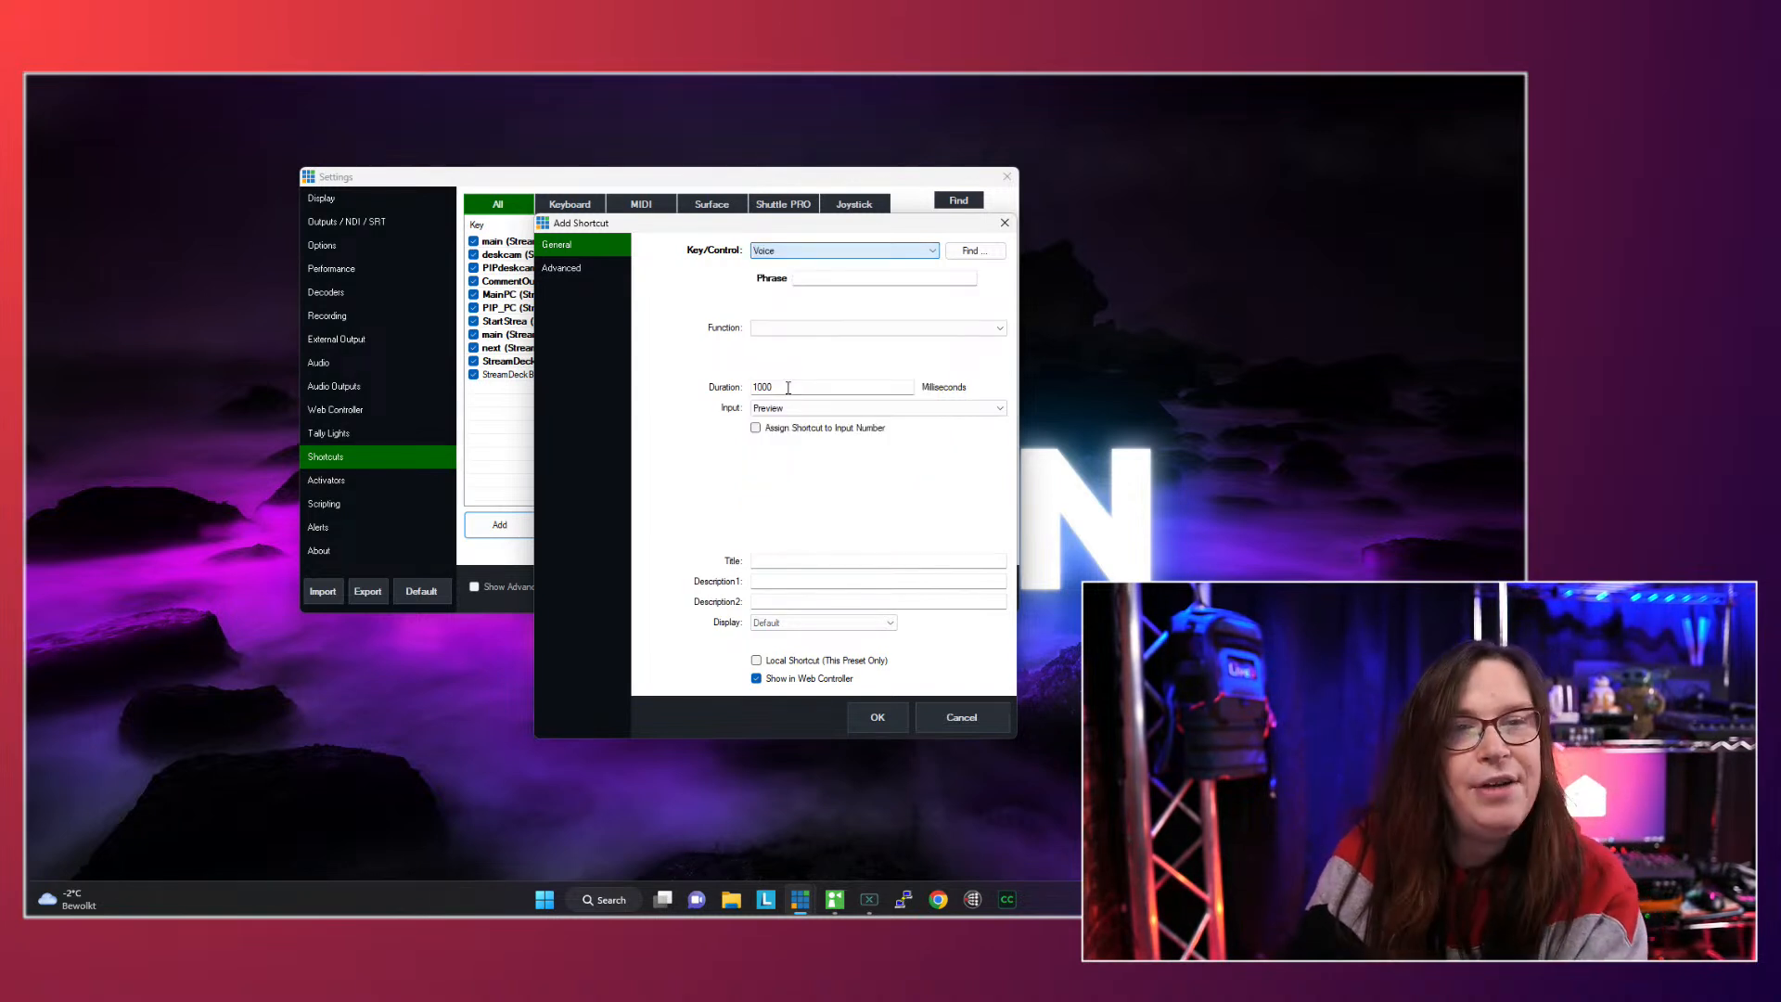
- Enter "subdscribe to the channel" as the phrase that triggers the voice shortcut
left_click(815, 278)
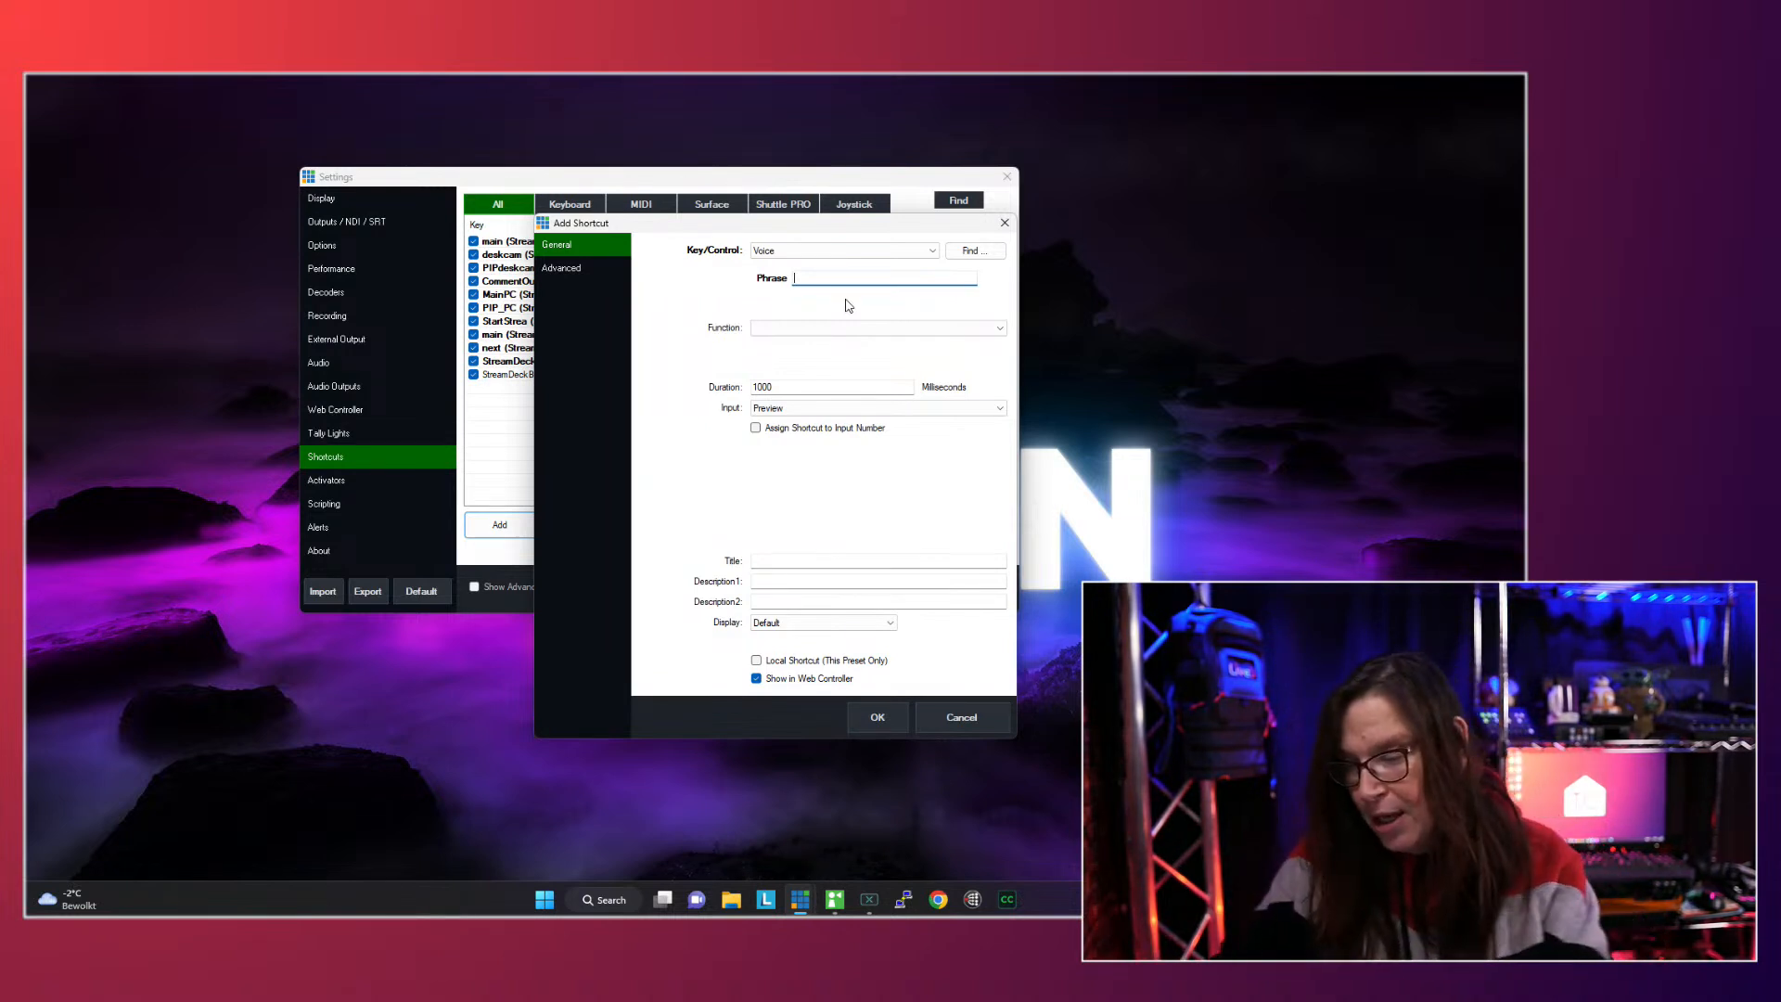
type("n")
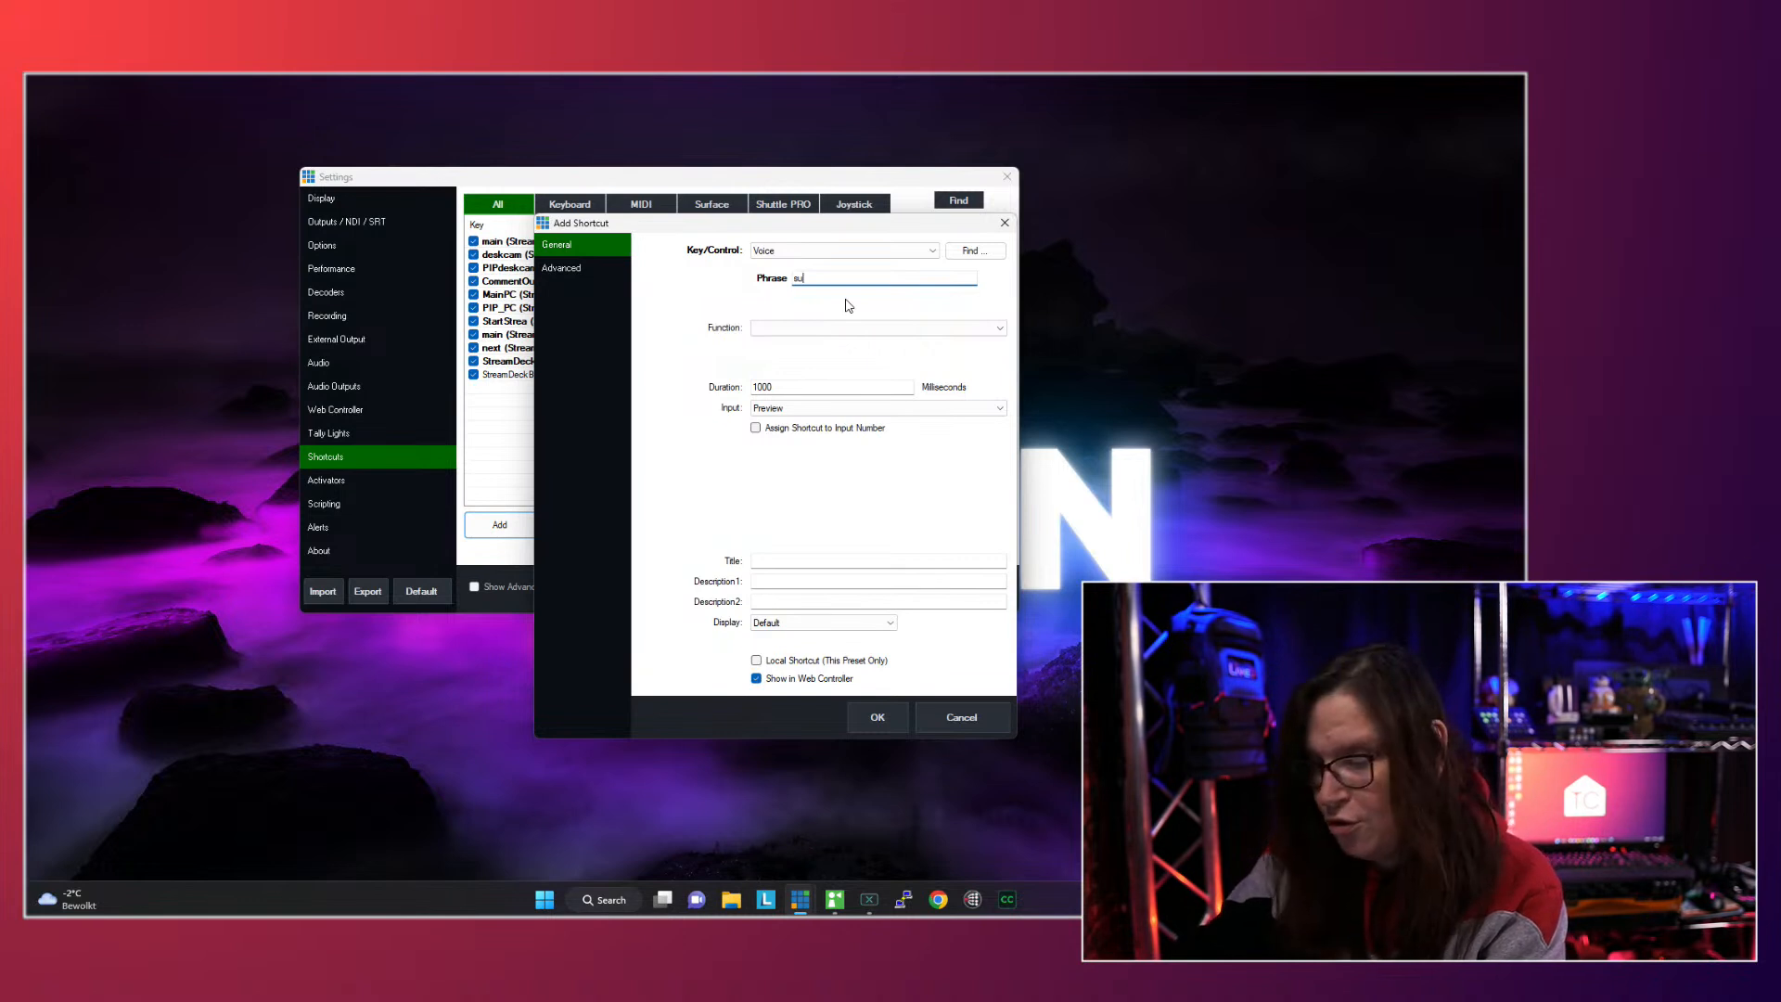
type("bdscr")
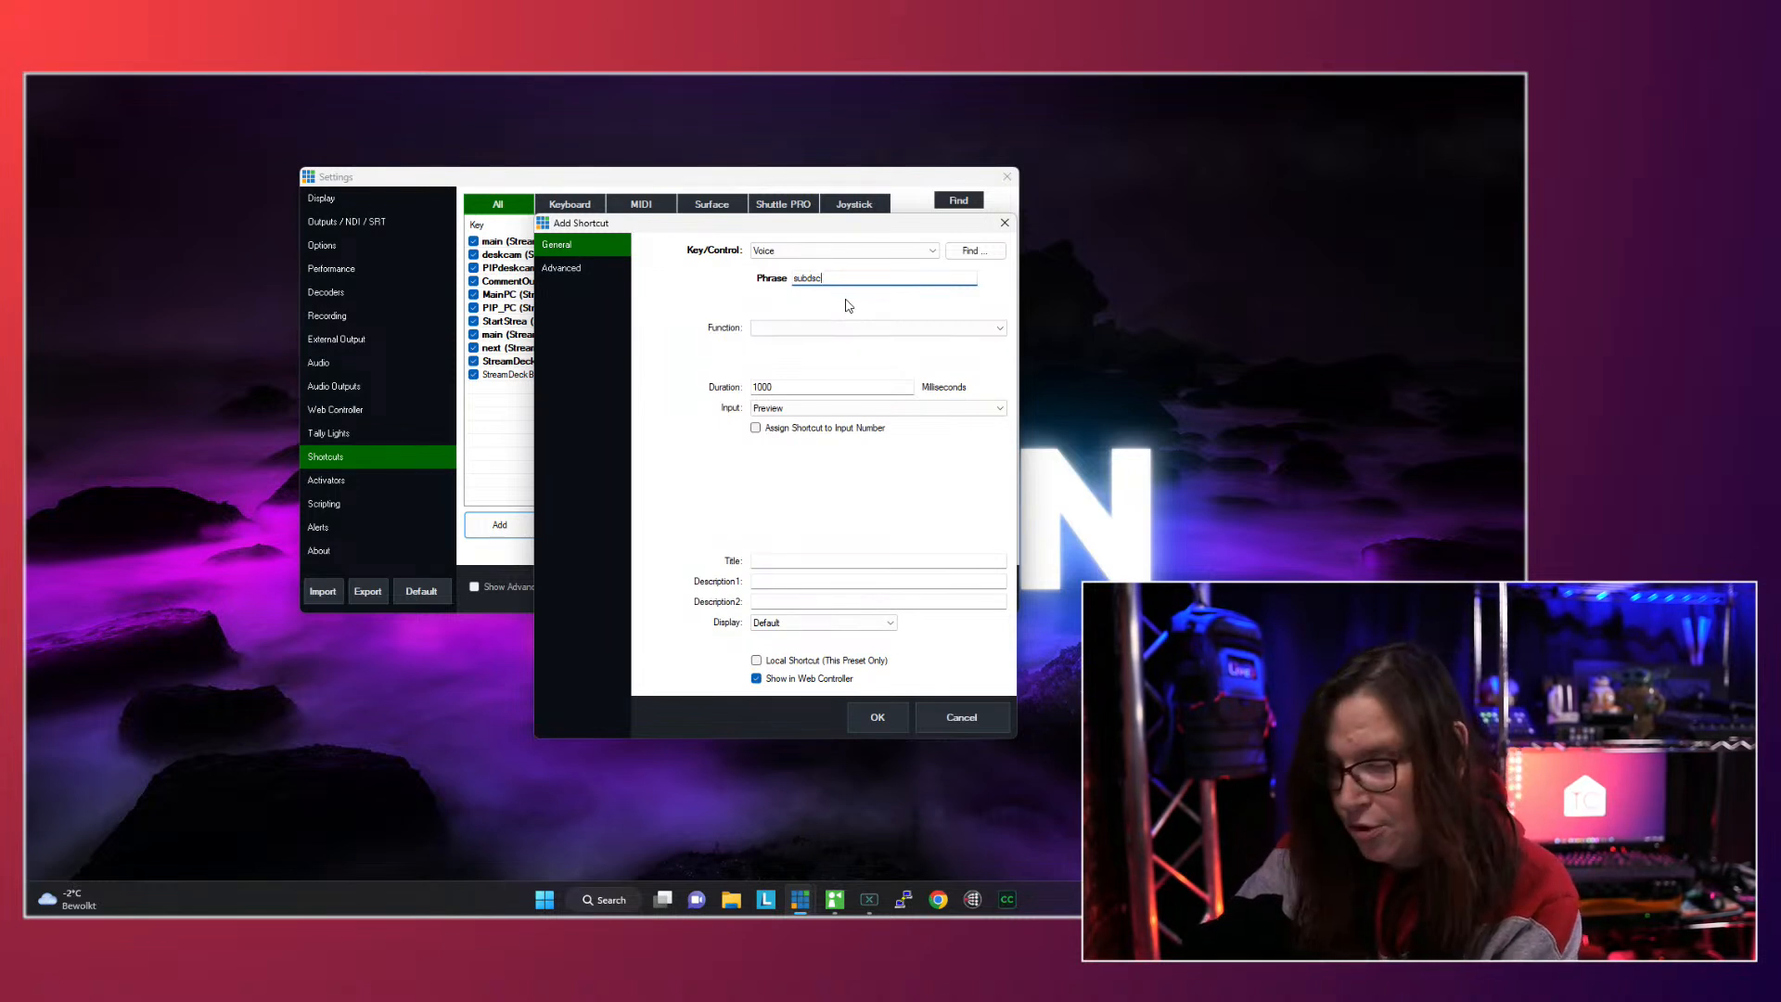
type("ibe to t")
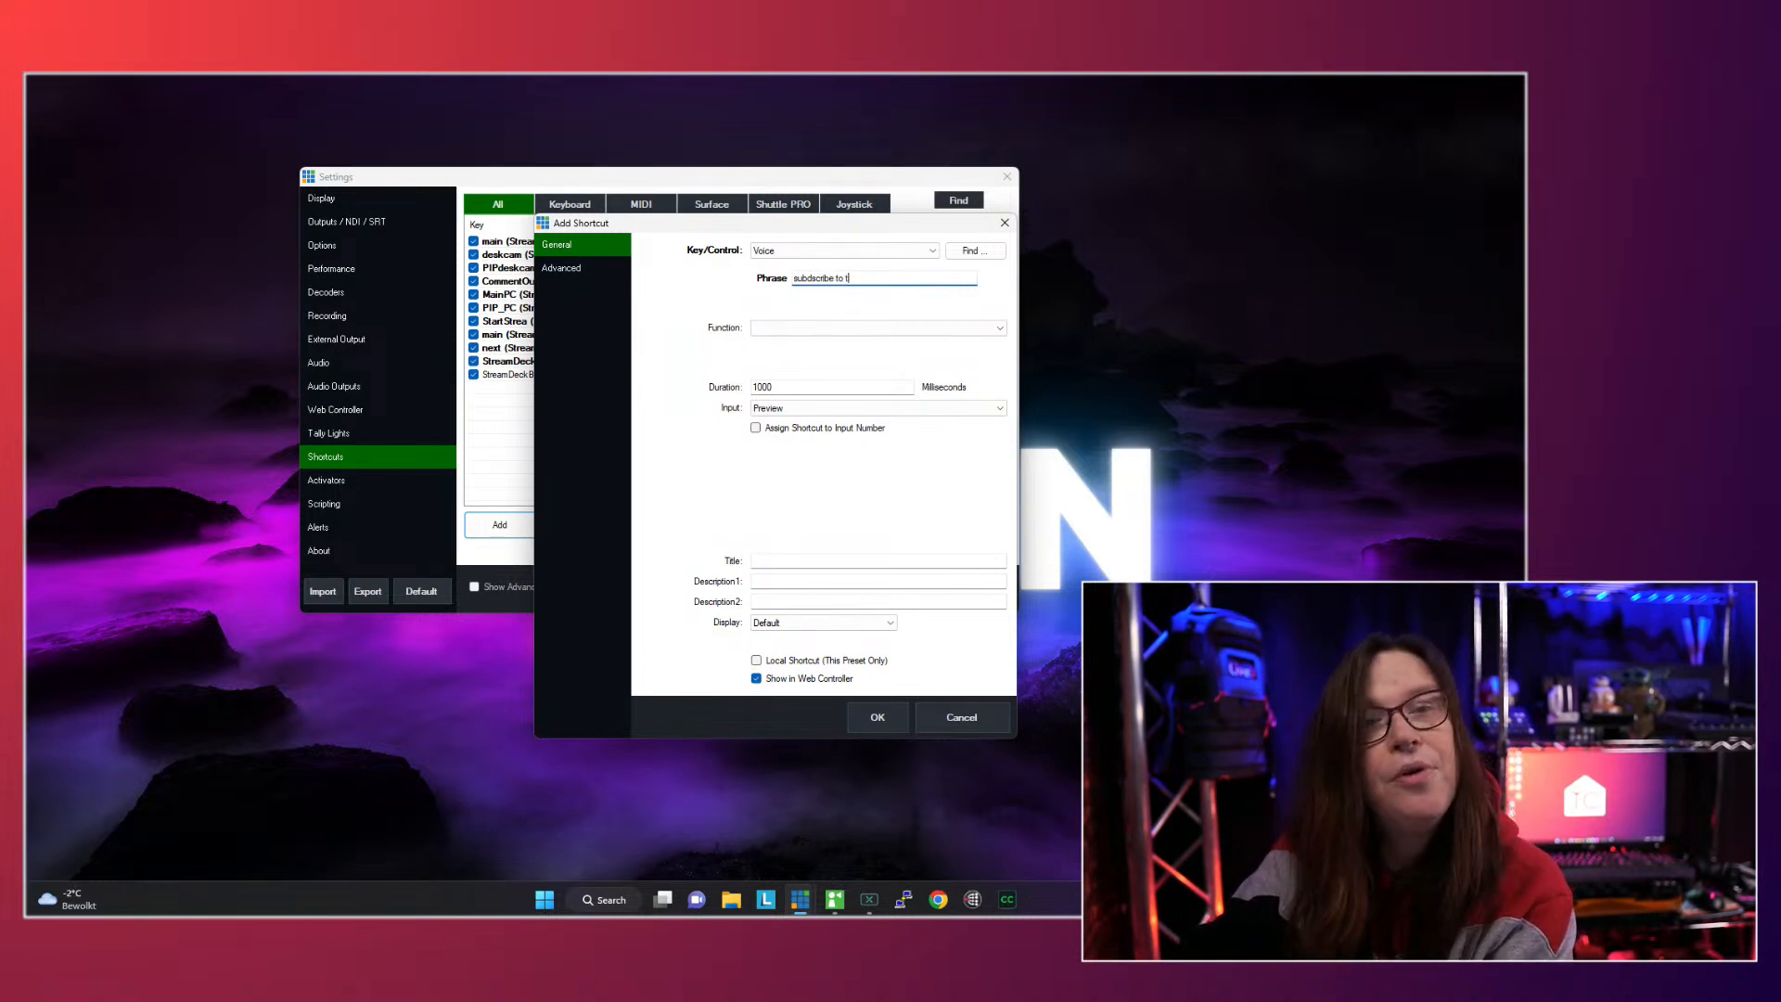
type("he channe")
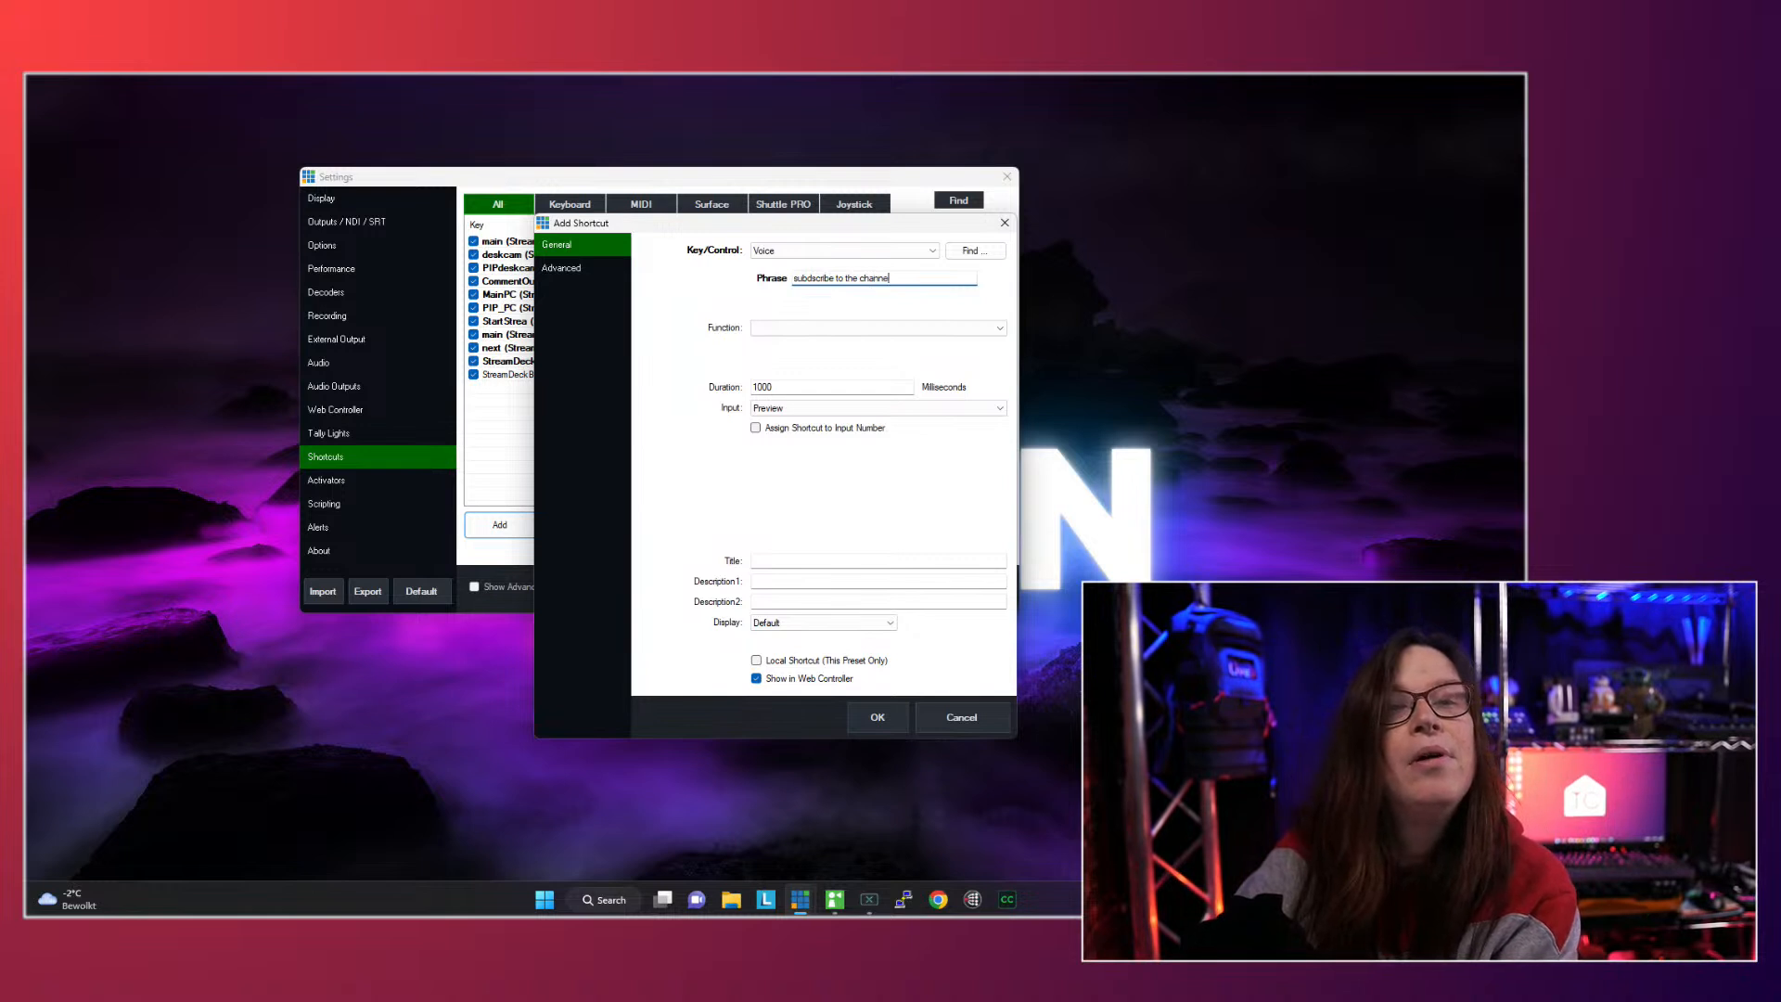
type("l")
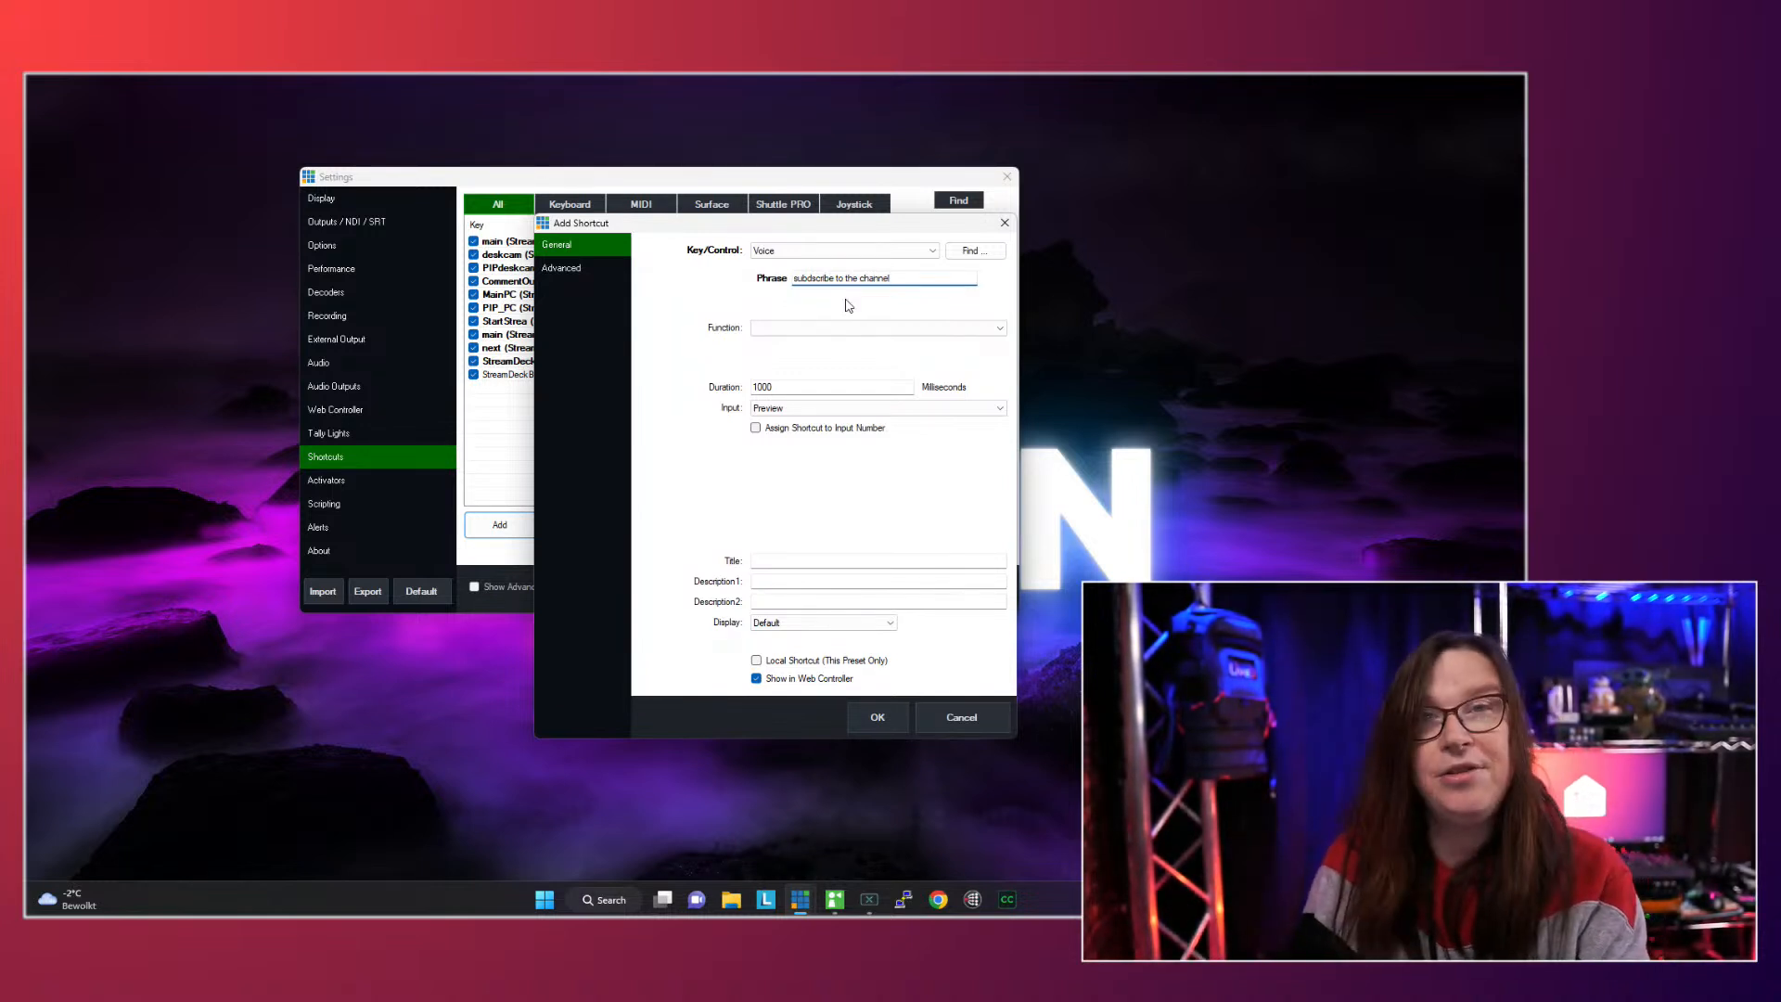
- Give the voice shortcut the OverlayInput4 function with 25 bar-future-videos.mov as its input
left_click(858, 330)
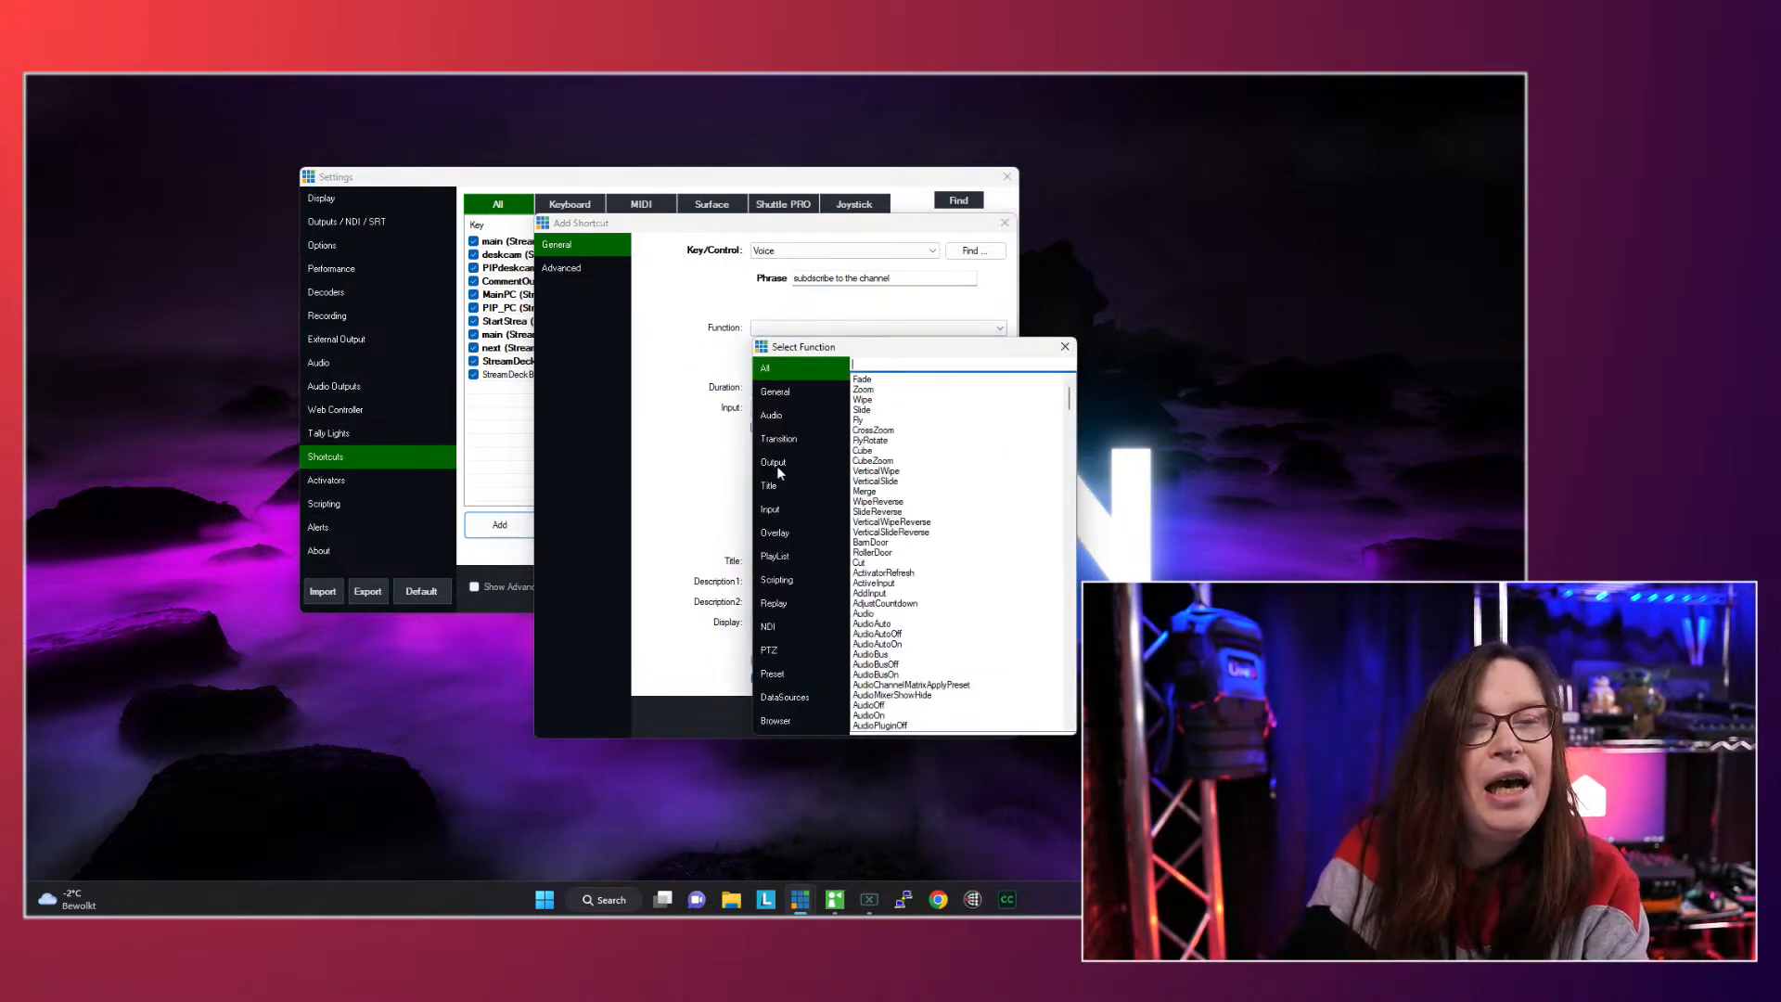
left_click(783, 537)
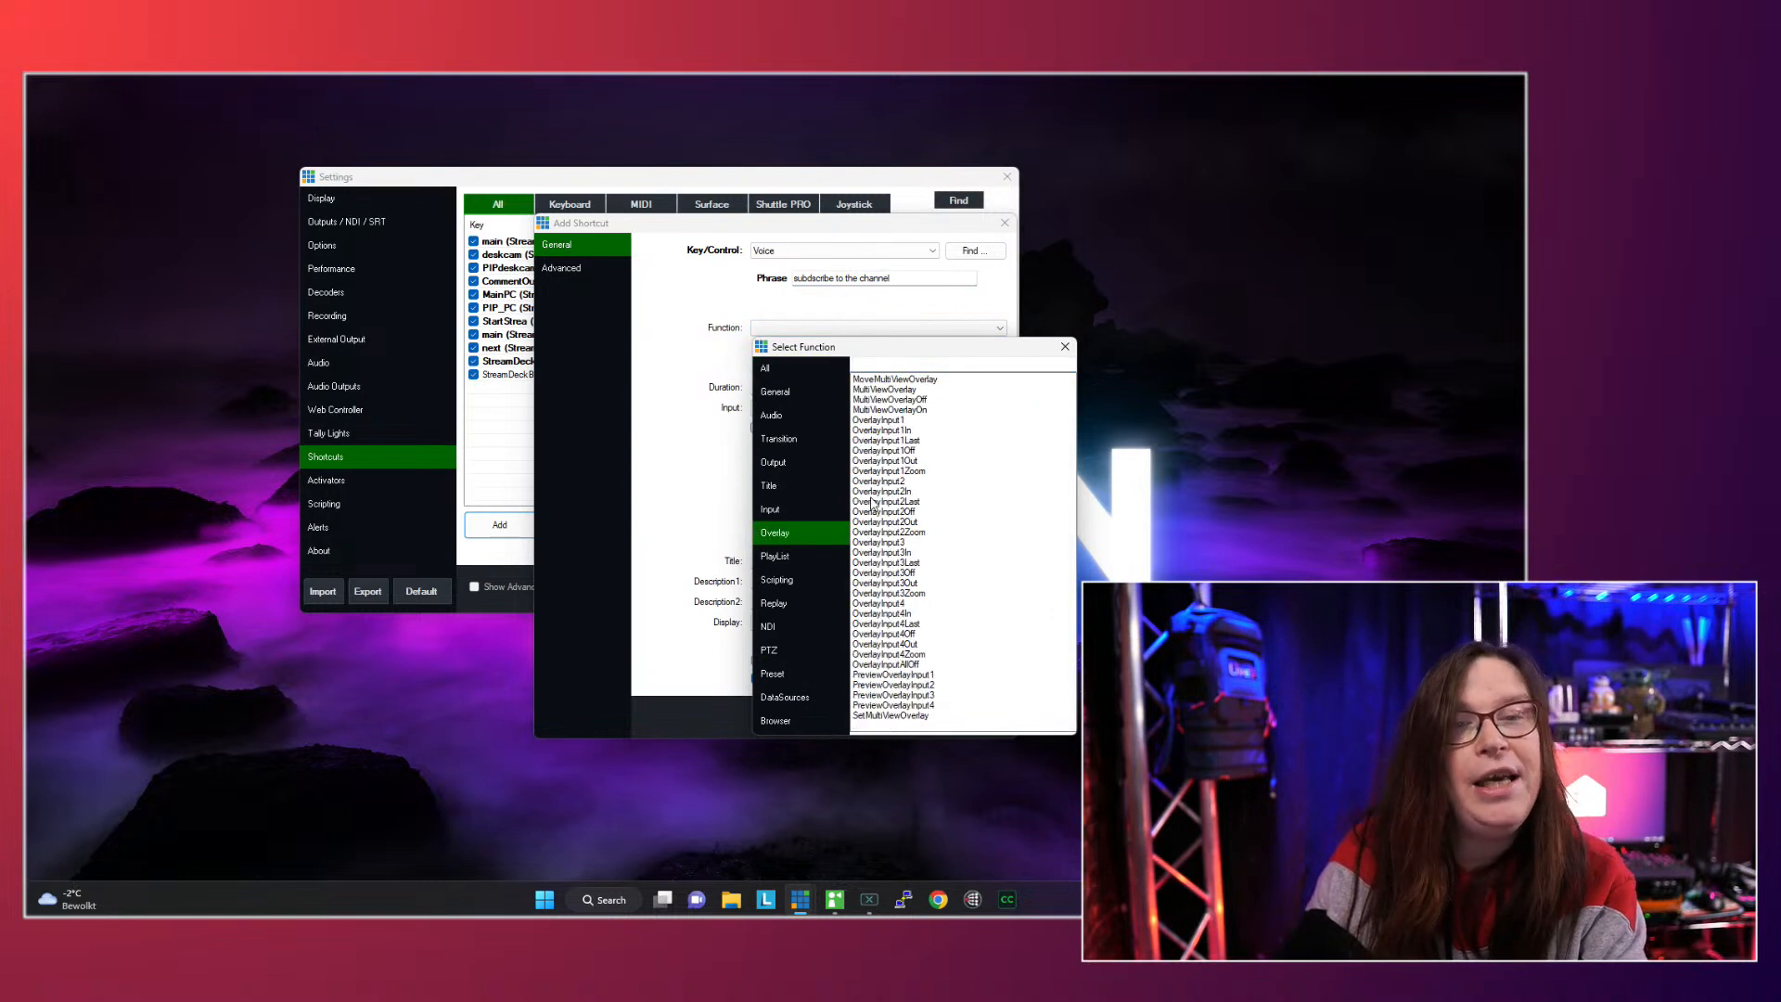
double_click(889, 605)
left_click(809, 409)
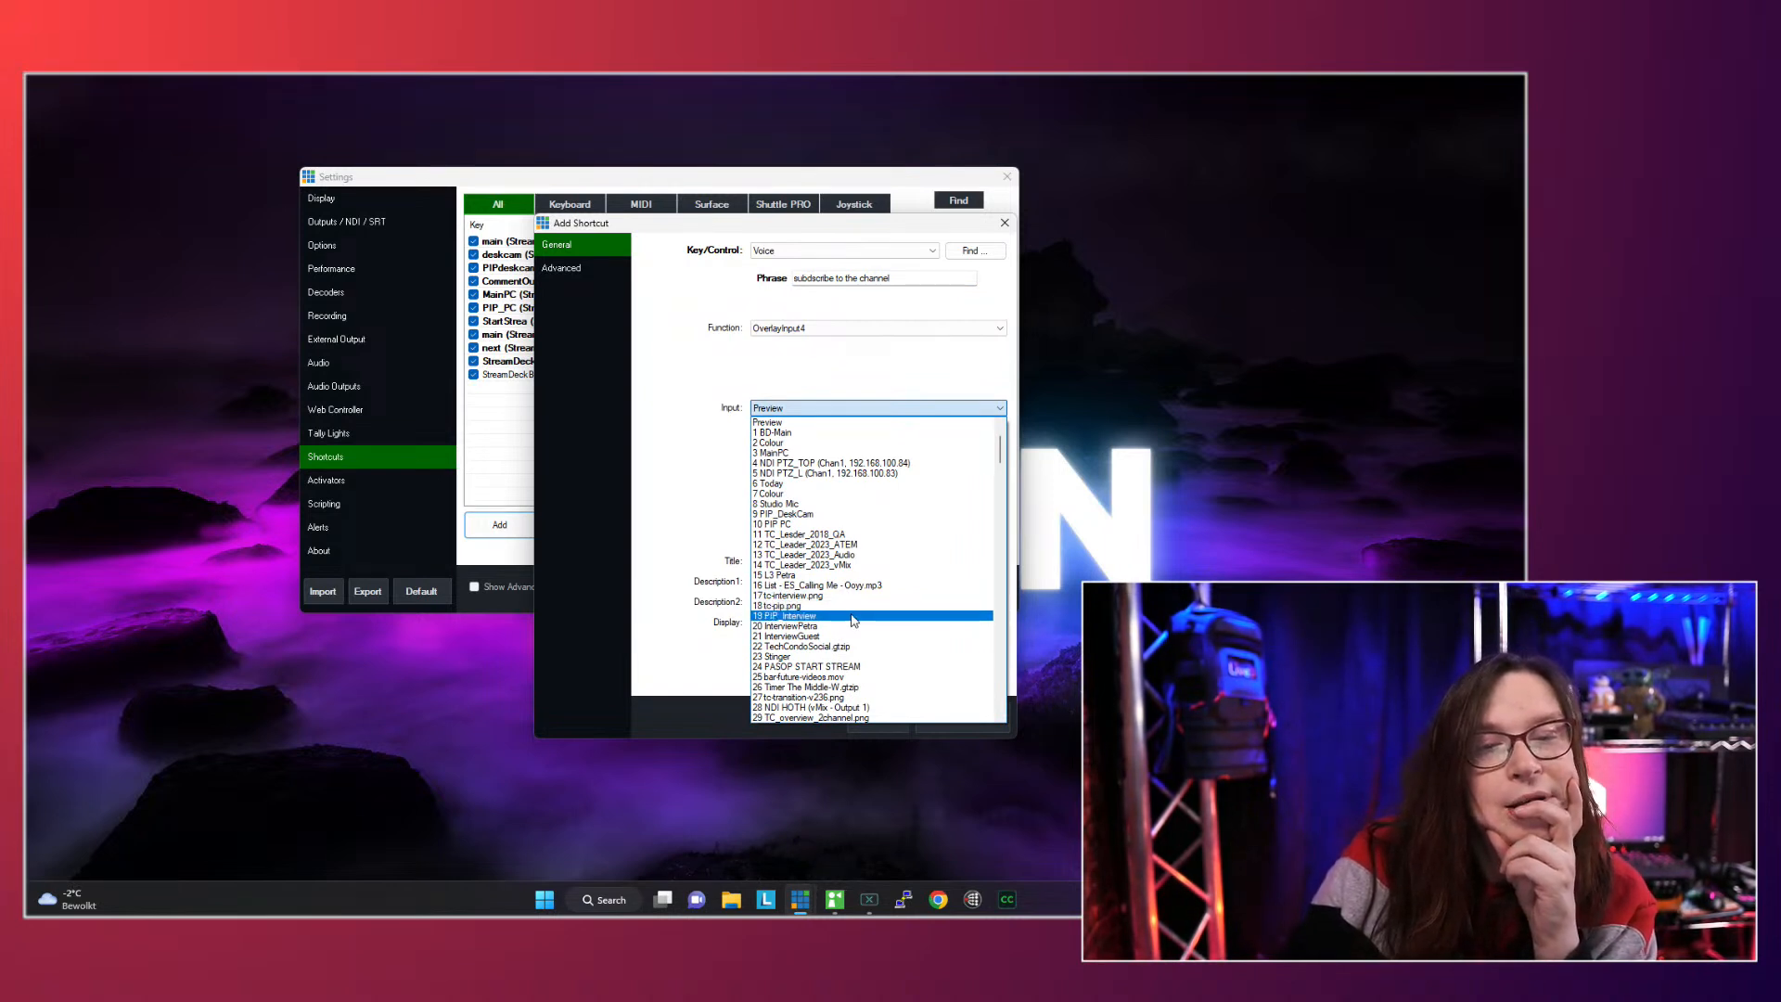
left_click(798, 677)
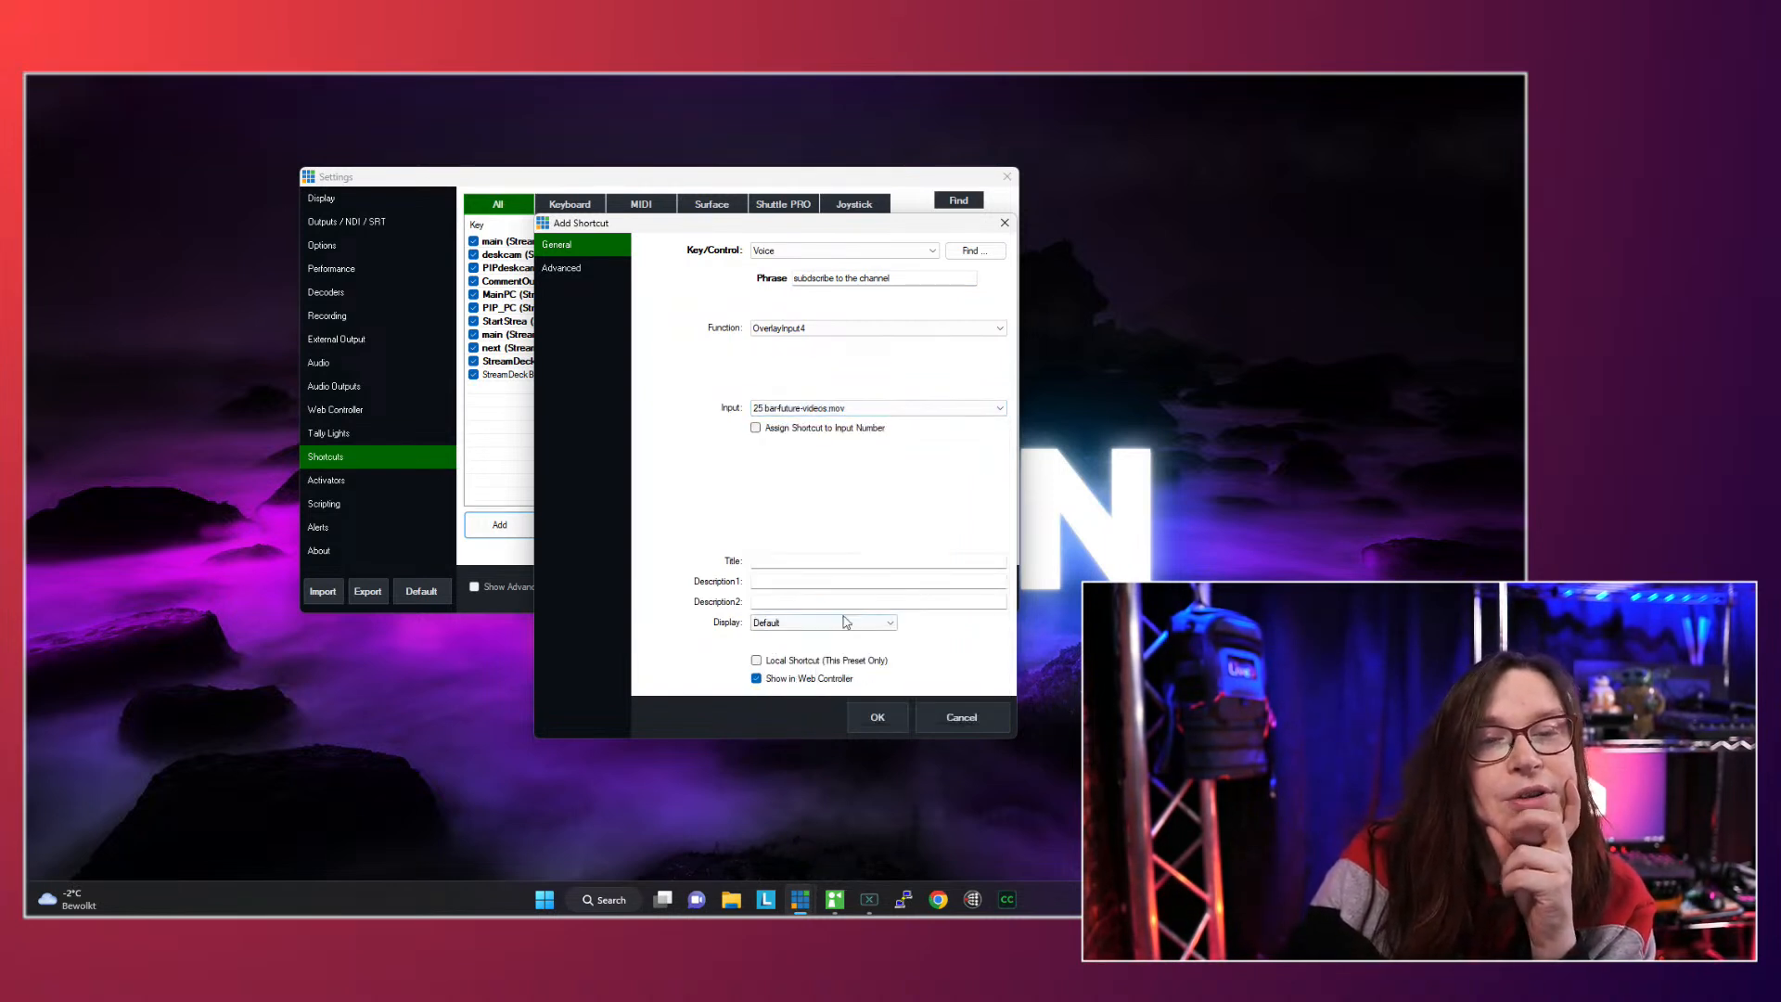
- Title the voice shortcut "sub", make it local to this preset, and save the vMix settings
left_click(803, 566)
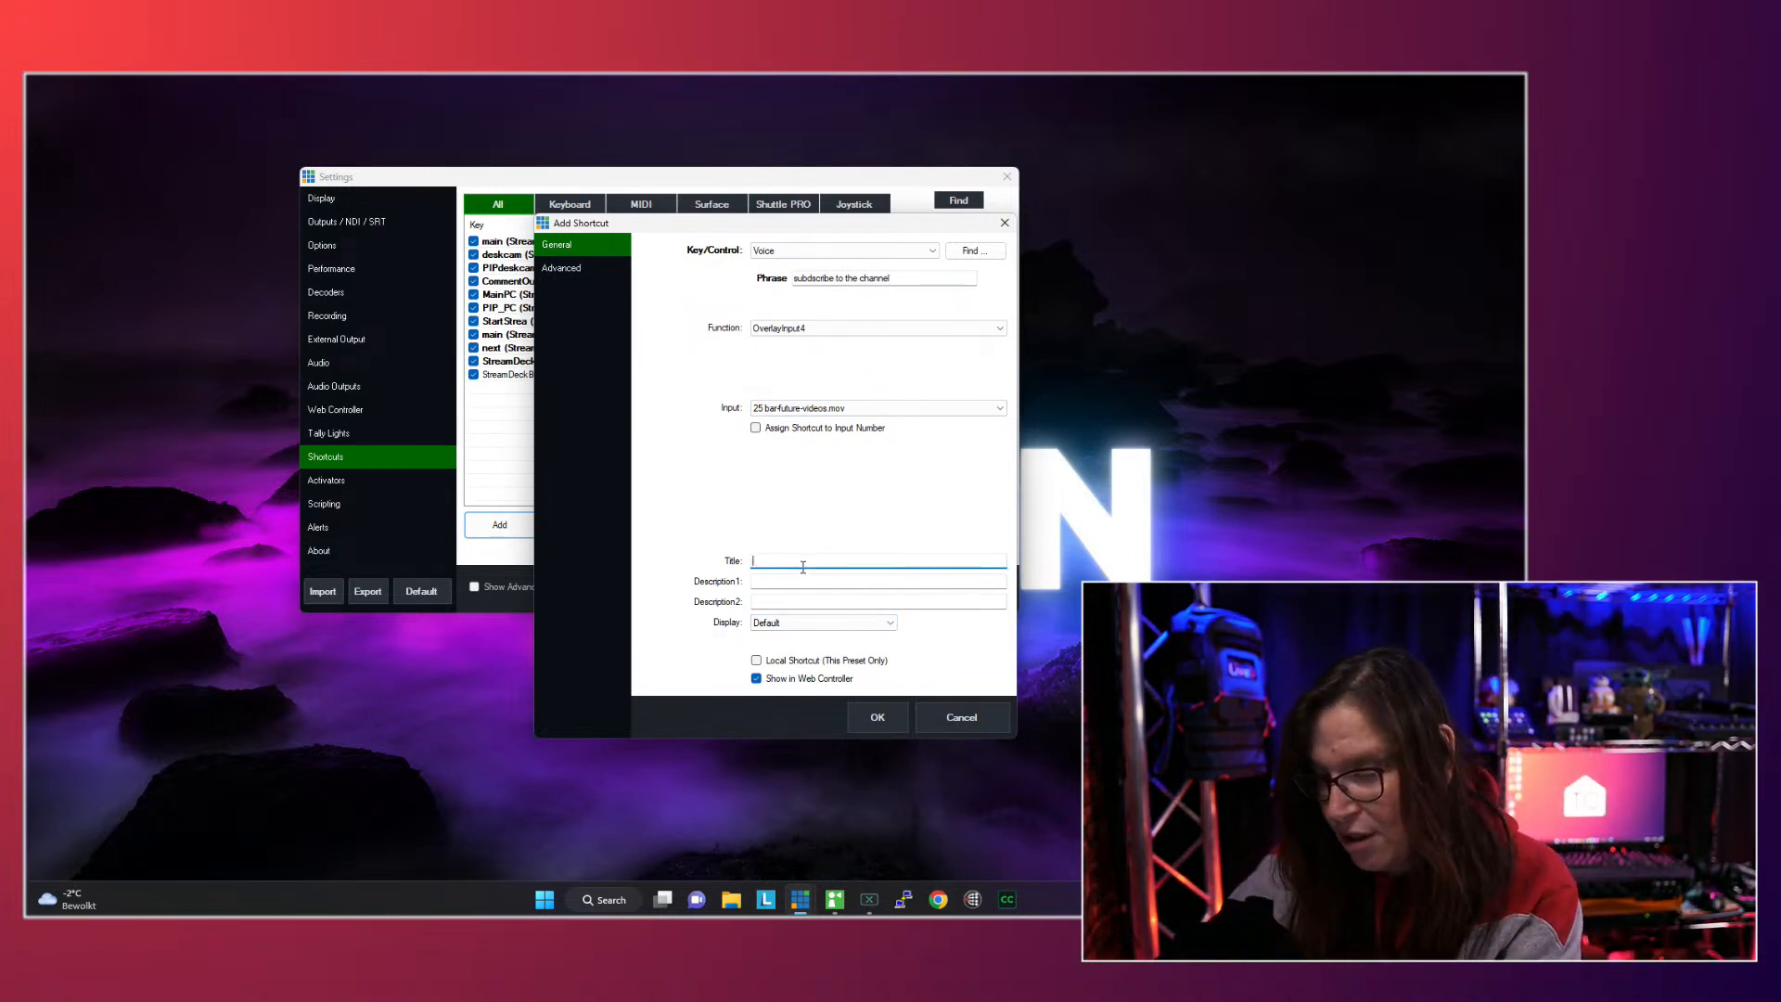
type("sub")
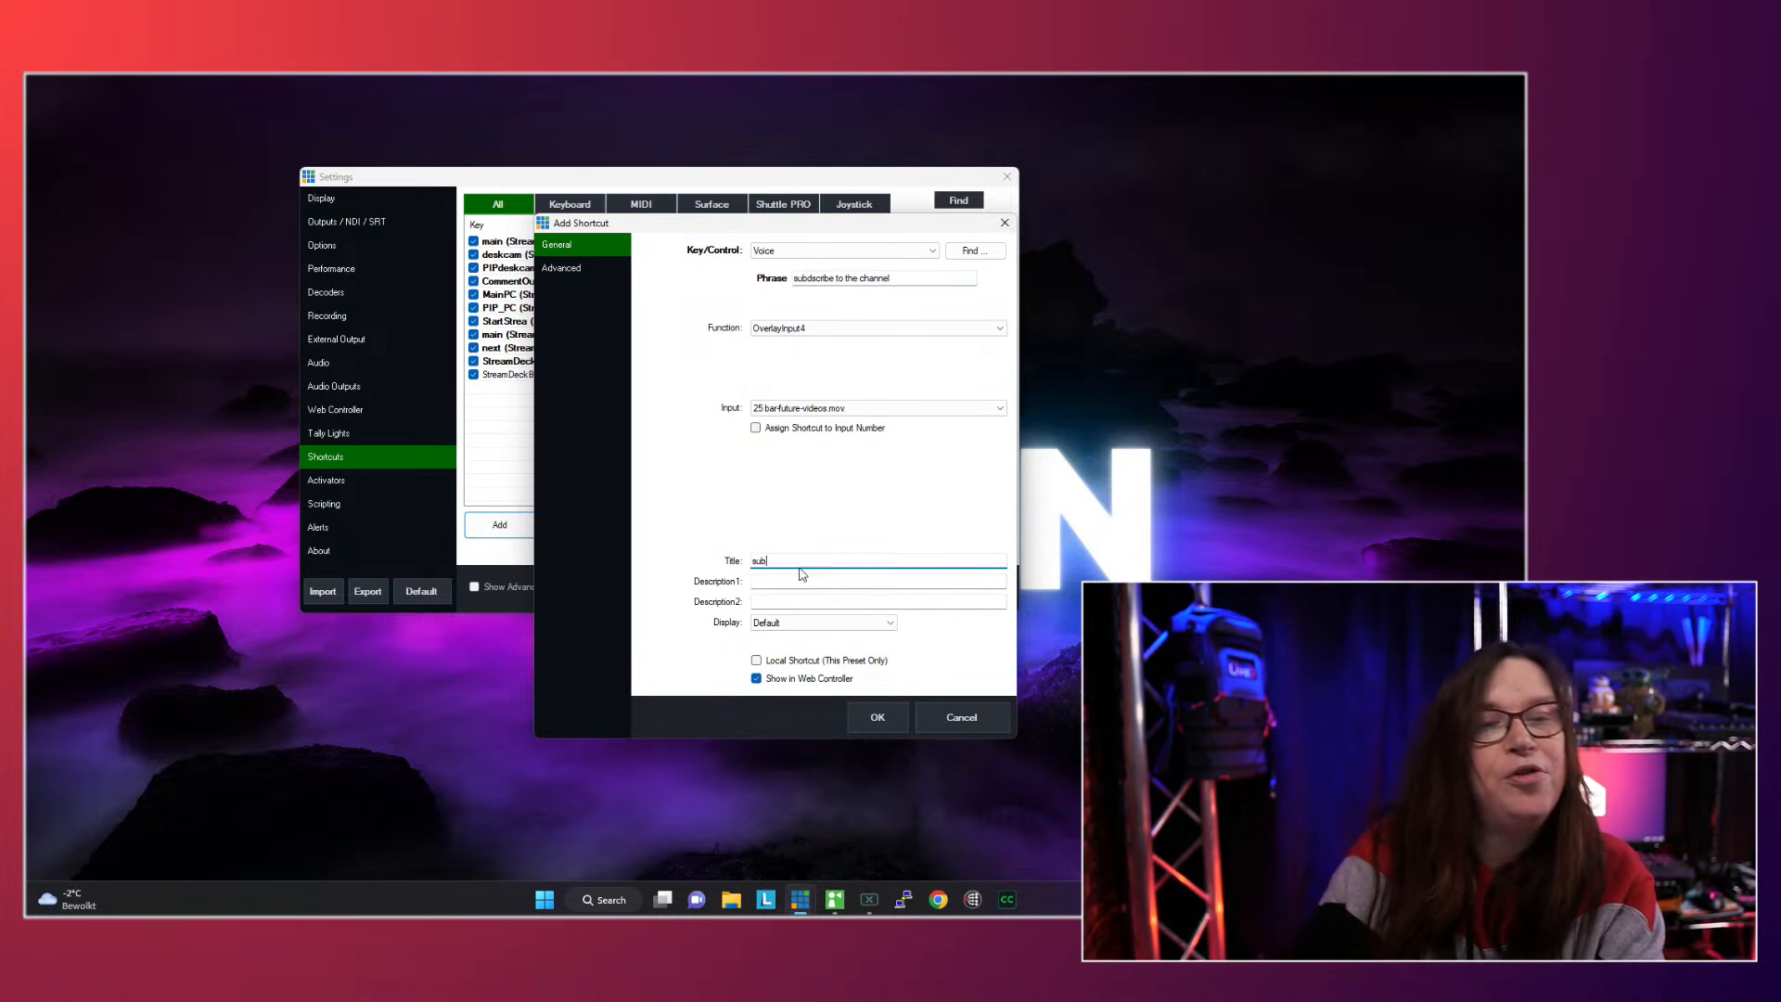
left_click(813, 660)
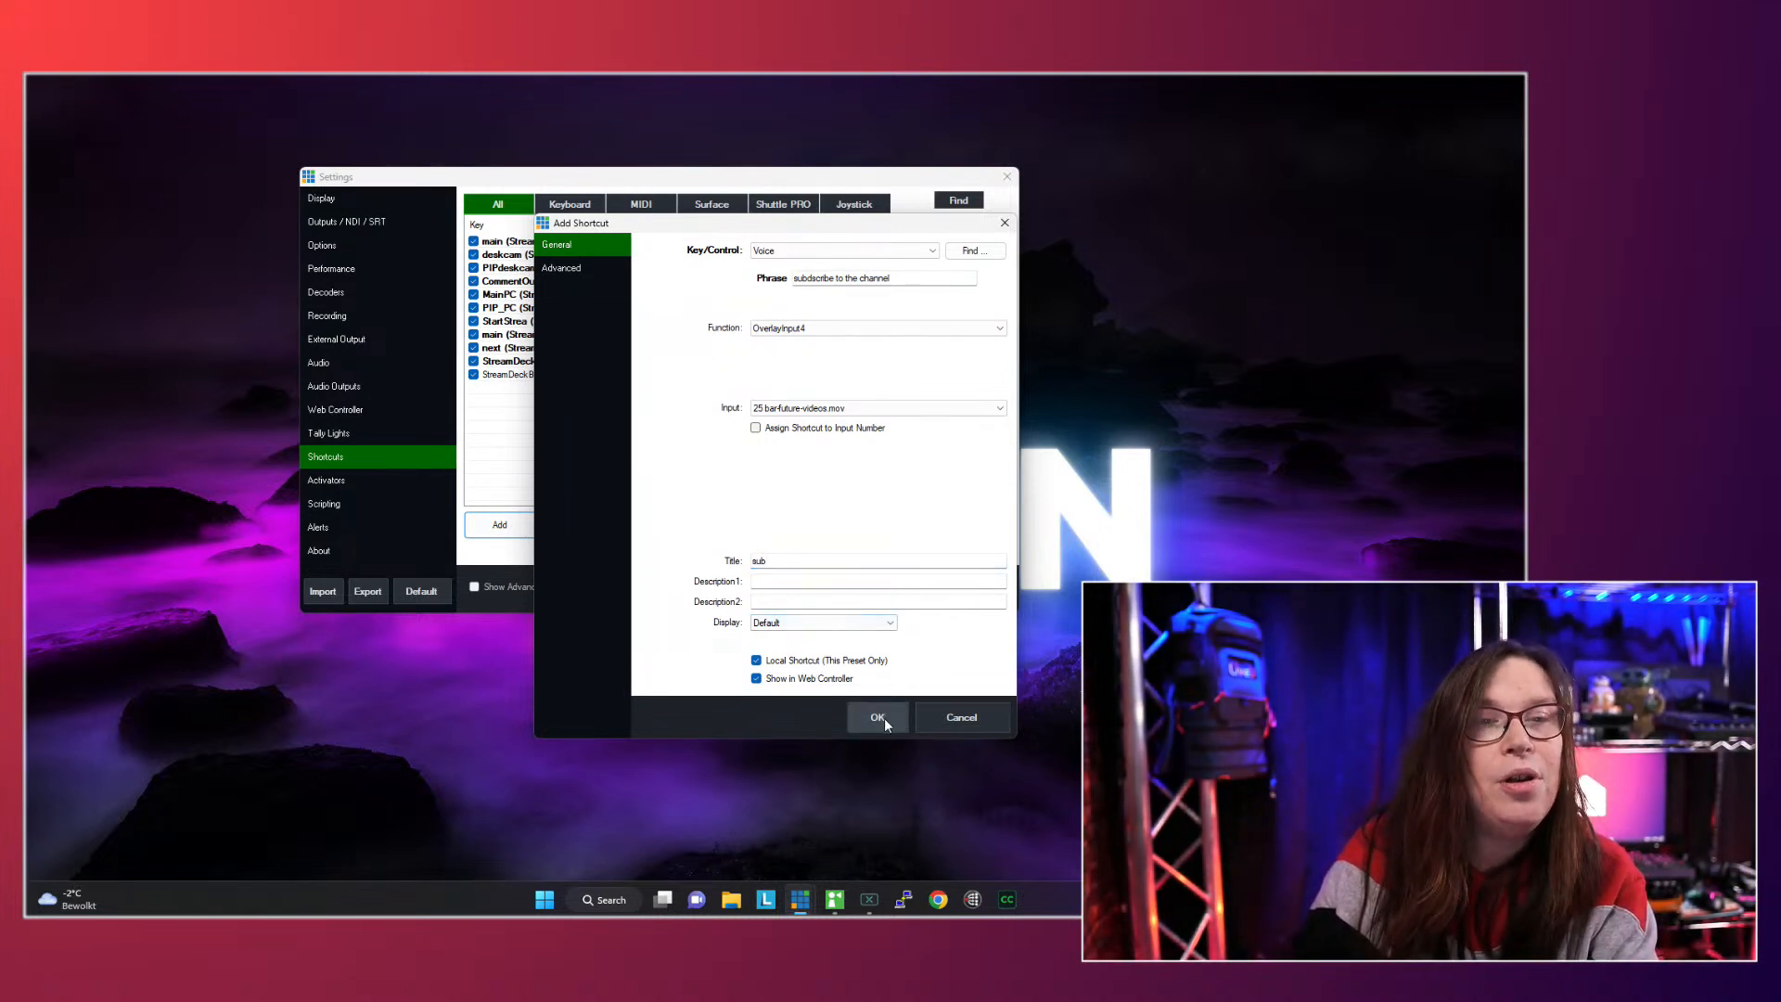
left_click(879, 716)
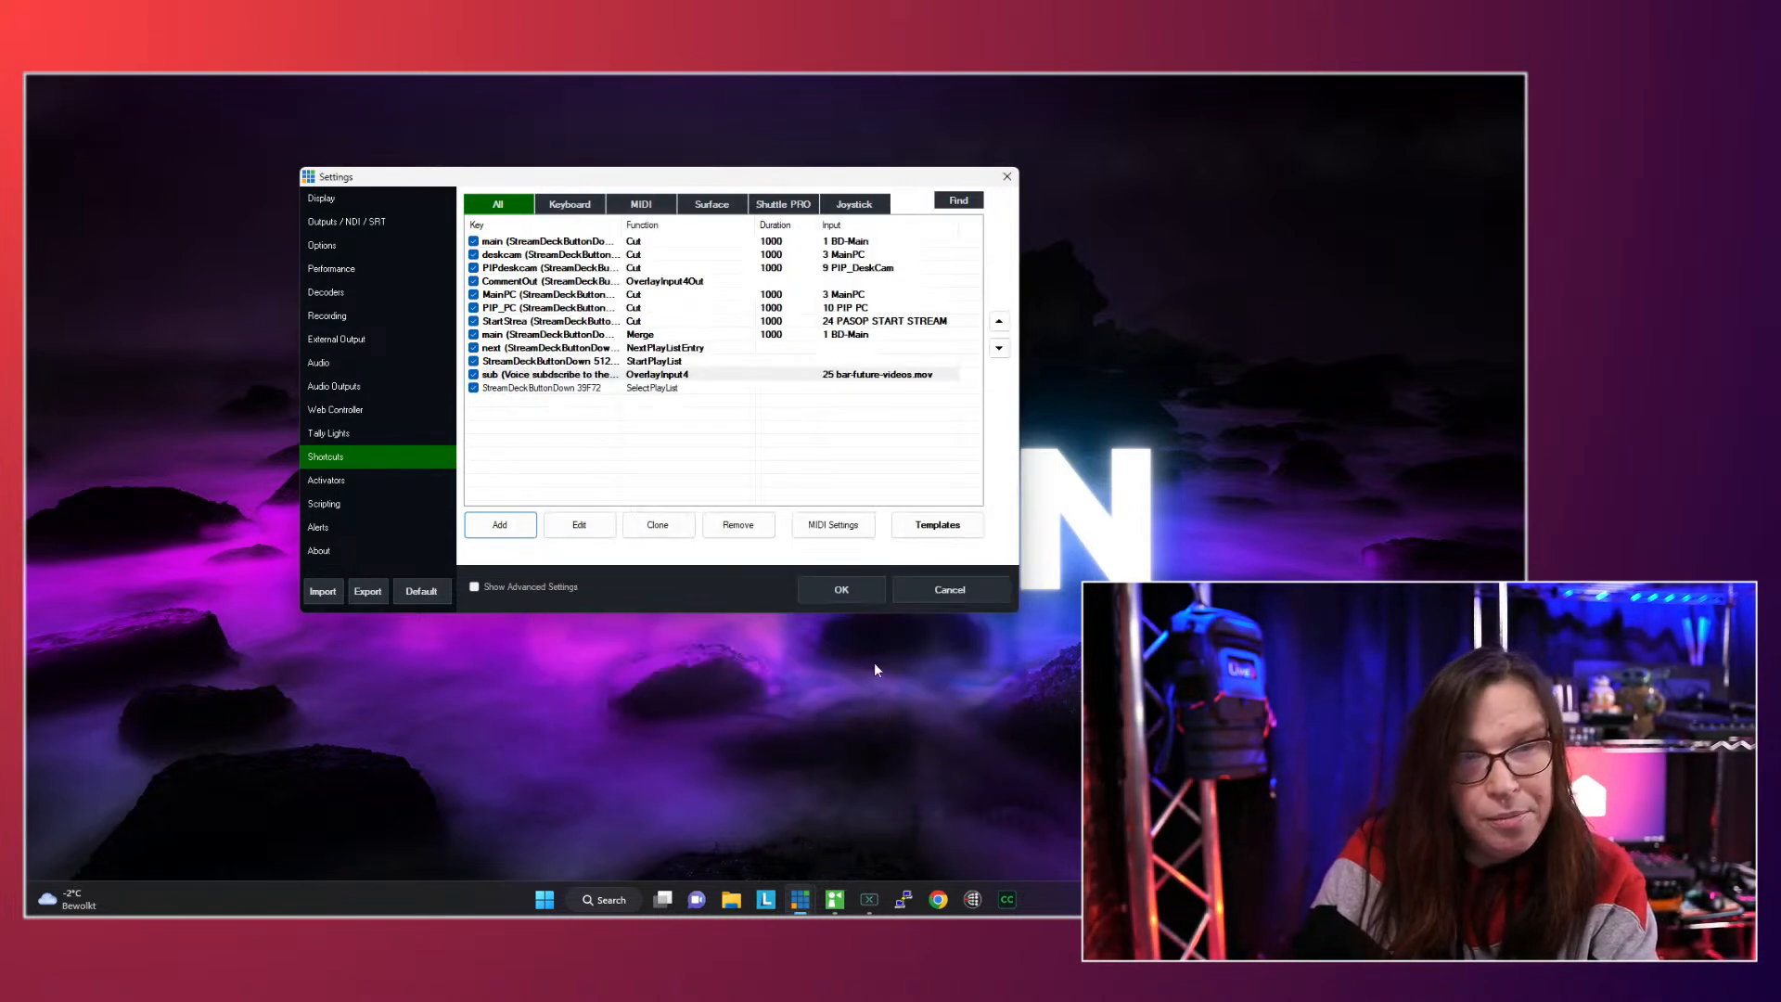
left_click(832, 591)
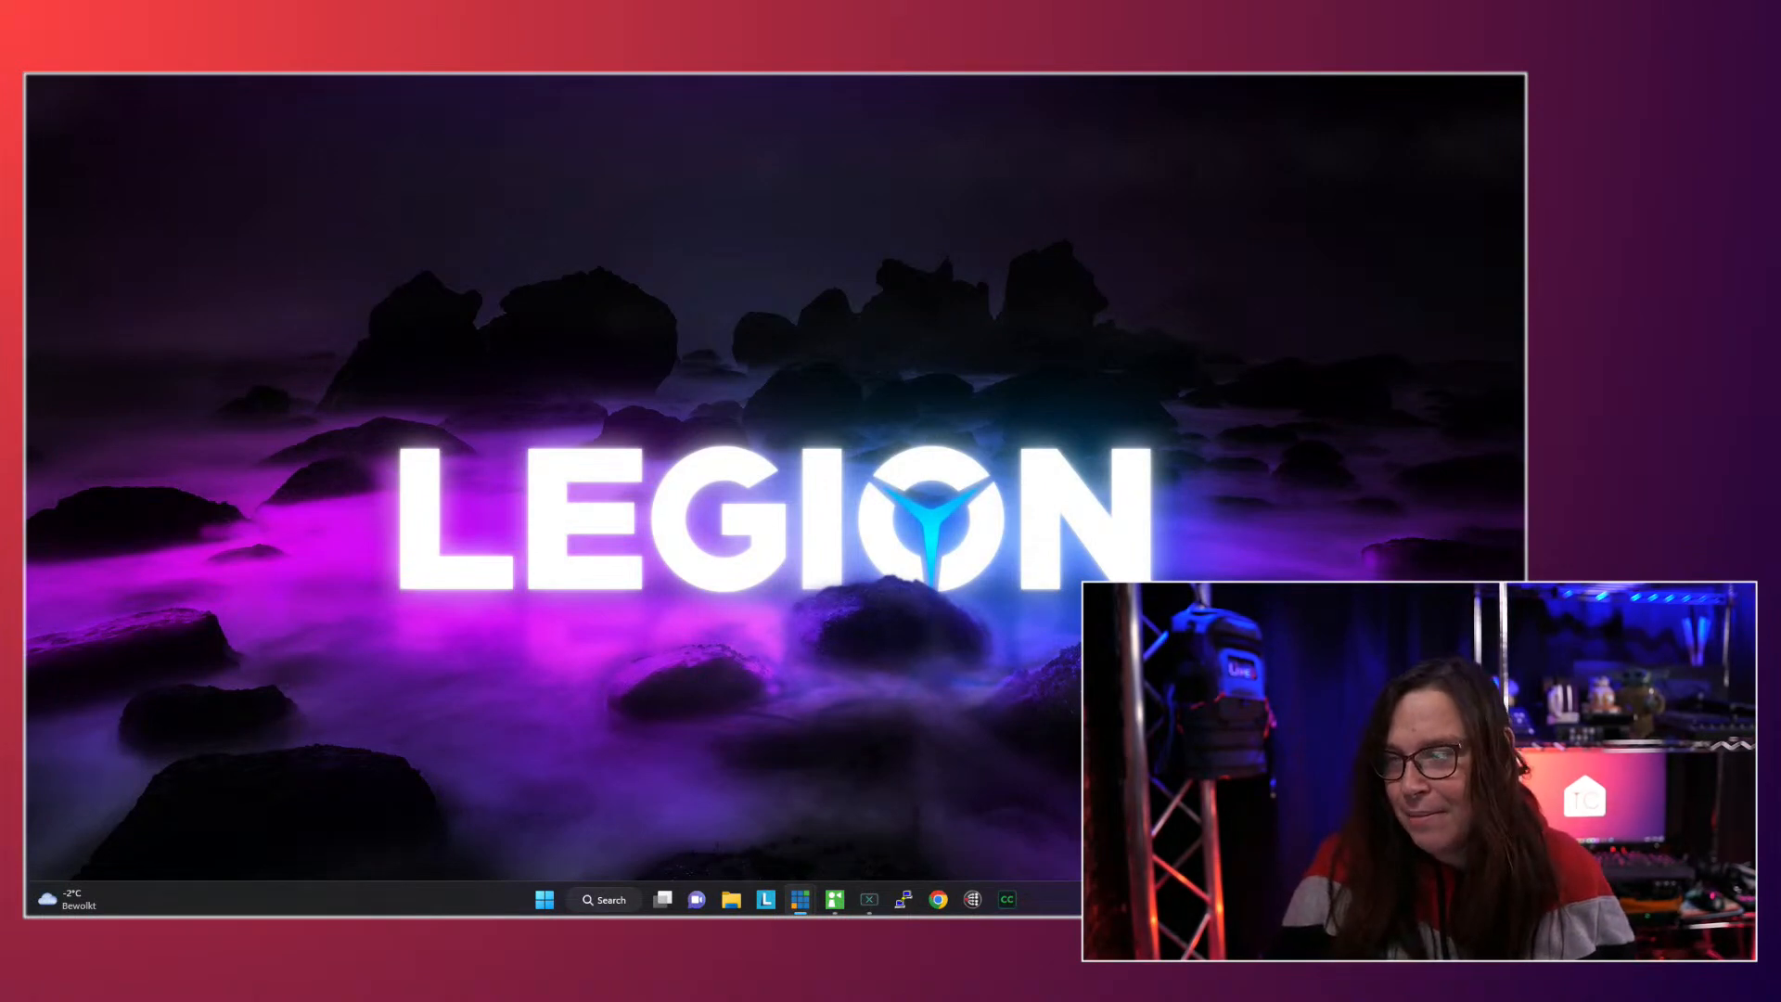
- Review the configuration of the SelectPlayList shortcut and the "sub" voice shortcut in the vMix settings
left_click_drag(1527, 84, 615, 254)
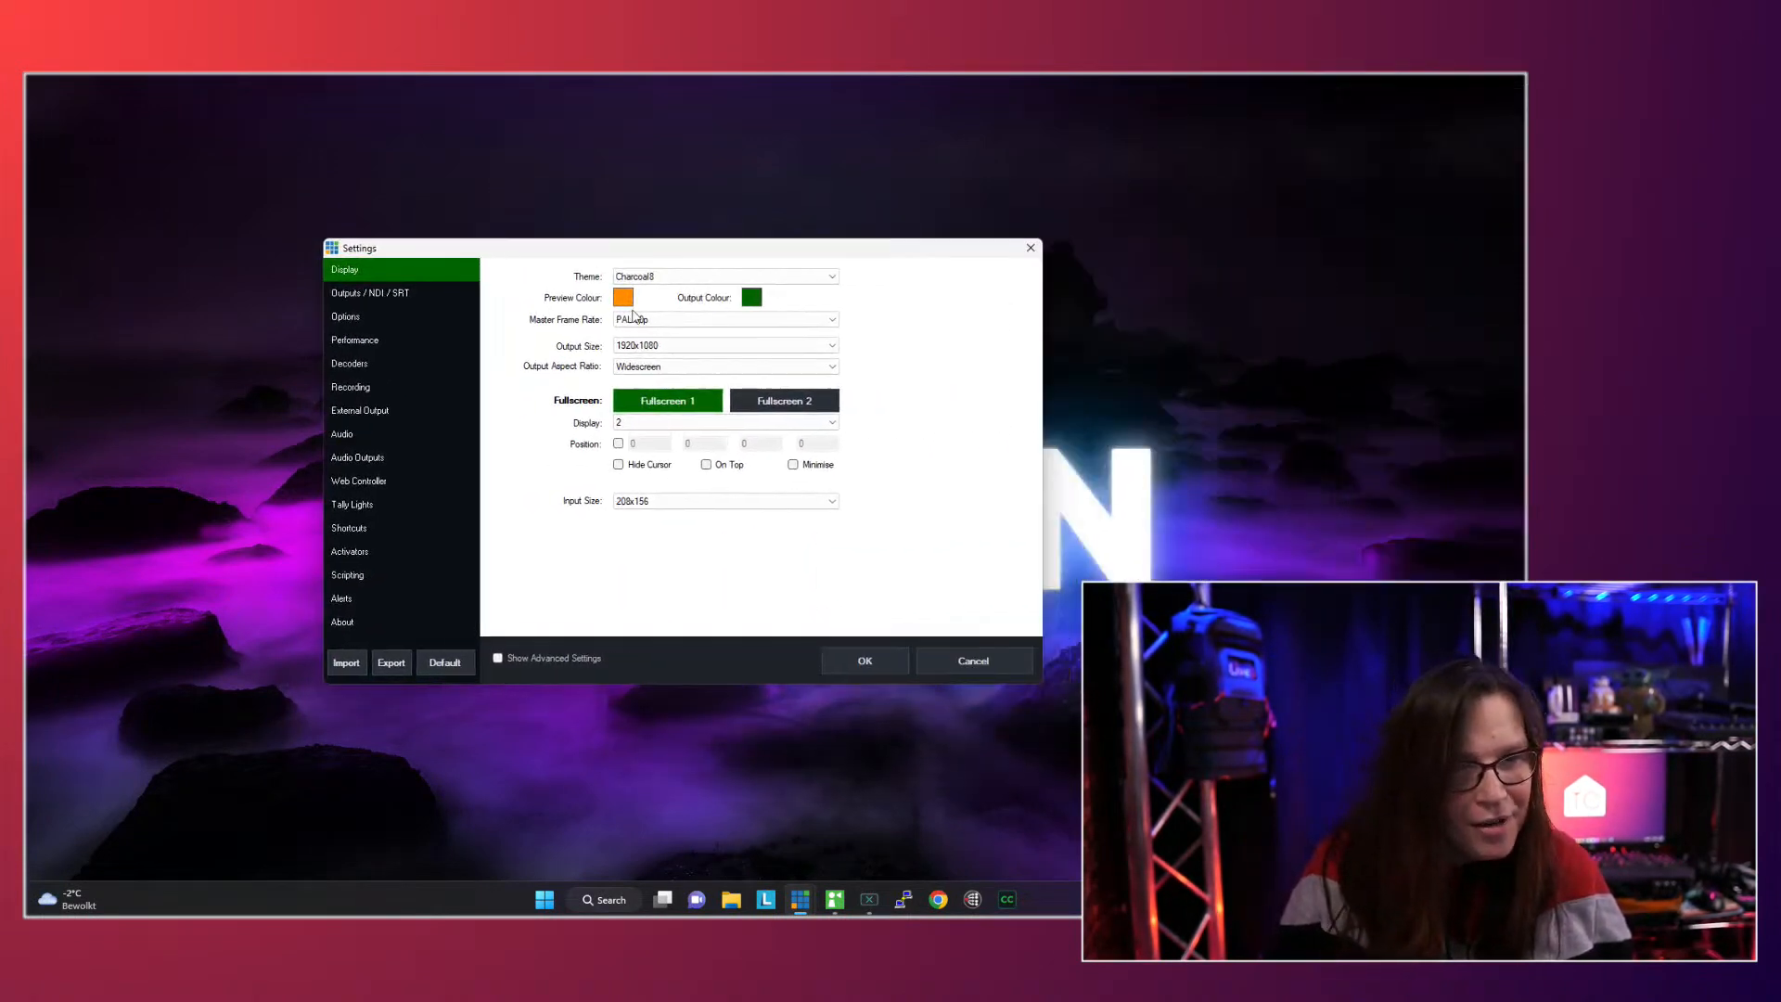
left_click(365, 528)
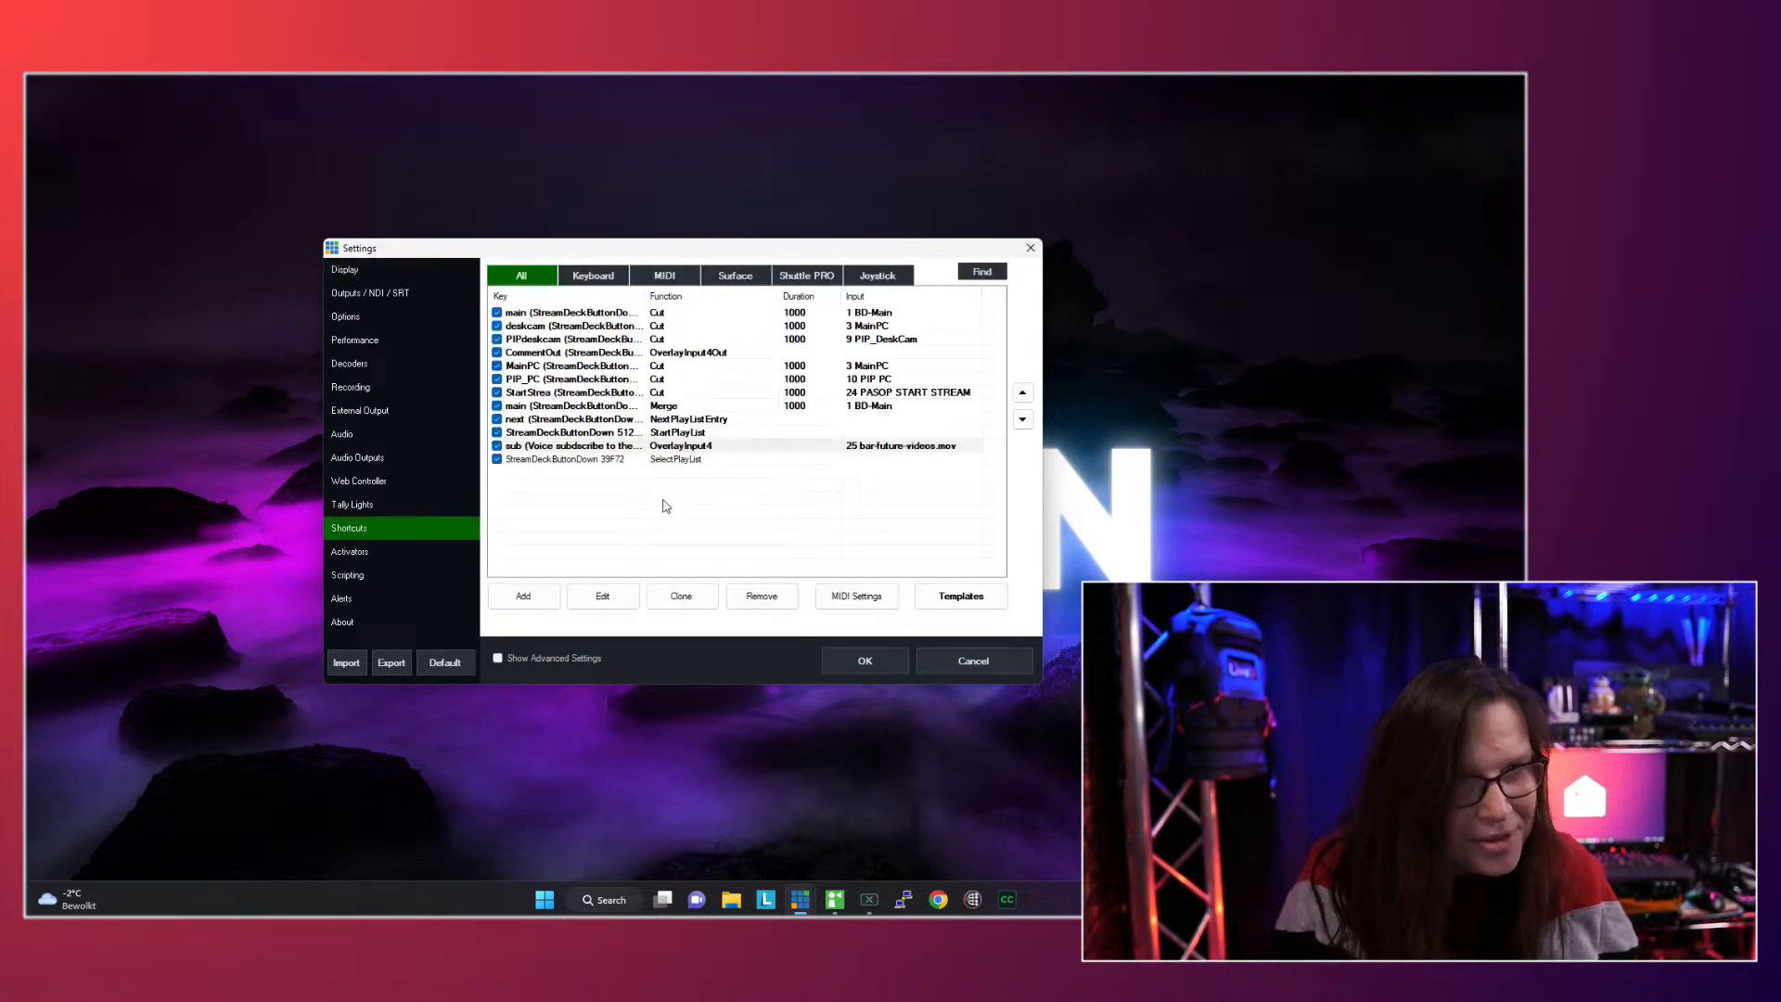
left_click(615, 460)
double_click(615, 460)
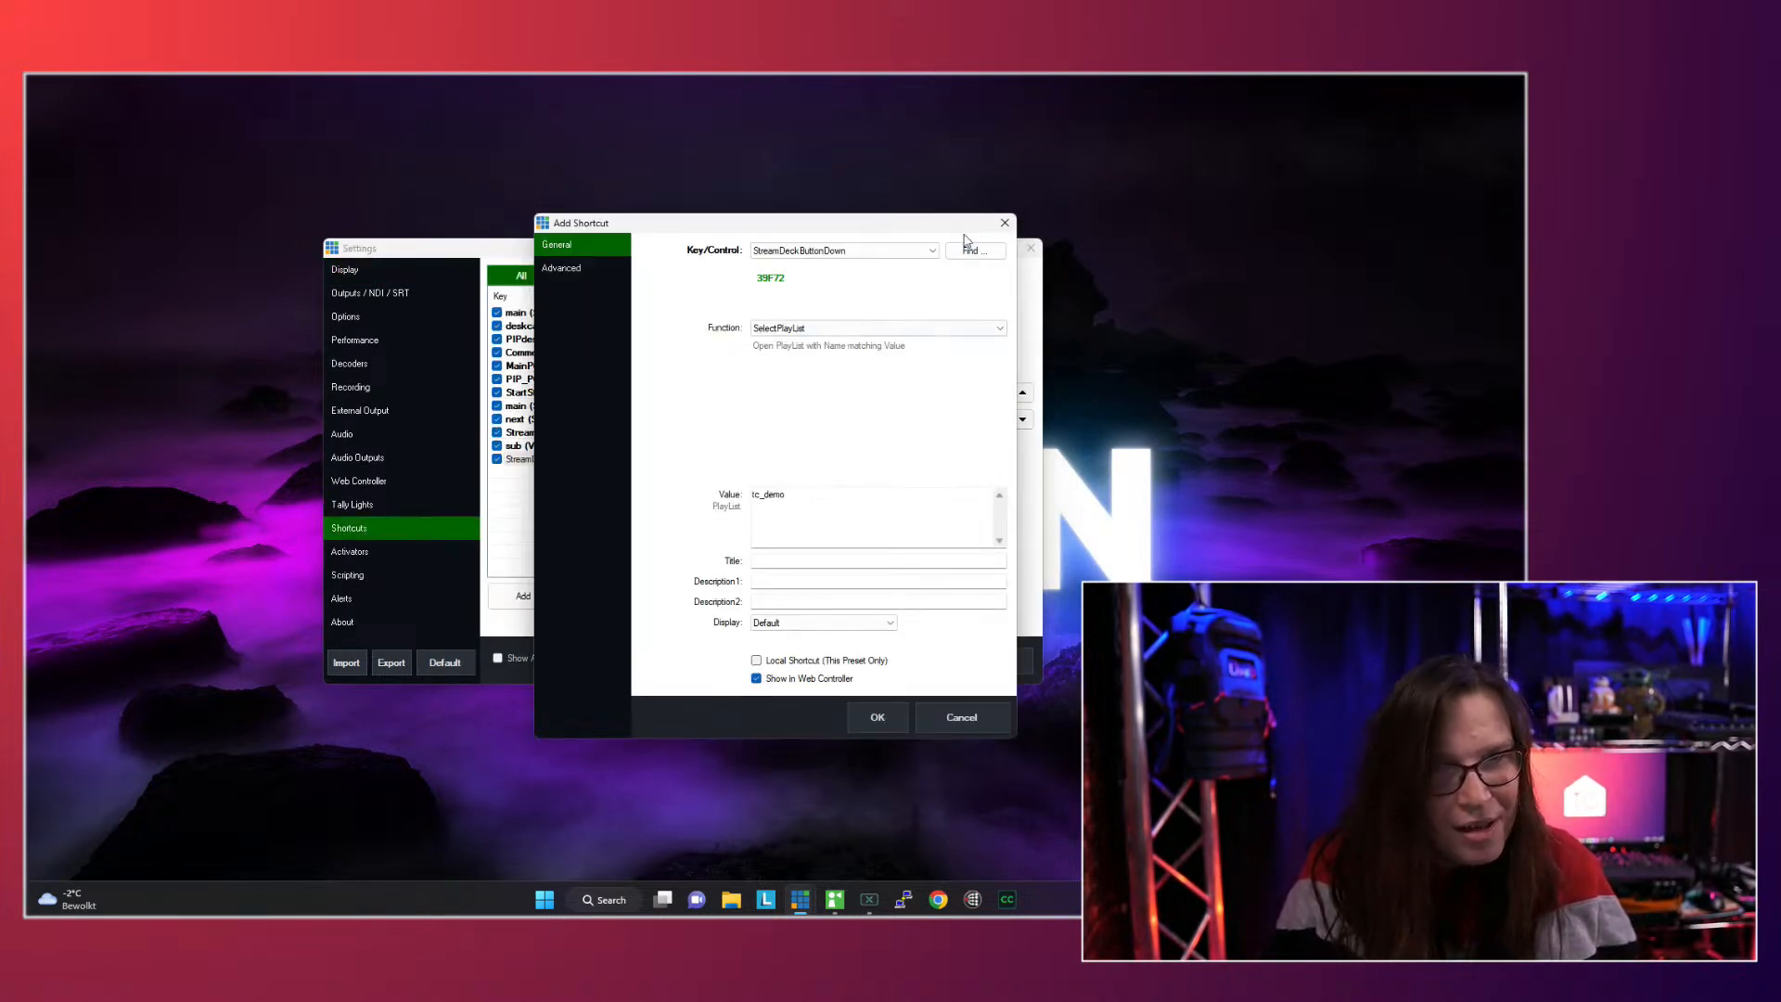
left_click(1005, 224)
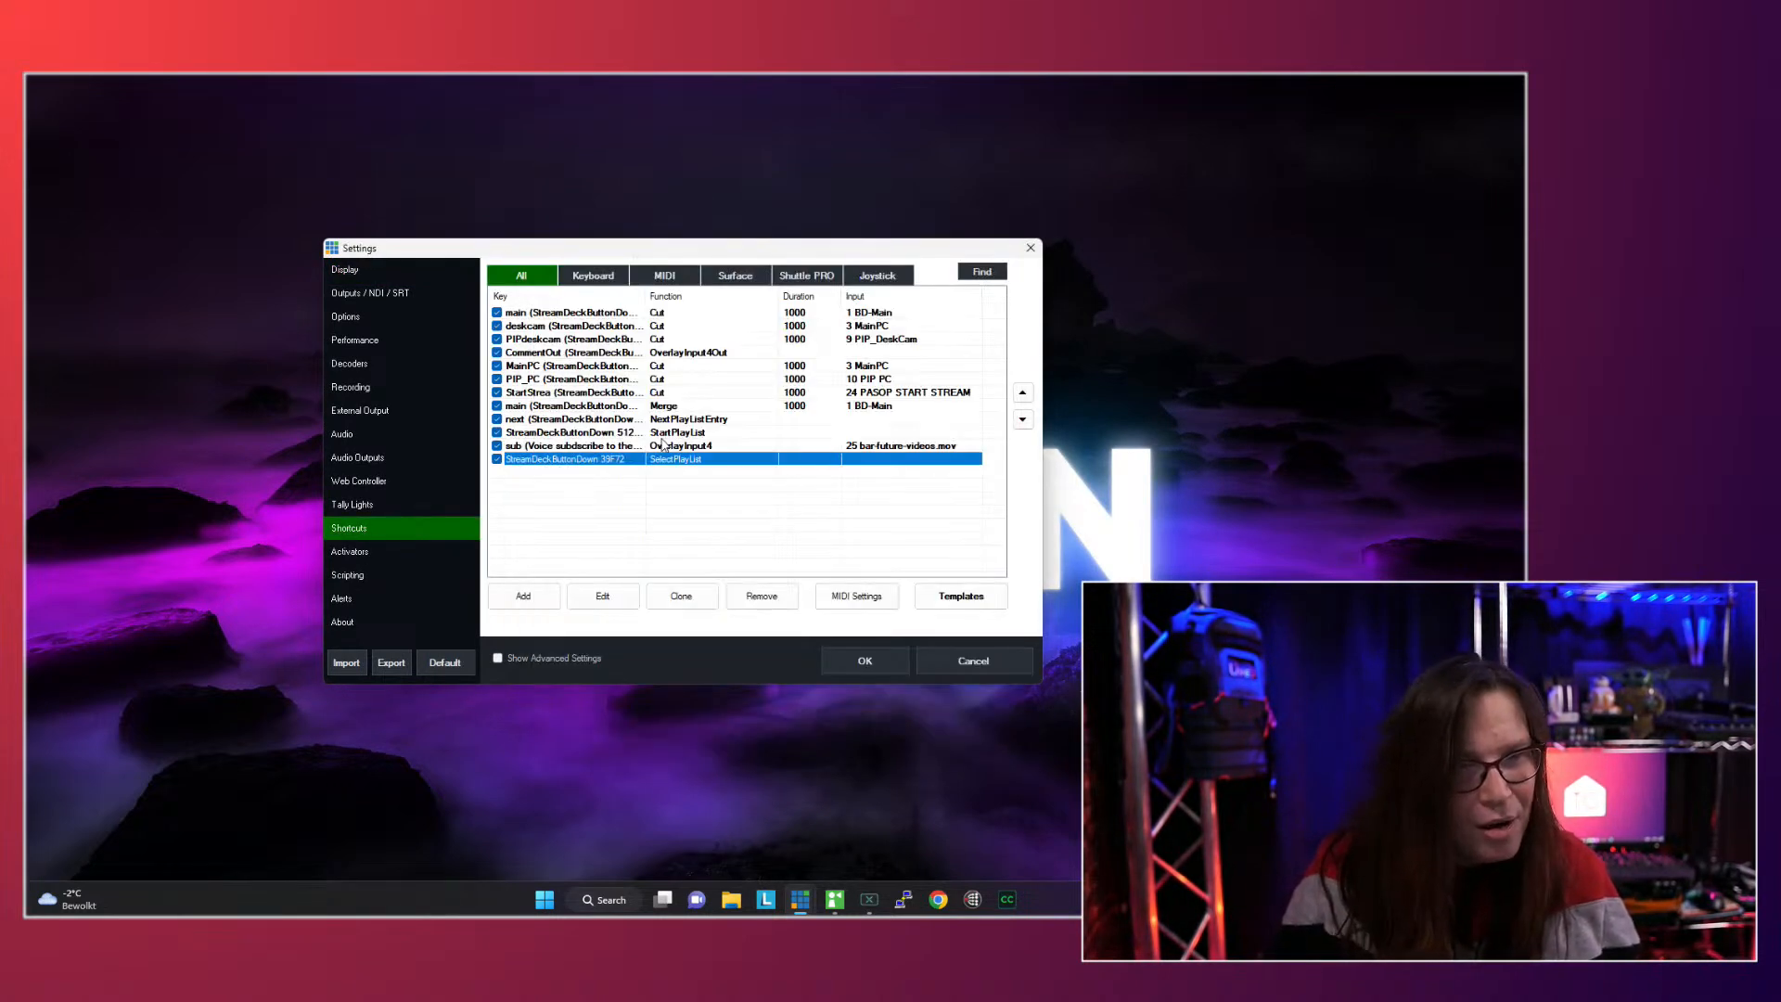
double_click(599, 445)
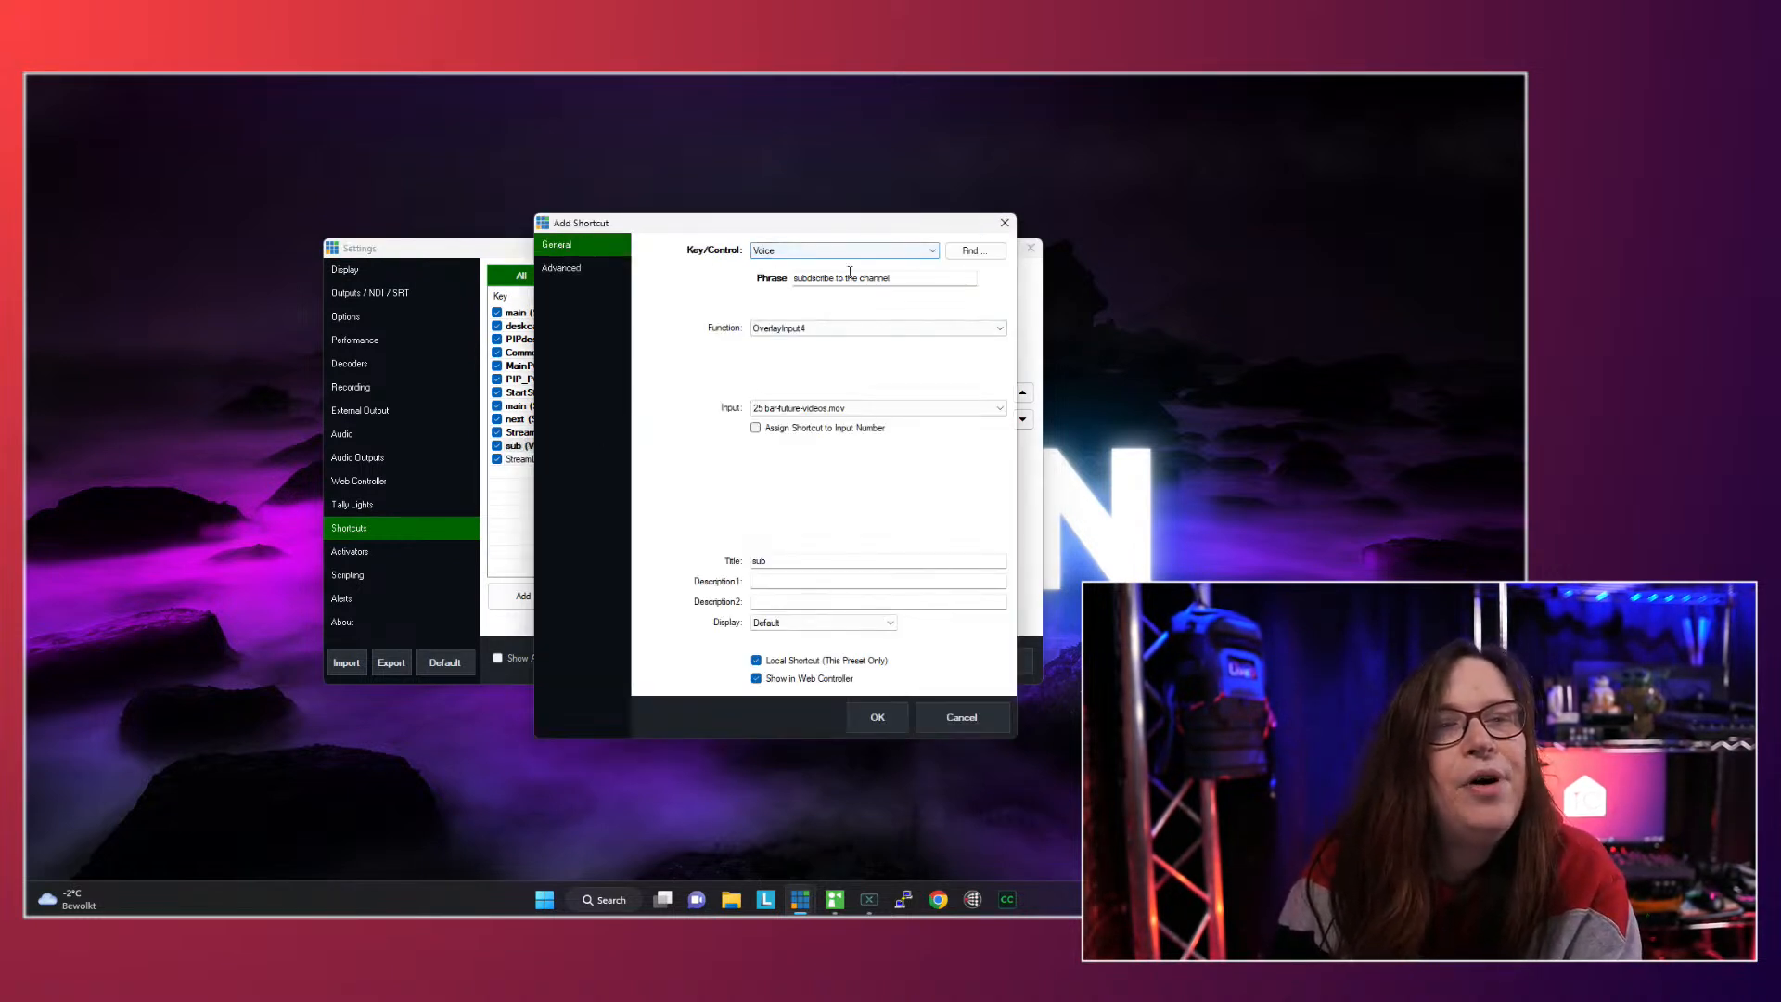
left_click(574, 270)
left_click(584, 248)
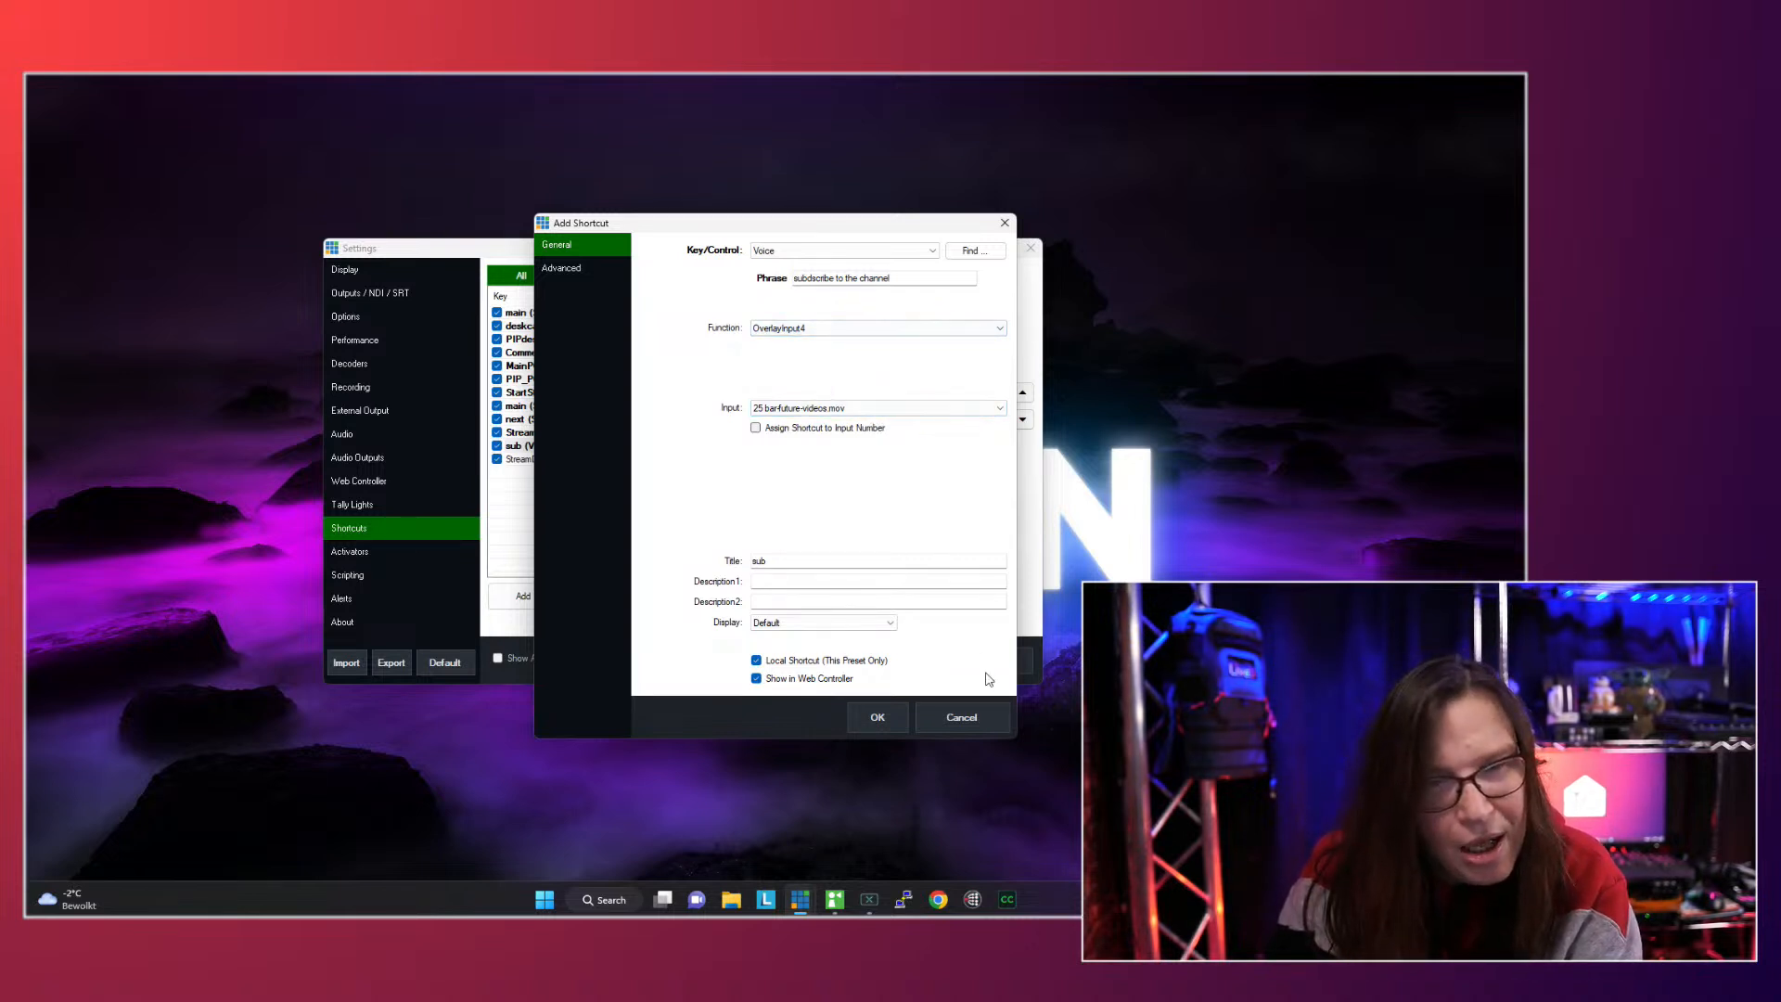
left_click(888, 716)
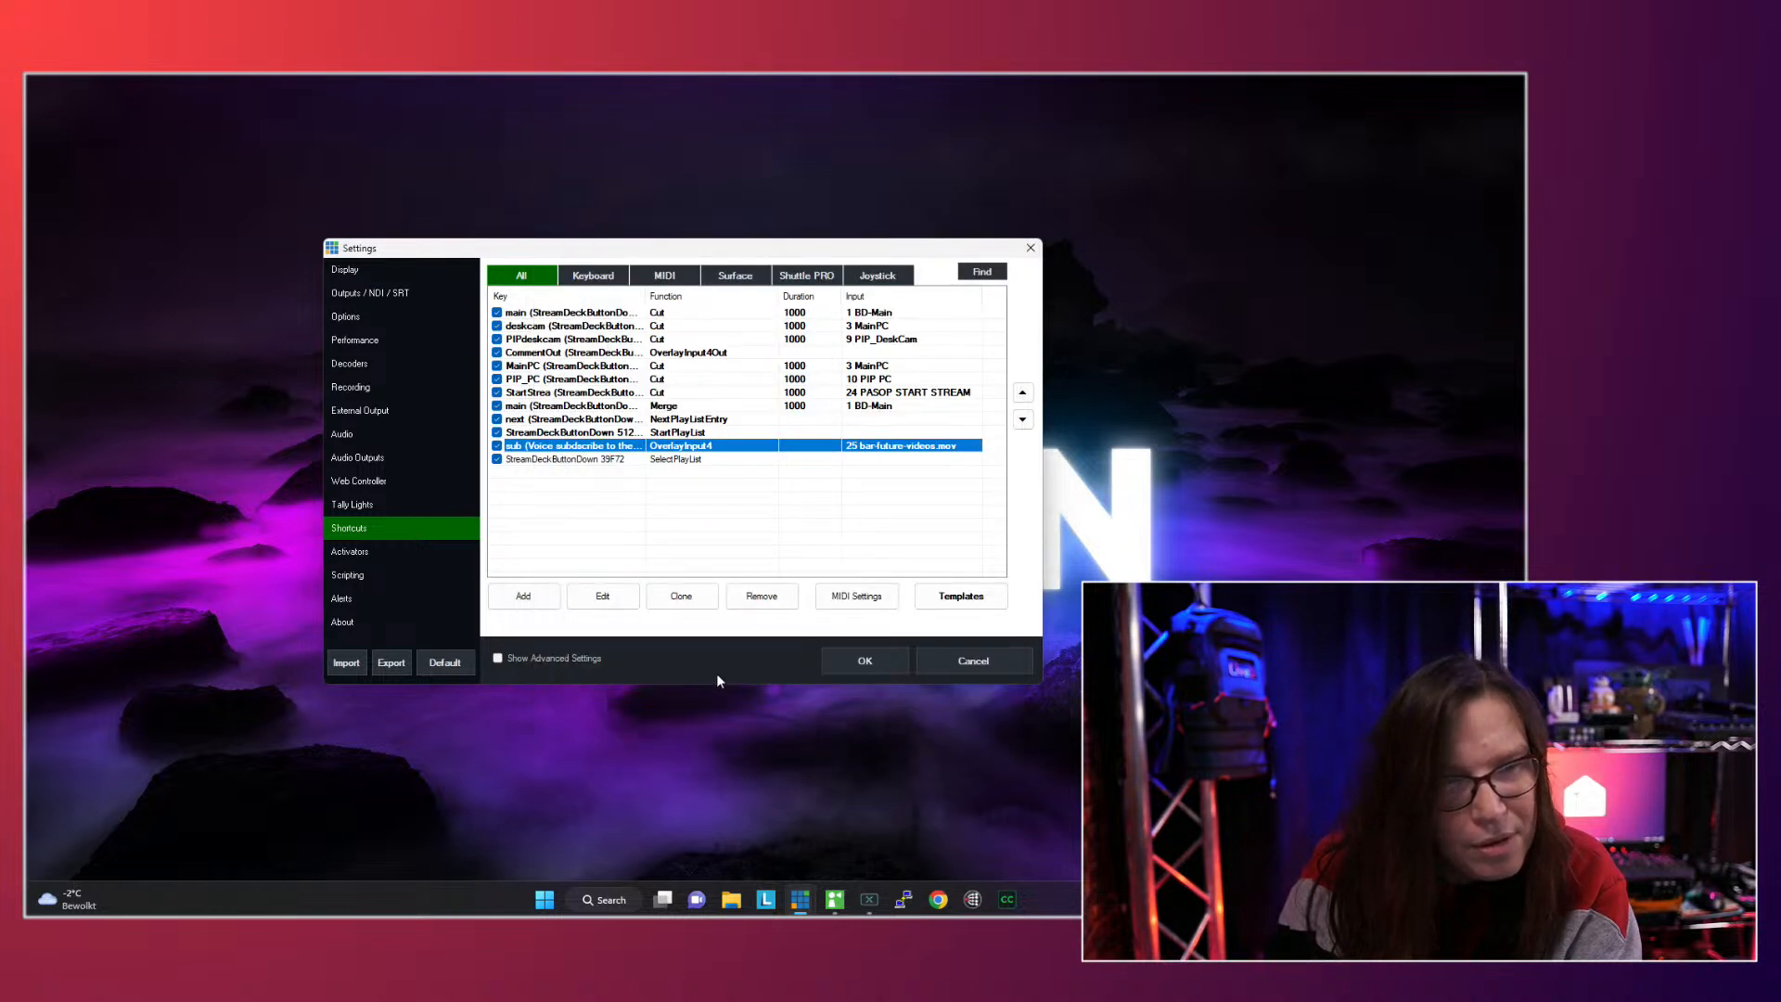
- Enable Voice Shortcuts with Master as the audio source, and save the settings without restarting vMix
left_click(356, 459)
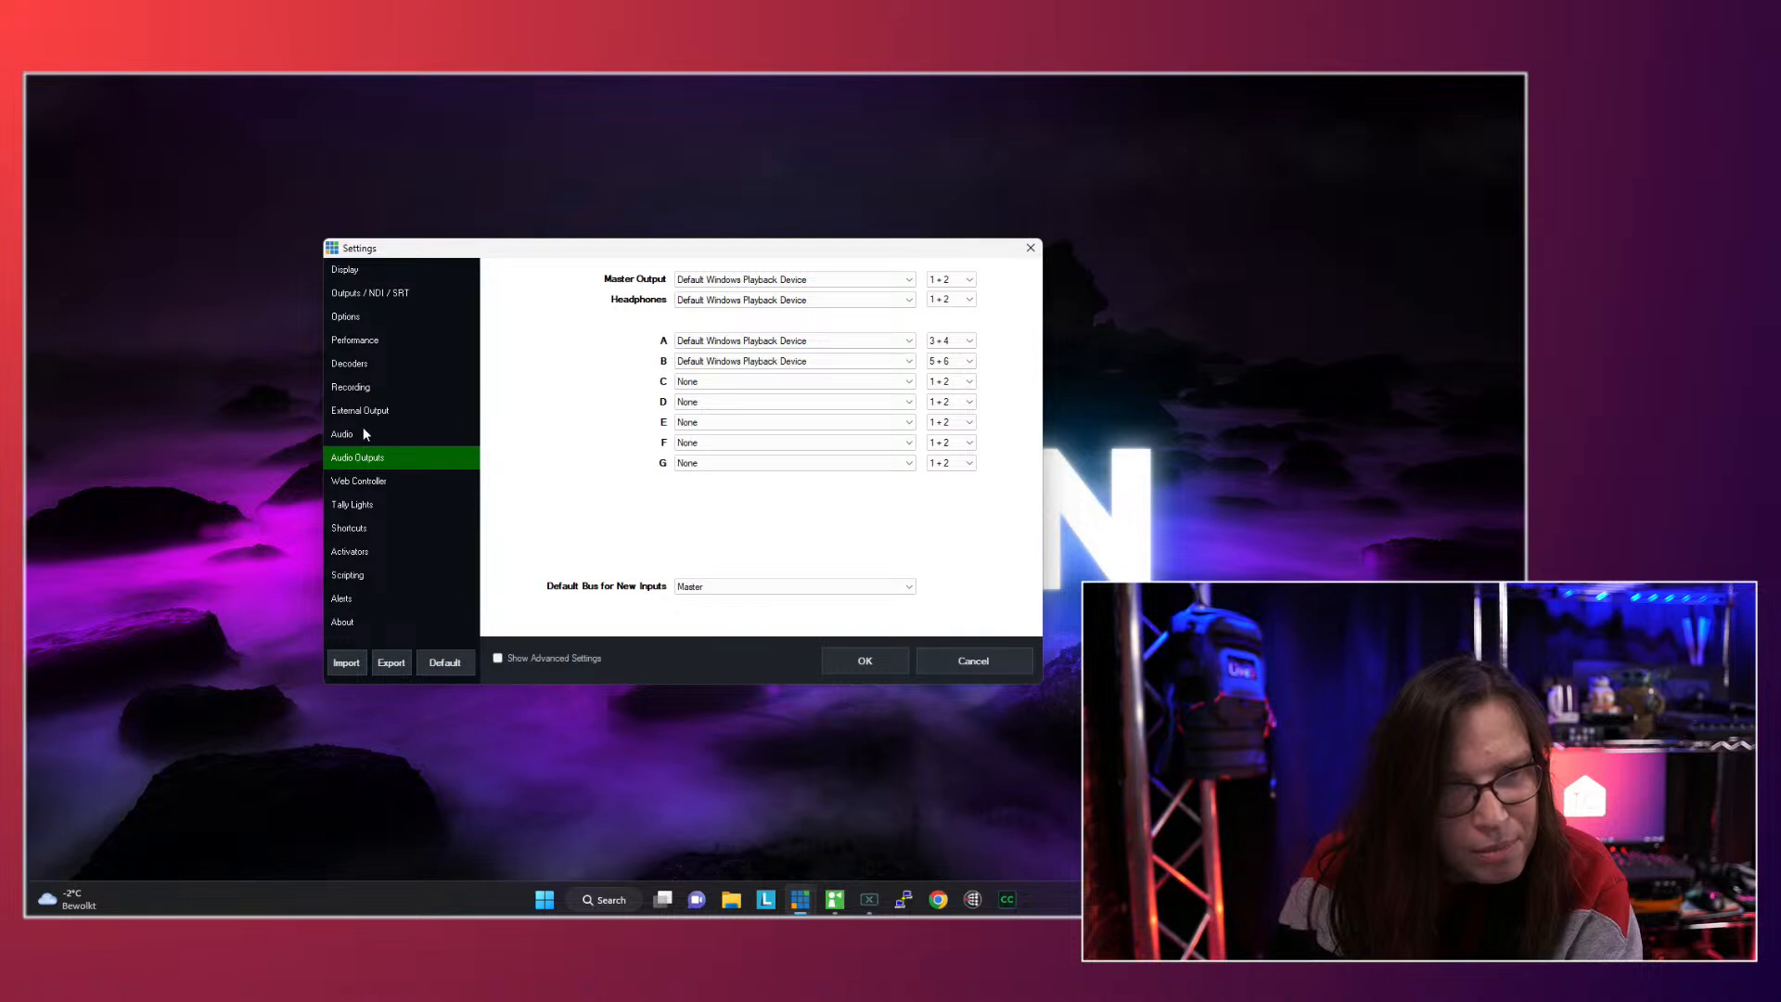
left_click(364, 431)
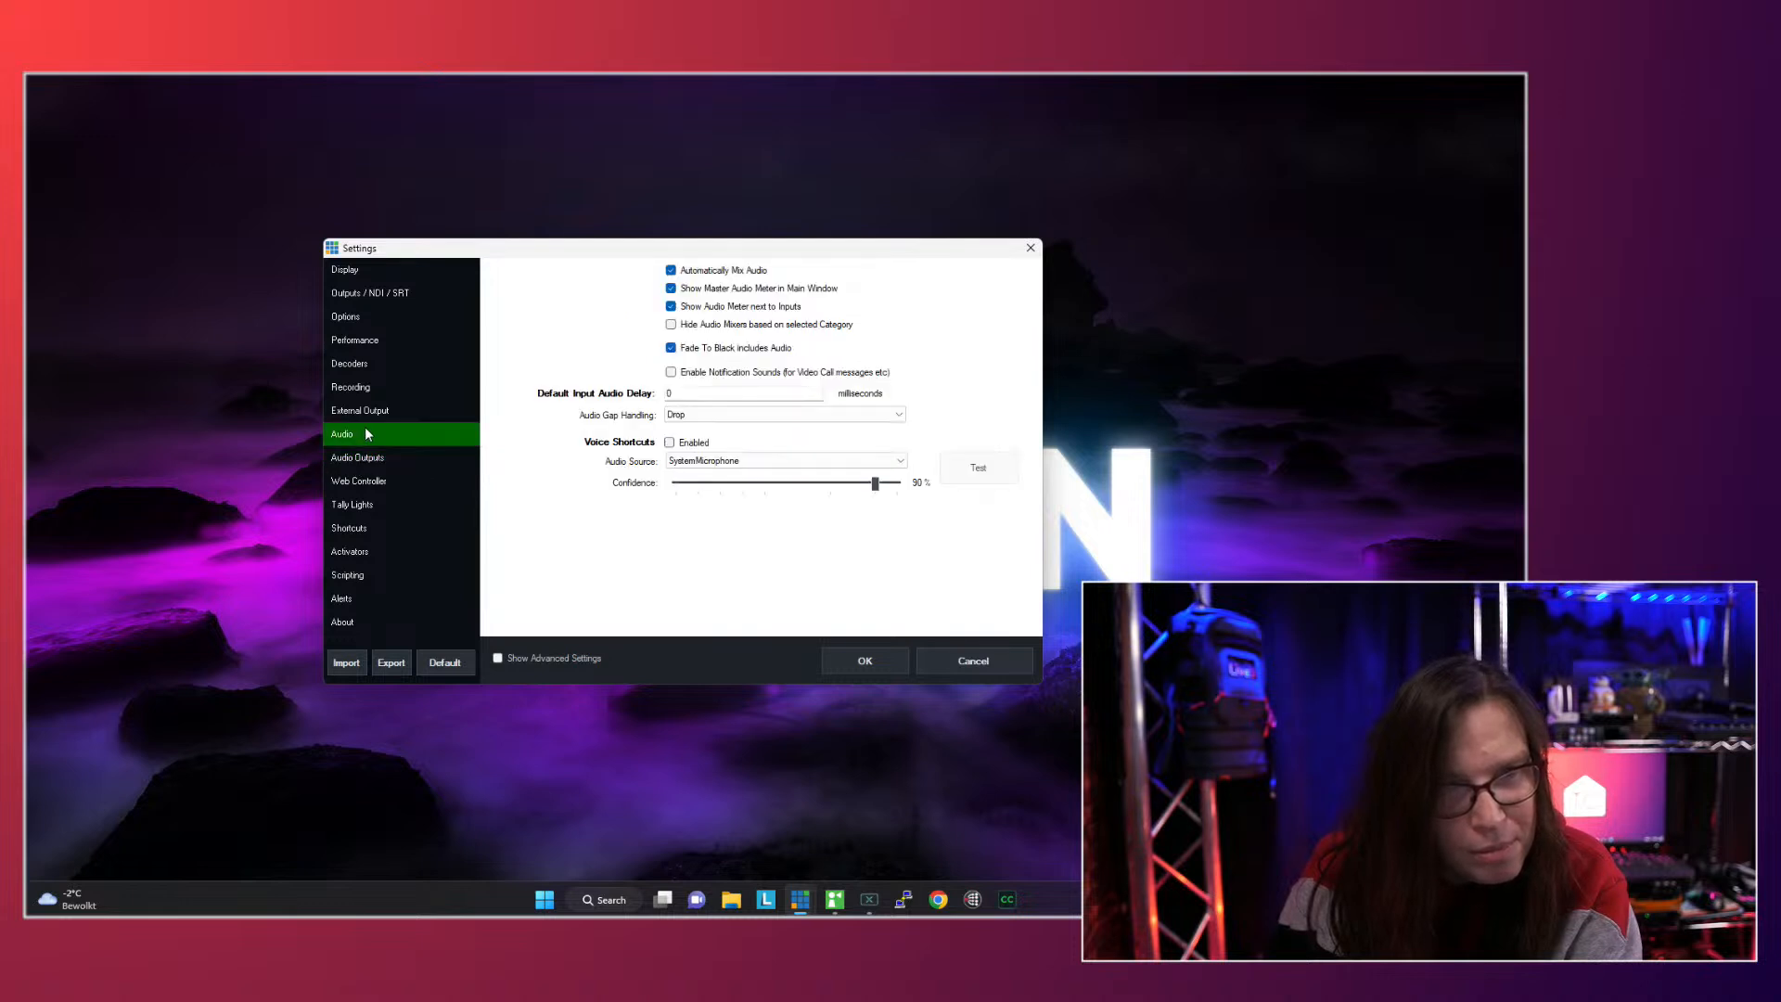
left_click(670, 444)
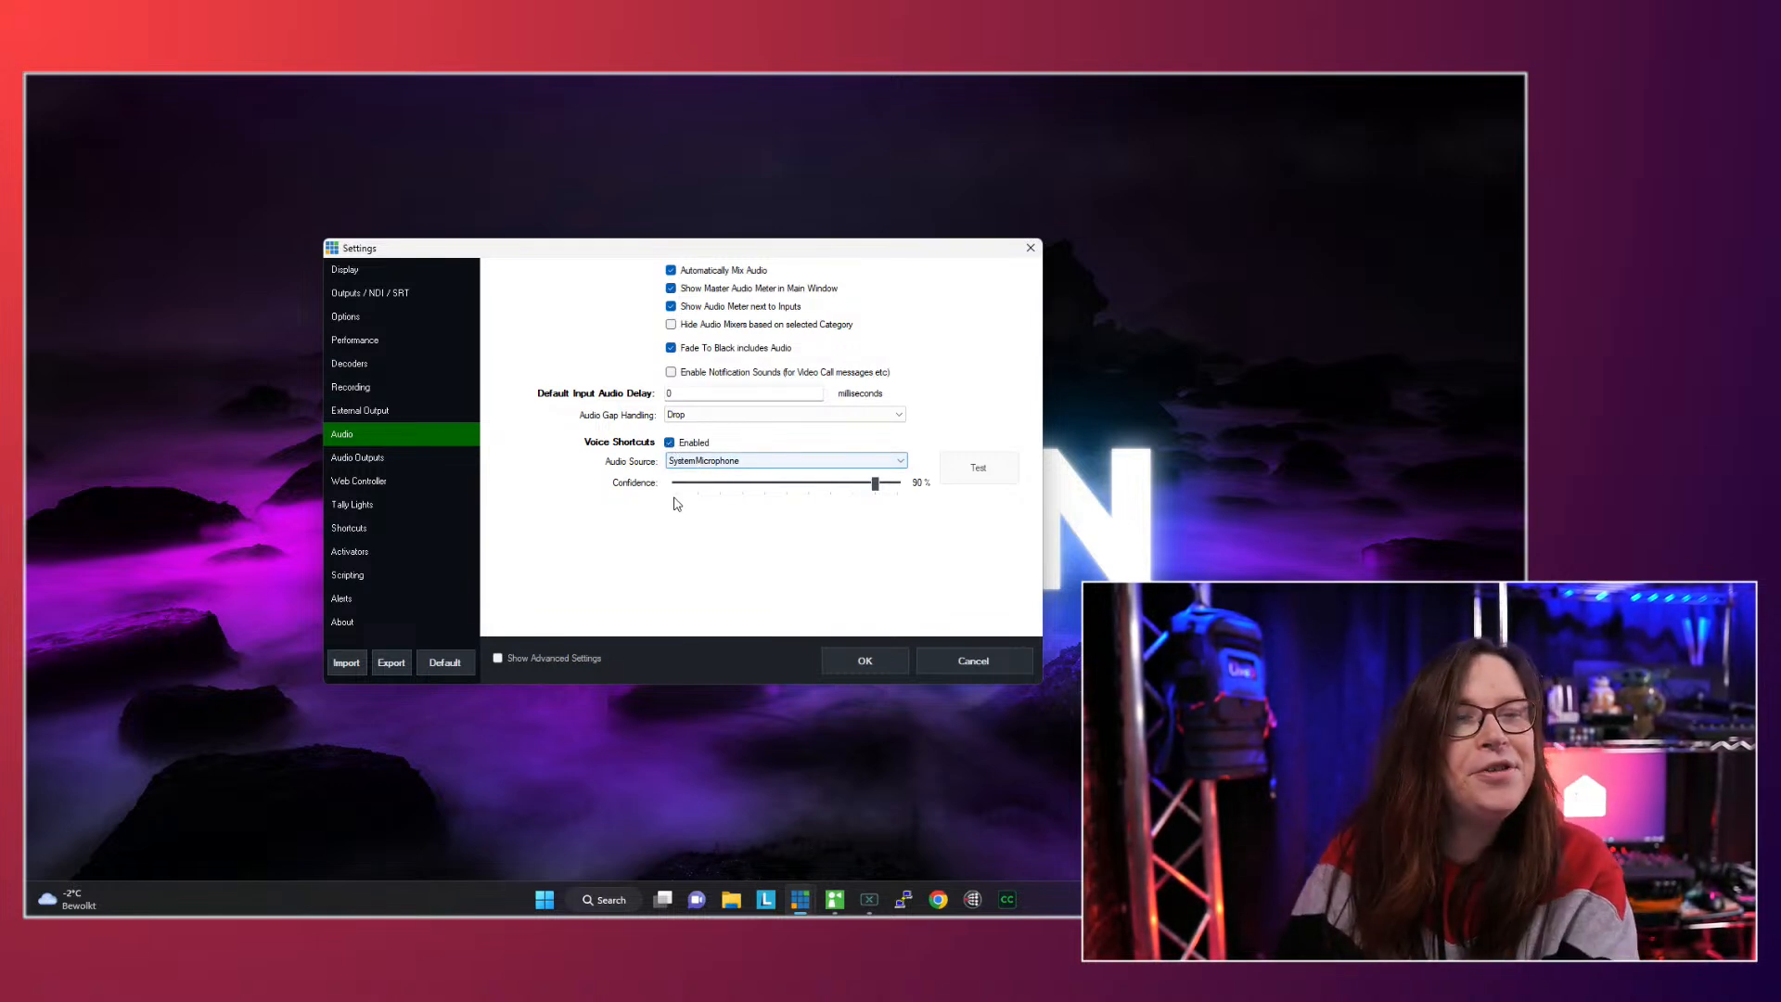
left_click(731, 467)
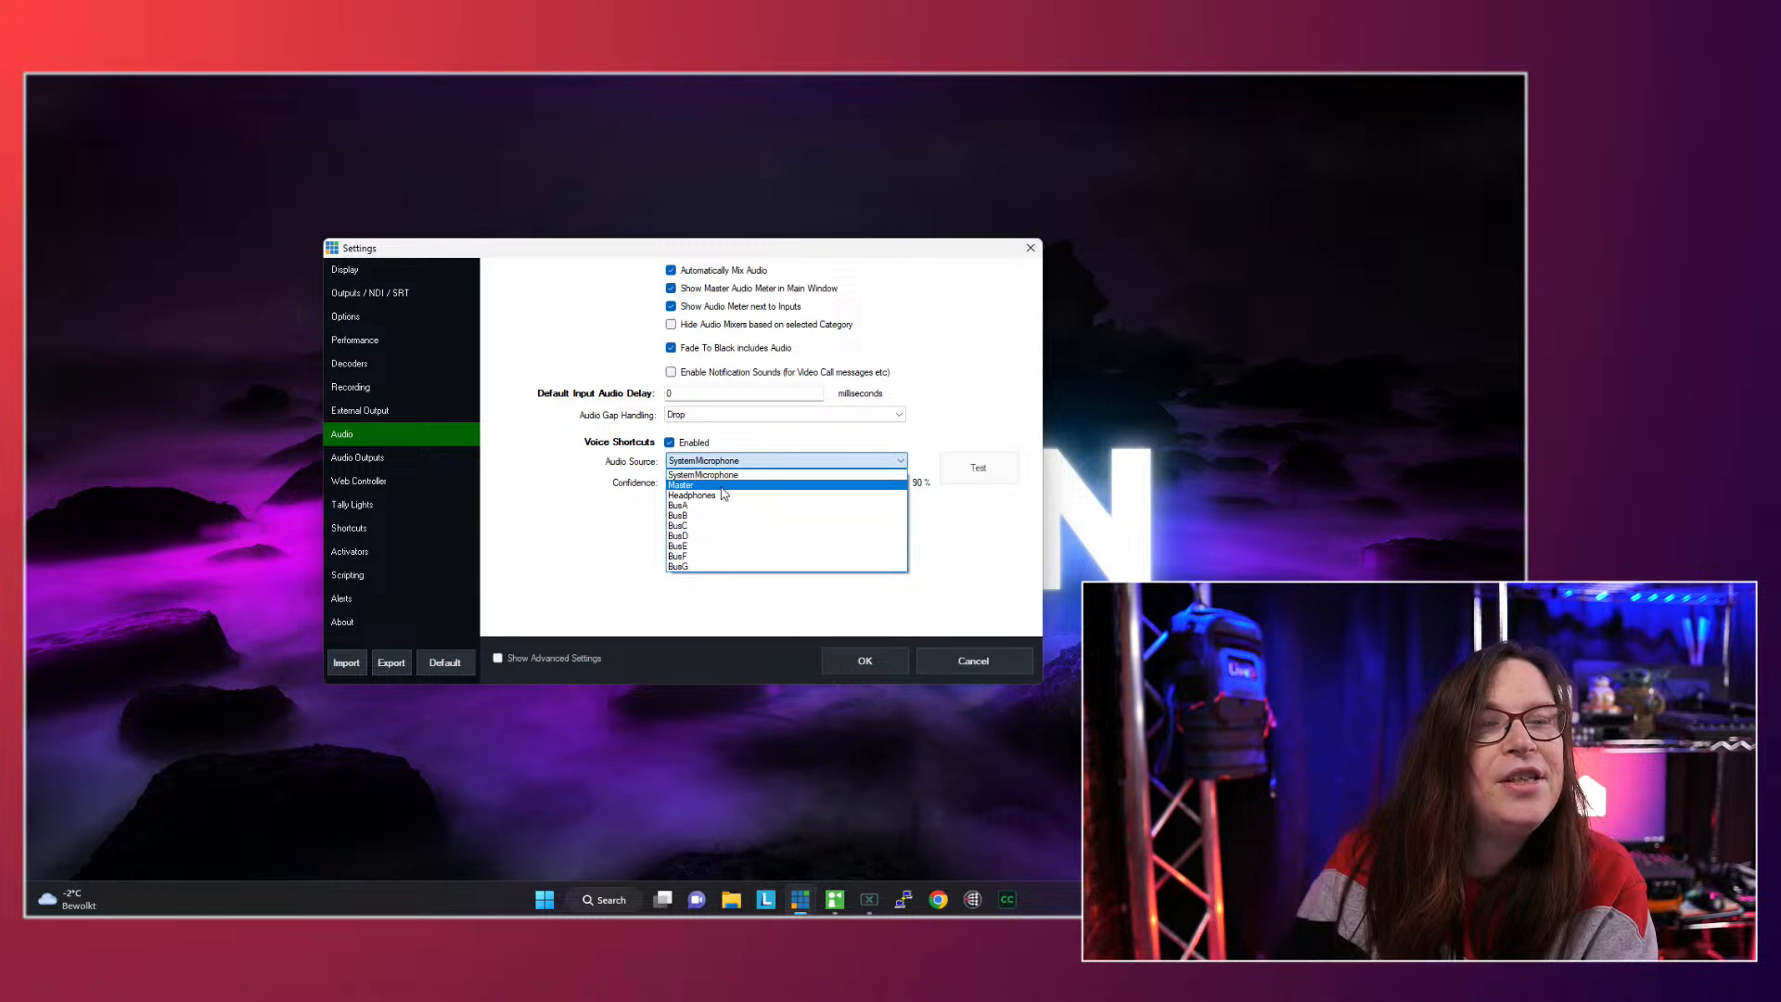
left_click(725, 486)
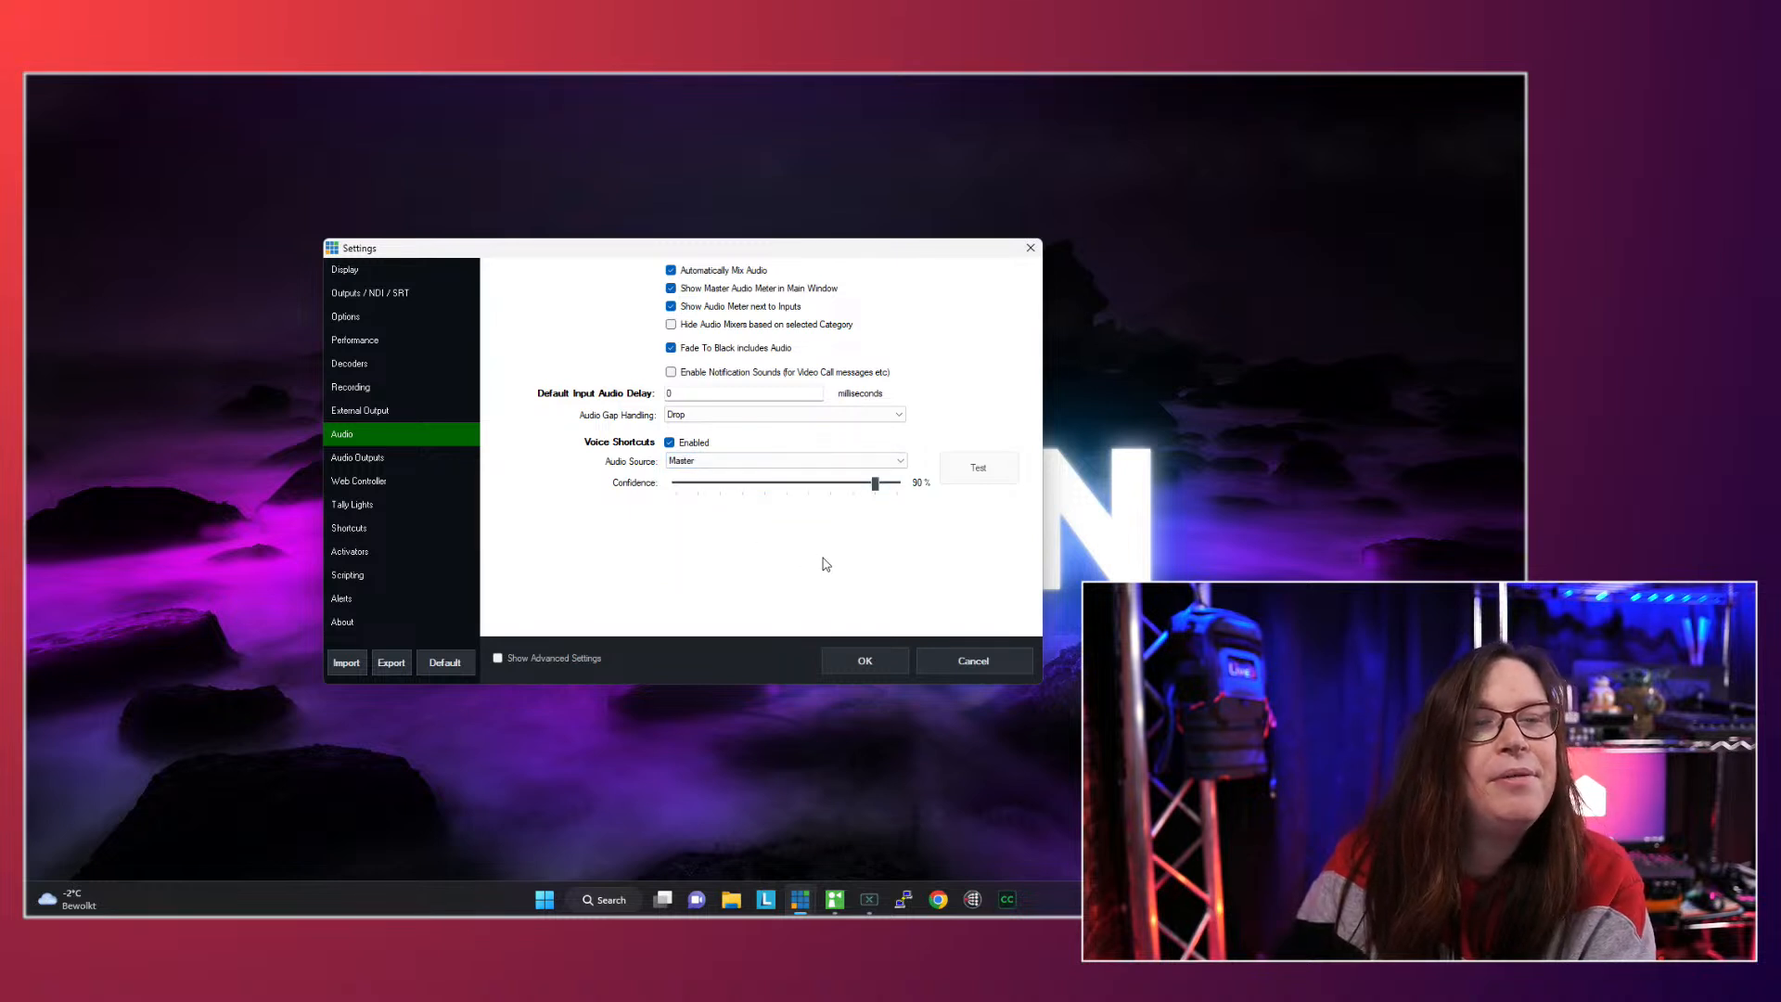
left_click(877, 659)
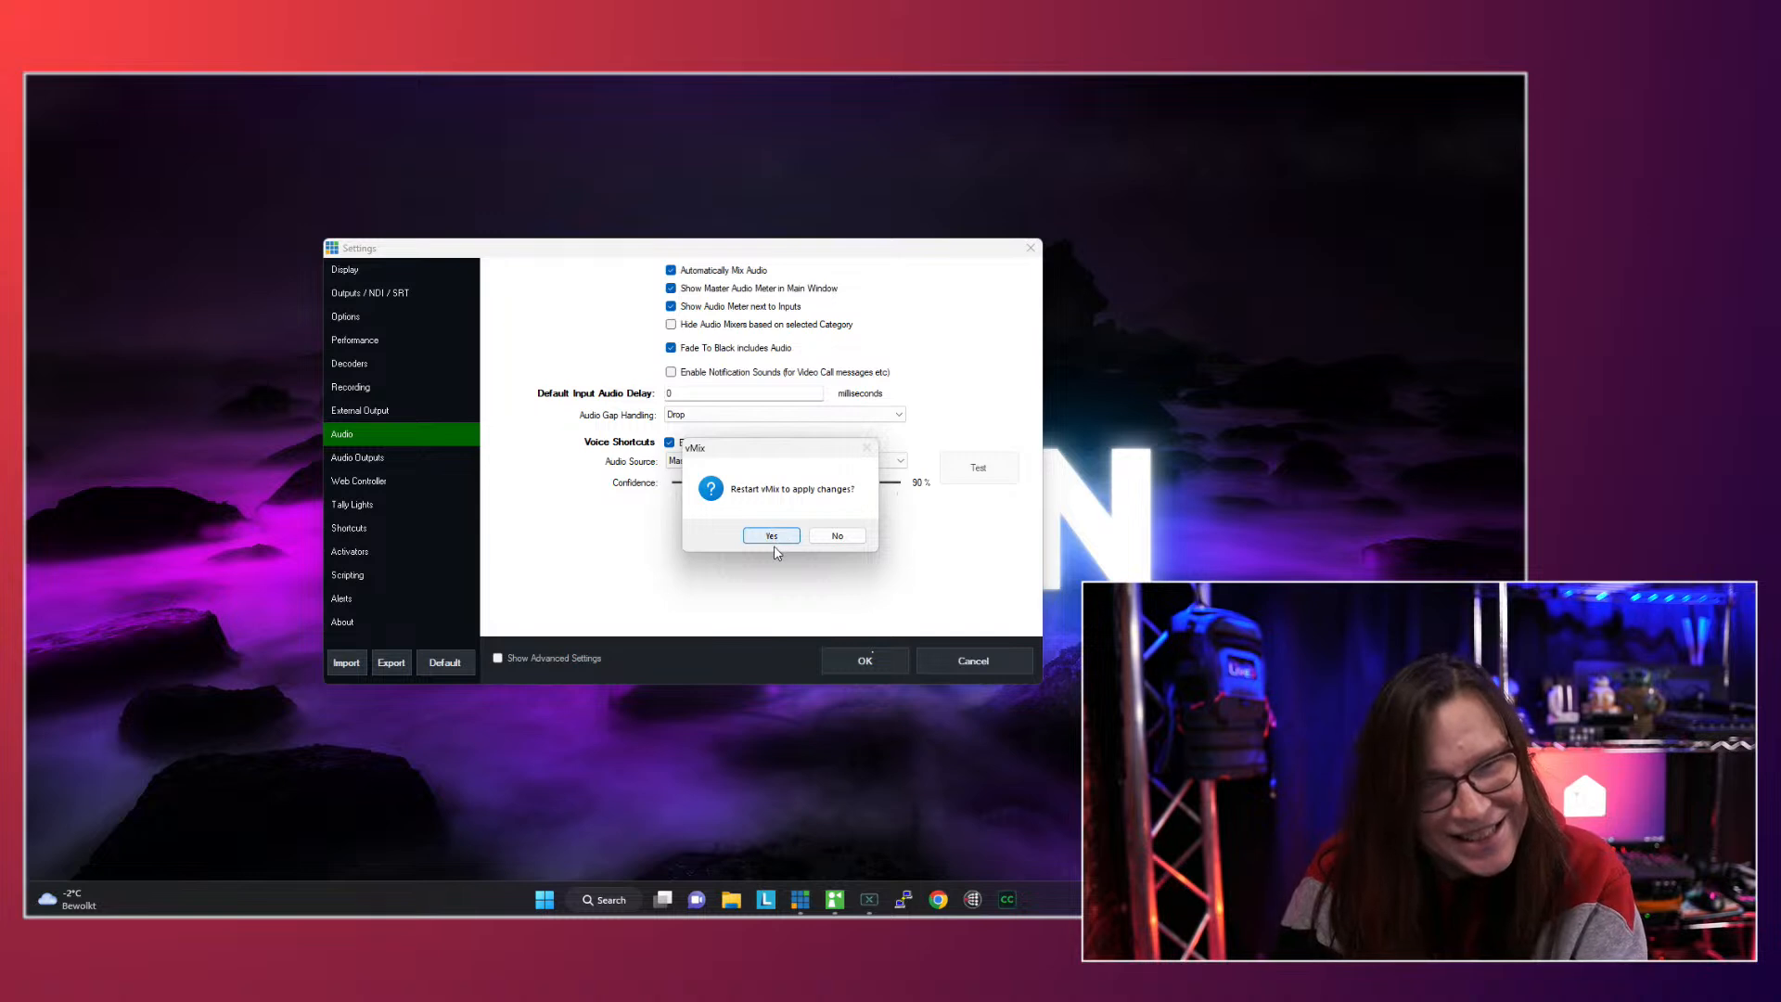
left_click(832, 536)
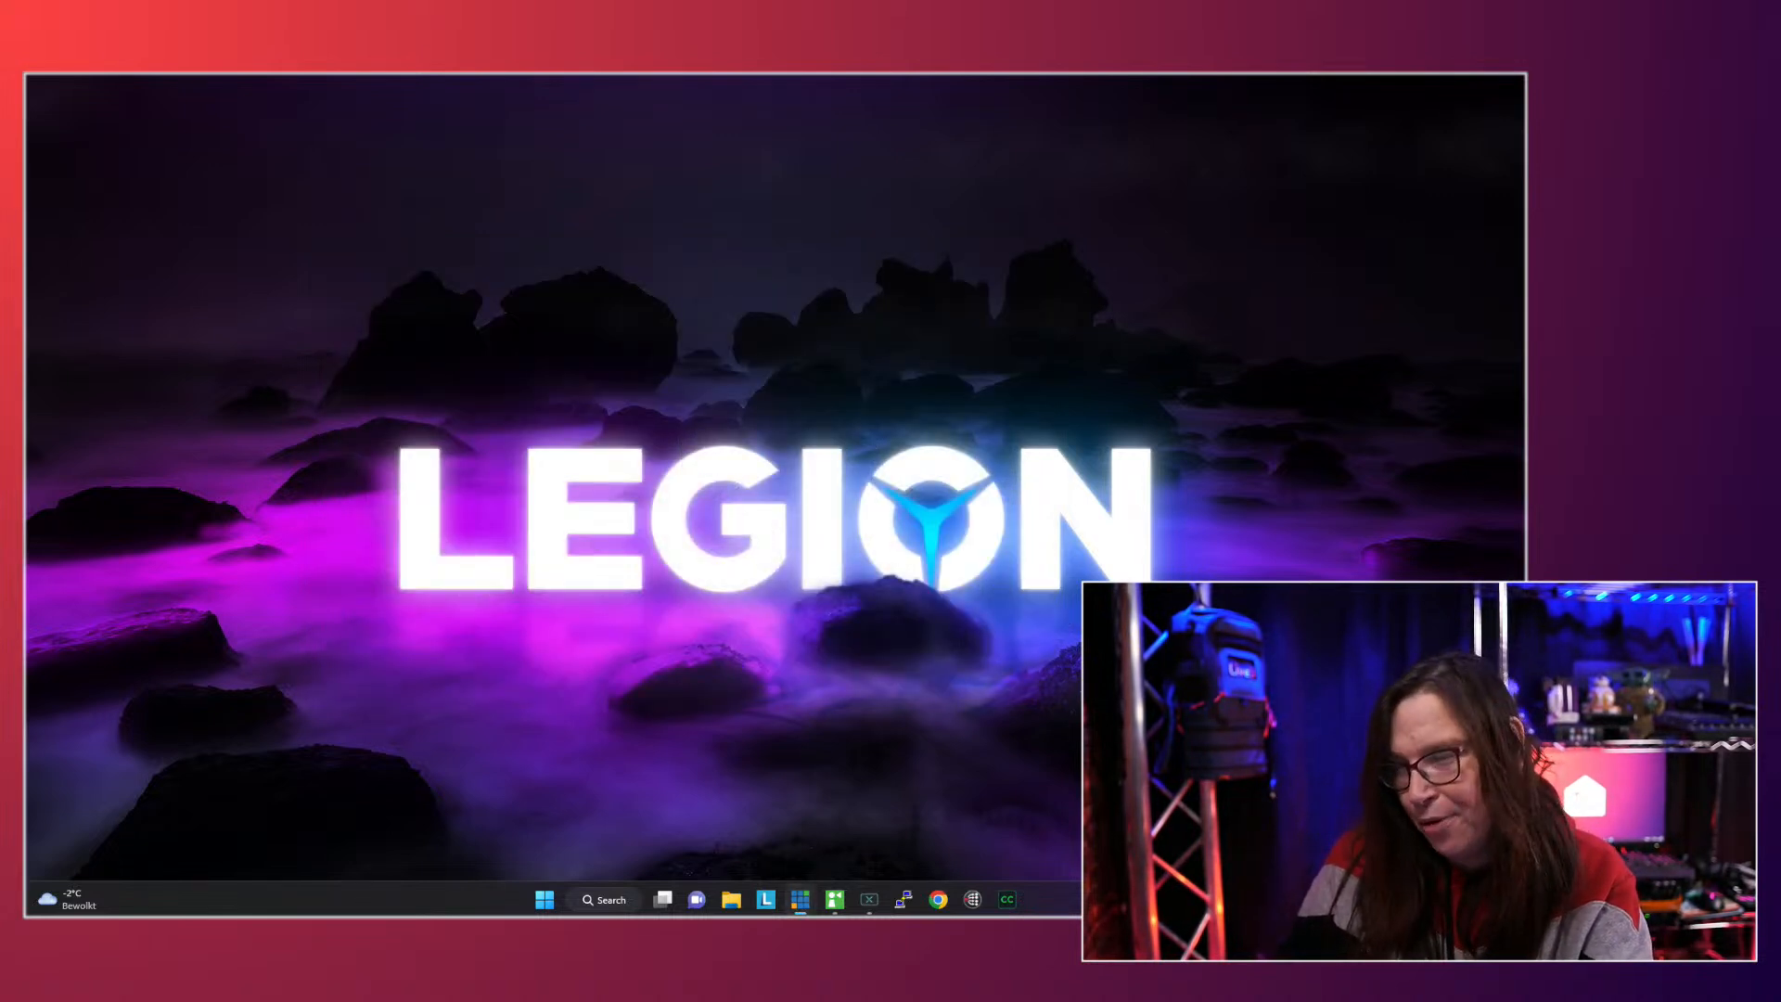